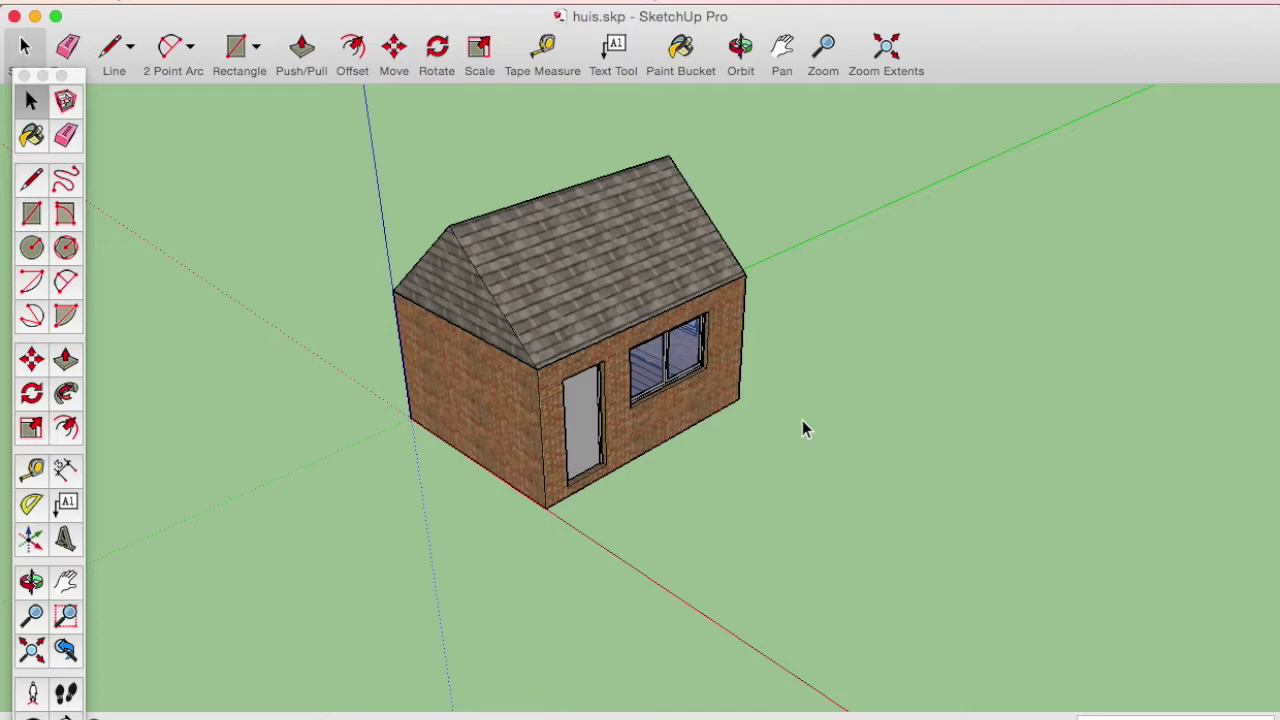
# Step: Orbit around the finished brick house, then start a new untitled model with File > New
pyautogui.moveTo(930, 470)
pyautogui.mouseDown(button='middle')
pyautogui.moveTo(477, 434)
pyautogui.moveTo(414, 371)
pyautogui.moveTo(655, 334)
pyautogui.moveTo(920, 415)
pyautogui.moveTo(706, 409)
pyautogui.mouseUp(button='middle')
pyautogui.moveTo(886, 400)
pyautogui.mouseDown(button='middle')
pyautogui.moveTo(283, 400)
pyautogui.moveTo(651, 406)
pyautogui.moveTo(894, 429)
pyautogui.moveTo(943, 465)
pyautogui.mouseUp(button='middle')
pyautogui.moveTo(801, 446)
pyautogui.mouseDown(button='middle')
pyautogui.moveTo(937, 503)
pyautogui.moveTo(370, 466)
pyautogui.moveTo(931, 500)
pyautogui.moveTo(952, 540)
pyautogui.mouseUp(button='middle')
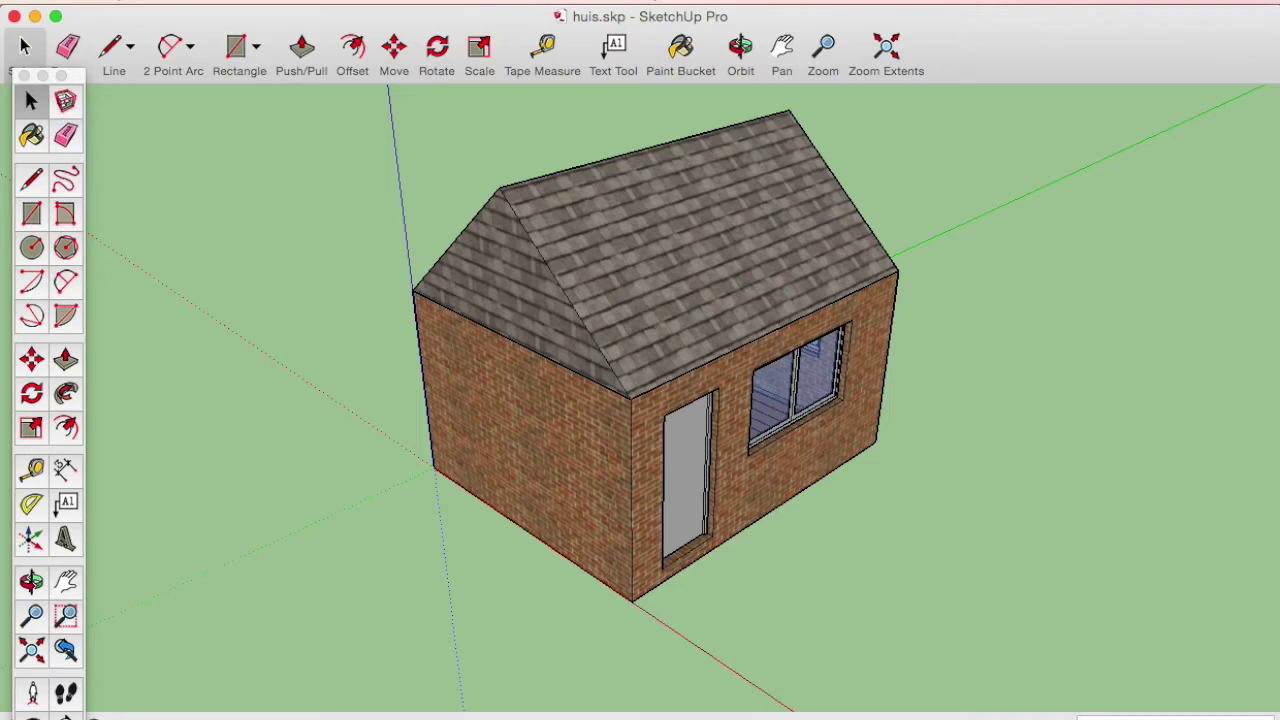
pyautogui.click(161, 3)
pyautogui.click(184, 16)
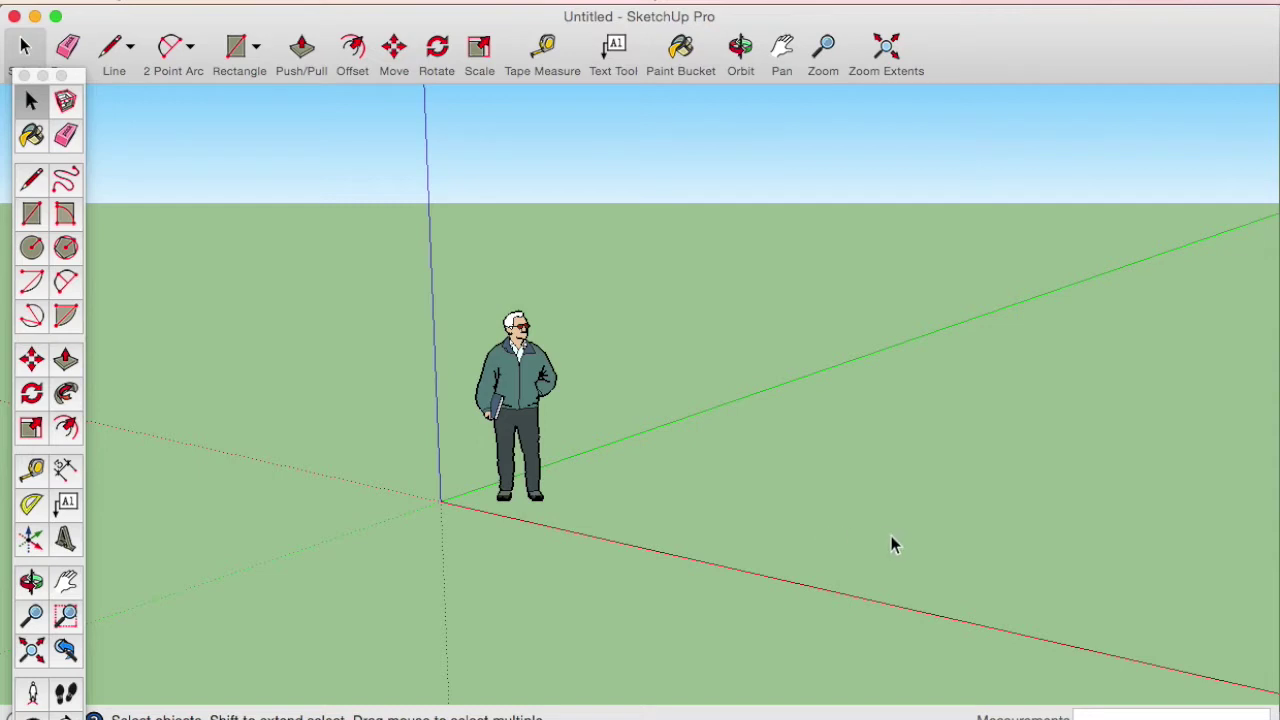
# Step: Delete the scale figure and draw a 5 by 6 rectangle on the ground from the origin
pyautogui.click(529, 420)
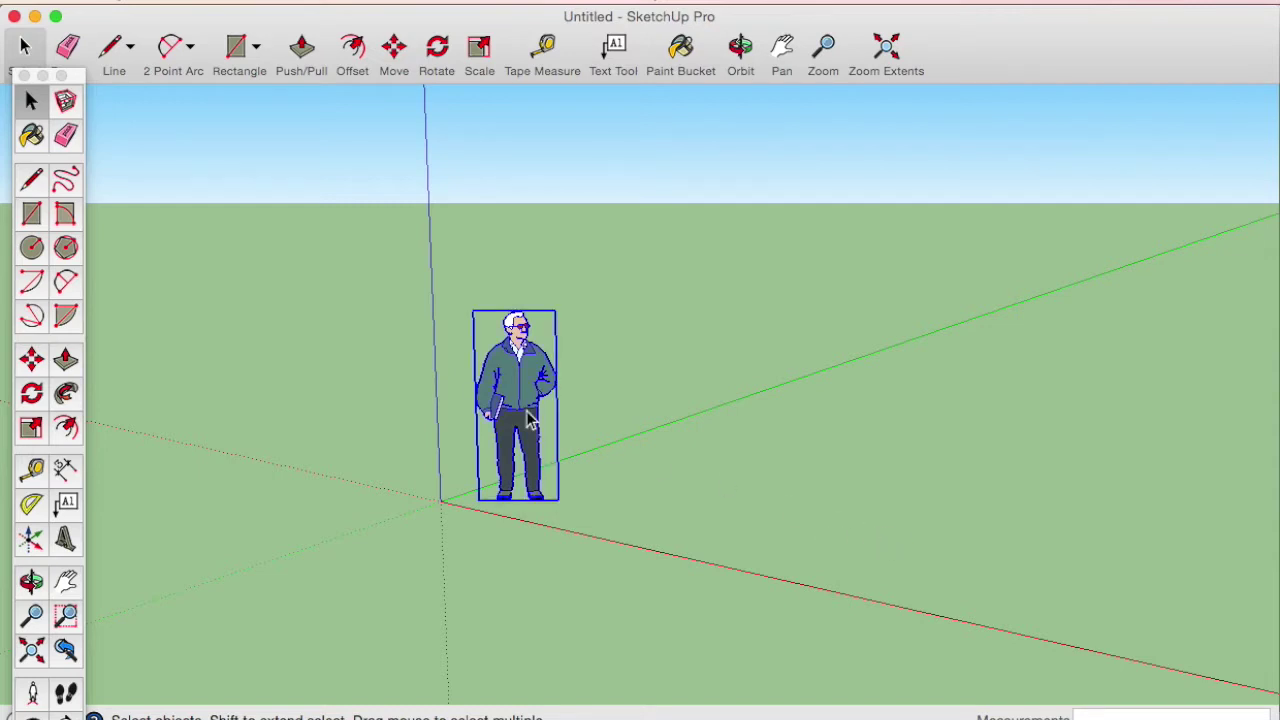
pyautogui.press('Delete')
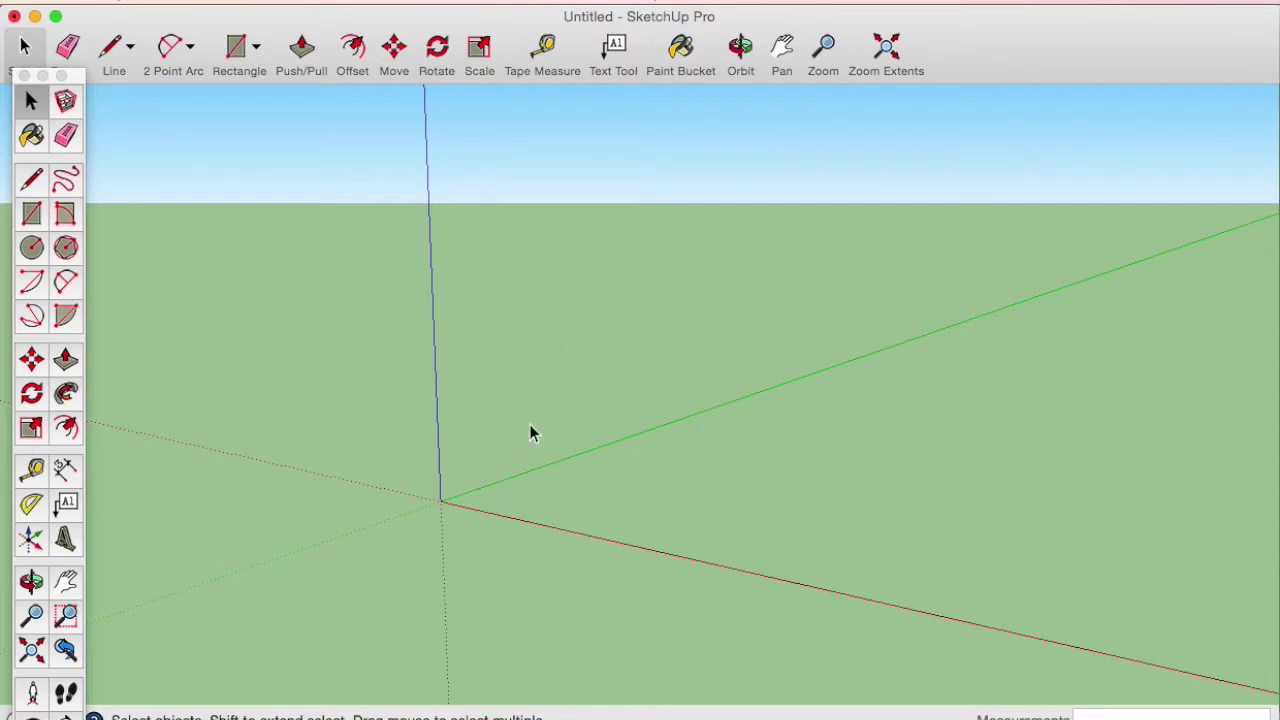
pyautogui.click(32, 216)
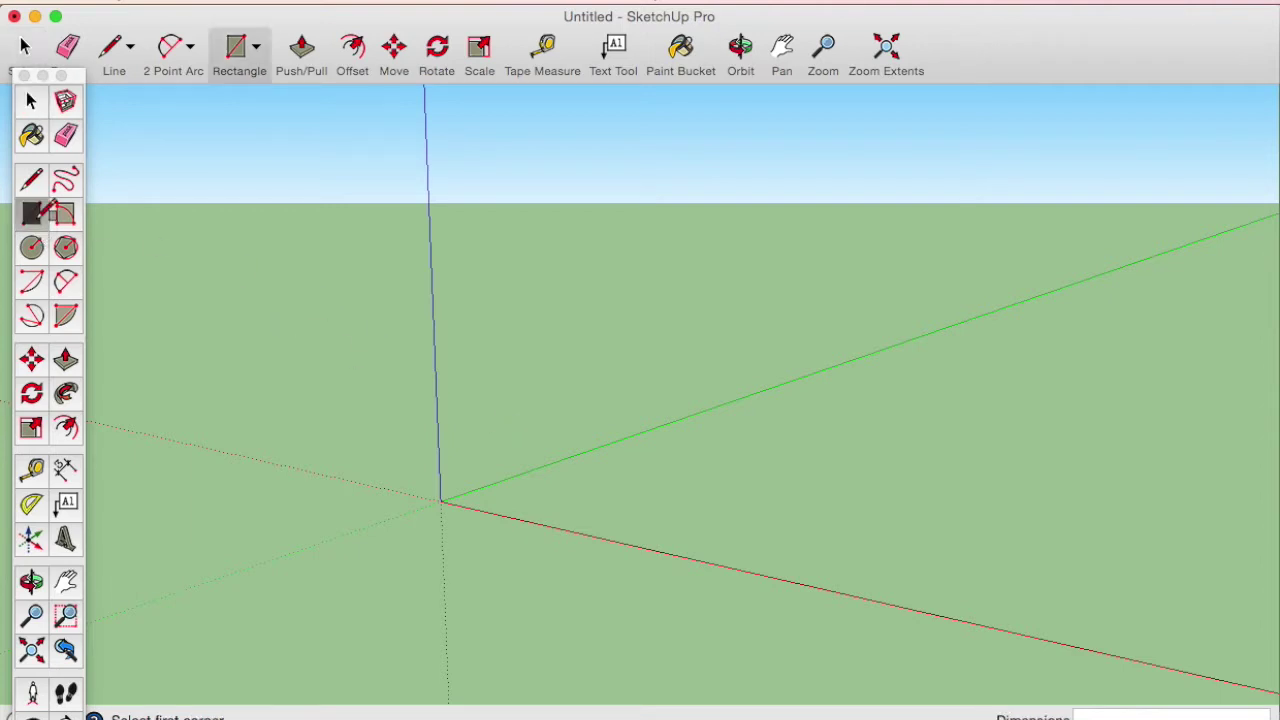
pyautogui.click(440, 500)
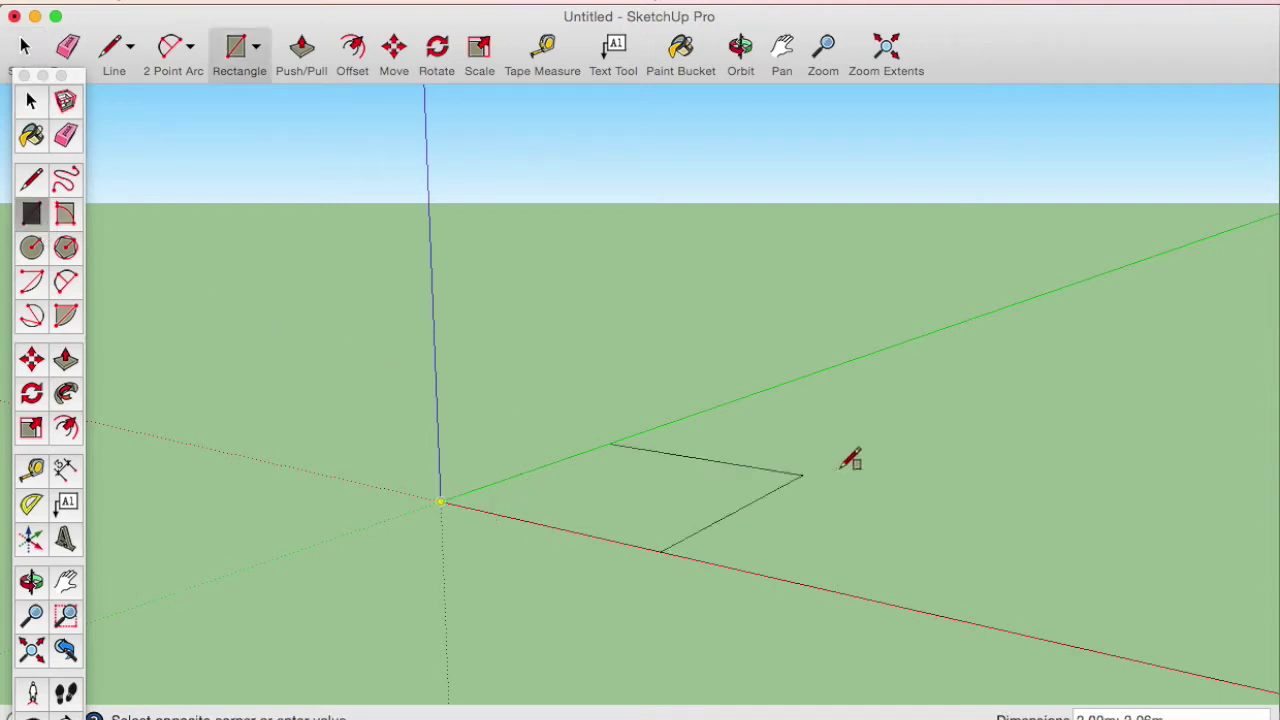
pyautogui.click(893, 449)
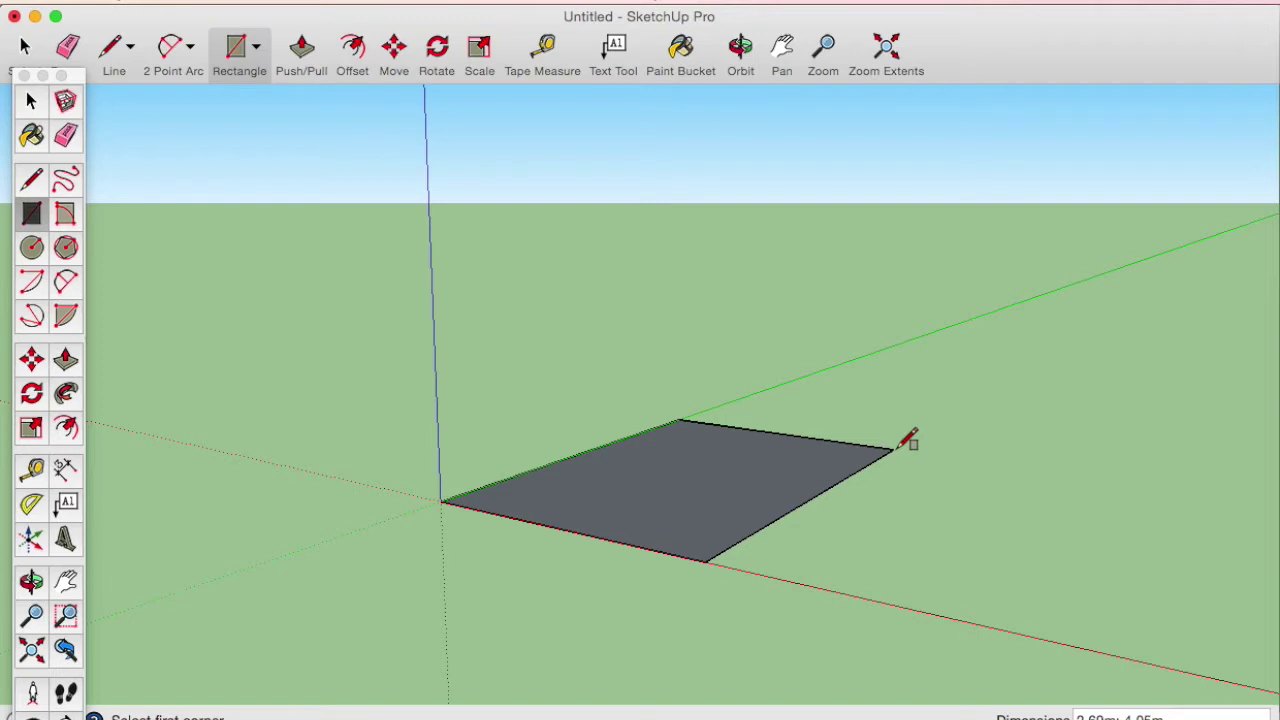
pyautogui.write('5;6')
pyautogui.press('Return')
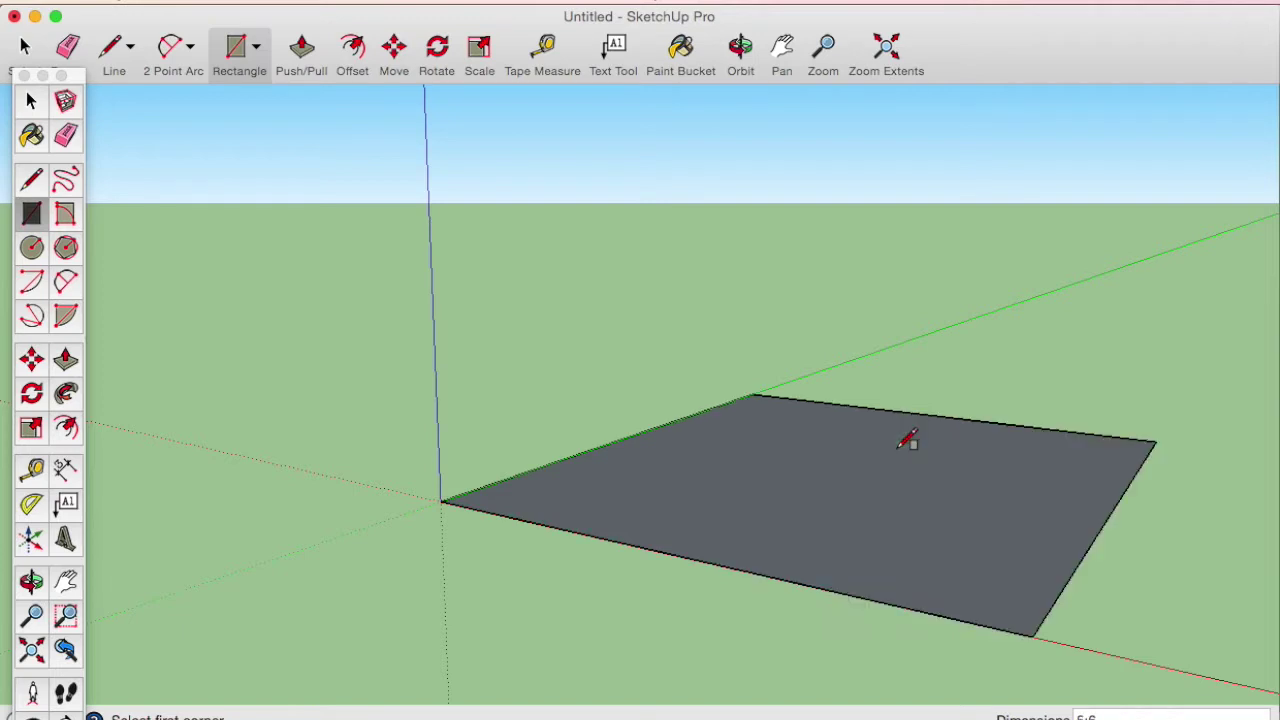
pyautogui.moveTo(834, 411)
pyautogui.mouseDown(button='middle')
pyautogui.moveTo(851, 566)
pyautogui.moveTo(768, 570)
pyautogui.moveTo(694, 551)
pyautogui.mouseUp(button='middle')
pyautogui.press('r')
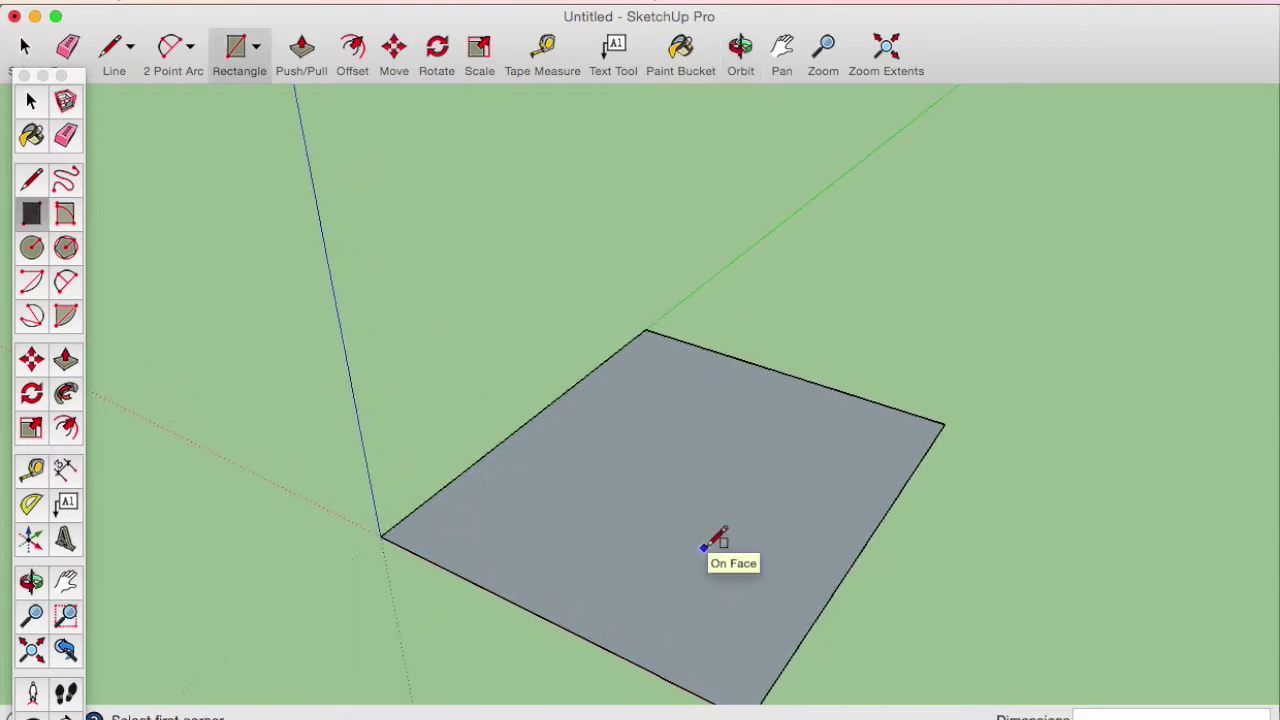
pyautogui.click(74, 360)
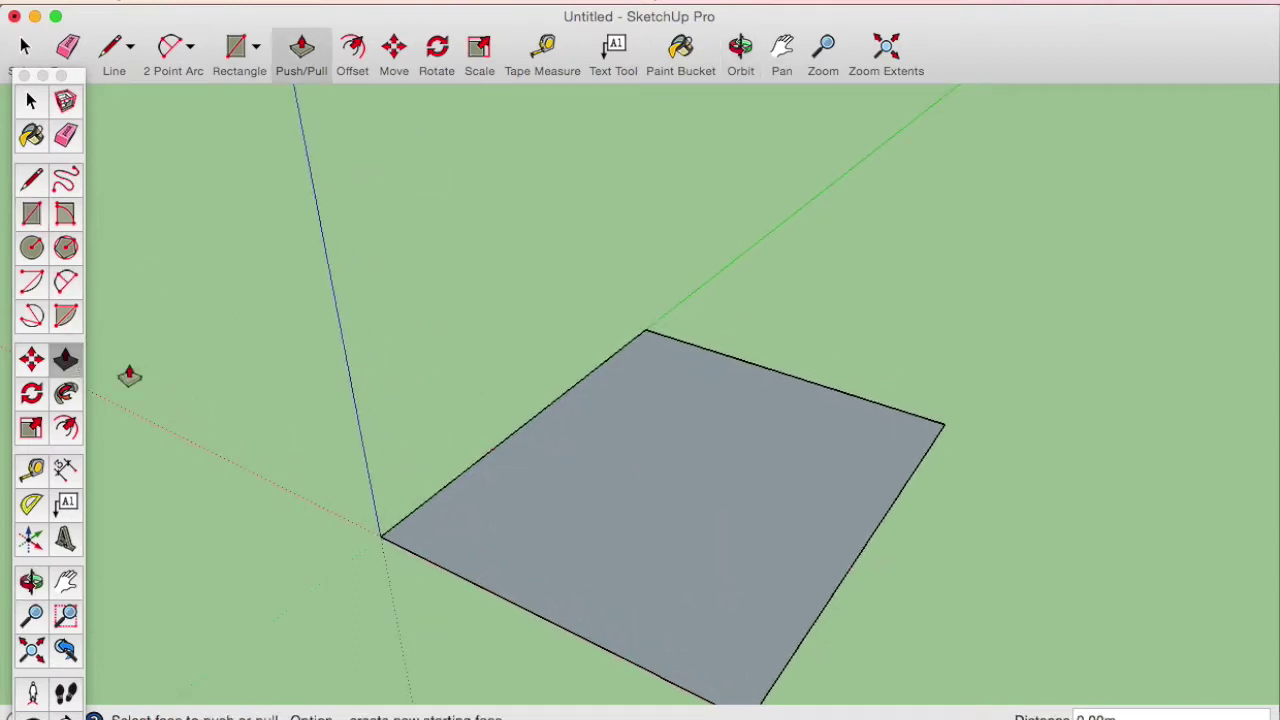
# Step: Push/Pull the floor rectangle up into a thin slab
pyautogui.click(675, 583)
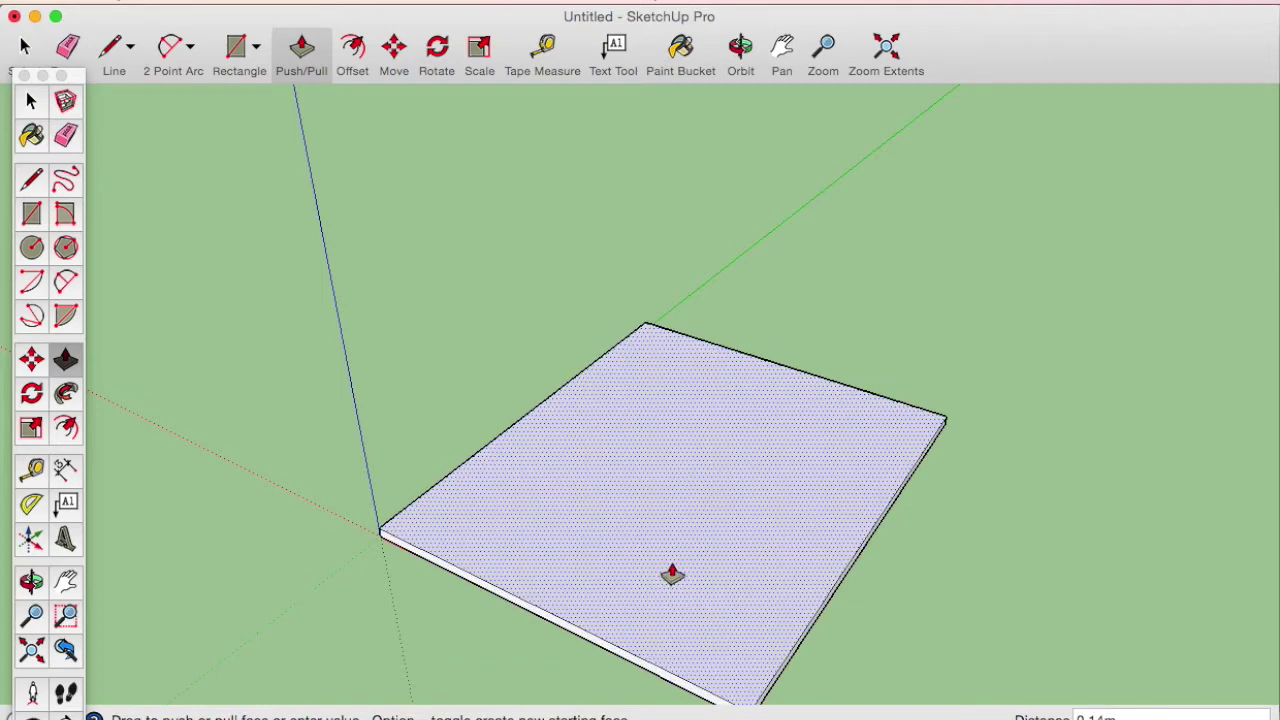
pyautogui.click(673, 576)
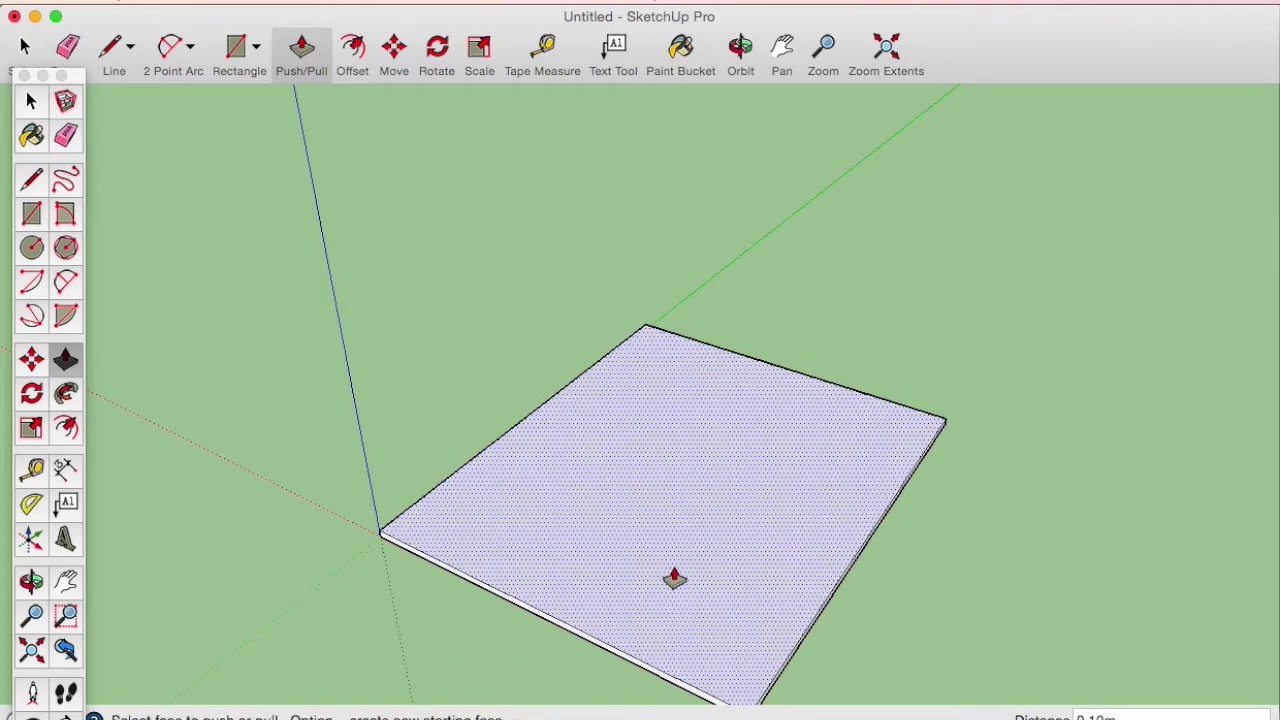
pyautogui.moveTo(646, 551)
pyautogui.mouseDown(button='middle')
pyautogui.moveTo(563, 431)
pyautogui.moveTo(548, 473)
pyautogui.moveTo(563, 523)
pyautogui.mouseUp(button='middle')
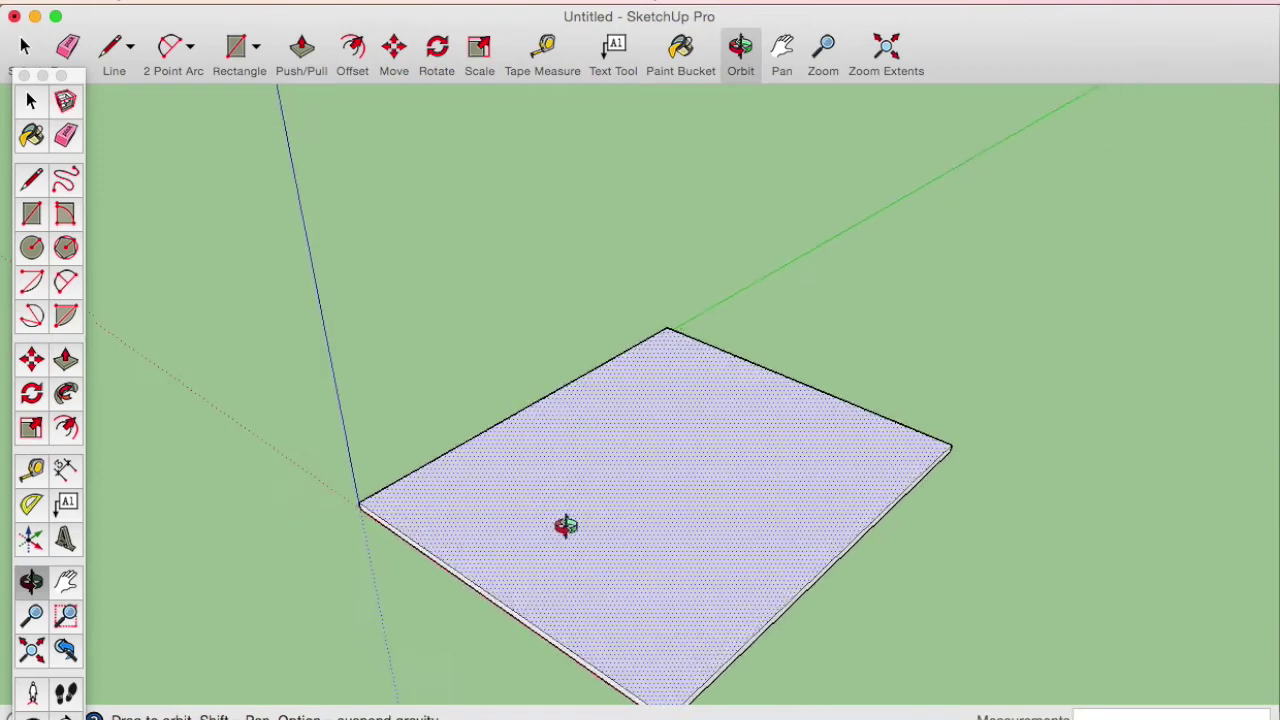
pyautogui.moveTo(669, 534); pyautogui.dragTo(563, 480, button='middle')
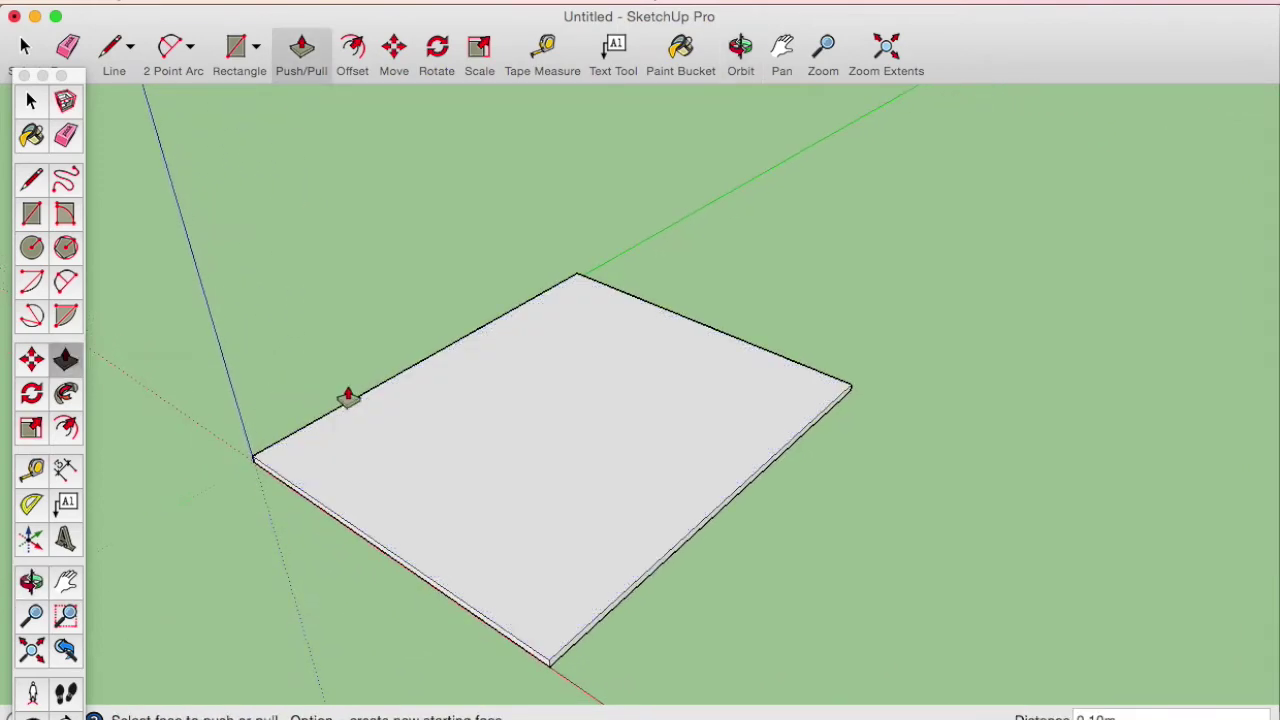
# Step: Offset an inner outline just inside the slab's top edges to form a border strip
pyautogui.click(66, 427)
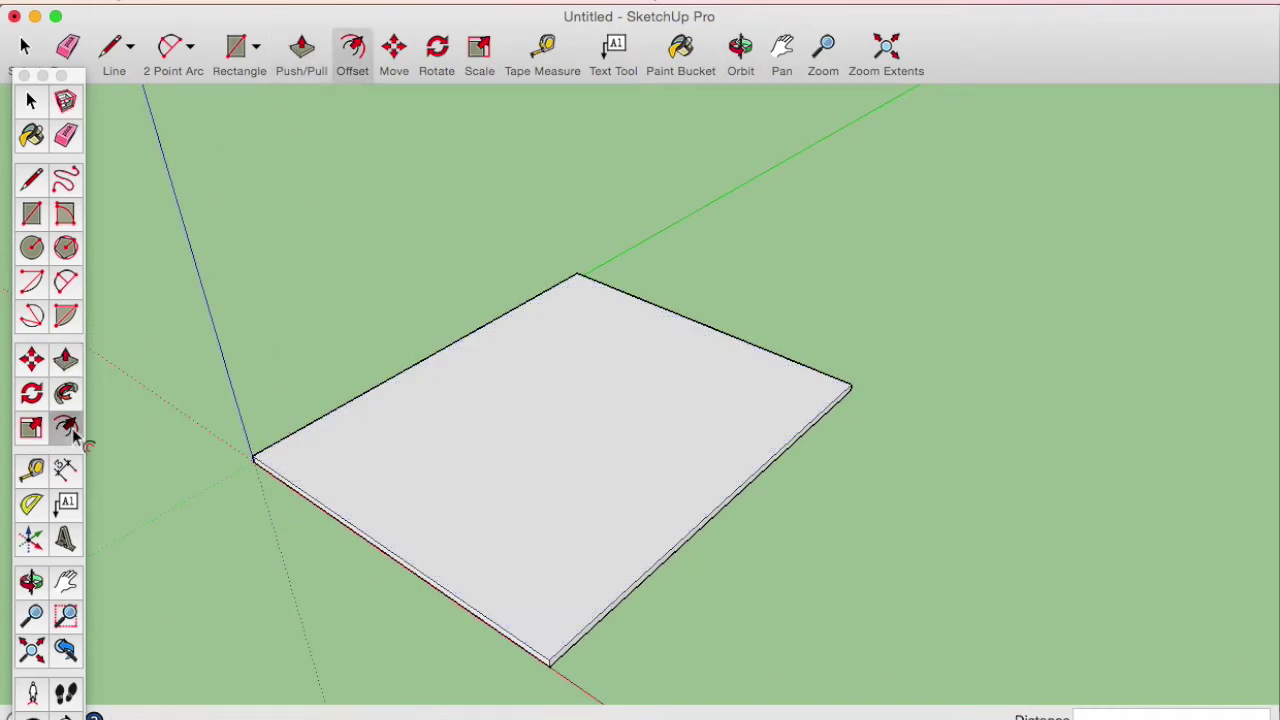
pyautogui.click(345, 442)
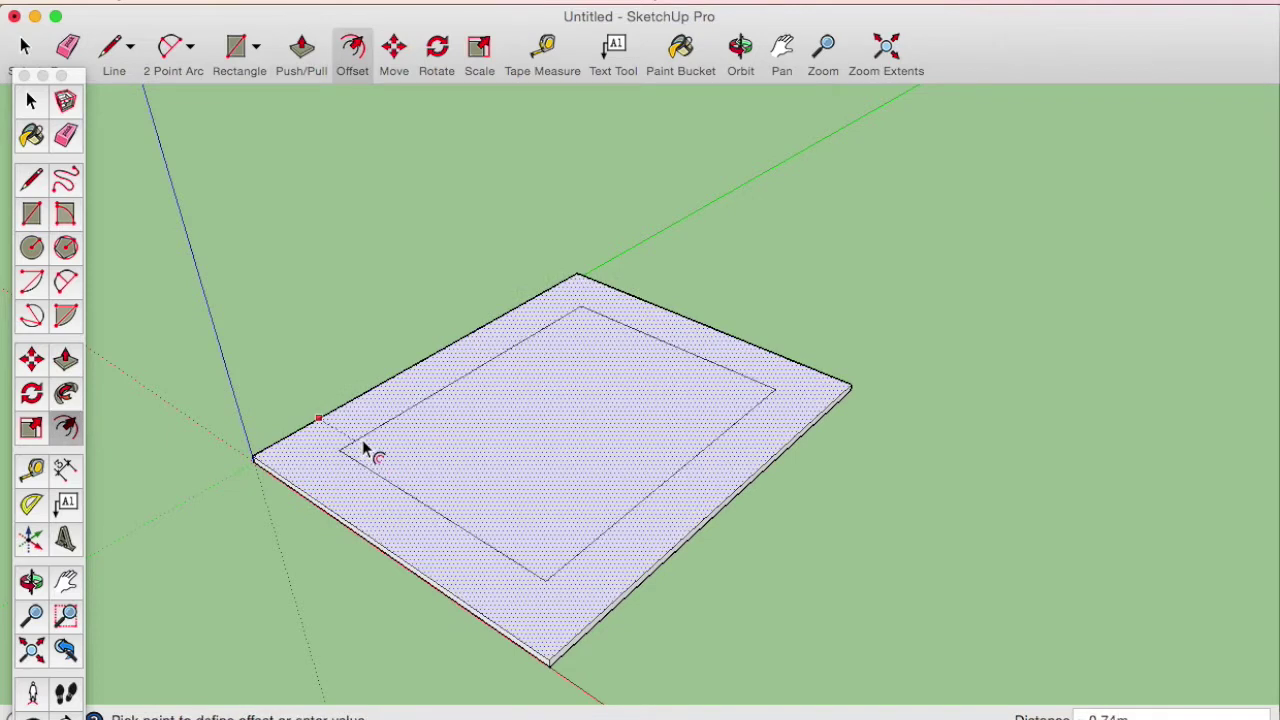
pyautogui.click(296, 456)
pyautogui.press('o')
pyautogui.moveTo(561, 456)
pyautogui.mouseDown()
pyautogui.moveTo(560, 388)
pyautogui.moveTo(543, 451)
pyautogui.mouseUp()
pyautogui.press('f')
pyautogui.press('Escape')
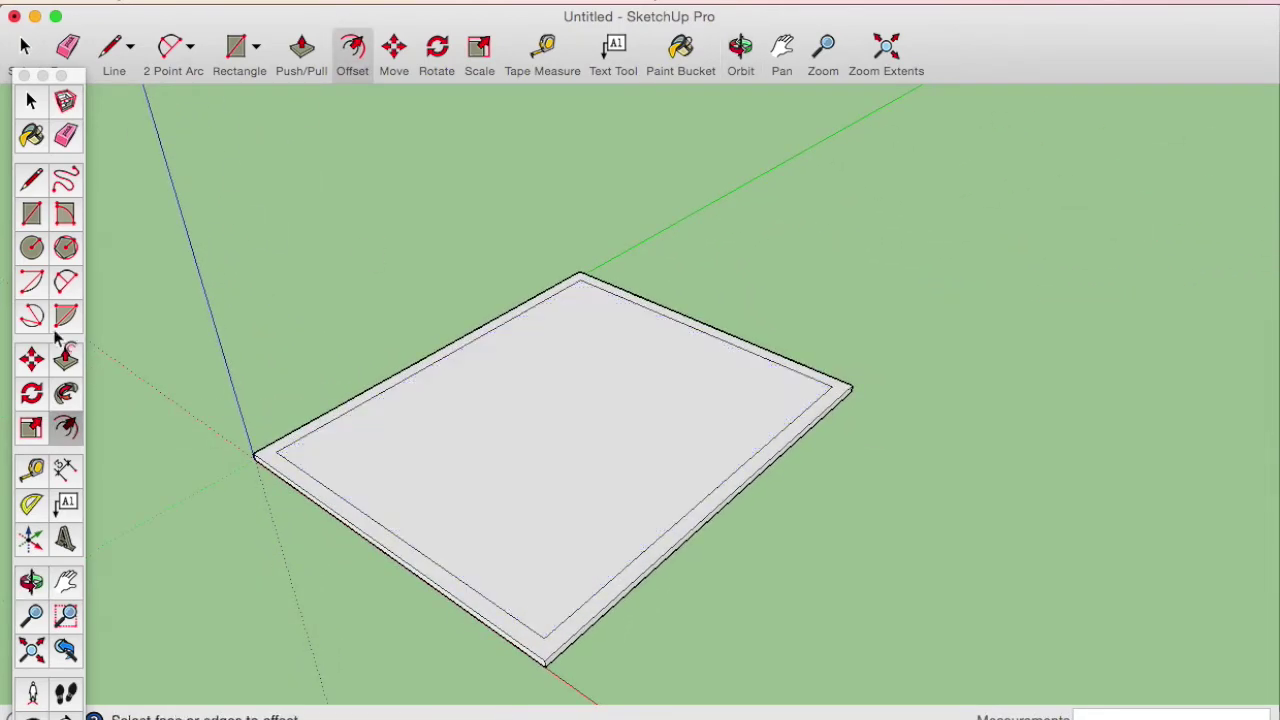
pyautogui.click(65, 360)
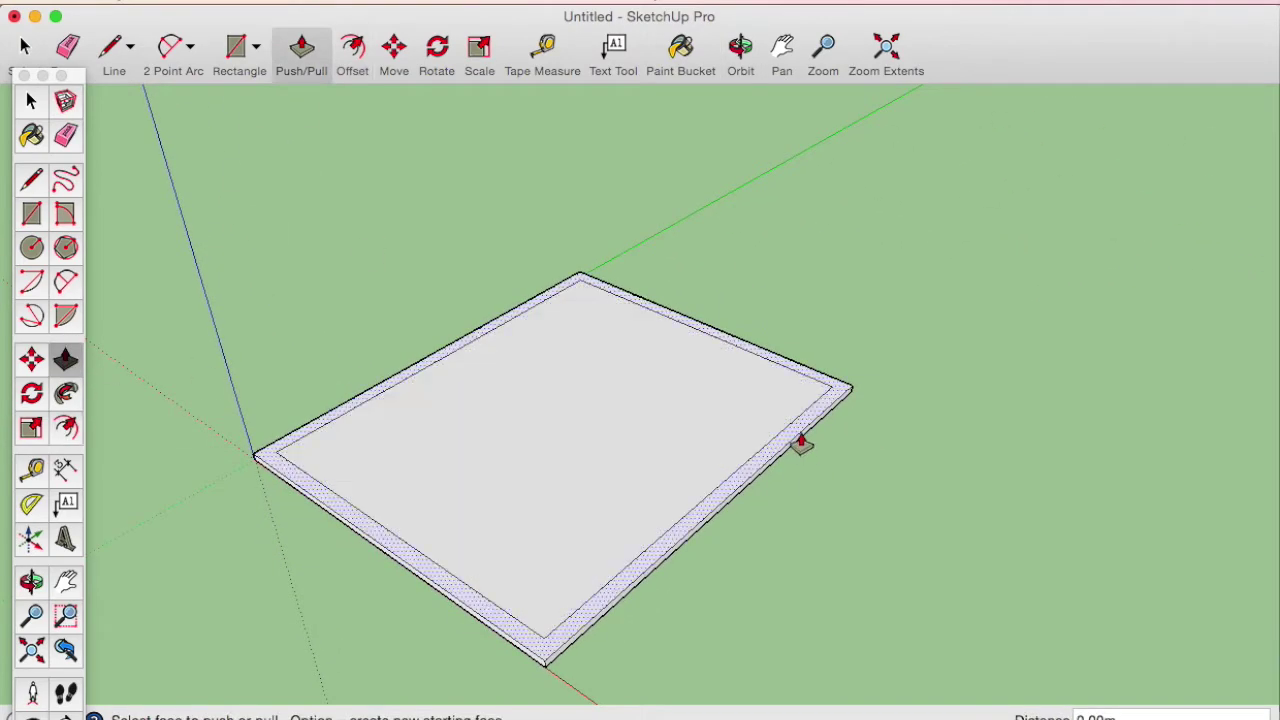
# Step: Pull the outer border strip up into walls about 2.60 m high
pyautogui.moveTo(801, 443)
pyautogui.mouseDown()
pyautogui.moveTo(818, 225)
pyautogui.moveTo(830, 255)
pyautogui.mouseUp()
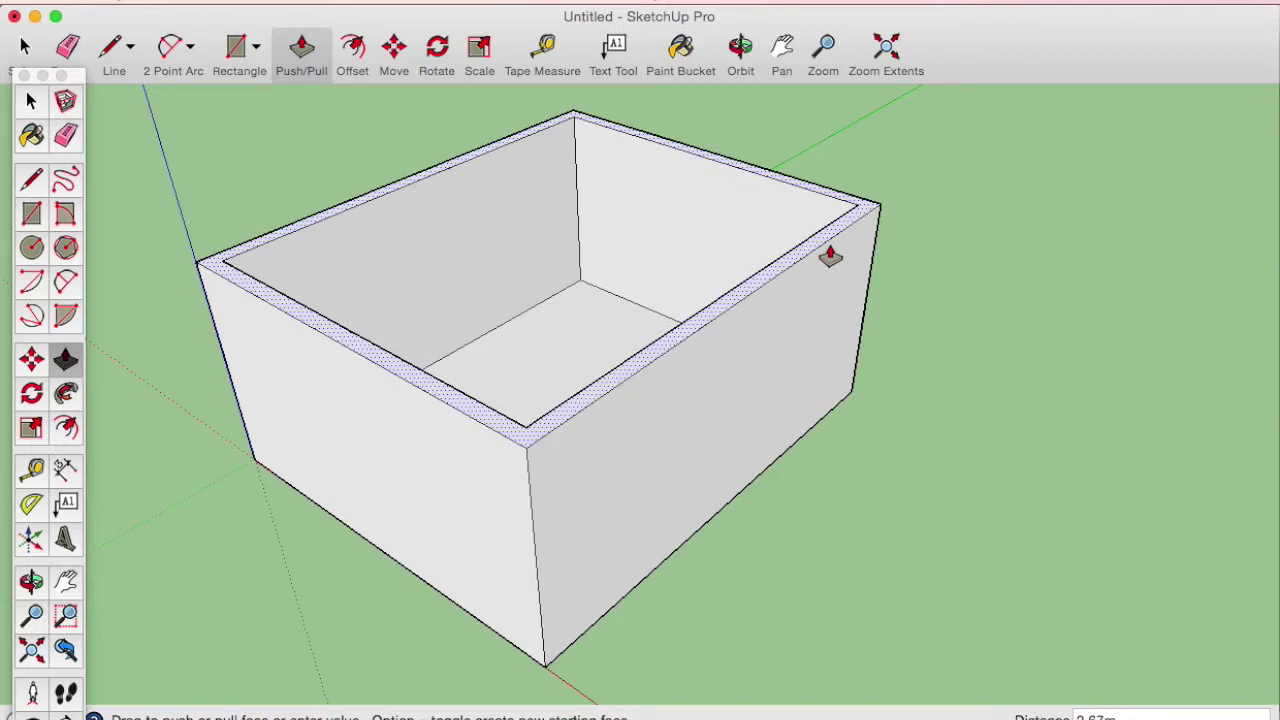
pyautogui.moveTo(830, 256); pyautogui.dragTo(830, 257)
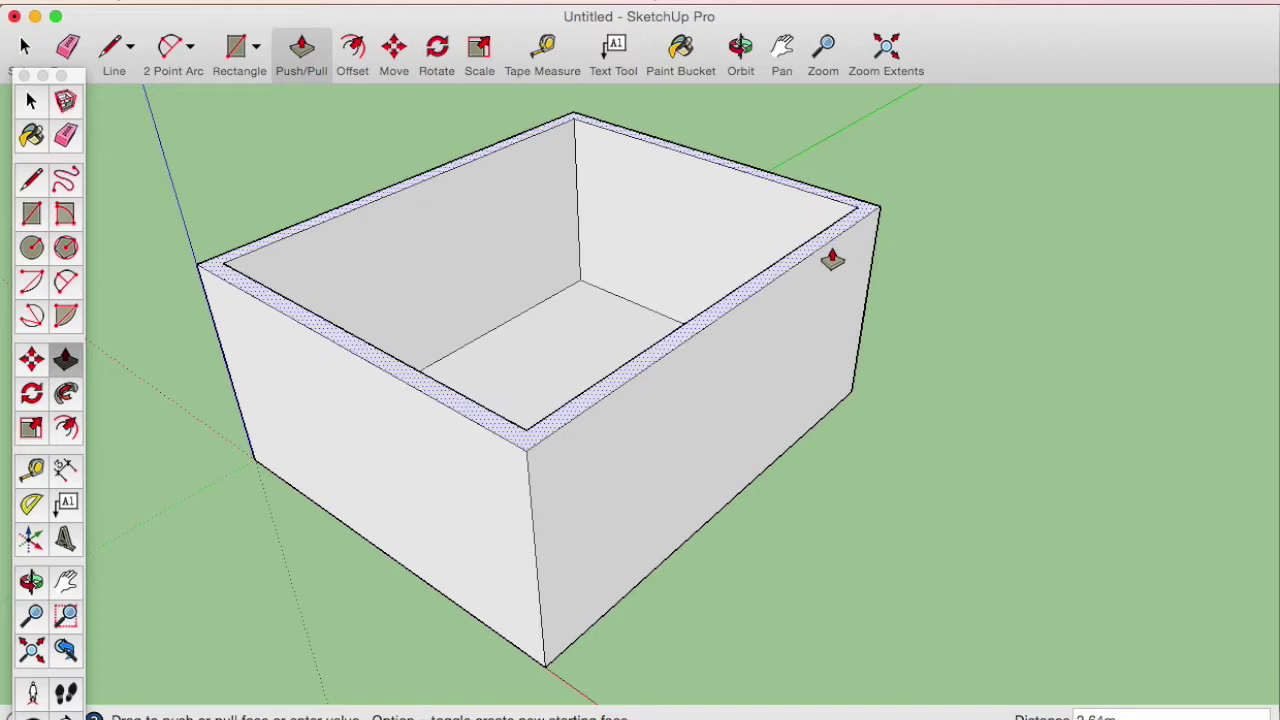
pyautogui.moveTo(830, 257); pyautogui.dragTo(829, 263)
pyautogui.moveTo(829, 263)
pyautogui.mouseDown(button='middle')
pyautogui.moveTo(737, 286)
pyautogui.moveTo(762, 226)
pyautogui.moveTo(811, 254)
pyautogui.mouseUp(button='middle')
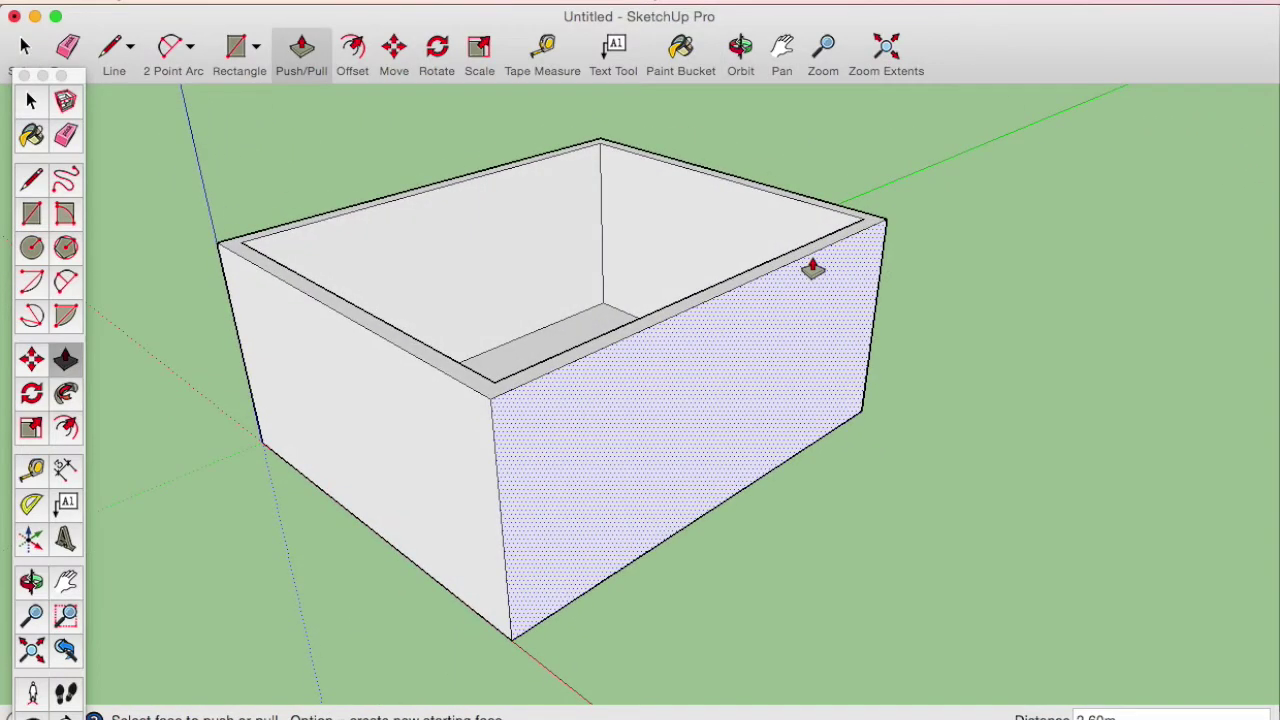
pyautogui.moveTo(866, 320)
pyautogui.mouseDown(button='middle')
pyautogui.moveTo(414, 346)
pyautogui.moveTo(697, 363)
pyautogui.moveTo(563, 374)
pyautogui.mouseUp(button='middle')
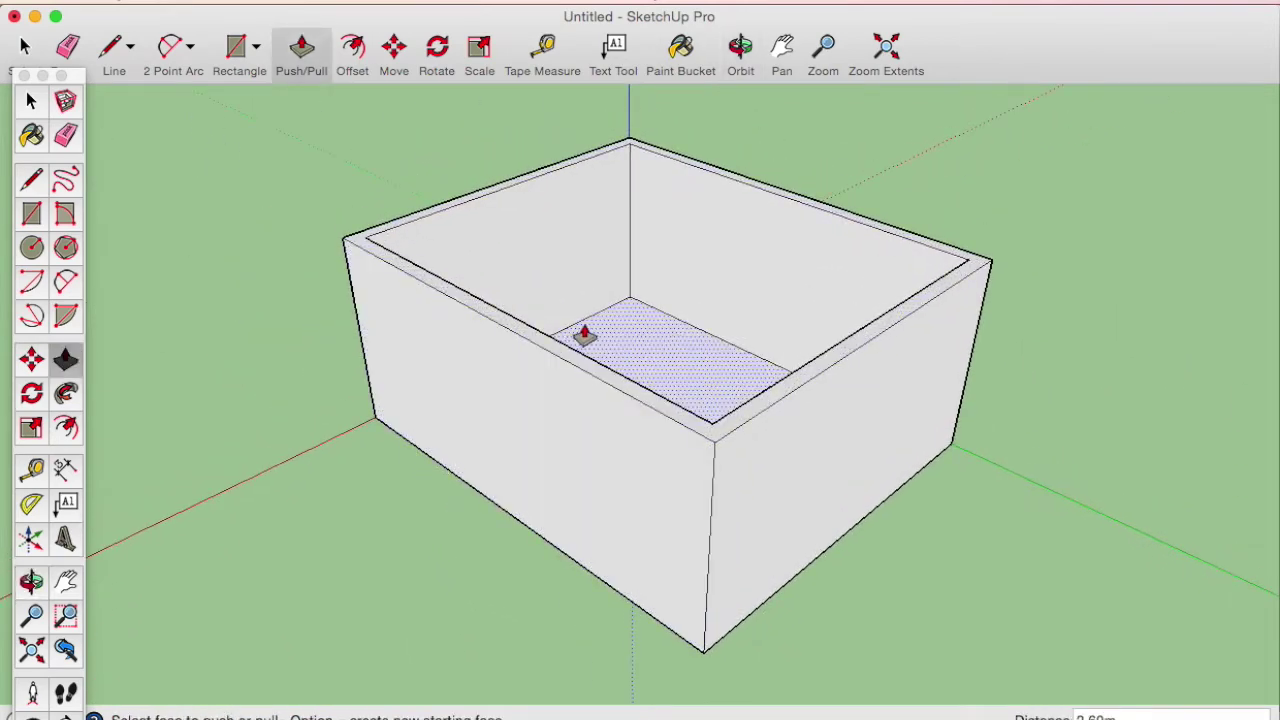
# Step: Place guides 1,20 m from the front wall's corner, 0,45 m from its right edge, and 1 m up
pyautogui.click(31, 470)
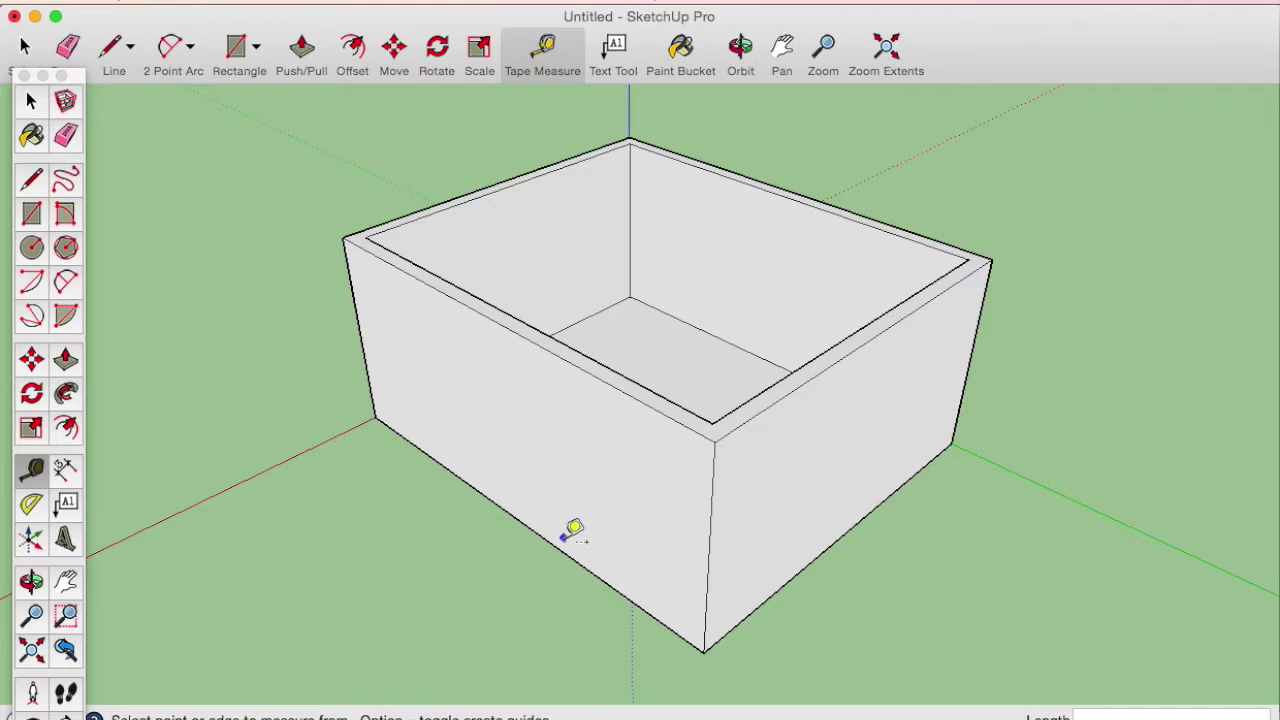
pyautogui.click(710, 556)
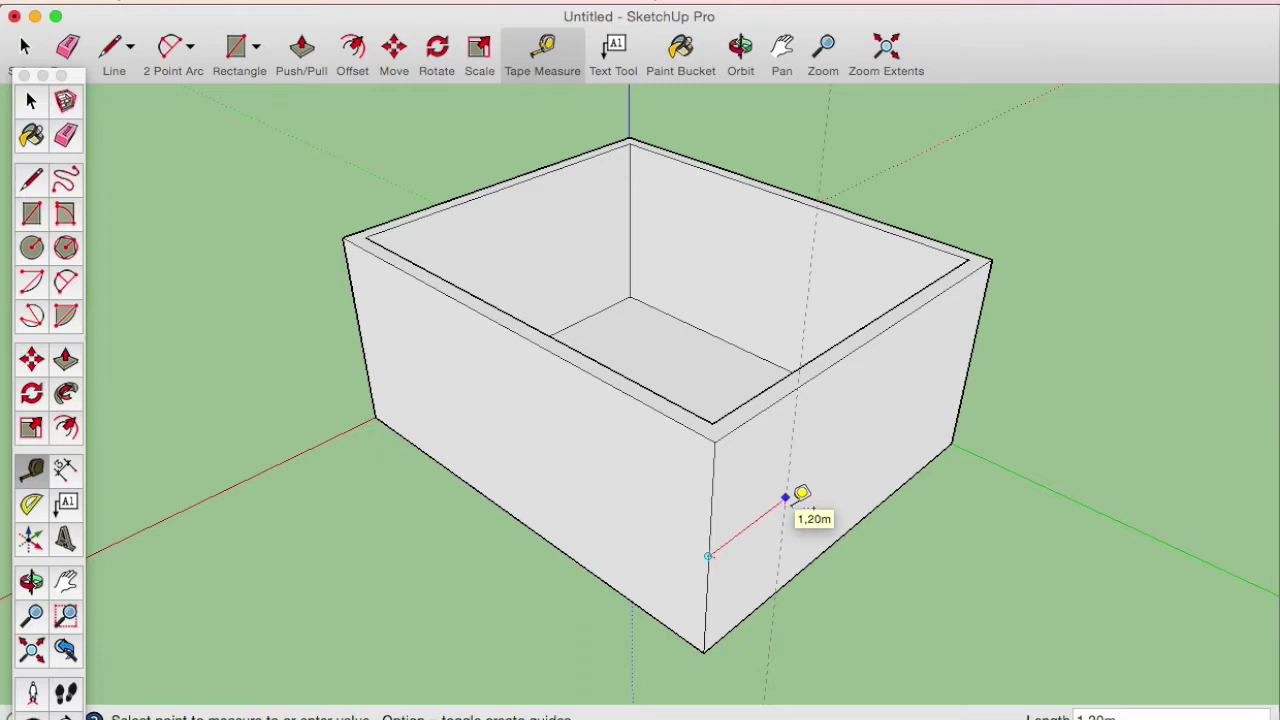
pyautogui.click(790, 497)
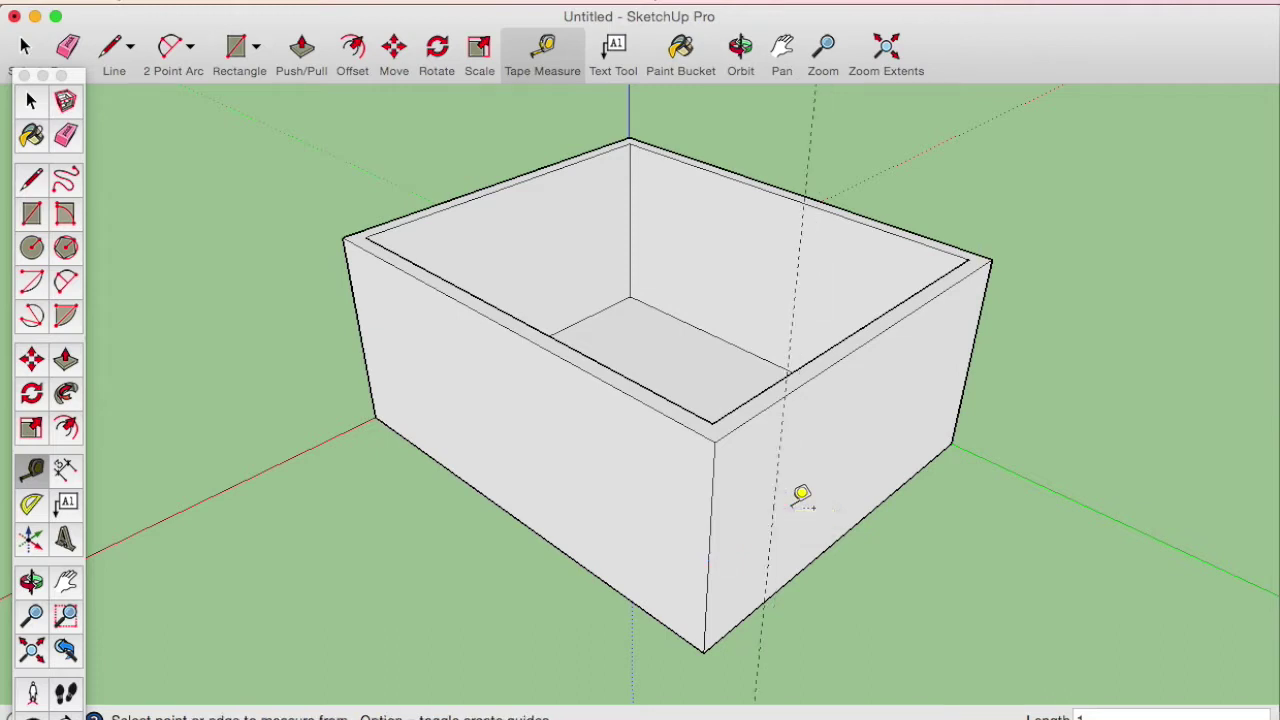
pyautogui.click(967, 372)
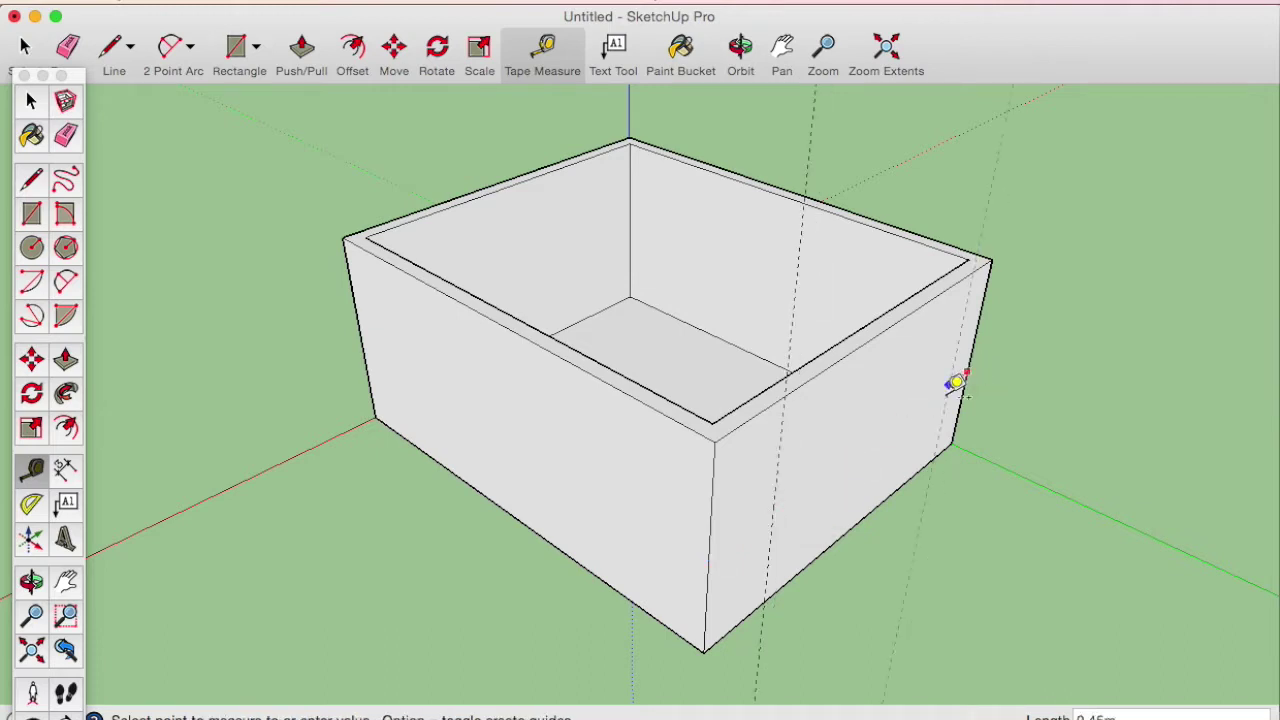
pyautogui.click(952, 384)
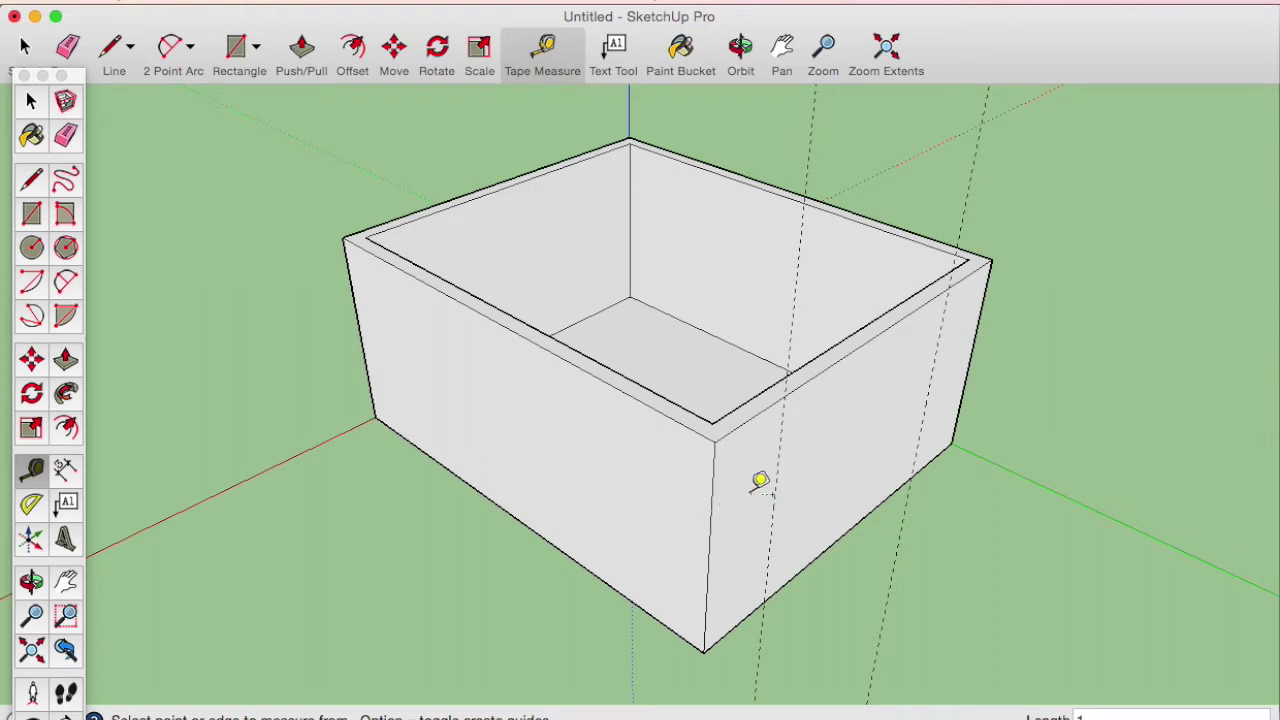
pyautogui.click(831, 543)
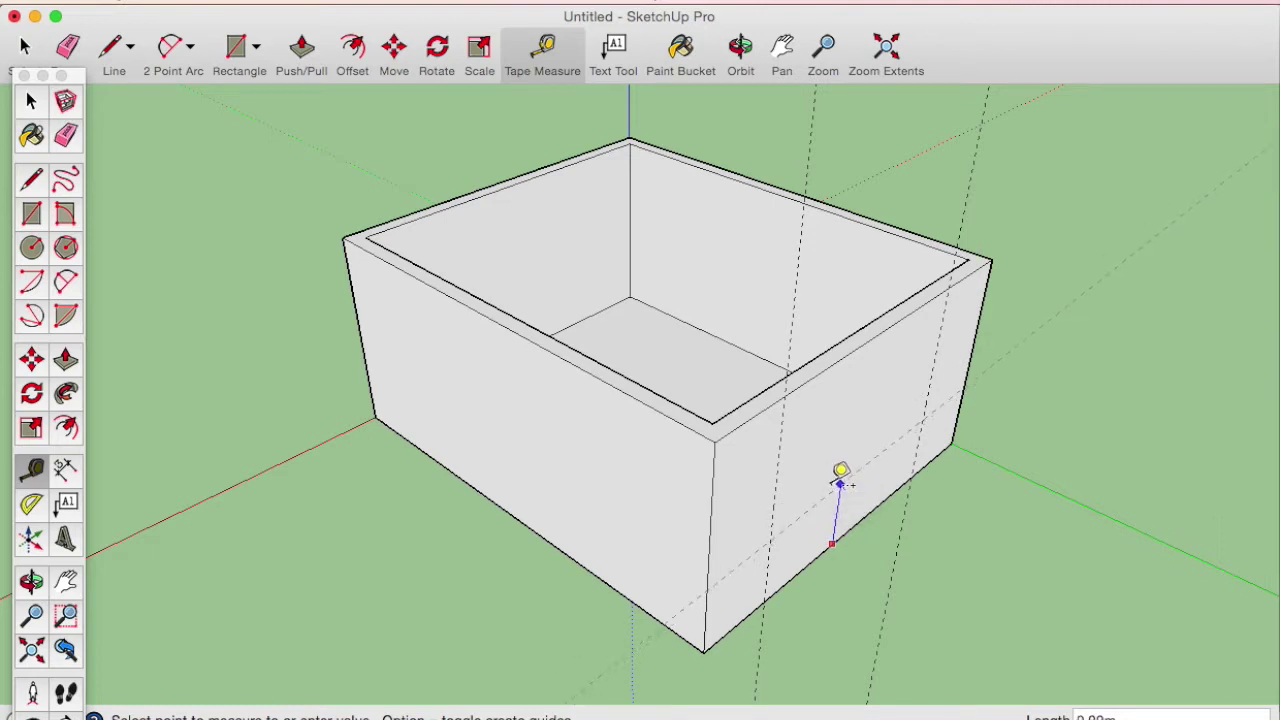
pyautogui.write('1')
pyautogui.press('Return')
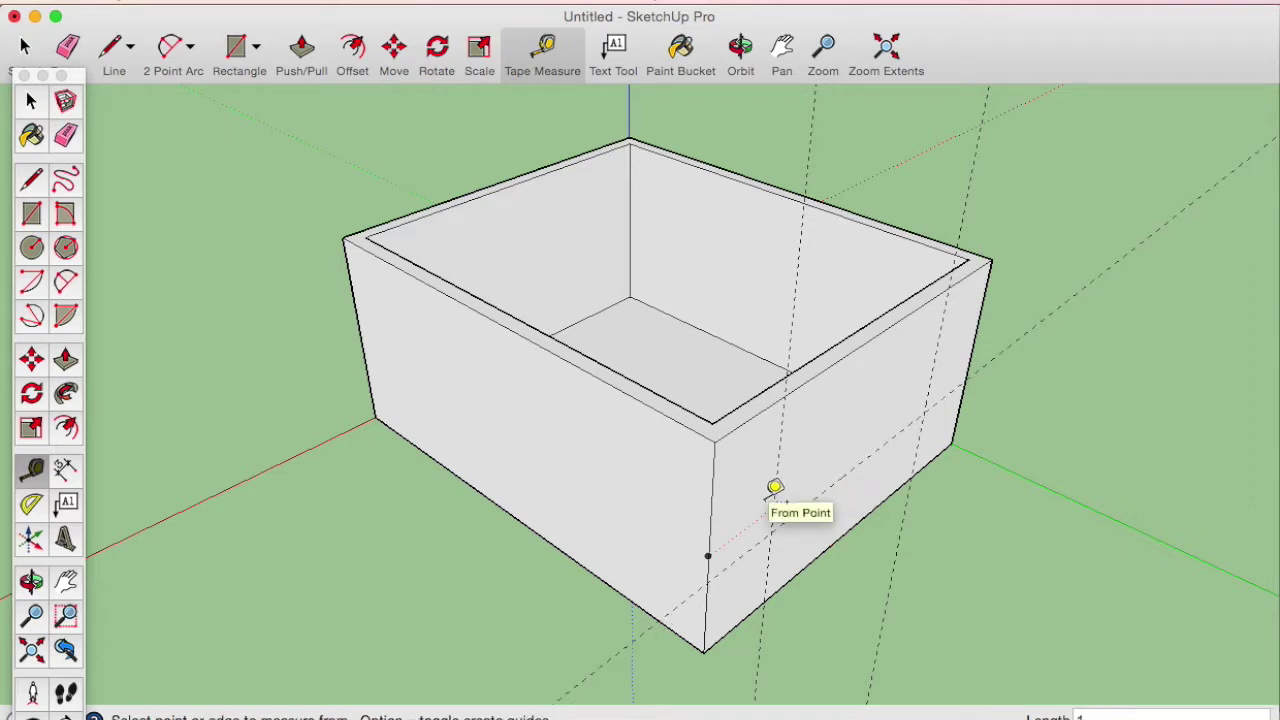
pyautogui.click(818, 374)
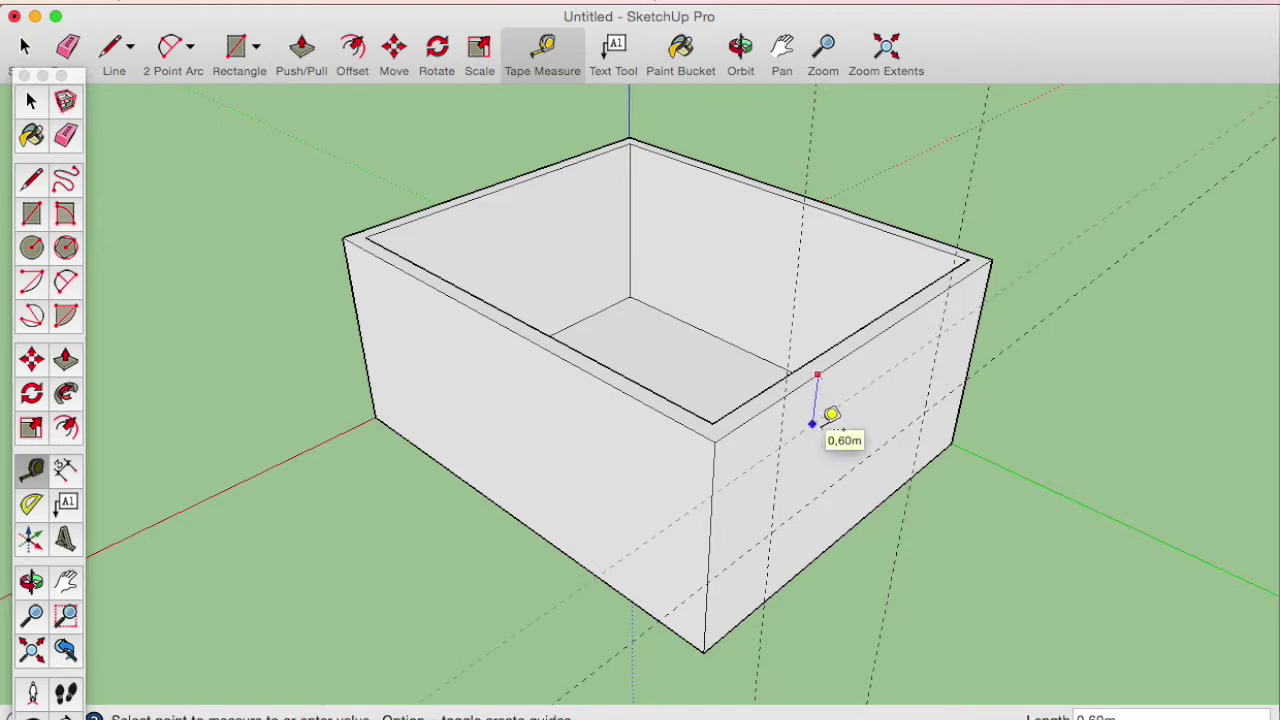
# Step: Place vertical guide lines on the front wall measured from its edge
pyautogui.press('o')
pyautogui.moveTo(771, 463)
pyautogui.mouseDown()
pyautogui.moveTo(823, 366)
pyautogui.moveTo(937, 363)
pyautogui.mouseUp()
pyautogui.press('t')
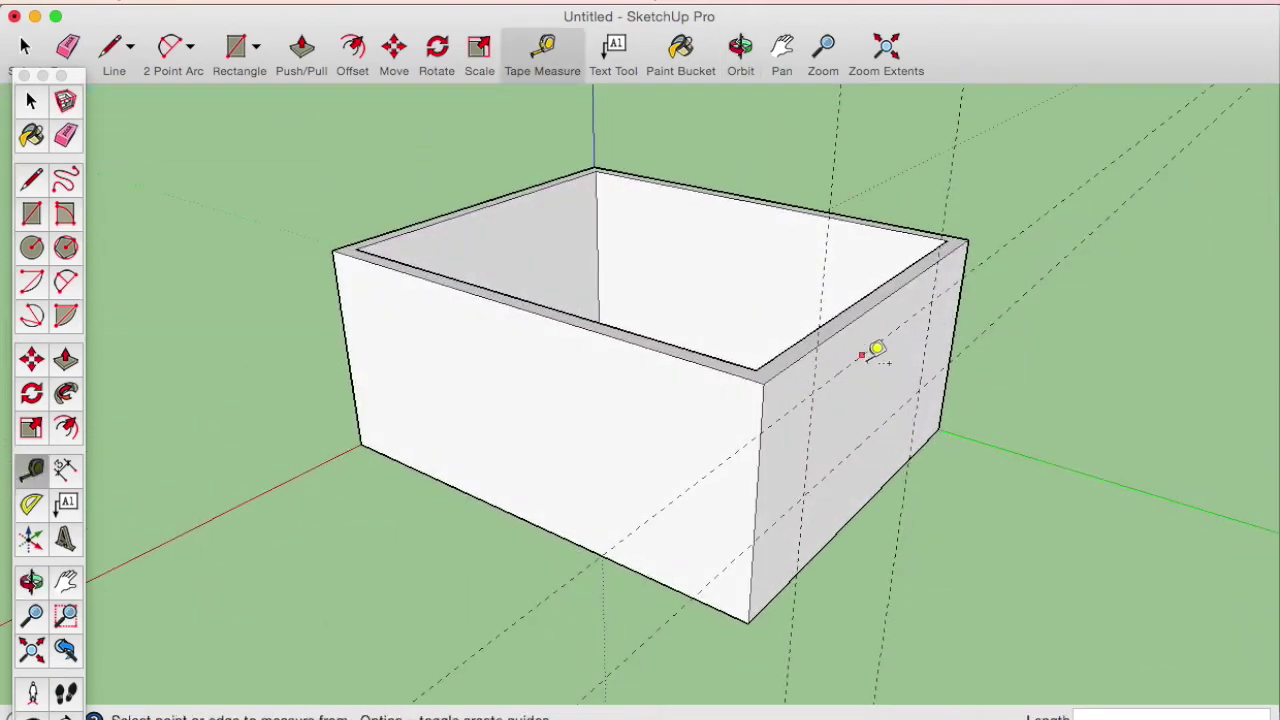
pyautogui.moveTo(742, 475); pyautogui.dragTo(835, 478, button='middle')
pyautogui.click(834, 482)
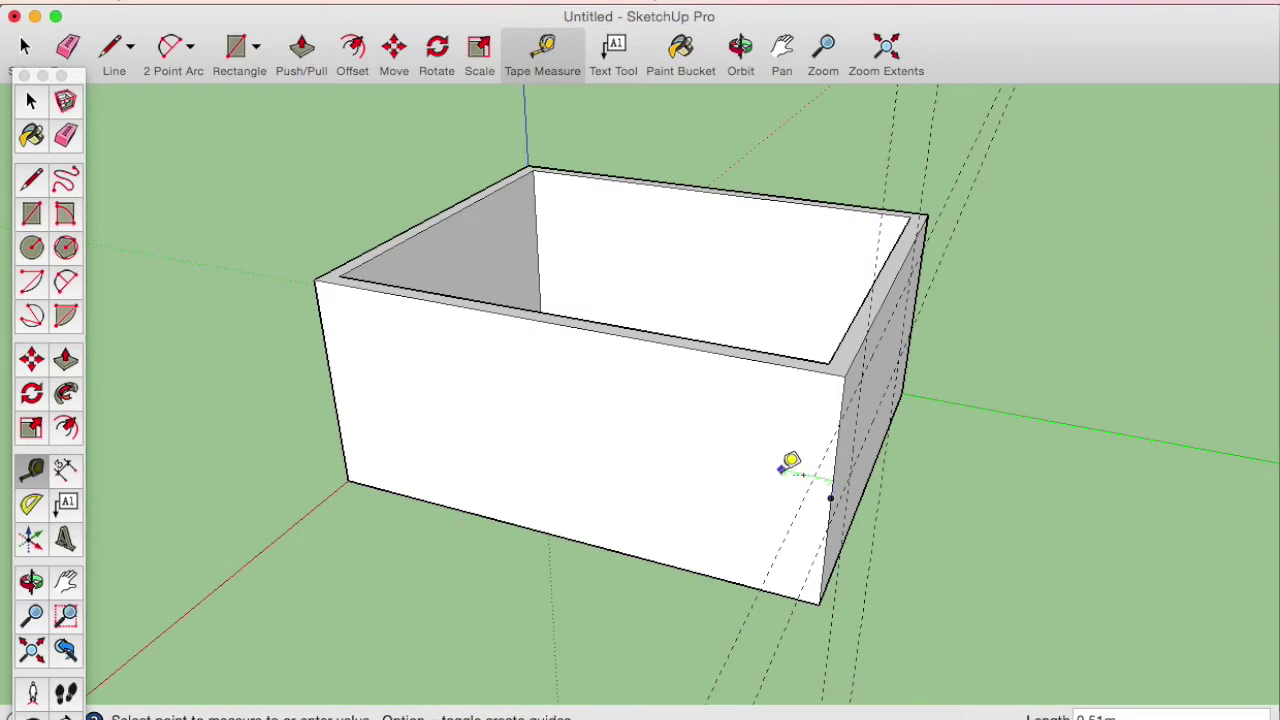
pyautogui.scroll(3, 835, 463)
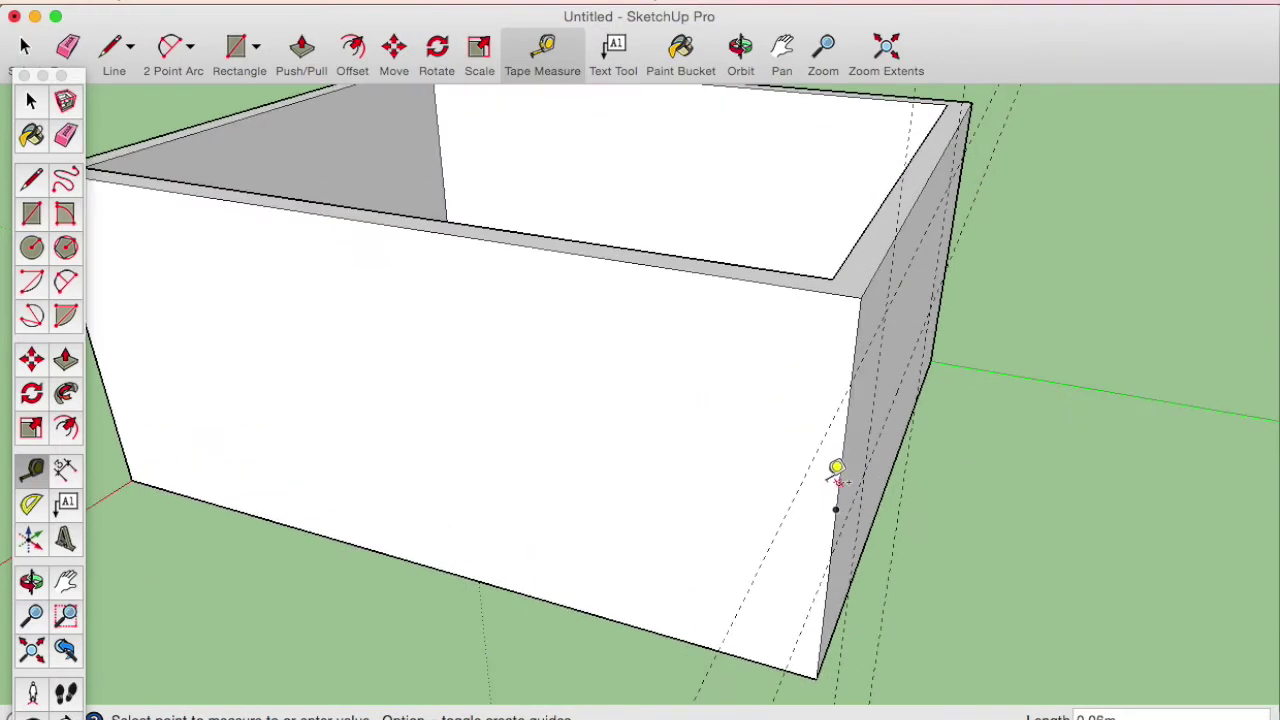
pyautogui.click(740, 444)
pyautogui.click(842, 453)
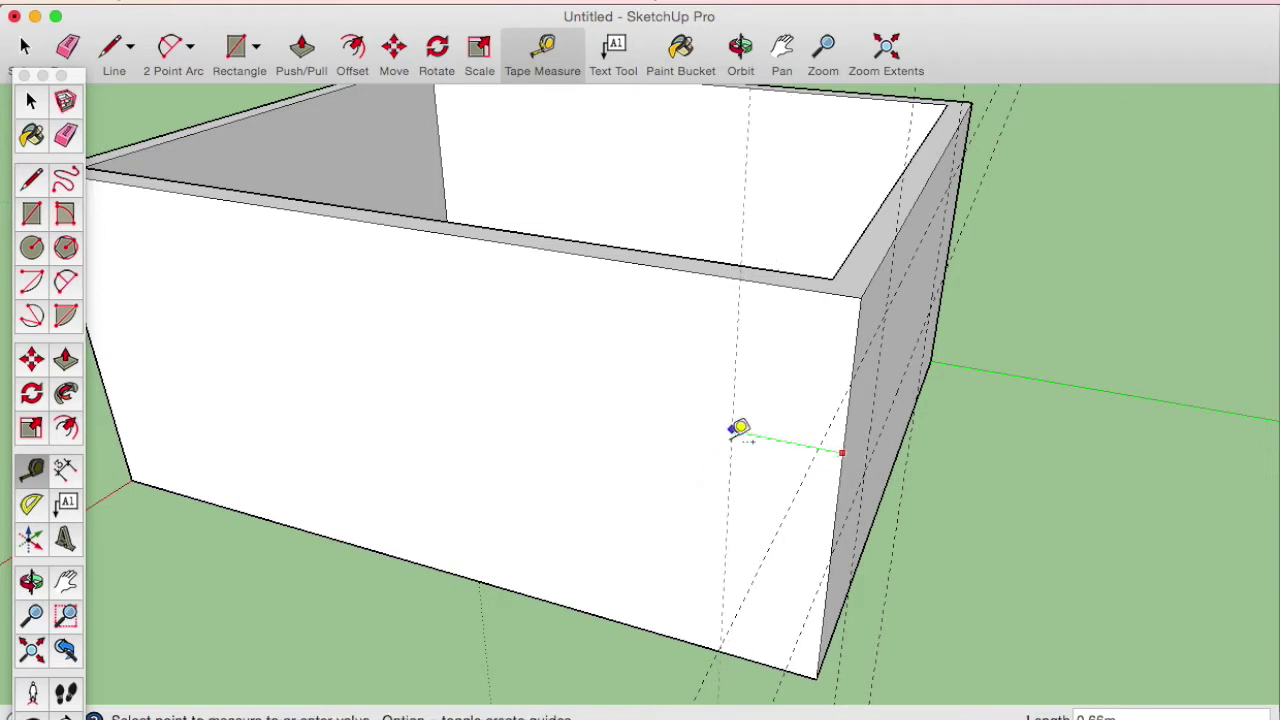
pyautogui.click(735, 428)
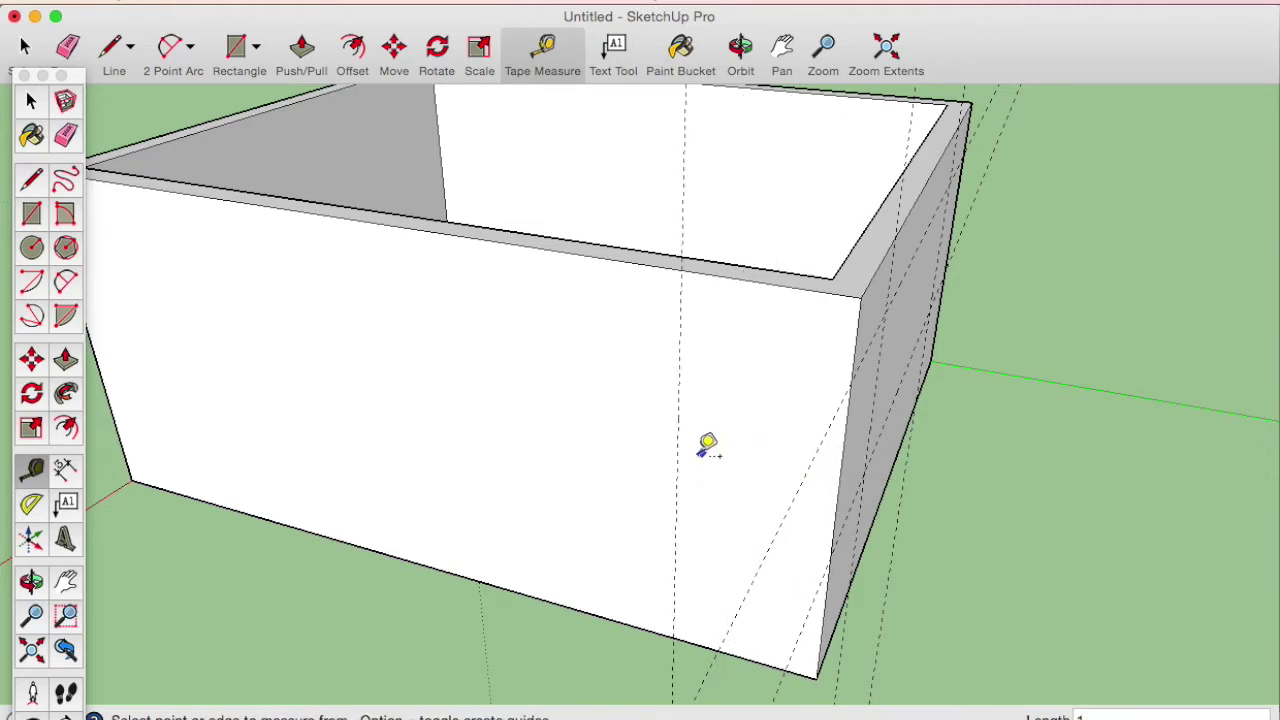
pyautogui.moveTo(709, 443); pyautogui.dragTo(810, 450, button='middle')
# Step: Add guides about 1,52 m along the front wall and 3,00 m along the side wall
pyautogui.click(789, 458)
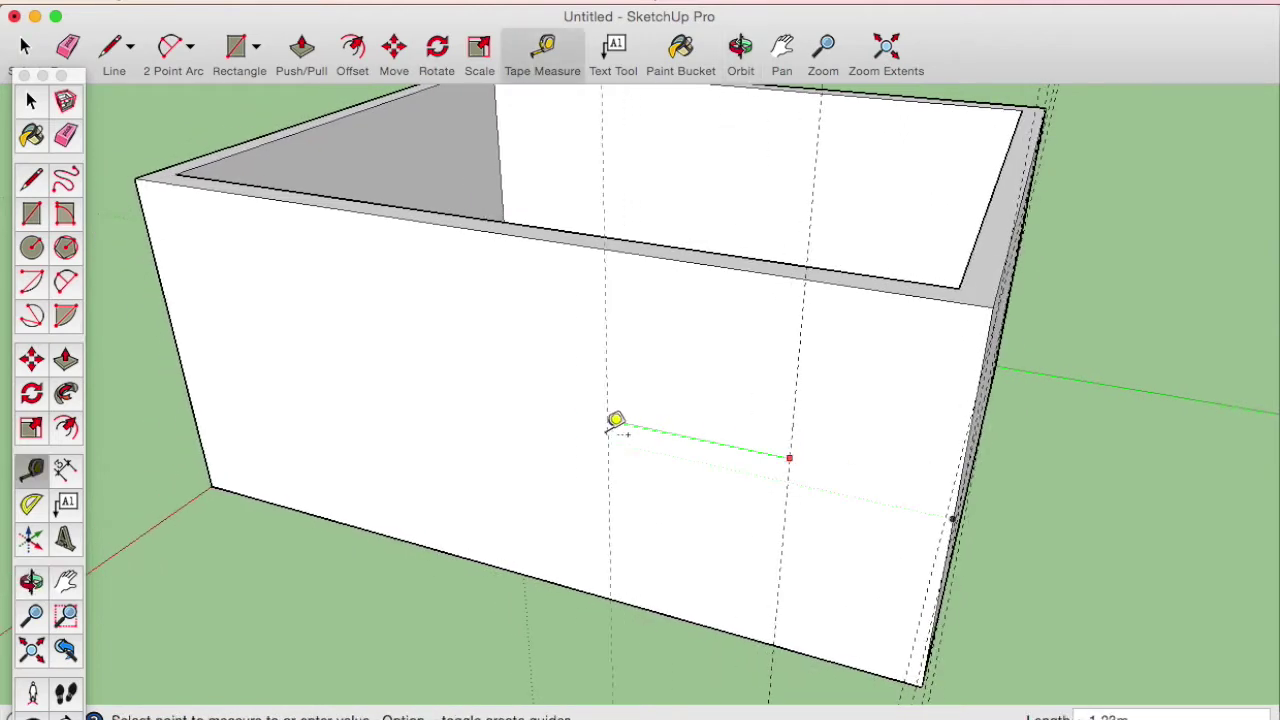
pyautogui.write('2')
pyautogui.click(581, 415)
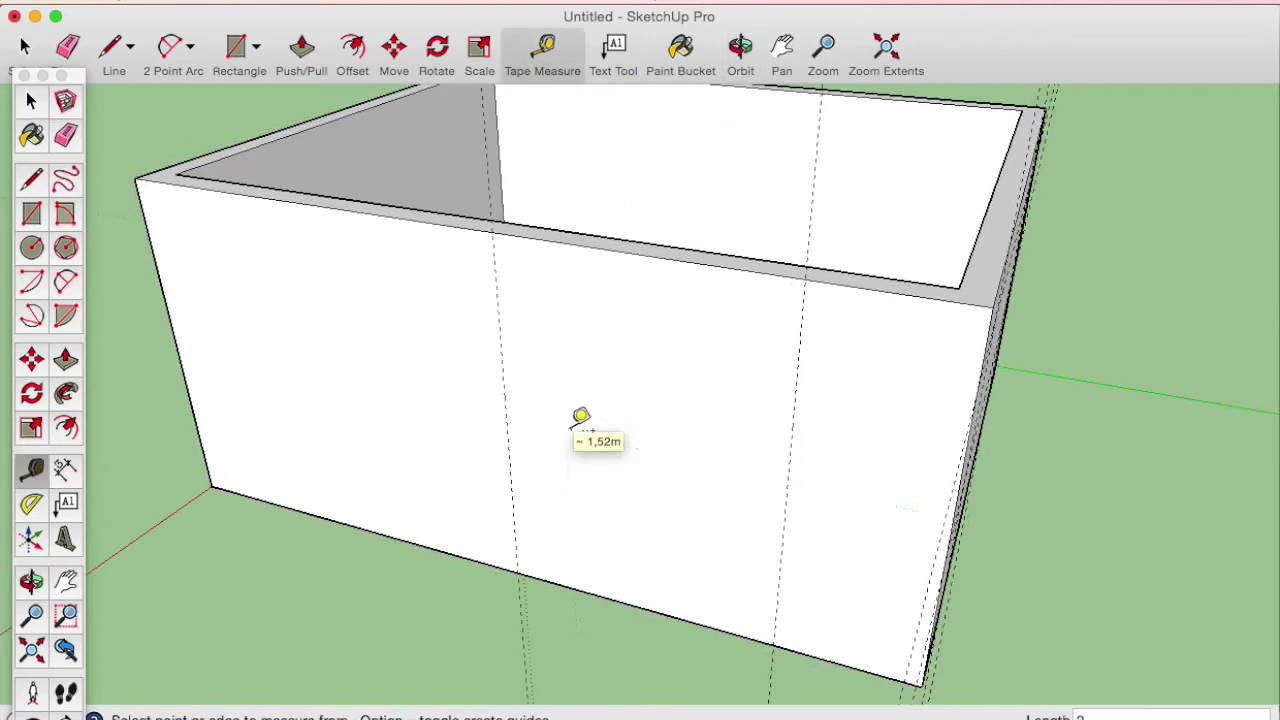
pyautogui.moveTo(726, 434); pyautogui.dragTo(560, 443, button='middle')
pyautogui.click(902, 419)
pyautogui.click(1112, 301)
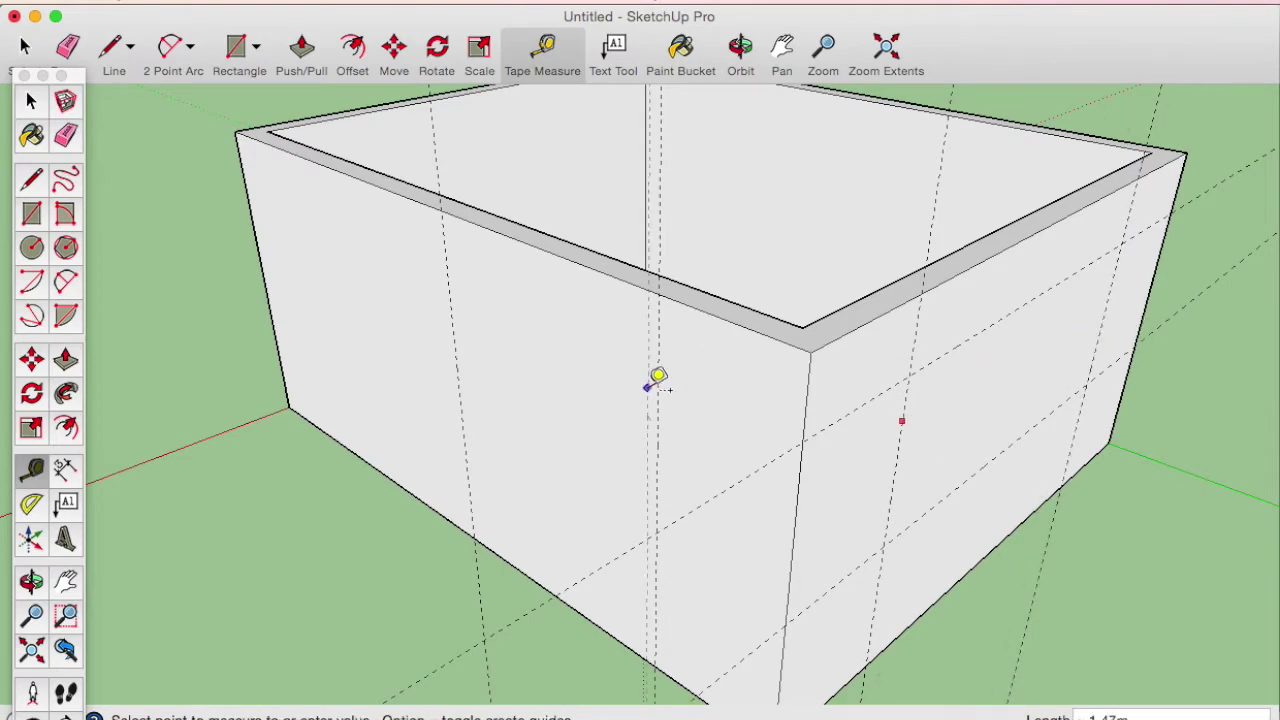
pyautogui.moveTo(571, 420); pyautogui.dragTo(781, 414, button='middle')
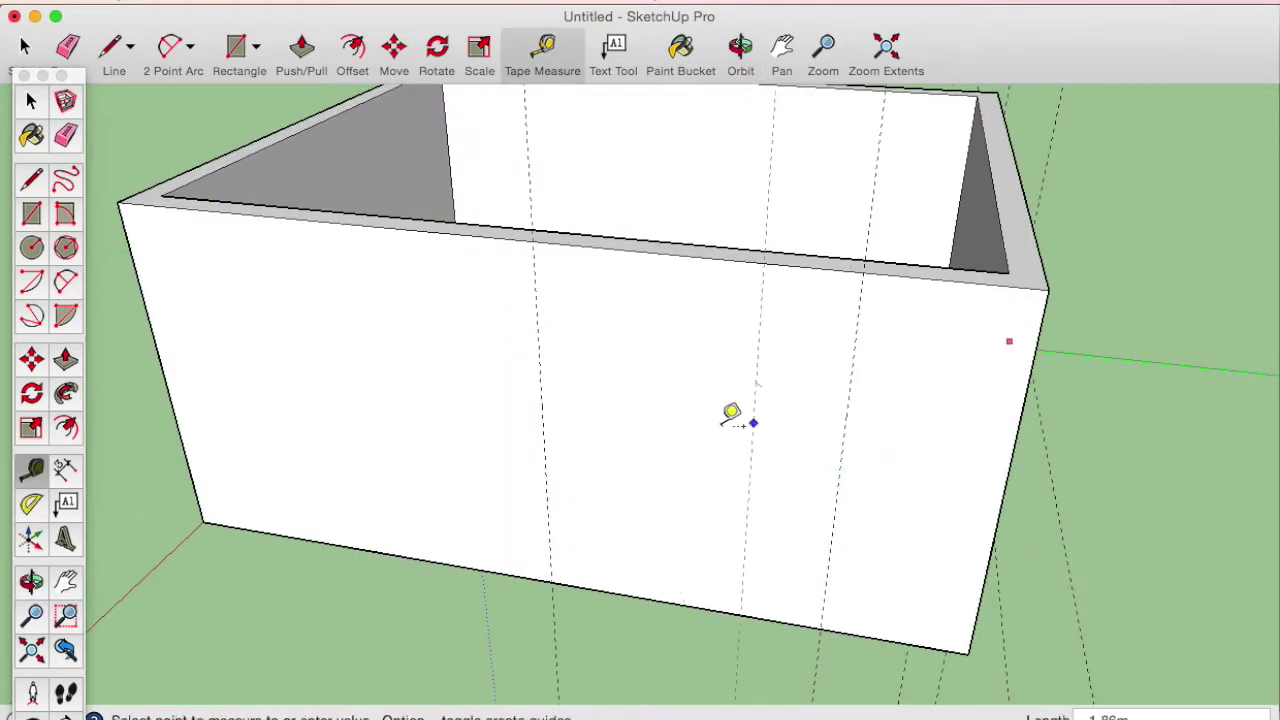
pyautogui.click(537, 407)
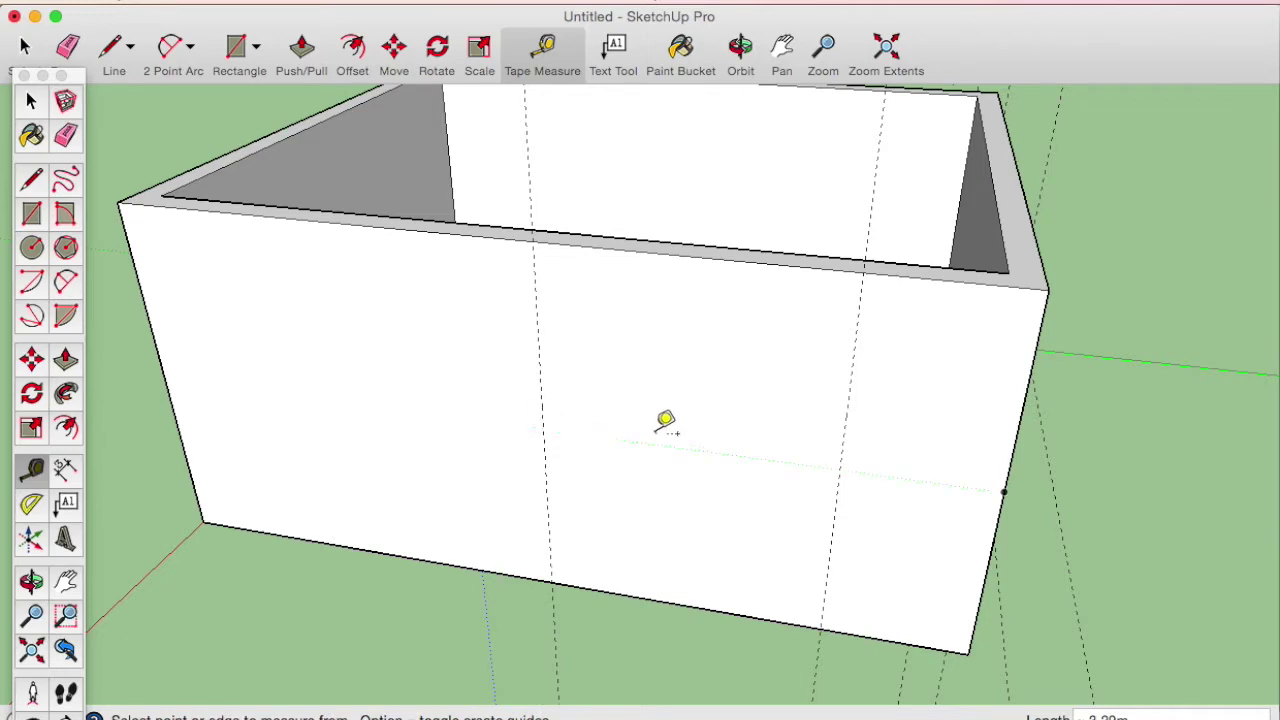
pyautogui.moveTo(663, 418); pyautogui.dragTo(836, 485, button='middle')
pyautogui.click(941, 456)
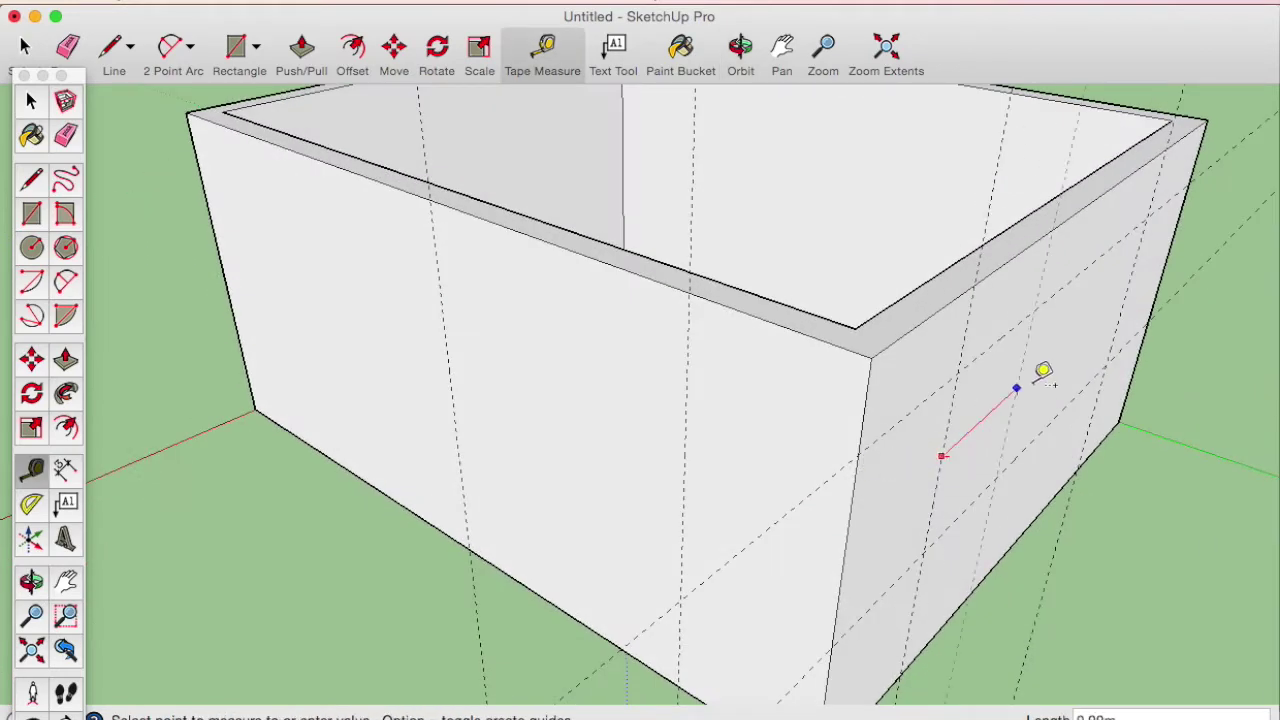
pyautogui.click(1129, 294)
pyautogui.moveTo(594, 423); pyautogui.dragTo(616, 423, button='middle')
# Step: Add another vertical front-wall guide and a guide offset 2 m from the wall edge
pyautogui.press('space')
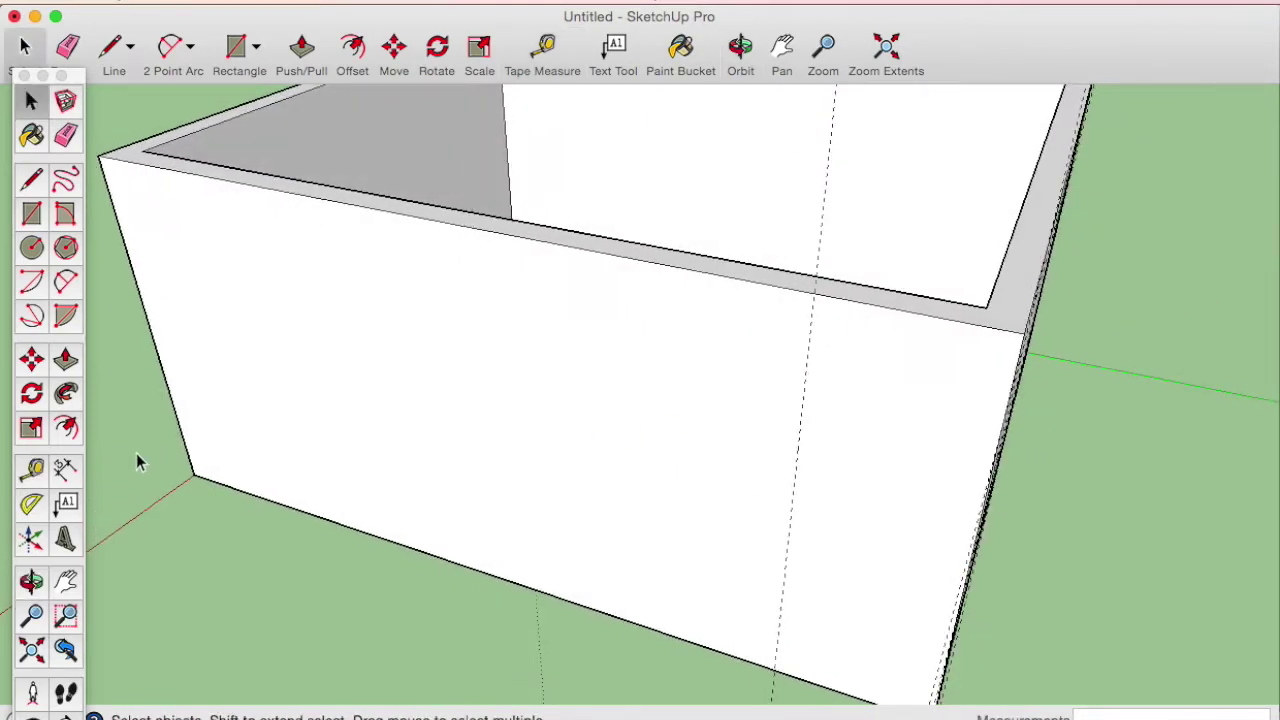
pyautogui.click(35, 470)
pyautogui.click(791, 506)
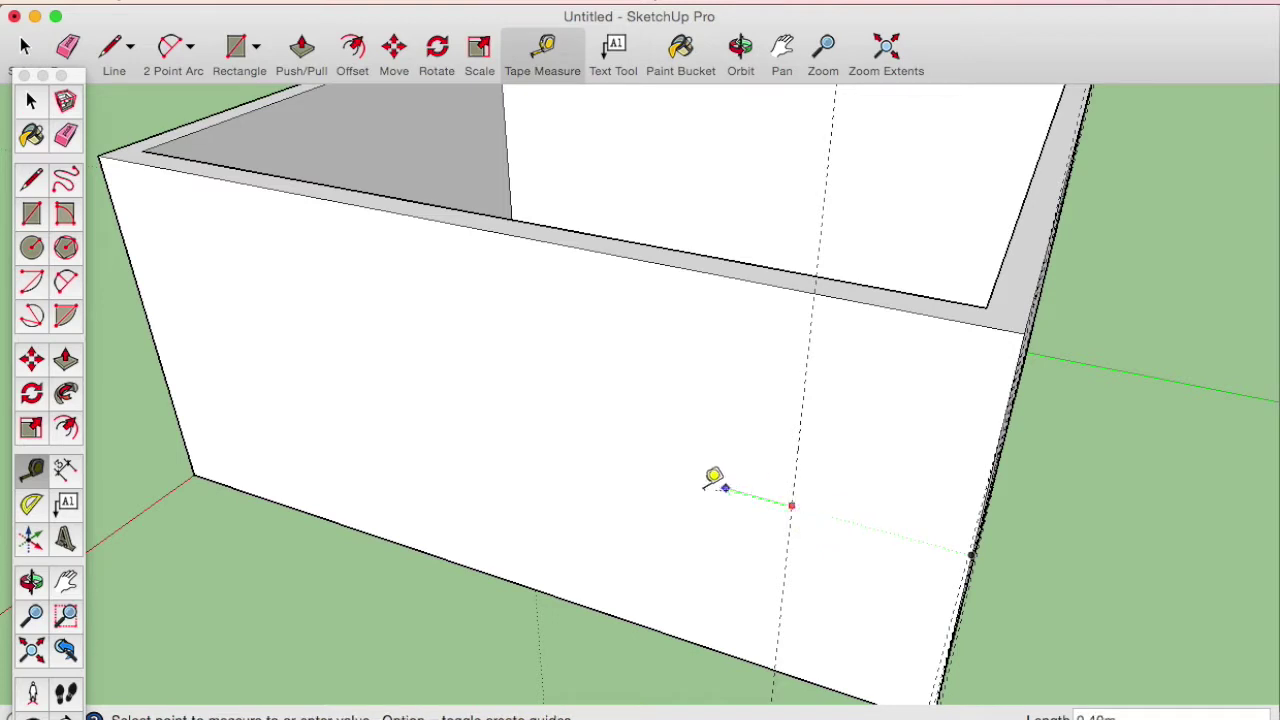
pyautogui.click(538, 430)
pyautogui.click(798, 437)
pyautogui.write('2')
pyautogui.press('Return')
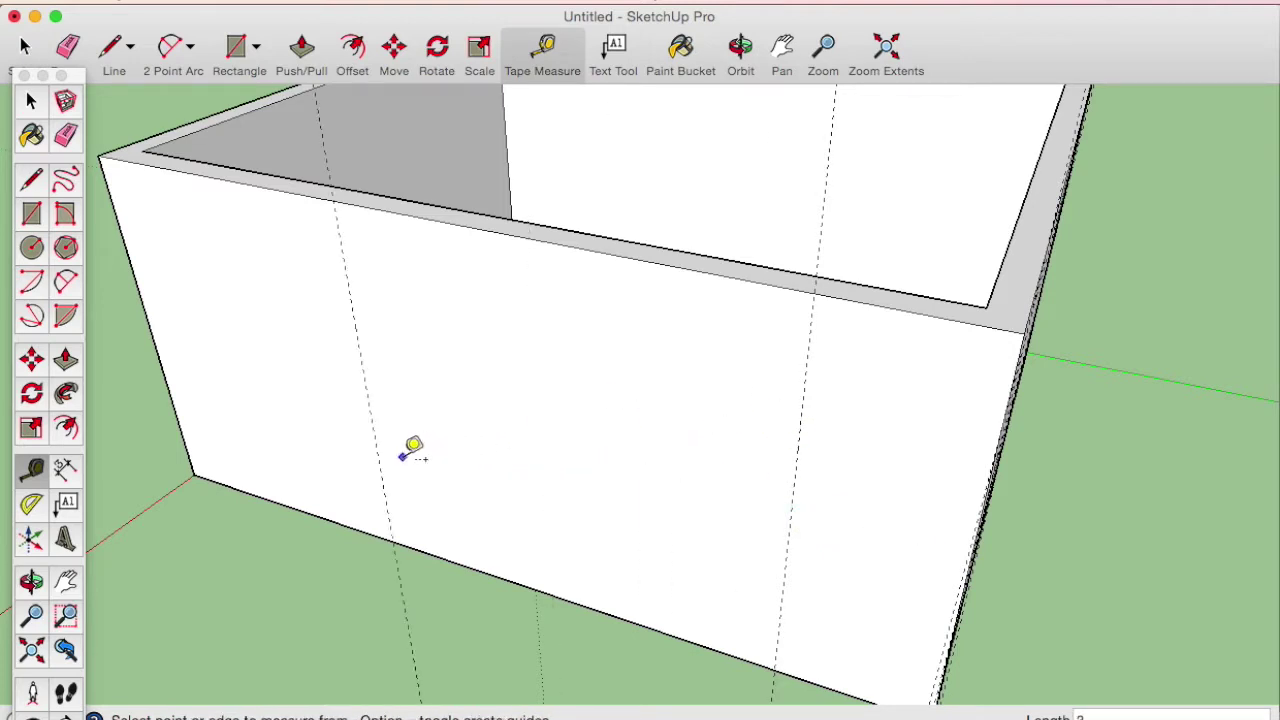
# Step: Place guides from the bottom and top edges, then 0,5 m and 0,28 m from the left edge
pyautogui.moveTo(674, 557)
pyautogui.mouseDown(button='middle')
pyautogui.moveTo(531, 563)
pyautogui.moveTo(575, 540)
pyautogui.mouseUp(button='middle')
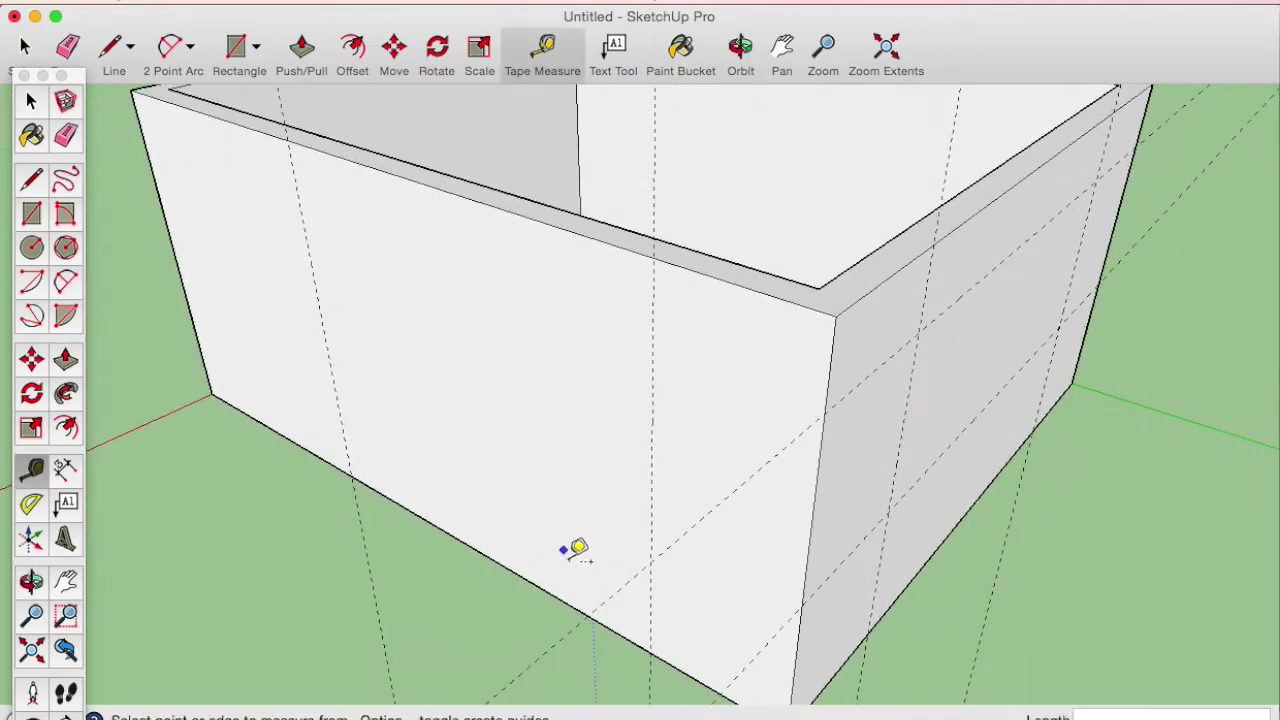
pyautogui.click(565, 602)
pyautogui.write('1.00m')
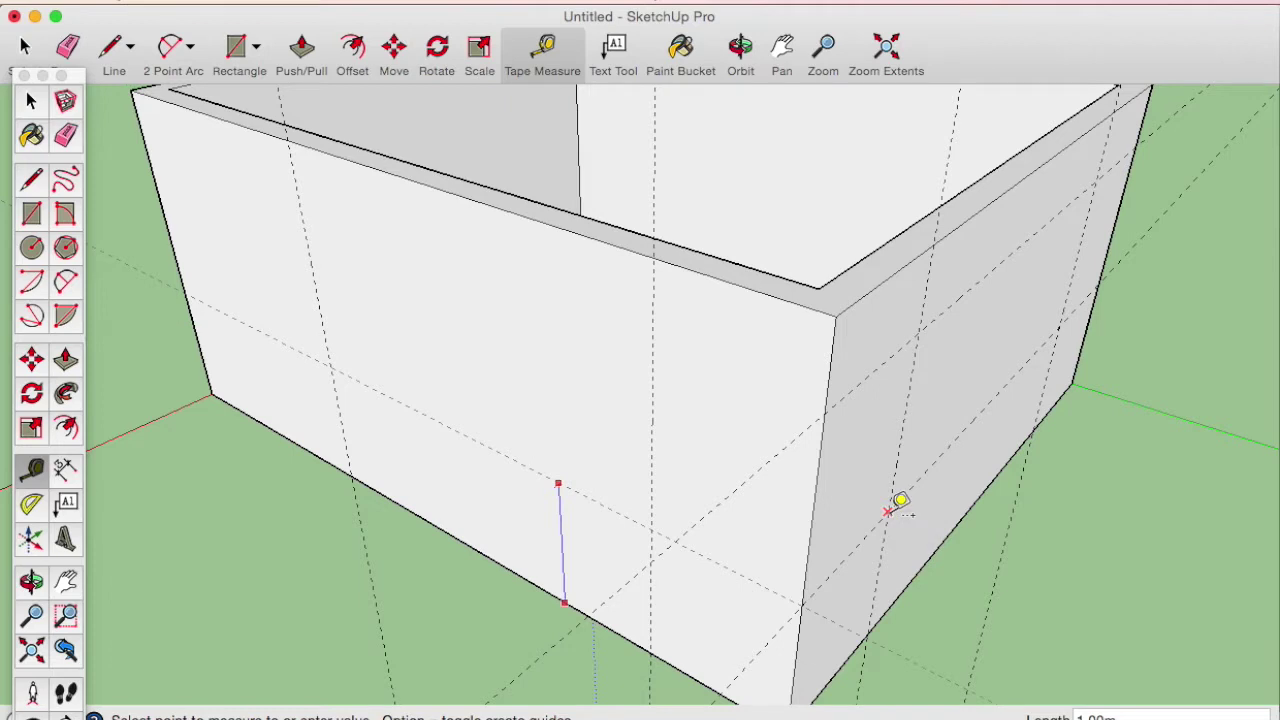
pyautogui.click(555, 227)
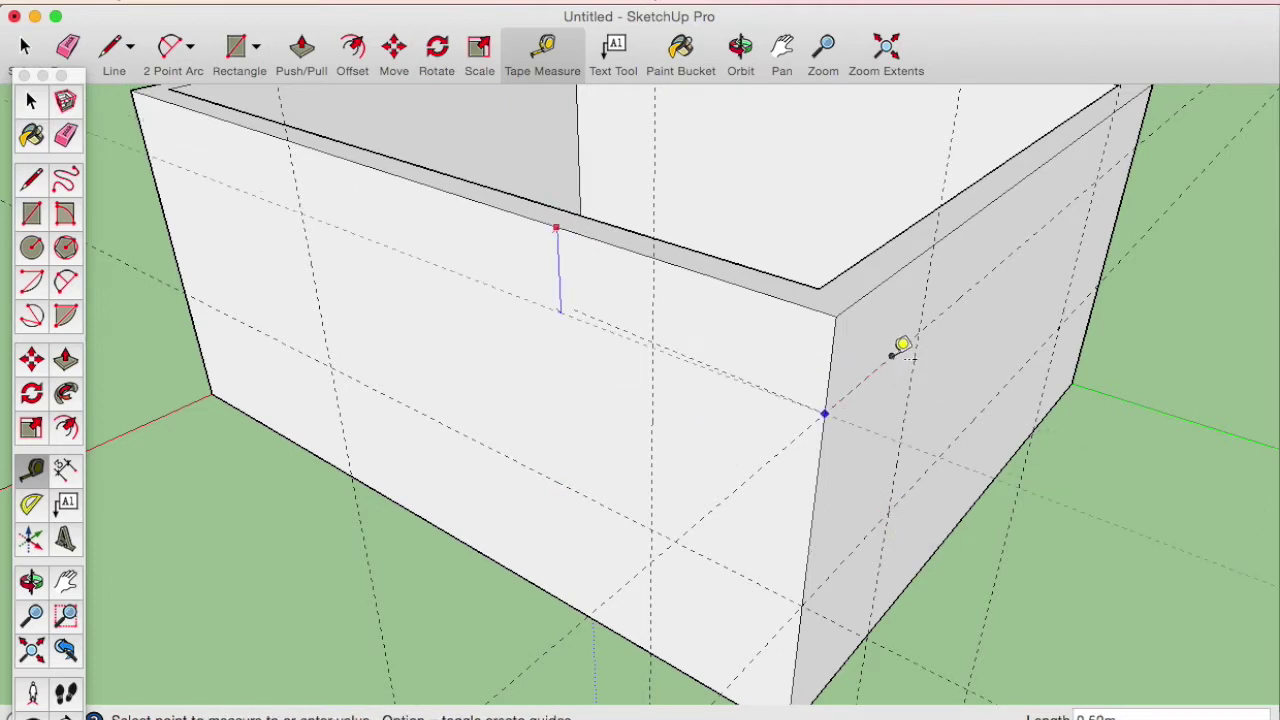
pyautogui.moveTo(523, 406)
pyautogui.mouseDown(button='middle')
pyautogui.moveTo(331, 389)
pyautogui.moveTo(543, 474)
pyautogui.moveTo(529, 491)
pyautogui.moveTo(597, 497)
pyautogui.mouseUp(button='middle')
pyautogui.scroll(-3, 543, 474)
pyautogui.scroll(5, 492, 440)
pyautogui.moveTo(492, 440); pyautogui.dragTo(424, 422, button='middle')
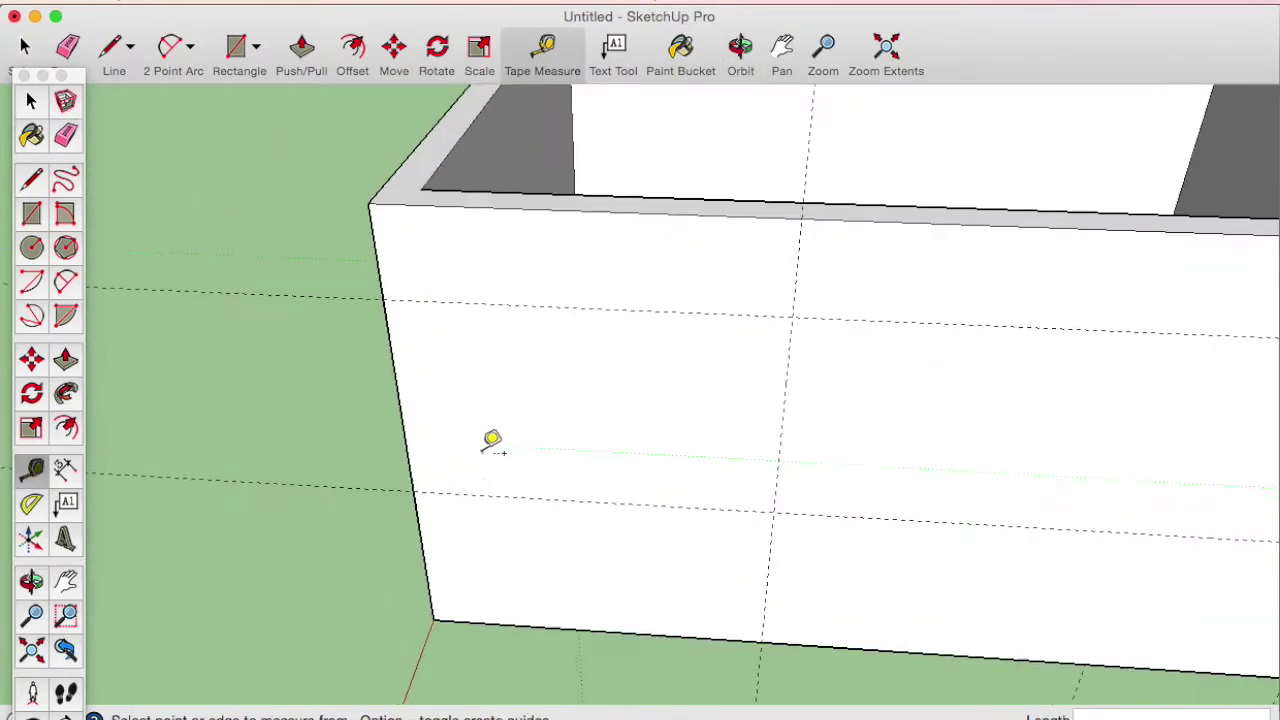
pyautogui.click(404, 441)
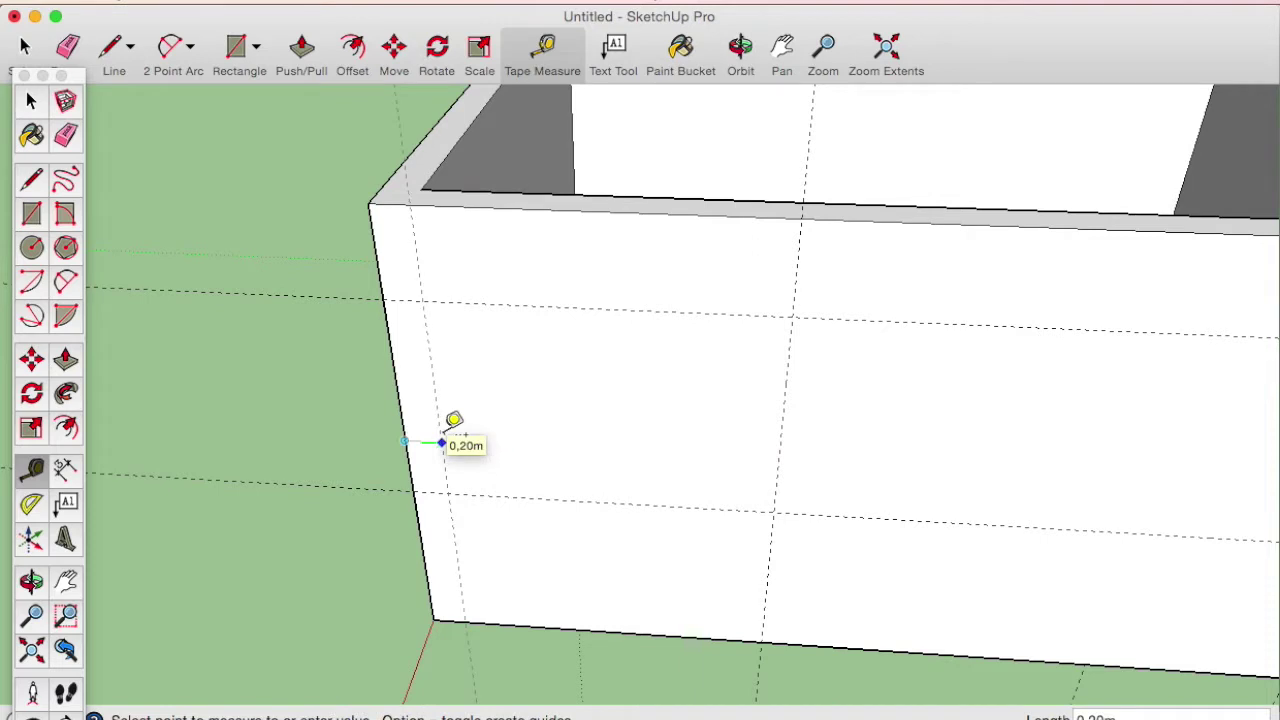
pyautogui.write('0,5')
pyautogui.press('Return')
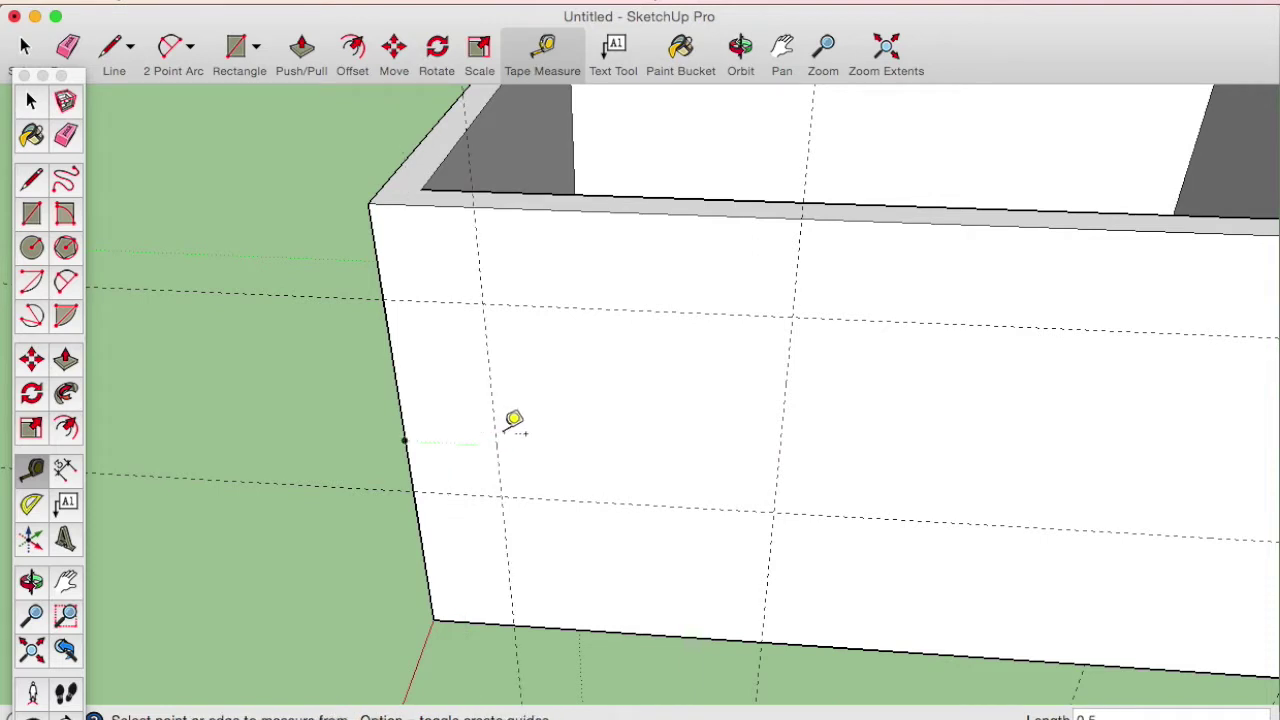
pyautogui.click(495, 432)
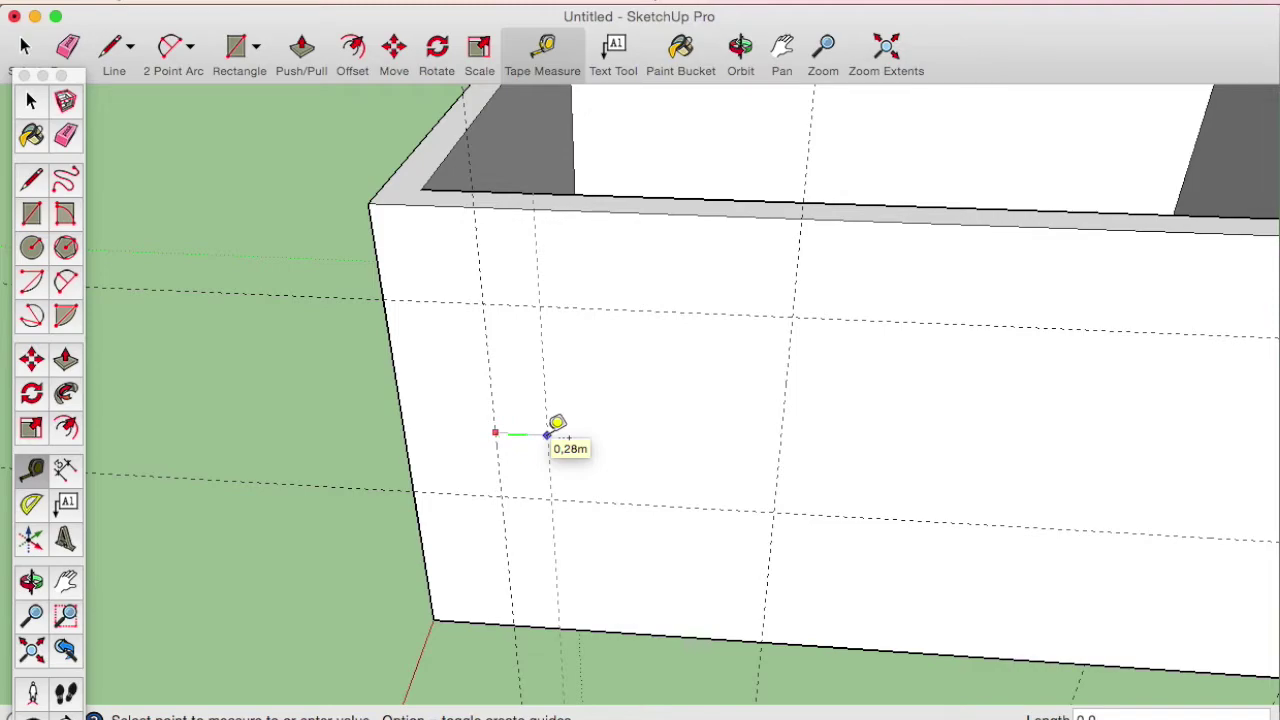
pyautogui.click(556, 425)
# Step: Add a guide 0,12 m above the front wall's bottom edge
pyautogui.moveTo(611, 440)
pyautogui.mouseDown(button='middle')
pyautogui.moveTo(671, 343)
pyautogui.moveTo(666, 431)
pyautogui.moveTo(706, 454)
pyautogui.moveTo(686, 489)
pyautogui.moveTo(720, 450)
pyautogui.mouseUp(button='middle')
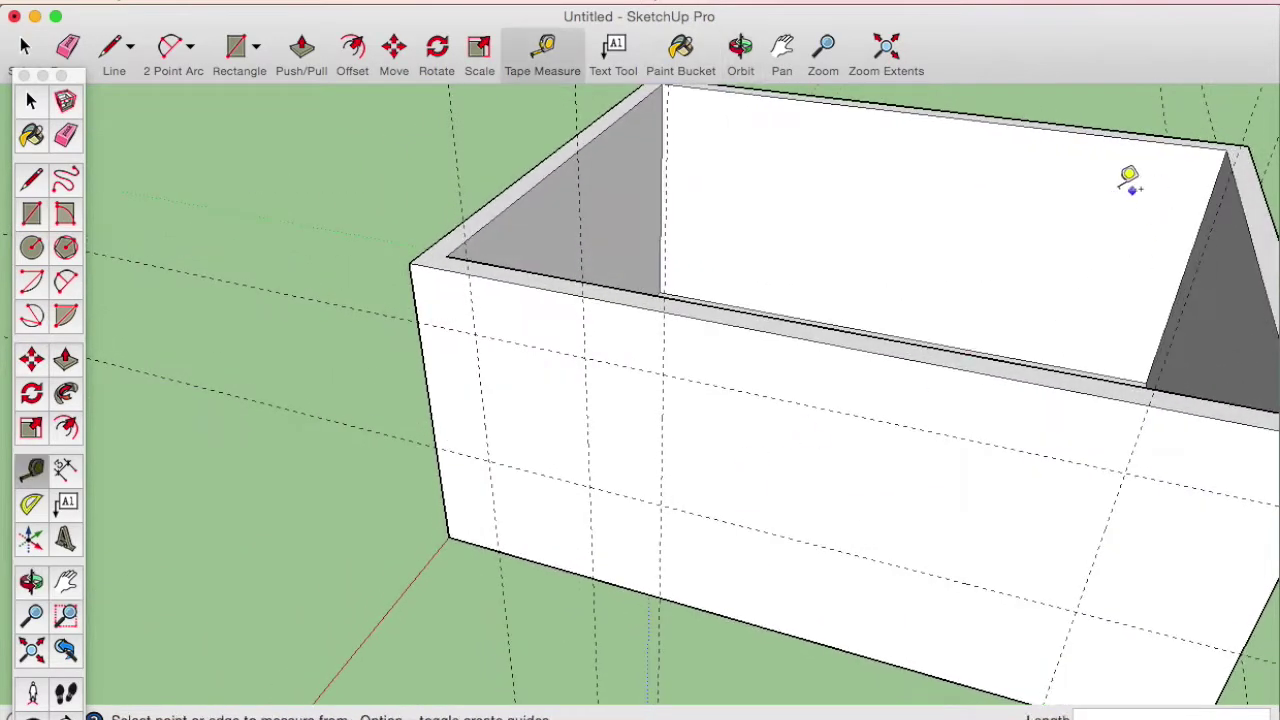
pyautogui.moveTo(971, 265); pyautogui.dragTo(960, 343, button='middle')
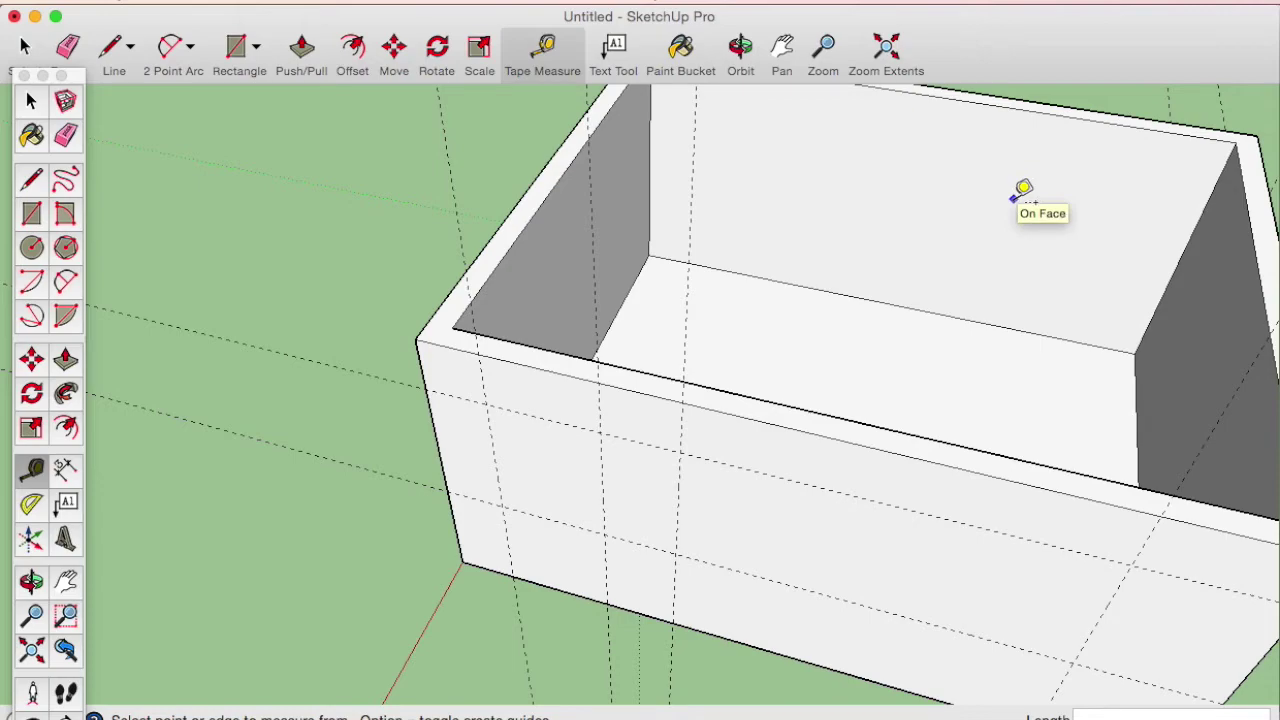
pyautogui.moveTo(982, 320)
pyautogui.mouseDown(button='middle')
pyautogui.moveTo(934, 323)
pyautogui.moveTo(837, 266)
pyautogui.moveTo(703, 326)
pyautogui.mouseUp(button='middle')
pyautogui.moveTo(277, 303)
pyautogui.mouseDown(button='middle')
pyautogui.moveTo(417, 317)
pyautogui.moveTo(466, 191)
pyautogui.moveTo(434, 220)
pyautogui.moveTo(456, 232)
pyautogui.mouseUp(button='middle')
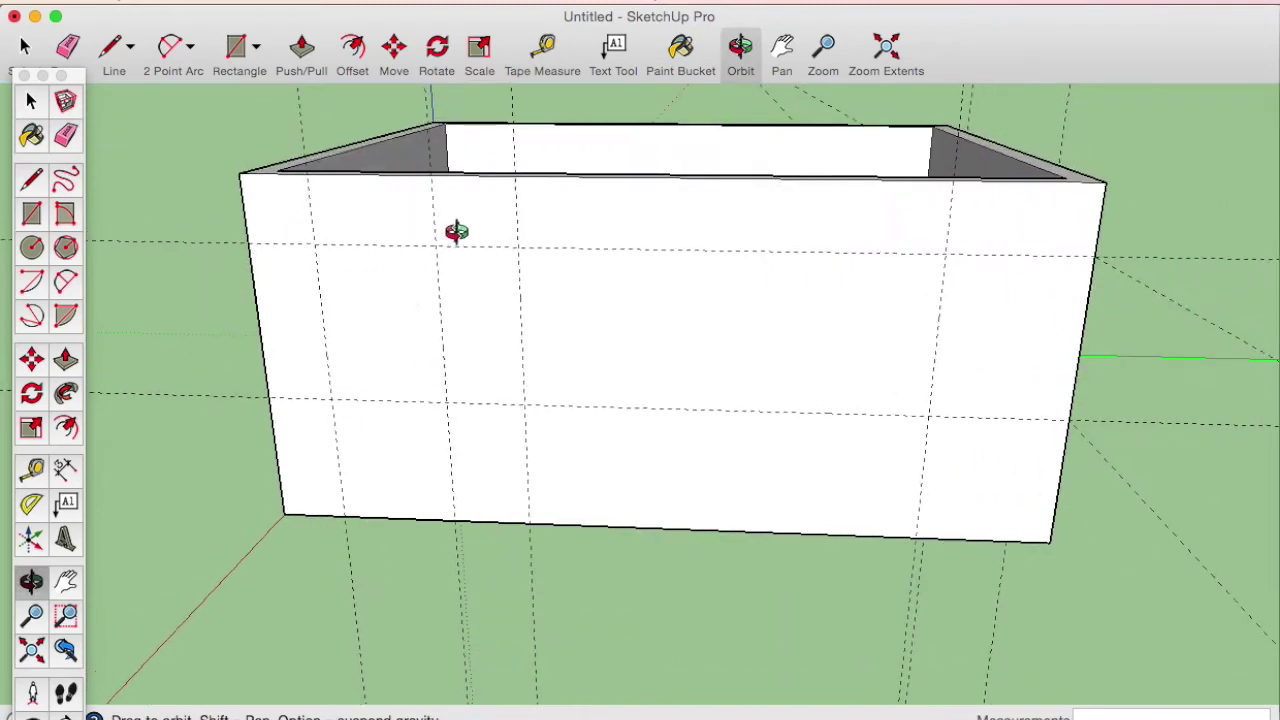
pyautogui.click(367, 244)
pyautogui.write('0,1')
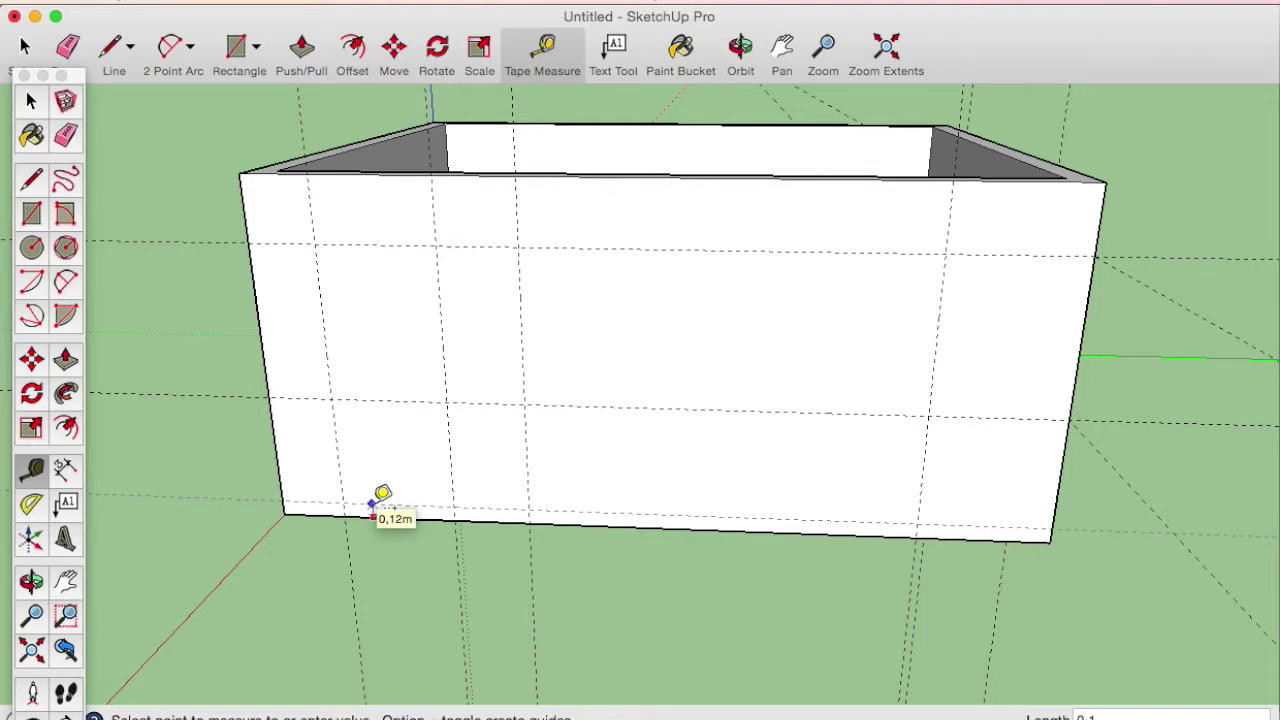
pyautogui.click(372, 505)
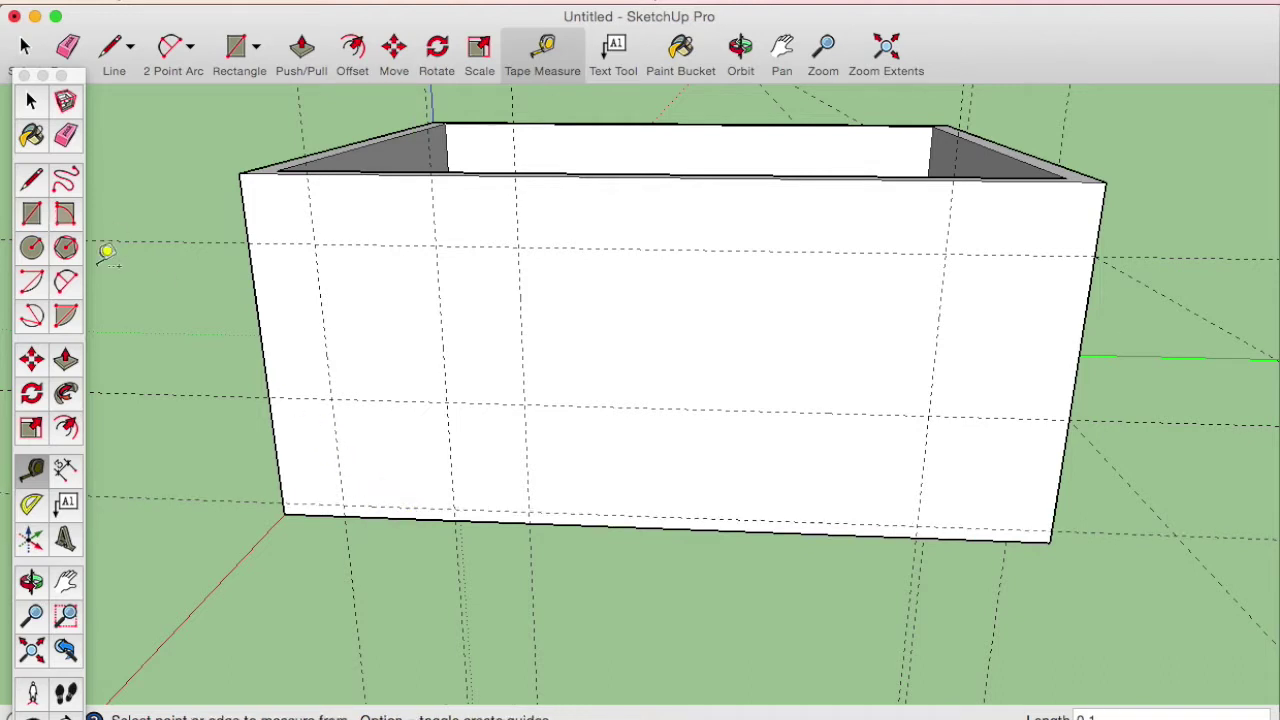
pyautogui.click(30, 216)
# Step: Draw rectangle outlines for the door and windows on the front and right side walls
pyautogui.click(313, 244)
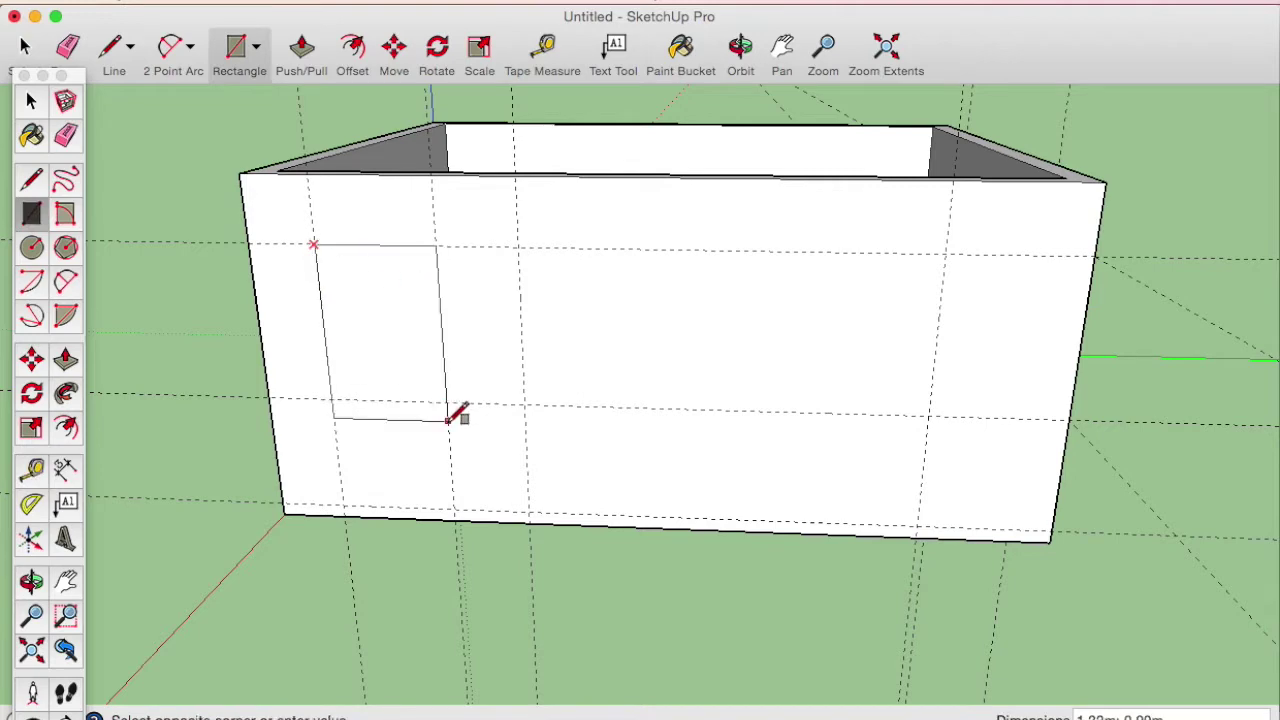
pyautogui.click(453, 497)
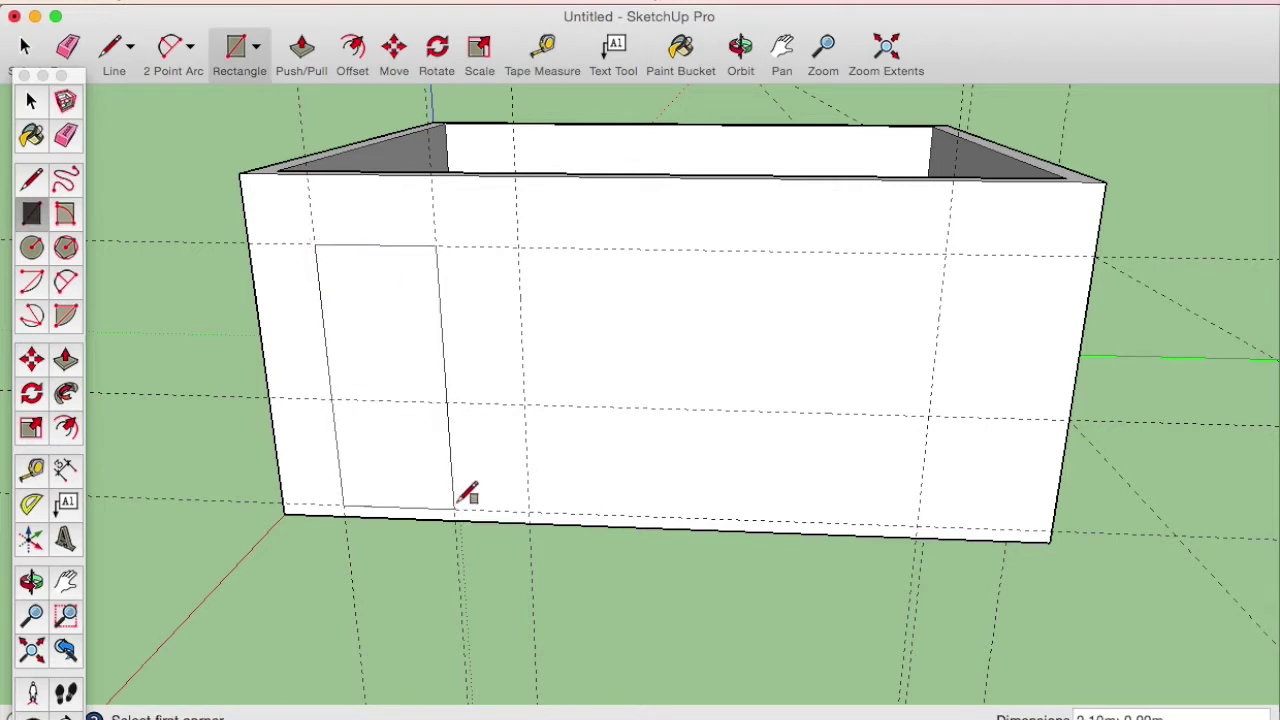
pyautogui.click(518, 247)
pyautogui.moveTo(948, 404); pyautogui.dragTo(557, 466, button='middle')
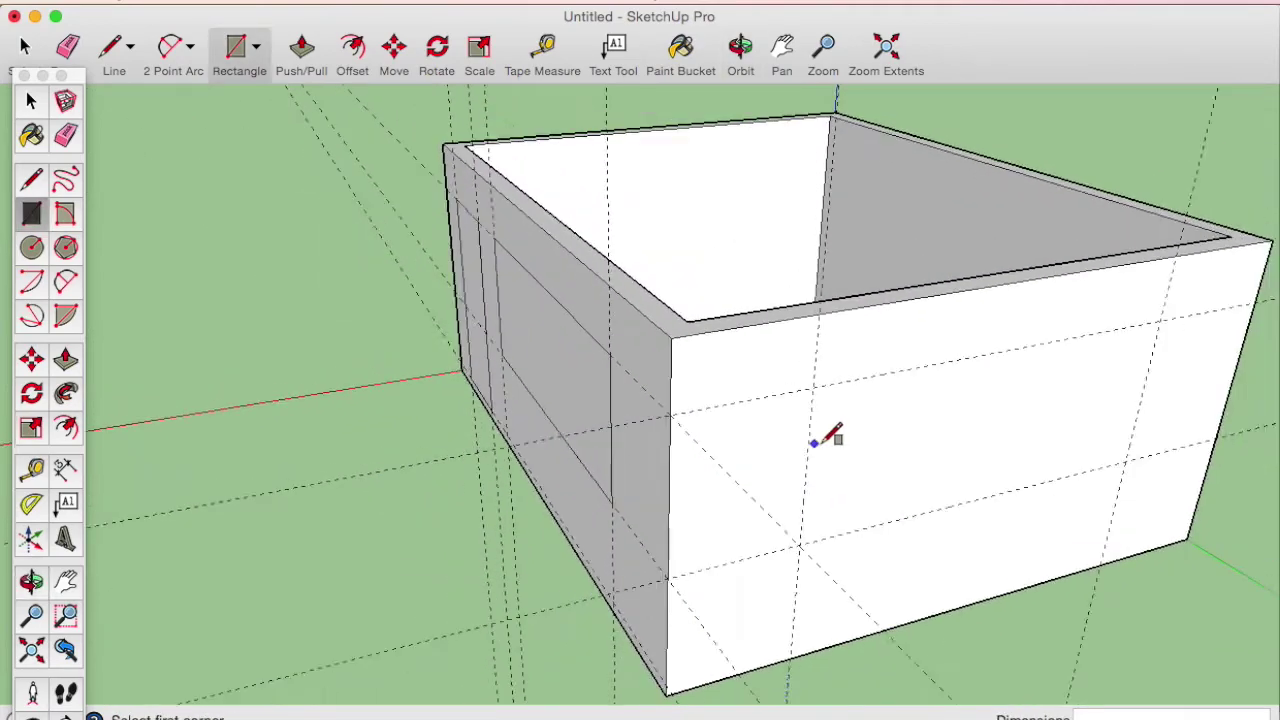
pyautogui.moveTo(815, 443); pyautogui.dragTo(786, 386, button='middle')
pyautogui.click(760, 372)
pyautogui.click(1086, 446)
pyautogui.moveTo(728, 418)
pyautogui.mouseDown(button='middle')
pyautogui.moveTo(829, 377)
pyautogui.moveTo(846, 349)
pyautogui.moveTo(834, 434)
pyautogui.mouseUp(button='middle')
pyautogui.scroll(-1, 280, 160)
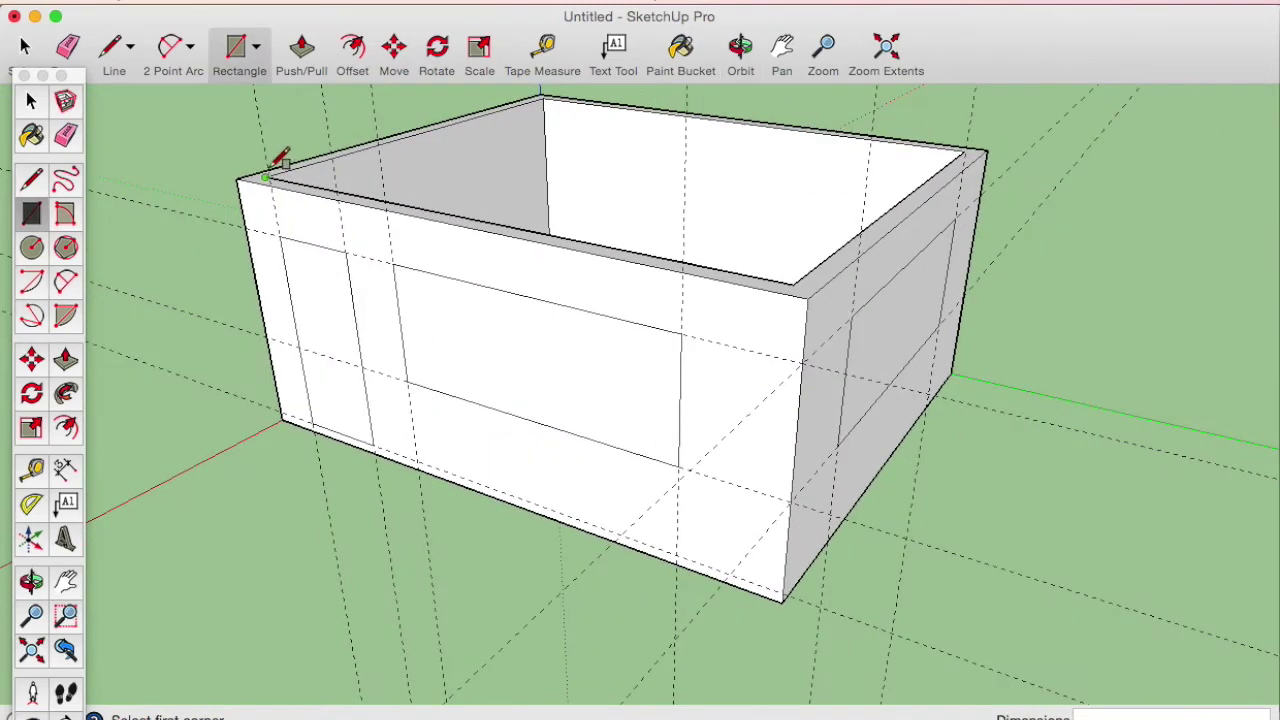
# Step: Remove all guides with Edit > Delete Guides and view the box from above
pyautogui.click(194, 3)
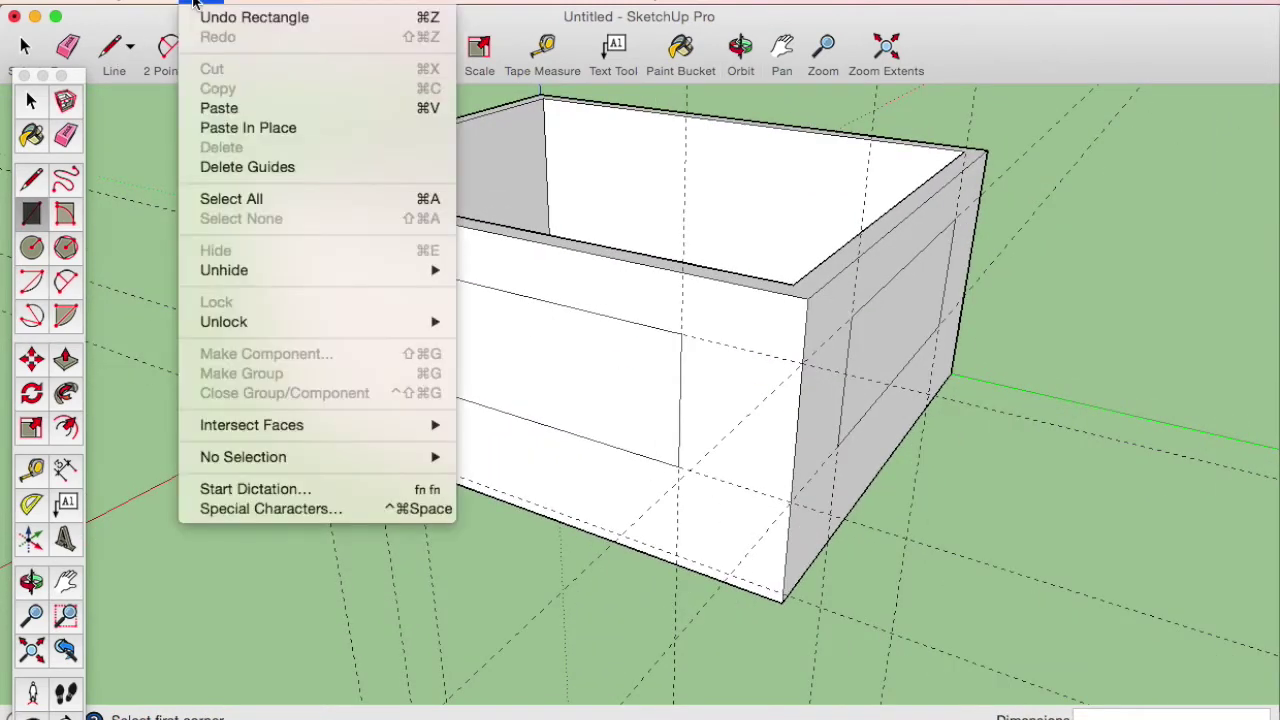
pyautogui.click(276, 170)
pyautogui.press('o')
pyautogui.moveTo(246, 371)
pyautogui.mouseDown()
pyautogui.moveTo(254, 438)
pyautogui.moveTo(186, 449)
pyautogui.mouseUp()
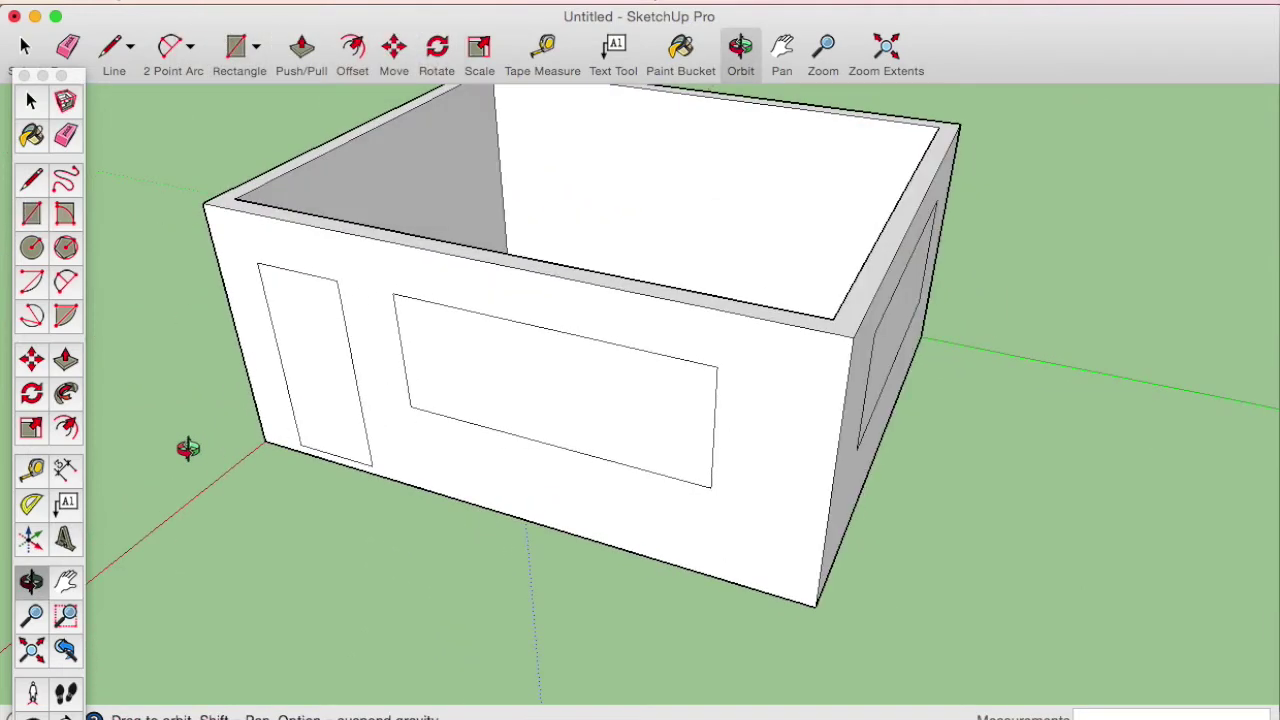
pyautogui.press('r')
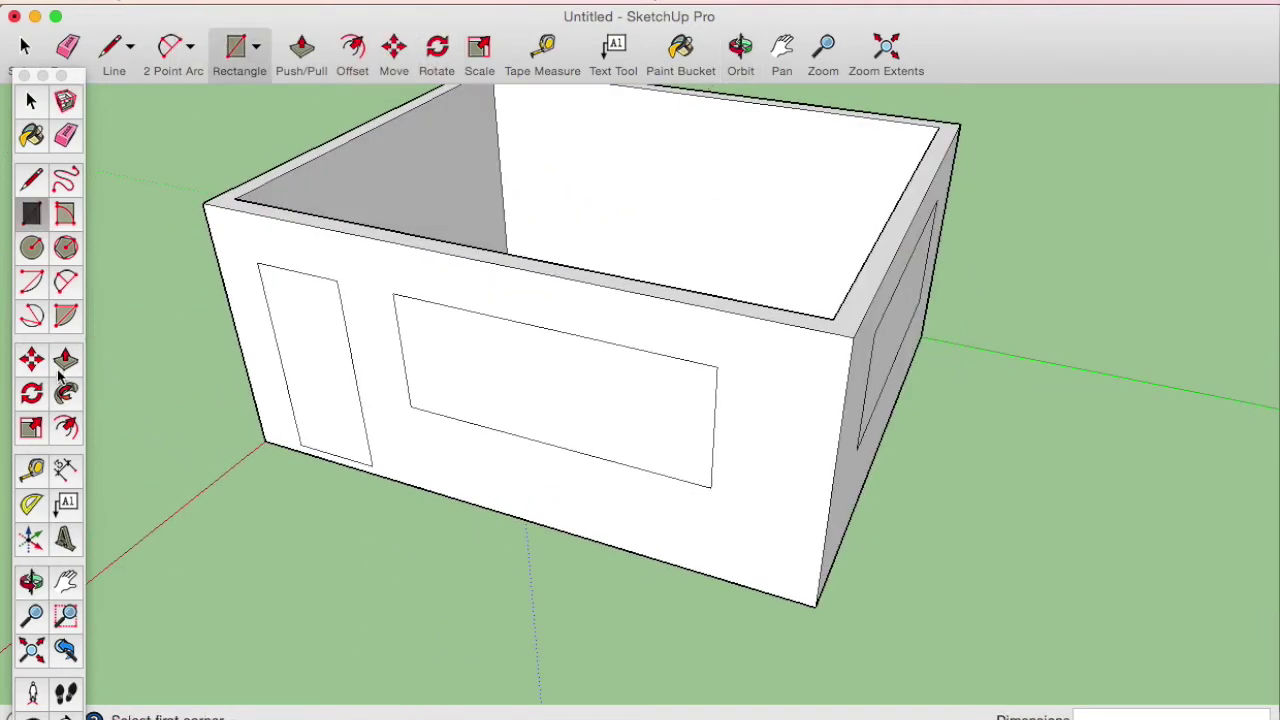
# Step: Push the door and front window faces through the walls, then select the entire box
pyautogui.click(63, 364)
pyautogui.click(302, 340)
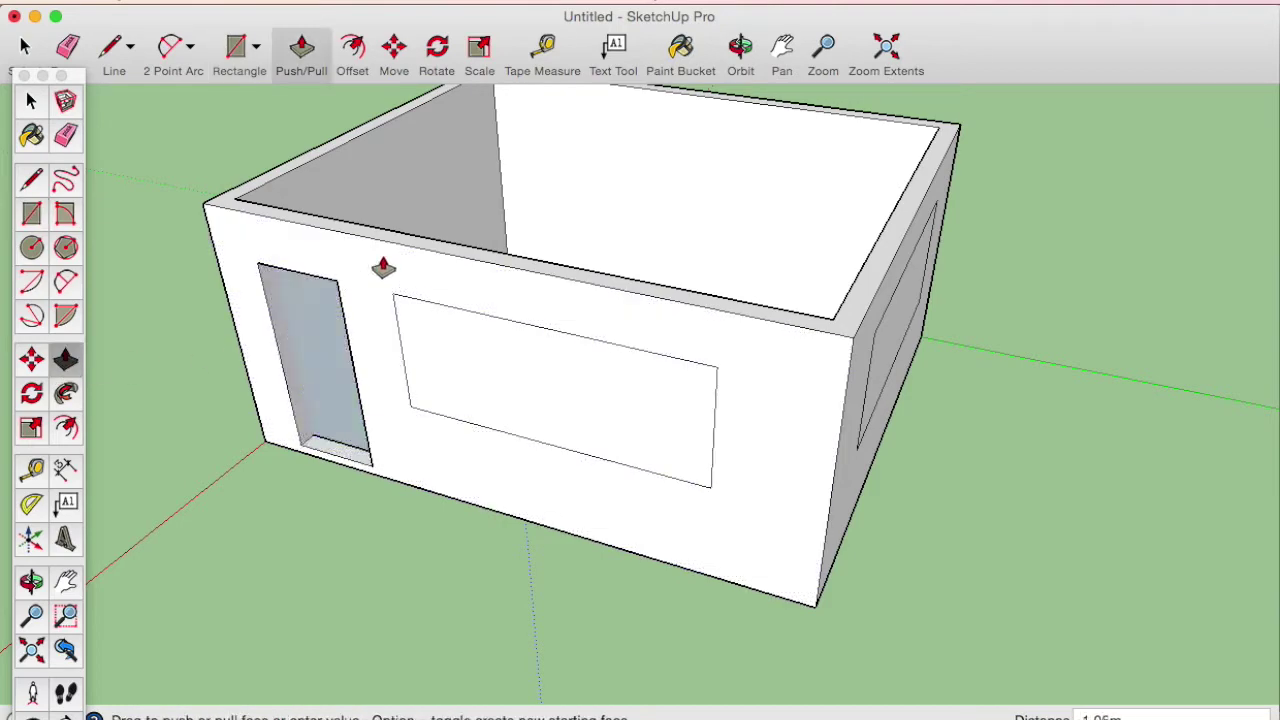
pyautogui.click(374, 243)
pyautogui.moveTo(337, 260); pyautogui.dragTo(344, 272, button='middle')
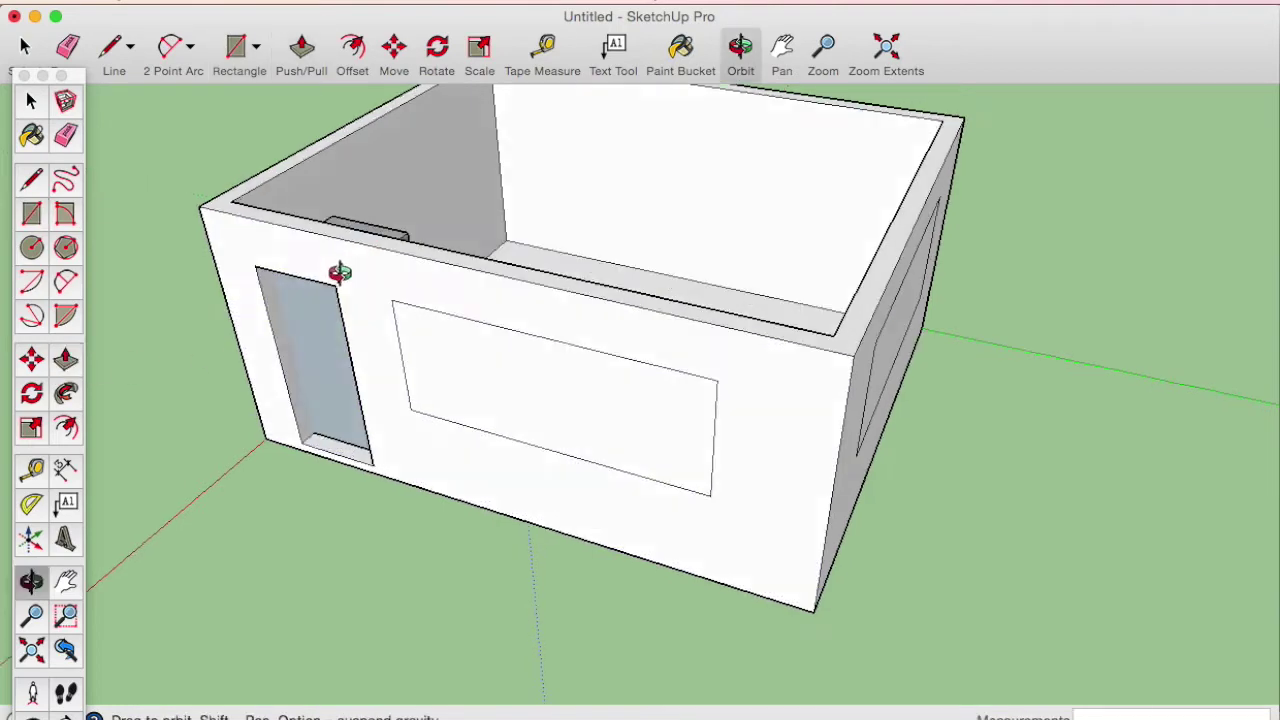
pyautogui.scroll(2, 344, 272)
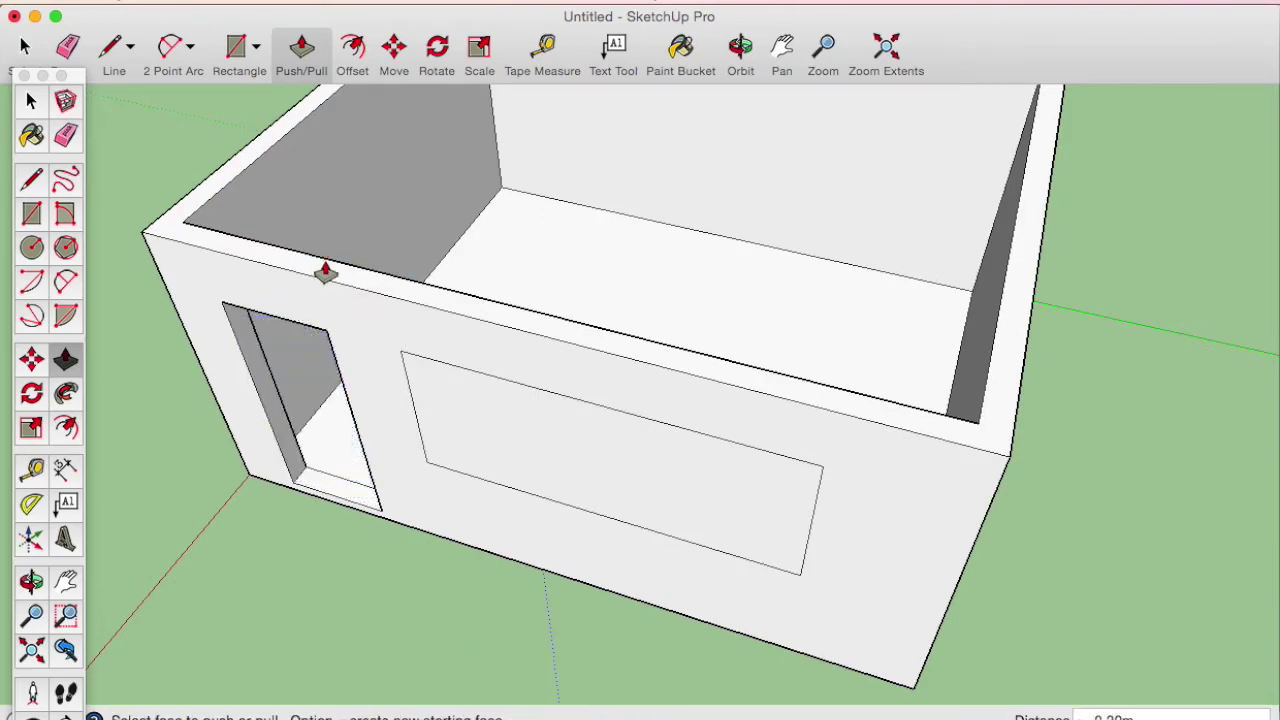
pyautogui.click(571, 451)
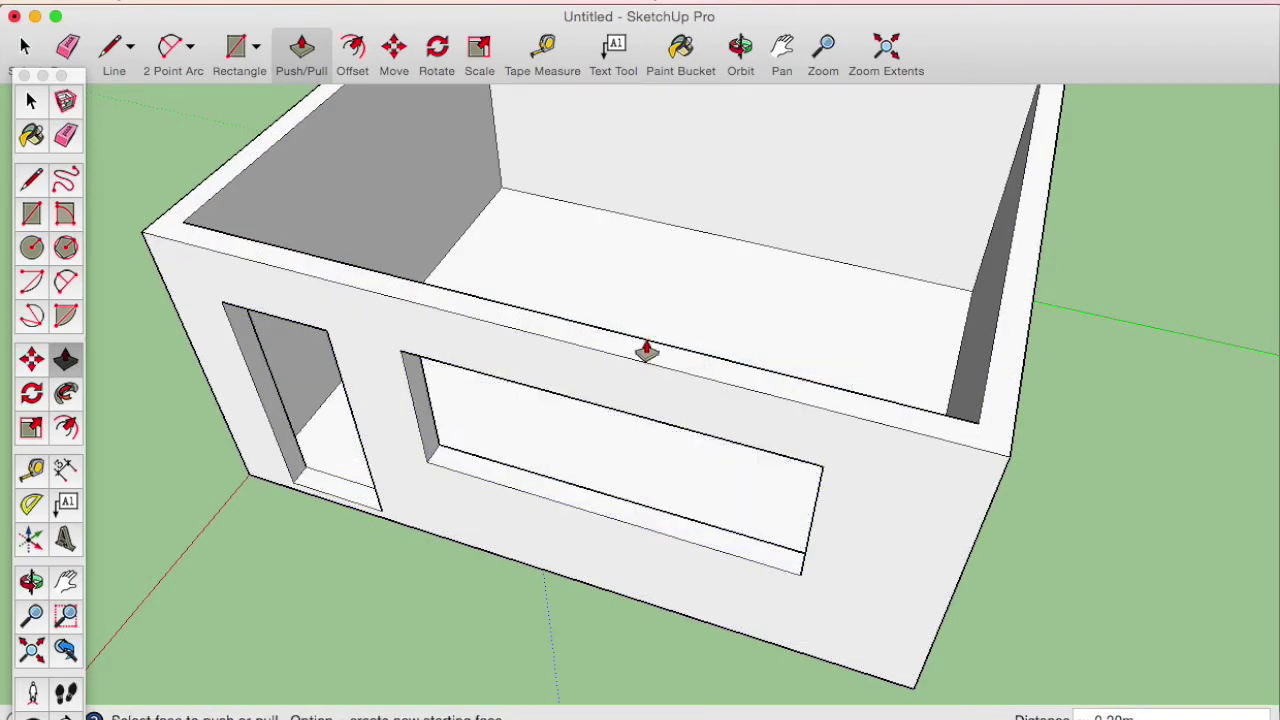
pyautogui.moveTo(709, 414)
pyautogui.mouseDown(button='middle')
pyautogui.moveTo(530, 362)
pyautogui.moveTo(508, 400)
pyautogui.moveTo(757, 514)
pyautogui.mouseUp(button='middle')
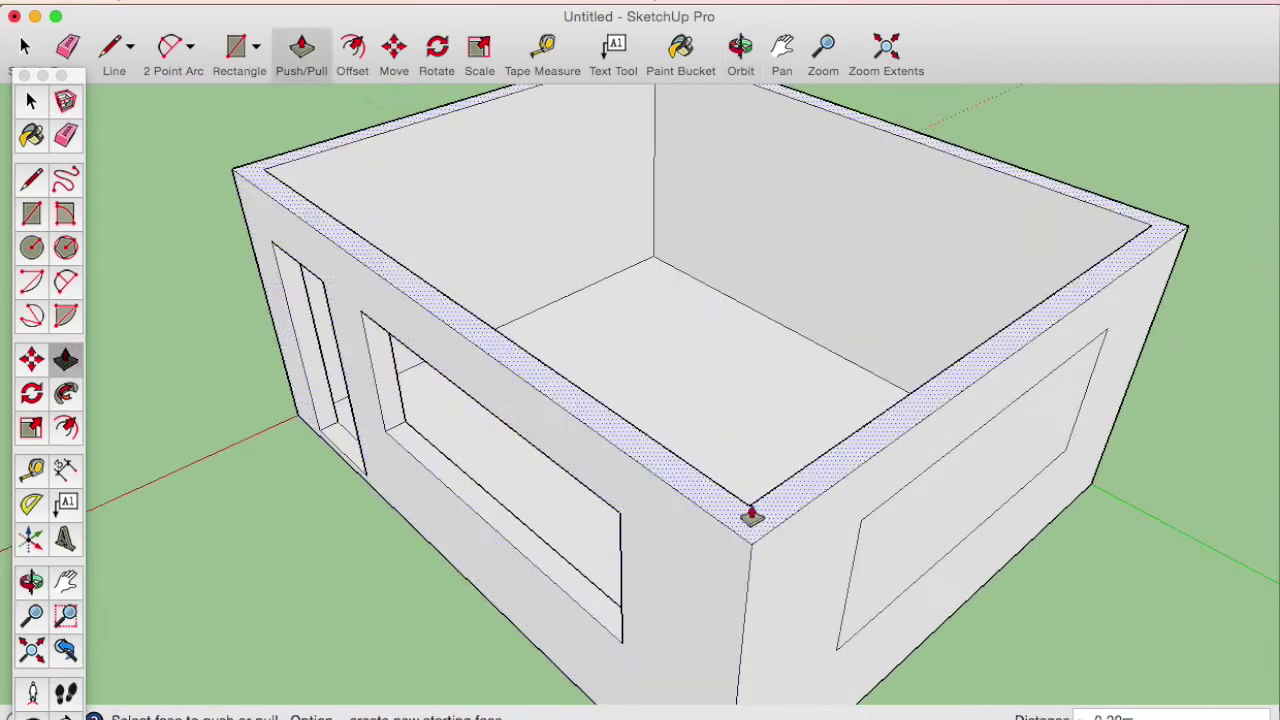
pyautogui.moveTo(914, 406)
pyautogui.mouseDown(button='middle')
pyautogui.moveTo(780, 491)
pyautogui.moveTo(615, 353)
pyautogui.moveTo(808, 329)
pyautogui.moveTo(986, 520)
pyautogui.moveTo(1229, 486)
pyautogui.moveTo(670, 249)
pyautogui.moveTo(574, 309)
pyautogui.moveTo(794, 491)
pyautogui.moveTo(891, 494)
pyautogui.moveTo(940, 542)
pyautogui.moveTo(837, 514)
pyautogui.moveTo(623, 409)
pyautogui.moveTo(646, 320)
pyautogui.moveTo(723, 457)
pyautogui.moveTo(598, 357)
pyautogui.mouseUp(button='middle')
pyautogui.press('space')
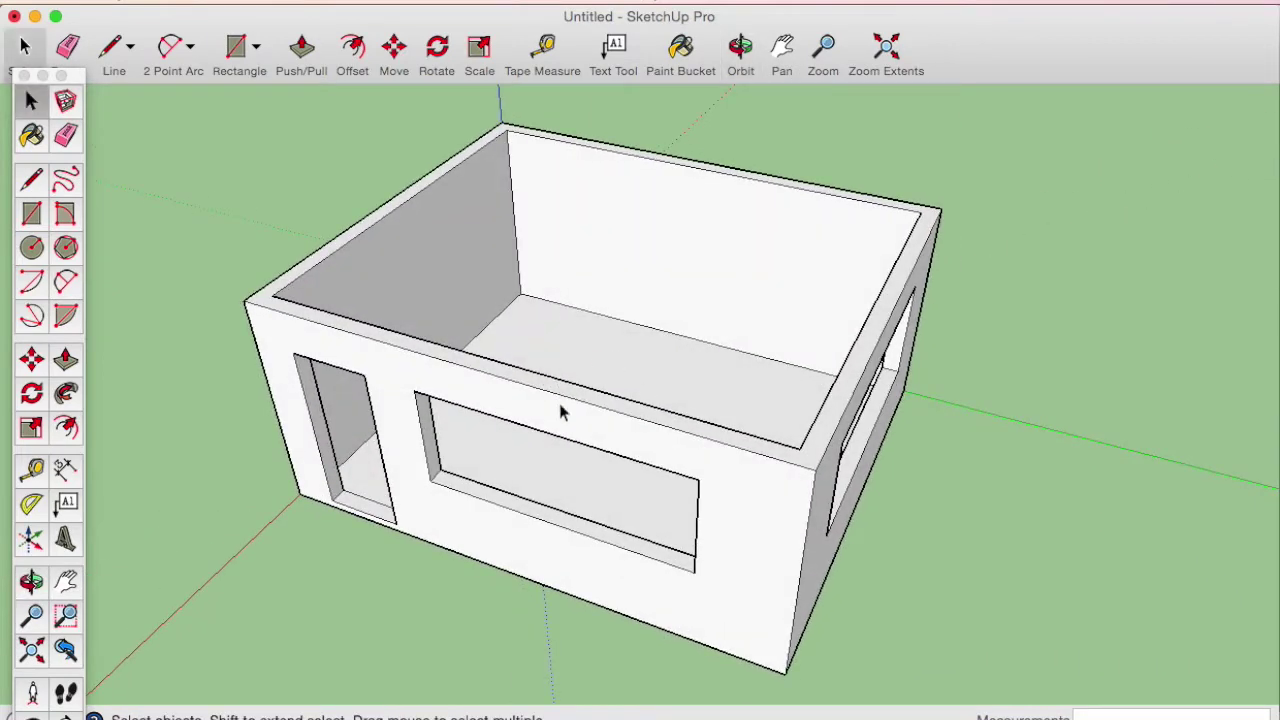
pyautogui.tripleClick(522, 418)
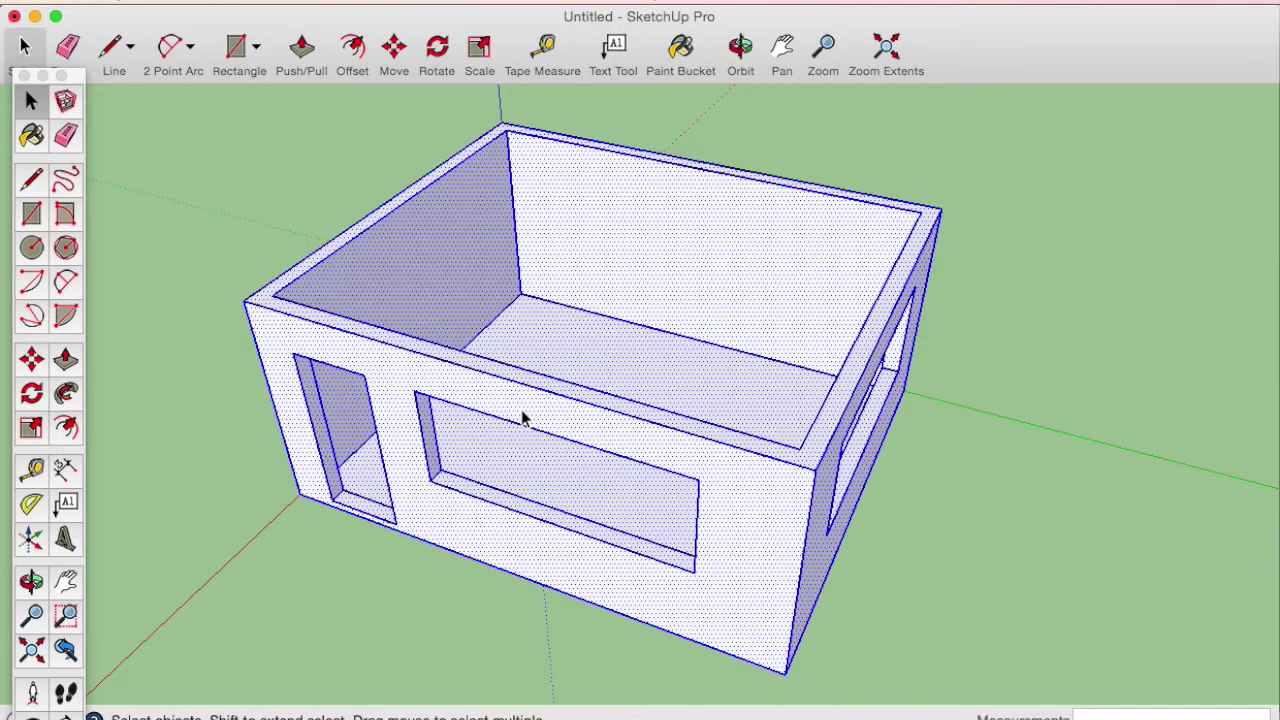
# Step: Make the selected box a group, then start a rectangle at the front window opening's corner
pyautogui.rightClick(522, 418)
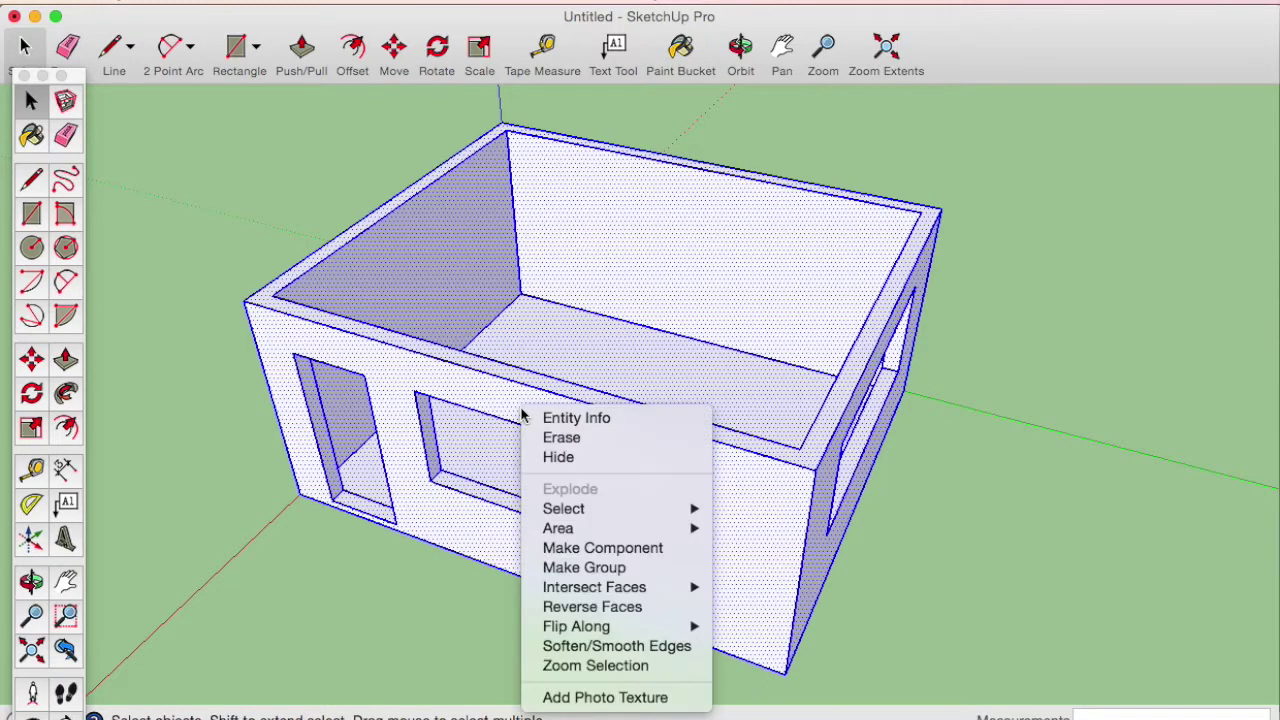
pyautogui.click(622, 570)
pyautogui.moveTo(483, 483)
pyautogui.mouseDown(button='middle')
pyautogui.moveTo(866, 289)
pyautogui.moveTo(363, 242)
pyautogui.moveTo(514, 414)
pyautogui.mouseUp(button='middle')
pyautogui.scroll(3, 392, 368)
pyautogui.moveTo(392, 368); pyautogui.dragTo(485, 385, button='middle')
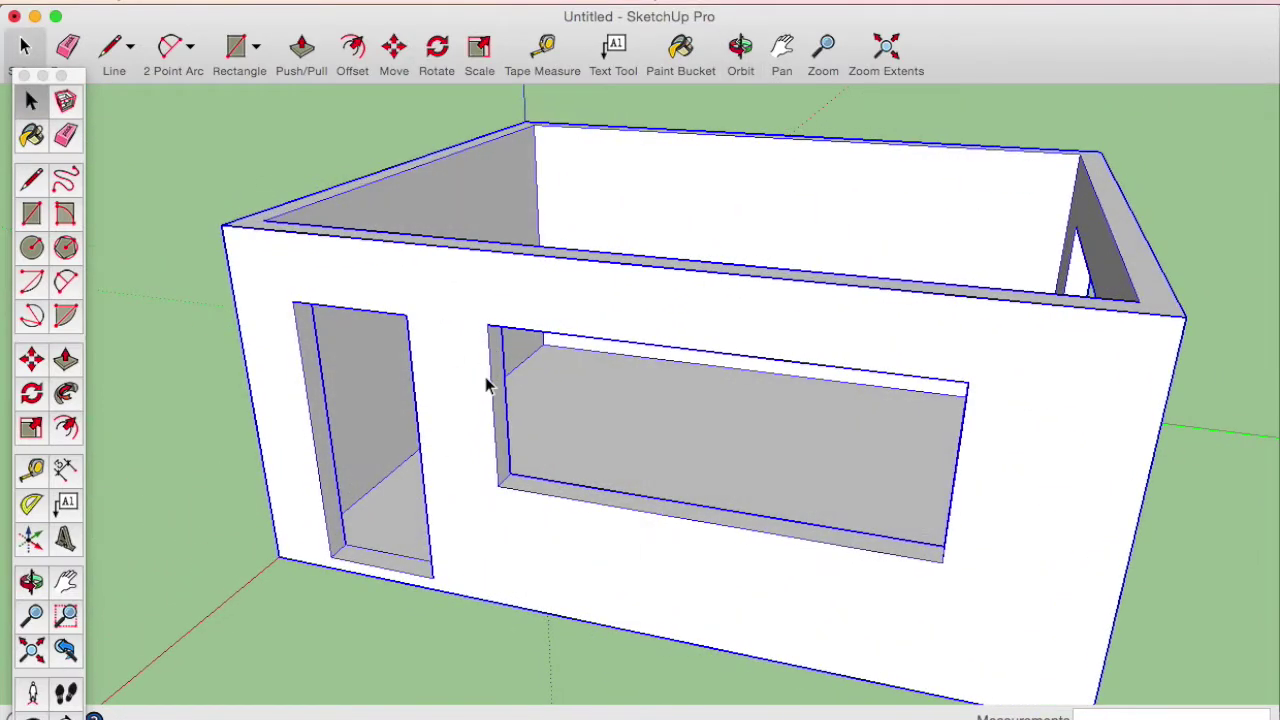
pyautogui.click(31, 213)
pyautogui.click(488, 324)
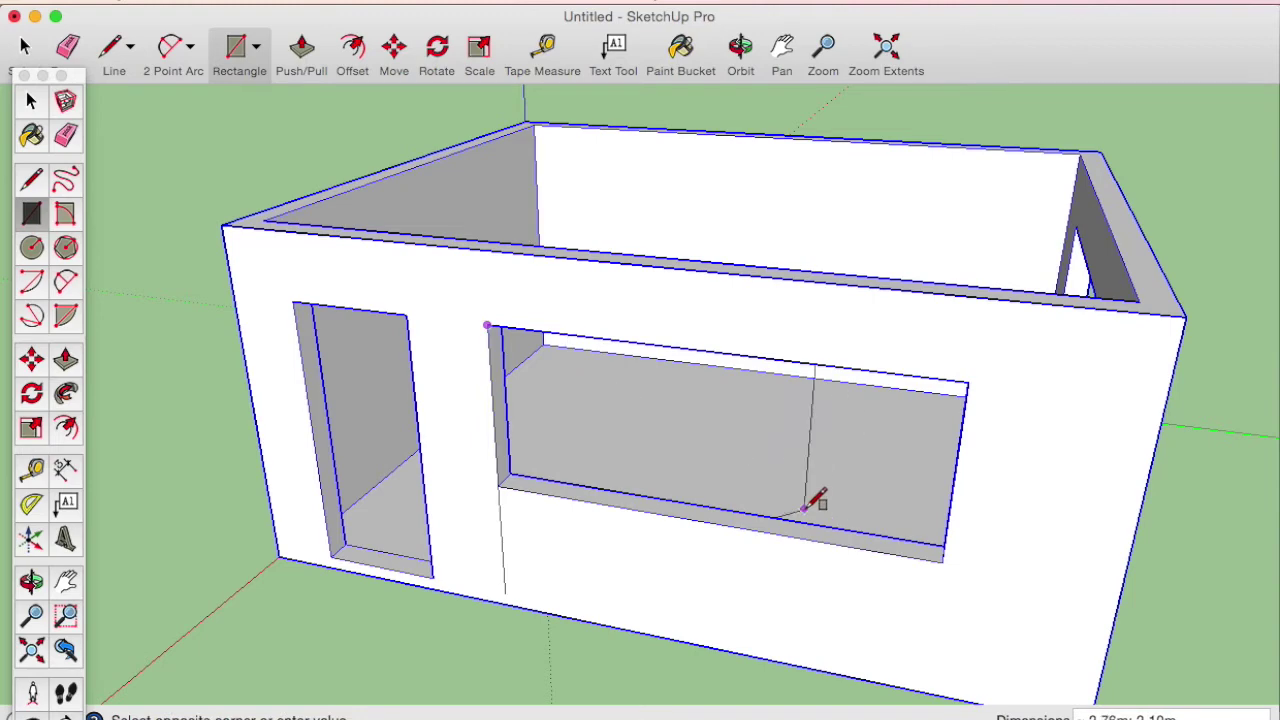
# Step: Finish a rectangle face filling the front window opening
pyautogui.click(943, 561)
pyautogui.moveTo(686, 512)
pyautogui.mouseDown(button='middle')
pyautogui.moveTo(966, 551)
pyautogui.moveTo(814, 400)
pyautogui.mouseUp(button='middle')
pyautogui.scroll(3, 814, 400)
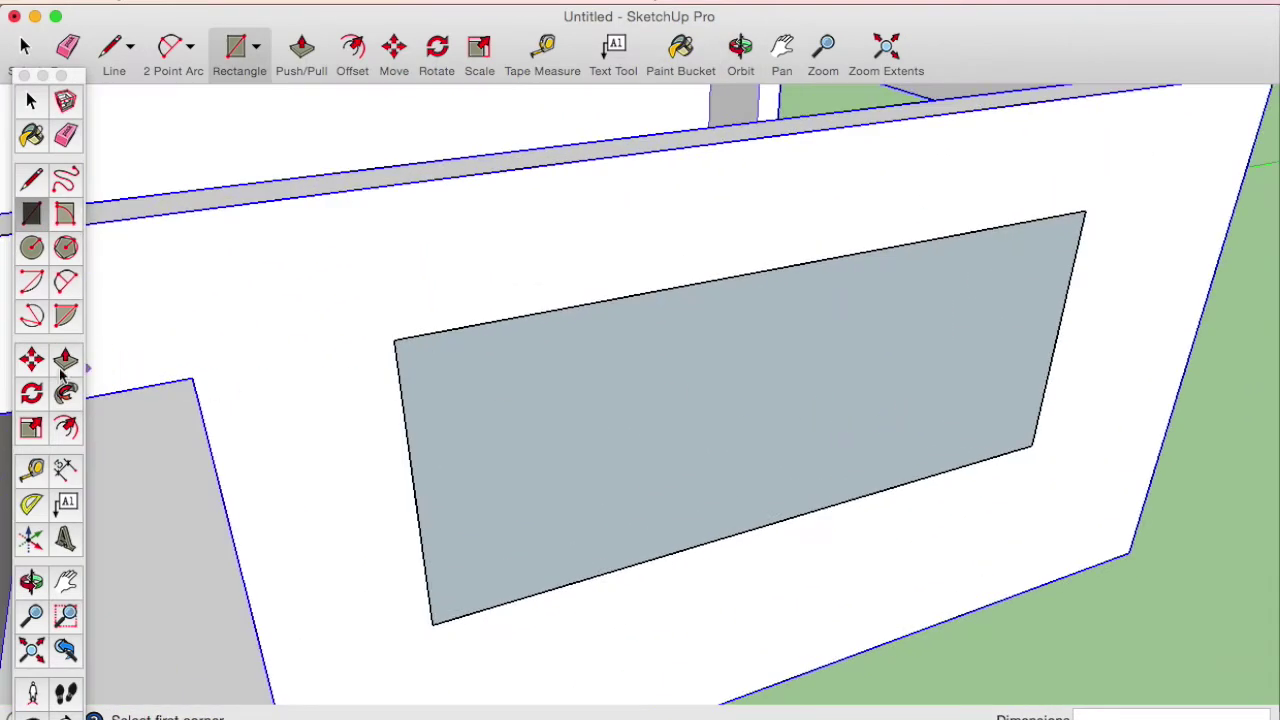
# Step: Offset the window face inward to create a narrow frame border
pyautogui.click(67, 427)
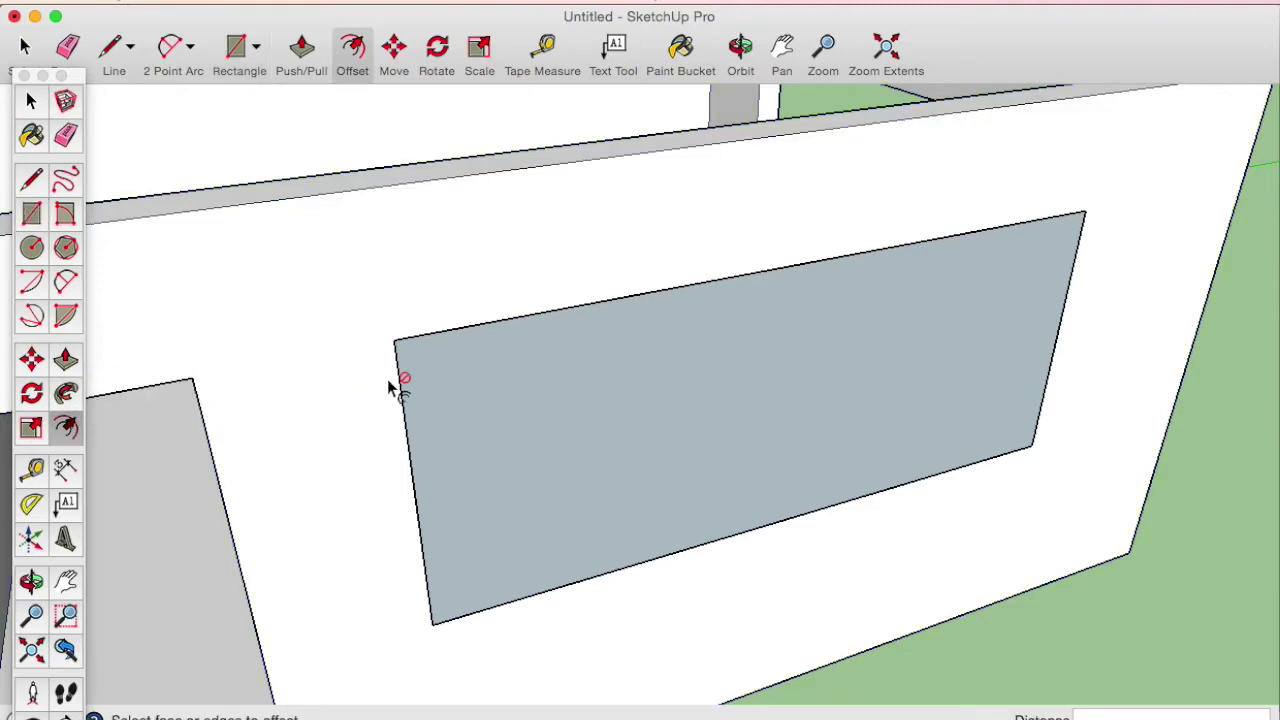
pyautogui.click(434, 345)
pyautogui.click(435, 351)
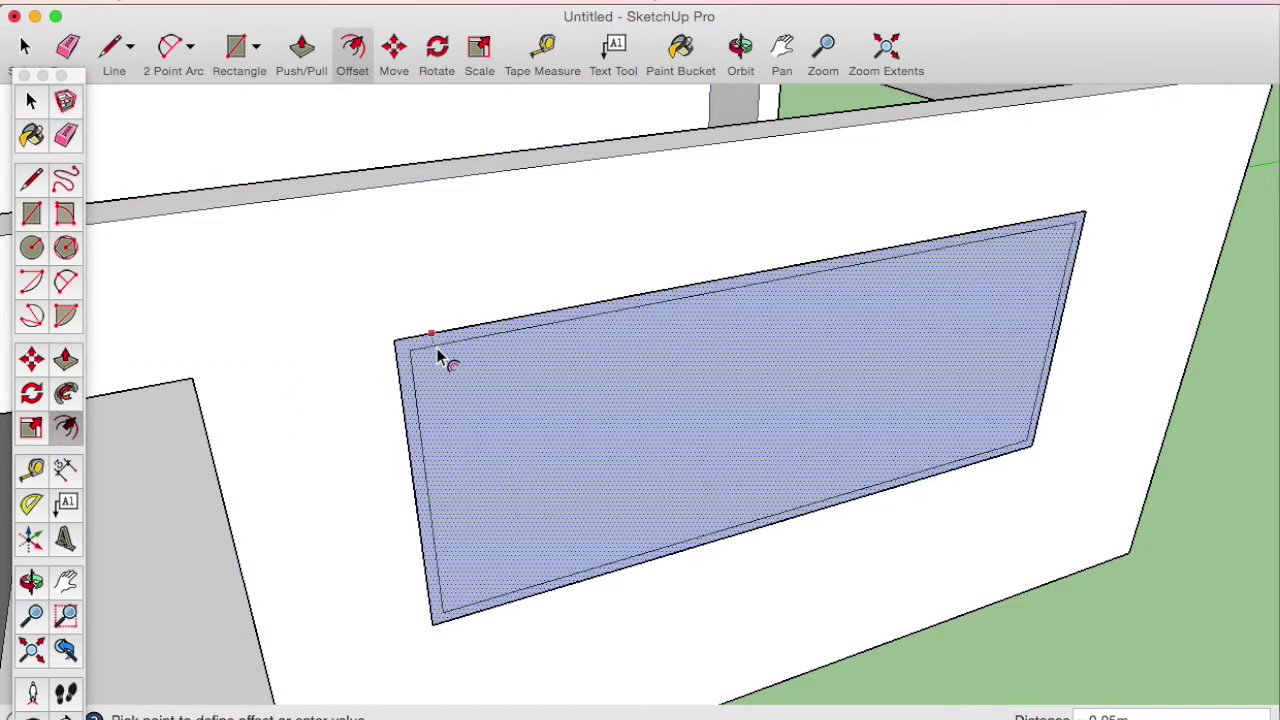
pyautogui.scroll(1, 437, 355)
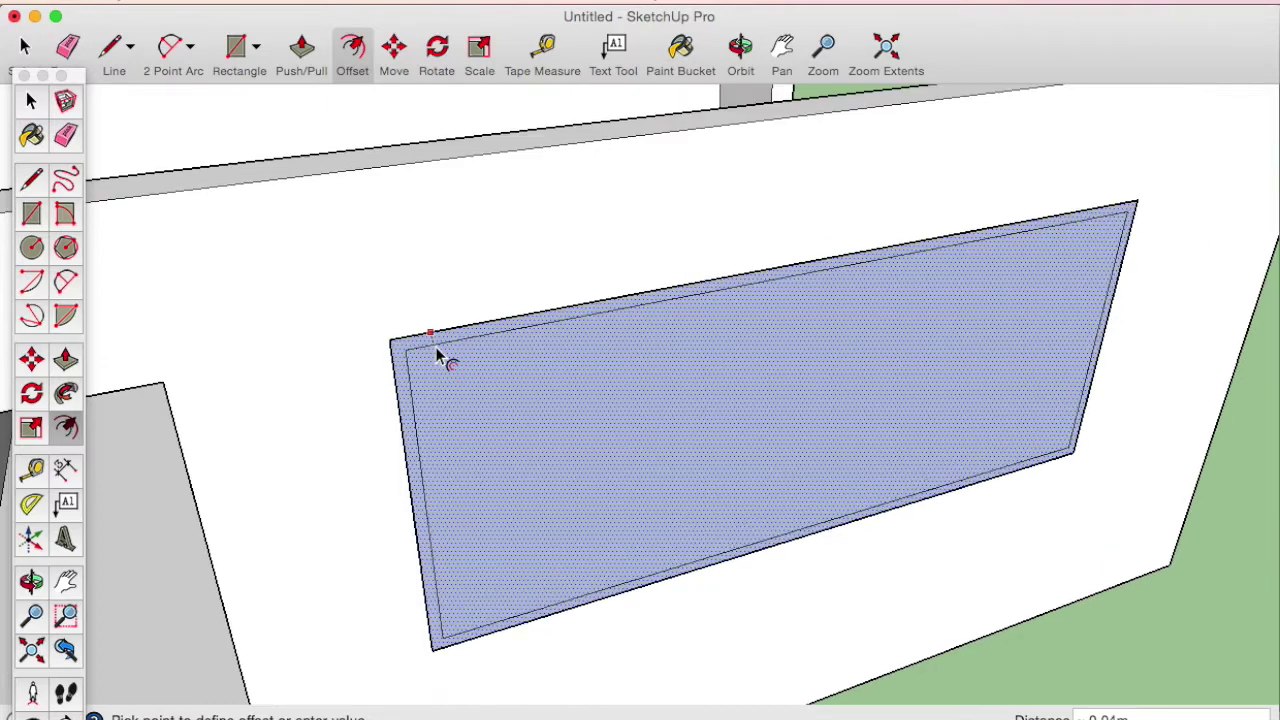
pyautogui.click(437, 355)
pyautogui.moveTo(477, 394)
pyautogui.mouseDown(button='middle')
pyautogui.moveTo(400, 271)
pyautogui.moveTo(580, 251)
pyautogui.moveTo(567, 335)
pyautogui.moveTo(662, 435)
pyautogui.mouseUp(button='middle')
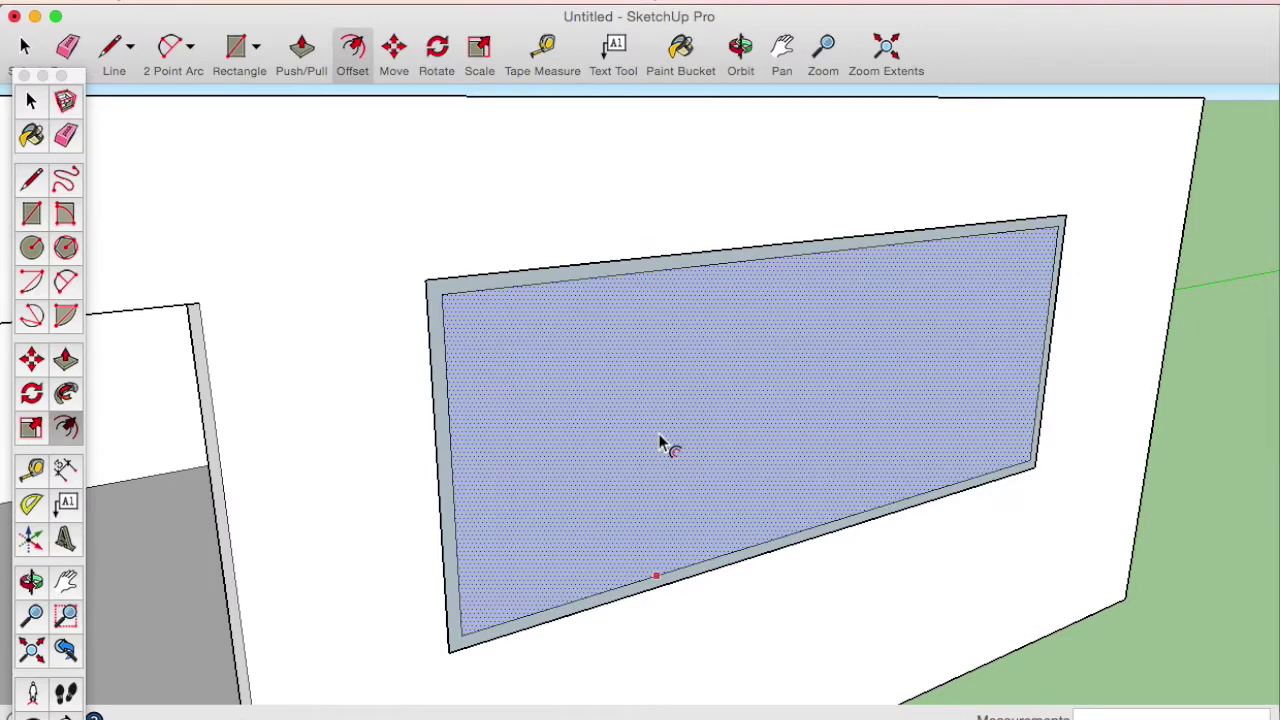
pyautogui.press('space')
pyautogui.press('l')
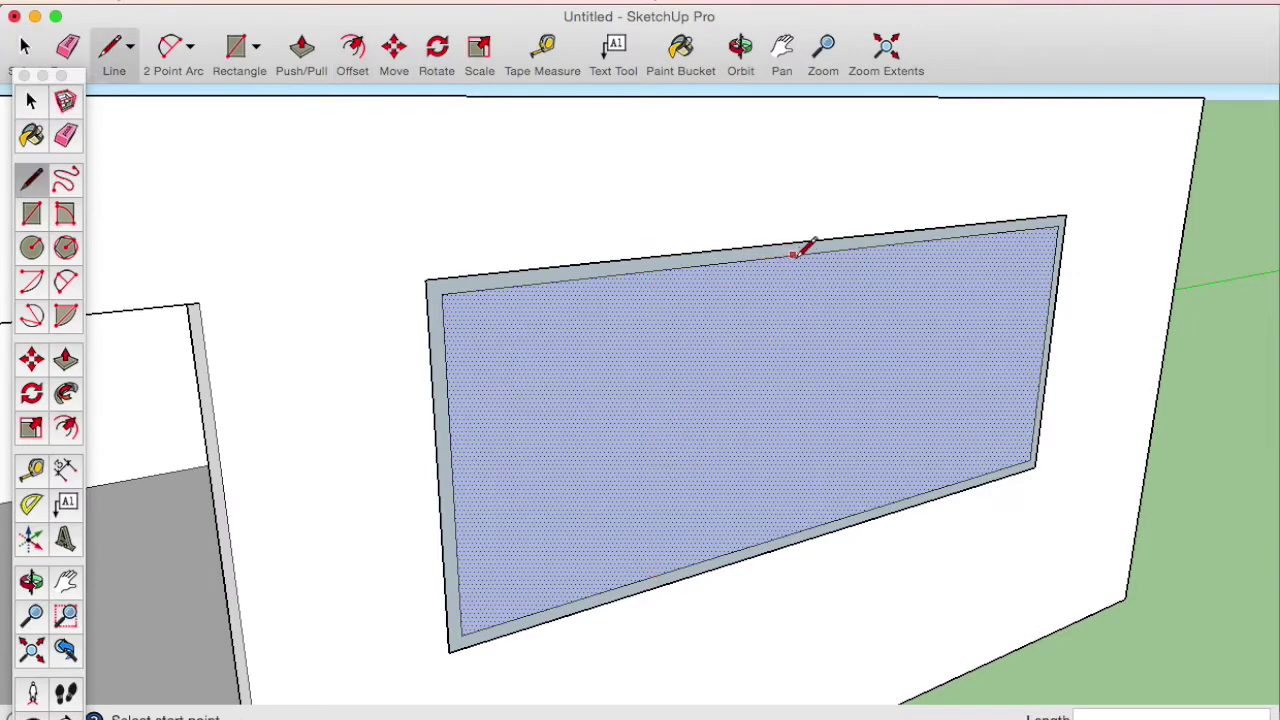
# Step: Split the window pane with a vertical line from the top midpoint, then offset the left half inward
pyautogui.click(815, 252)
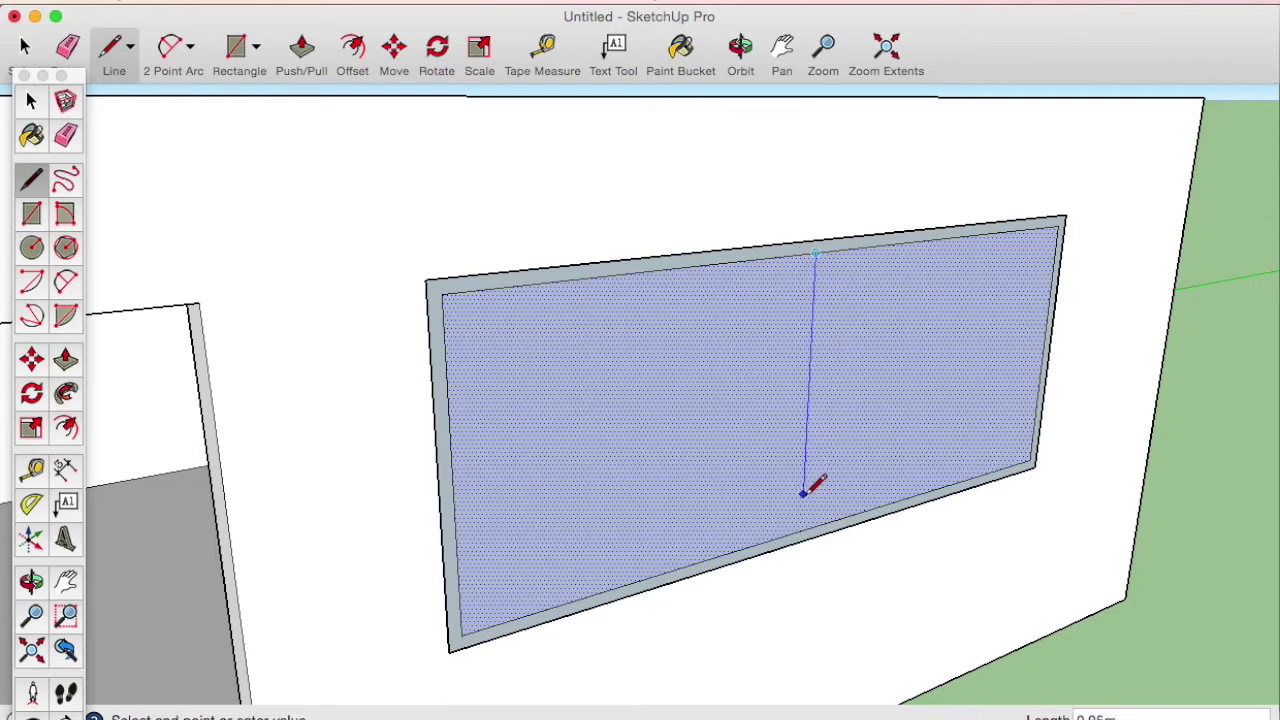
pyautogui.click(802, 527)
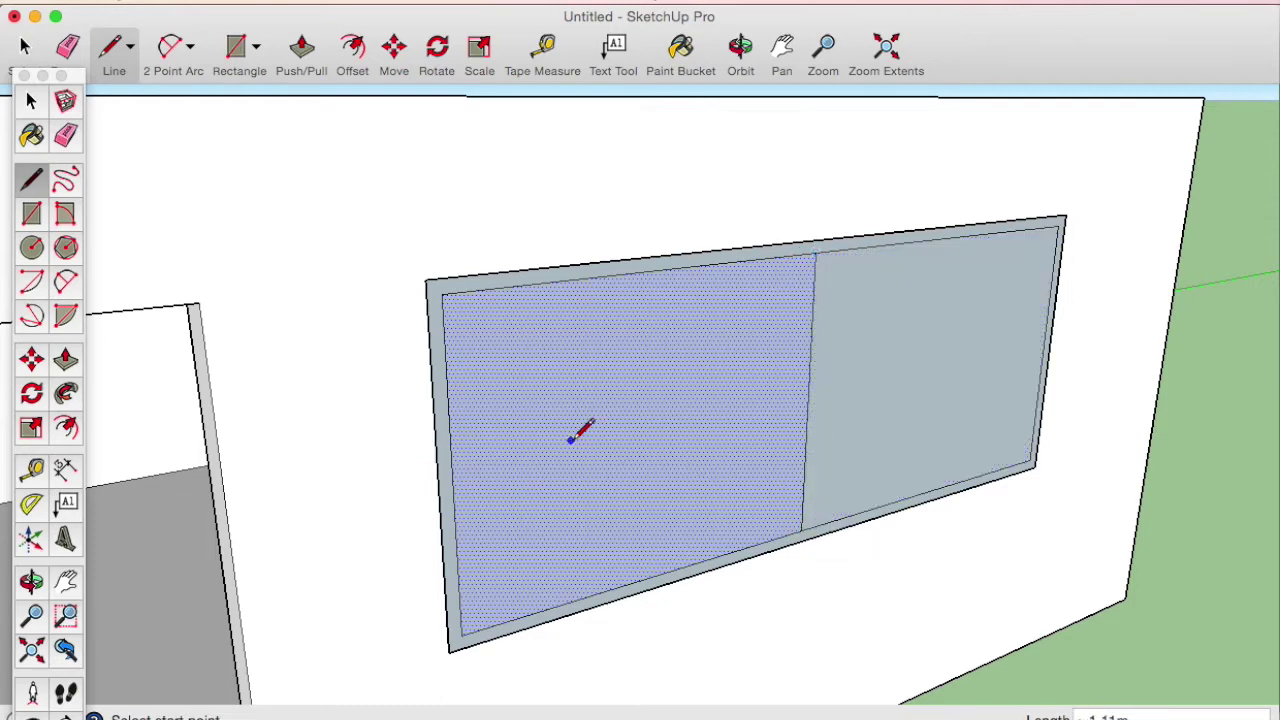
pyautogui.click(67, 426)
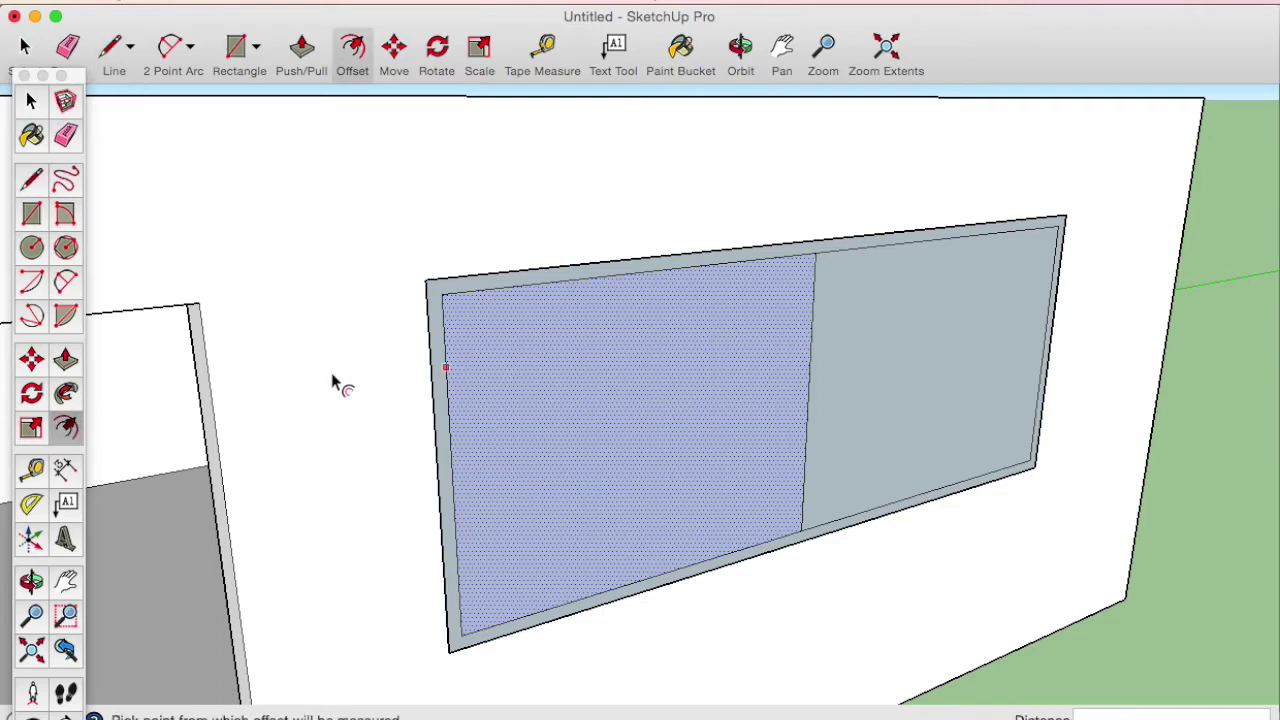
pyautogui.click(493, 311)
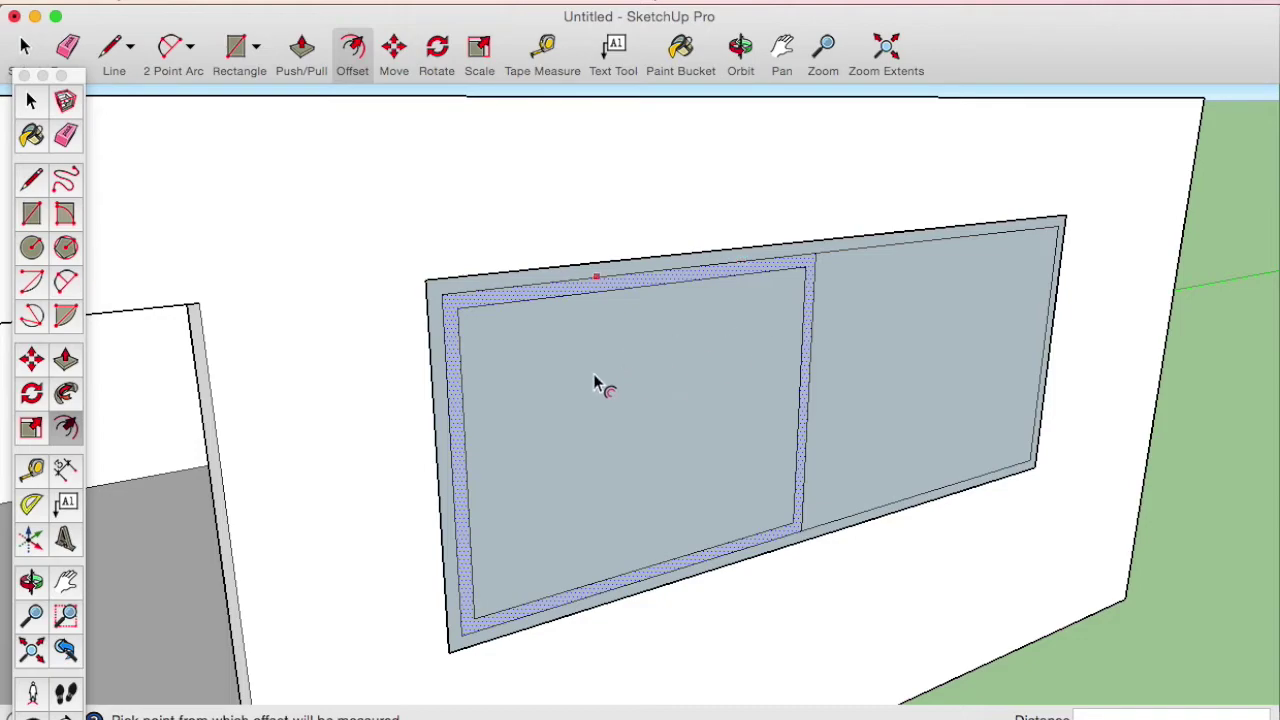
# Step: Start pulling the left half's sash face outward with Push/Pull
pyautogui.moveTo(591, 403)
pyautogui.mouseDown(button='middle')
pyautogui.moveTo(726, 266)
pyautogui.moveTo(600, 477)
pyautogui.moveTo(629, 494)
pyautogui.moveTo(608, 420)
pyautogui.mouseUp(button='middle')
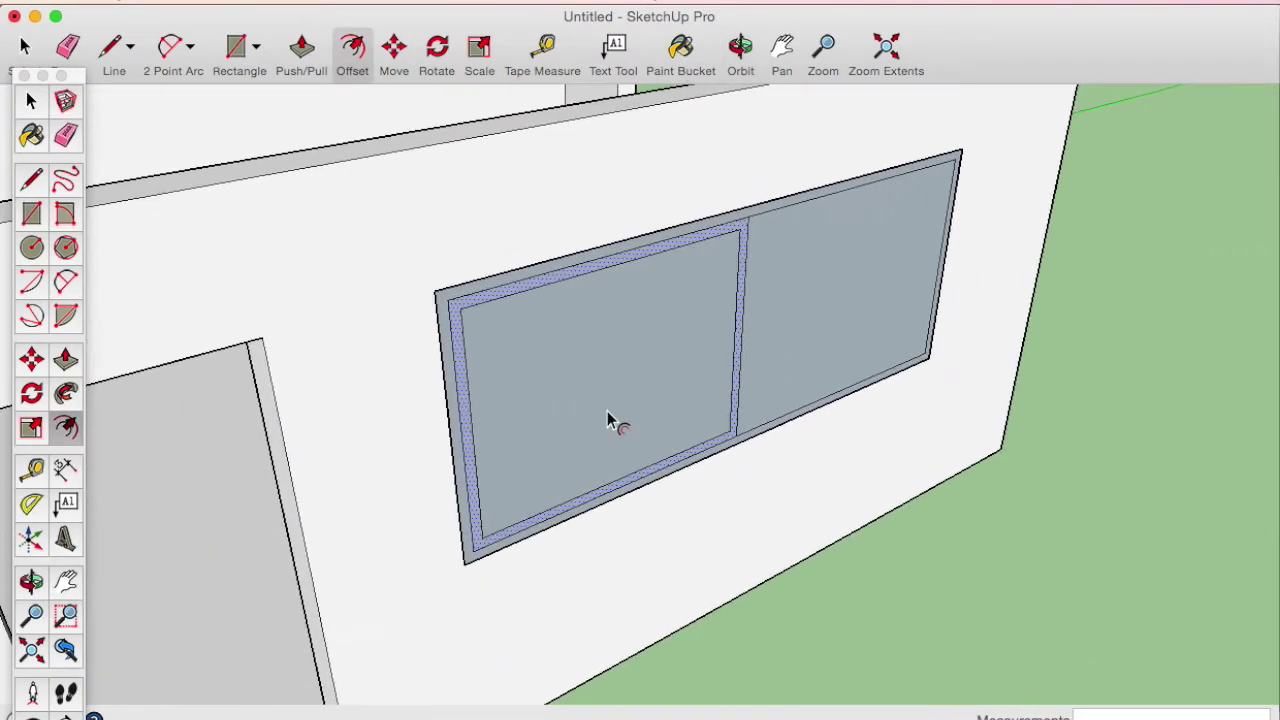
pyautogui.click(65, 362)
pyautogui.scroll(3, 520, 530)
pyautogui.click(791, 593)
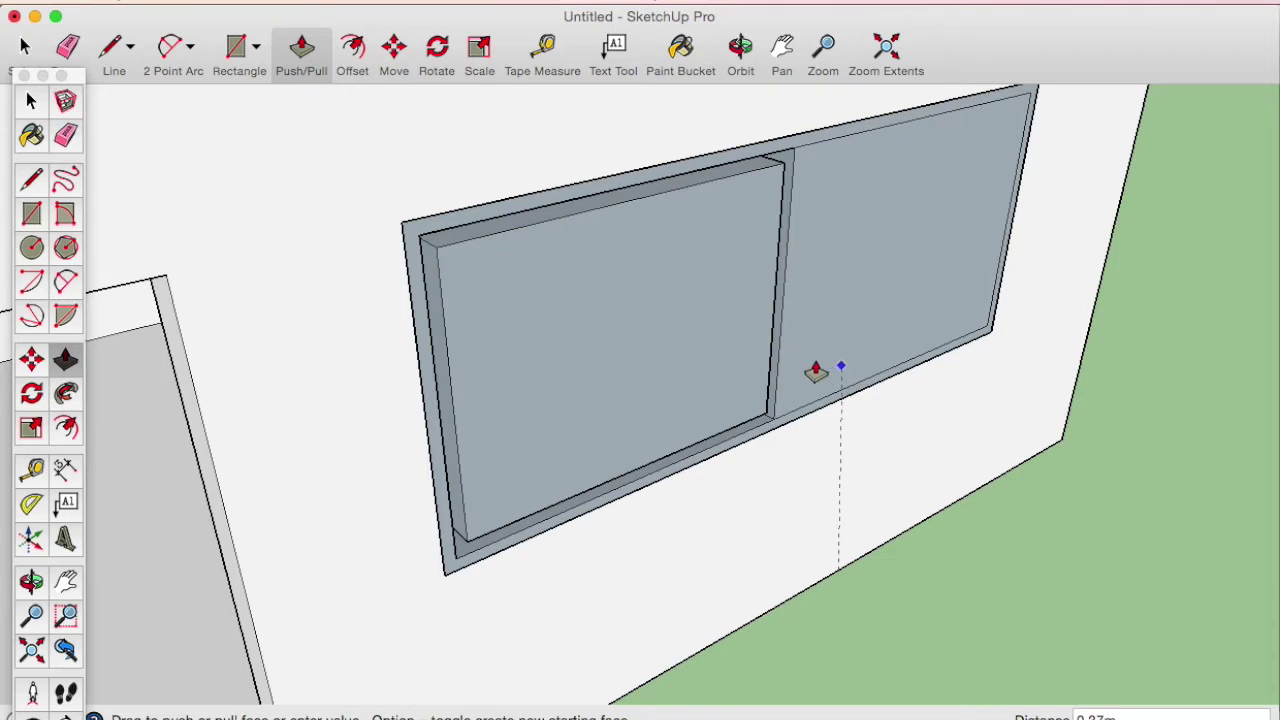
# Step: Leave the sash flush, then extrude the outer window frame and left sash frame slightly
pyautogui.click(970, 489)
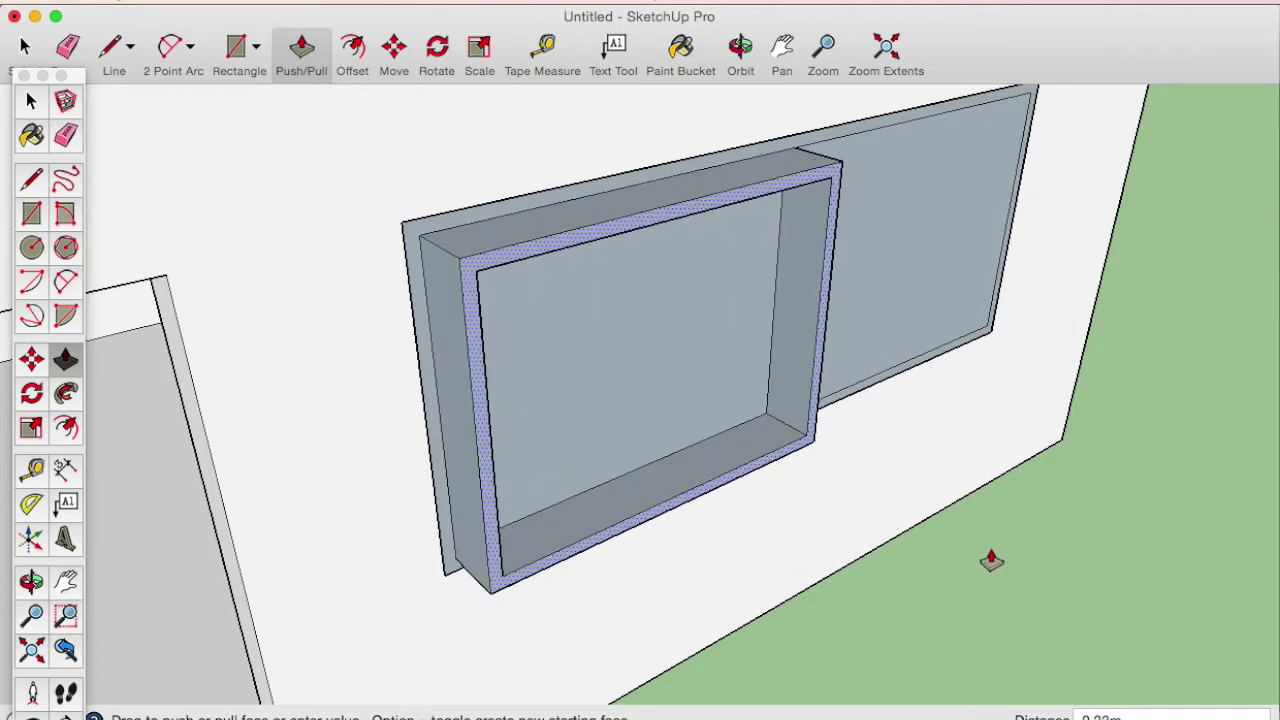
pyautogui.press('Escape')
pyautogui.press('space')
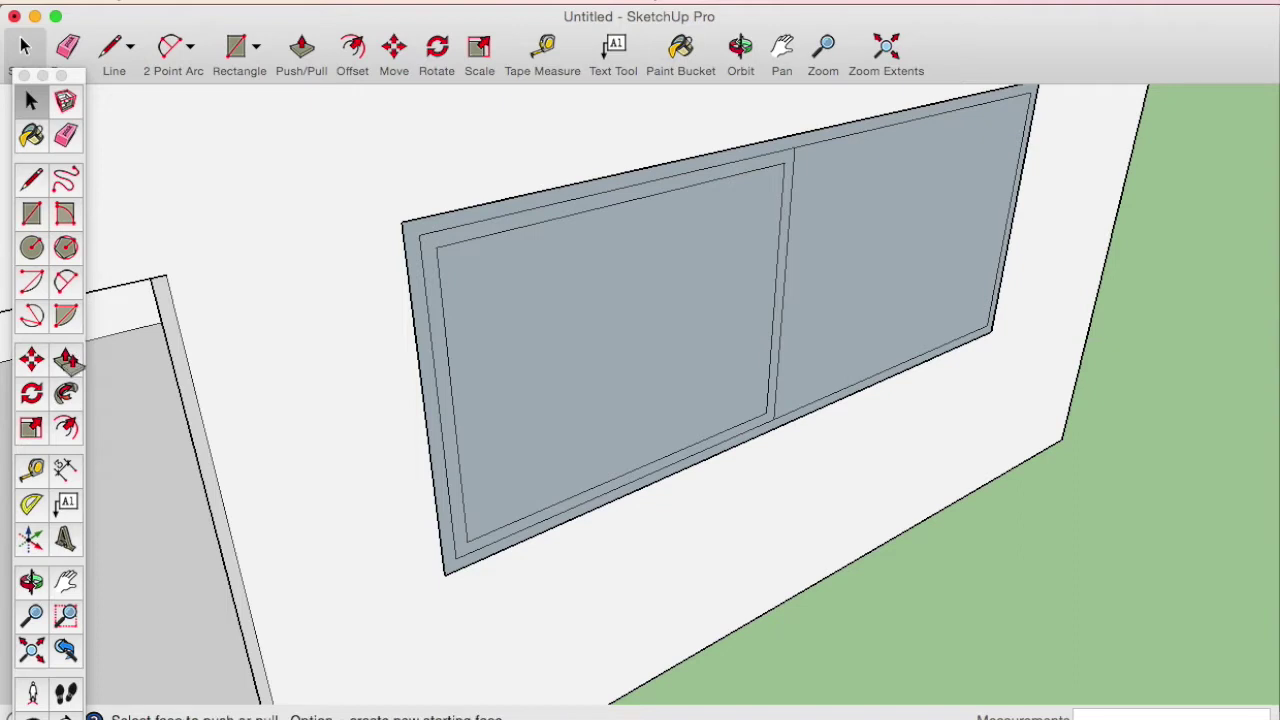
pyautogui.click(66, 359)
pyautogui.scroll(3, 452, 577)
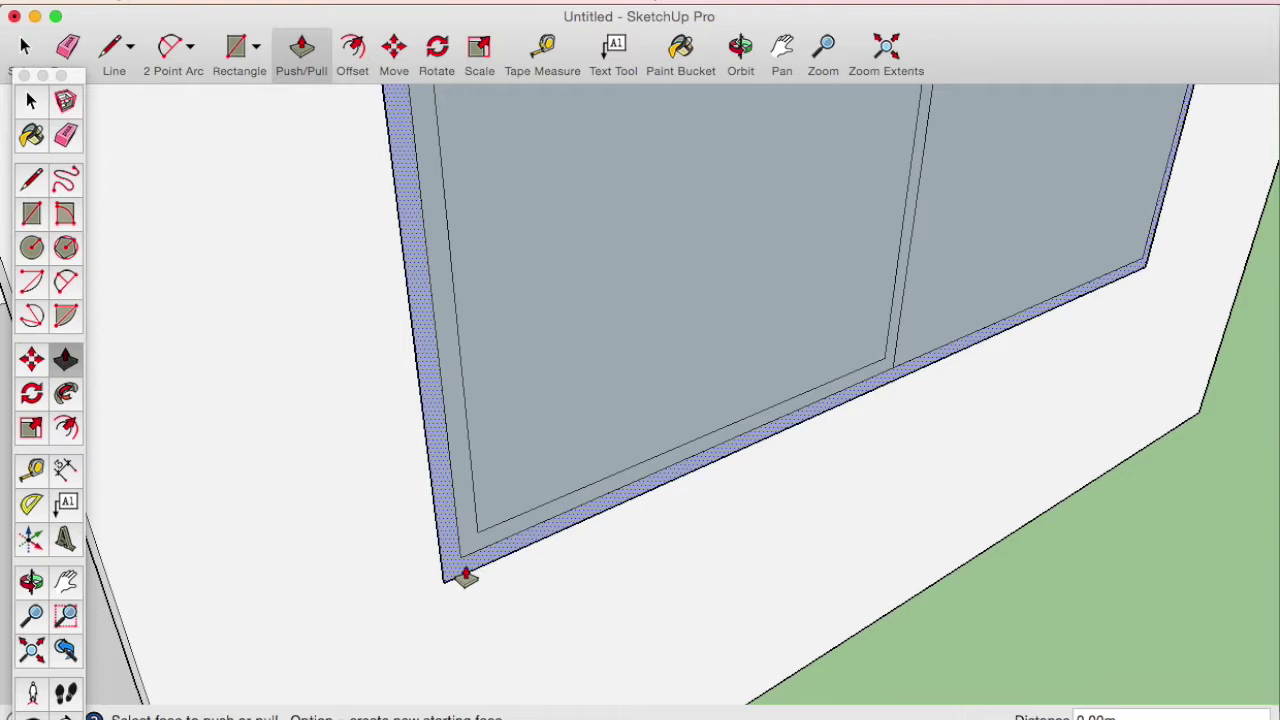
pyautogui.click(466, 576)
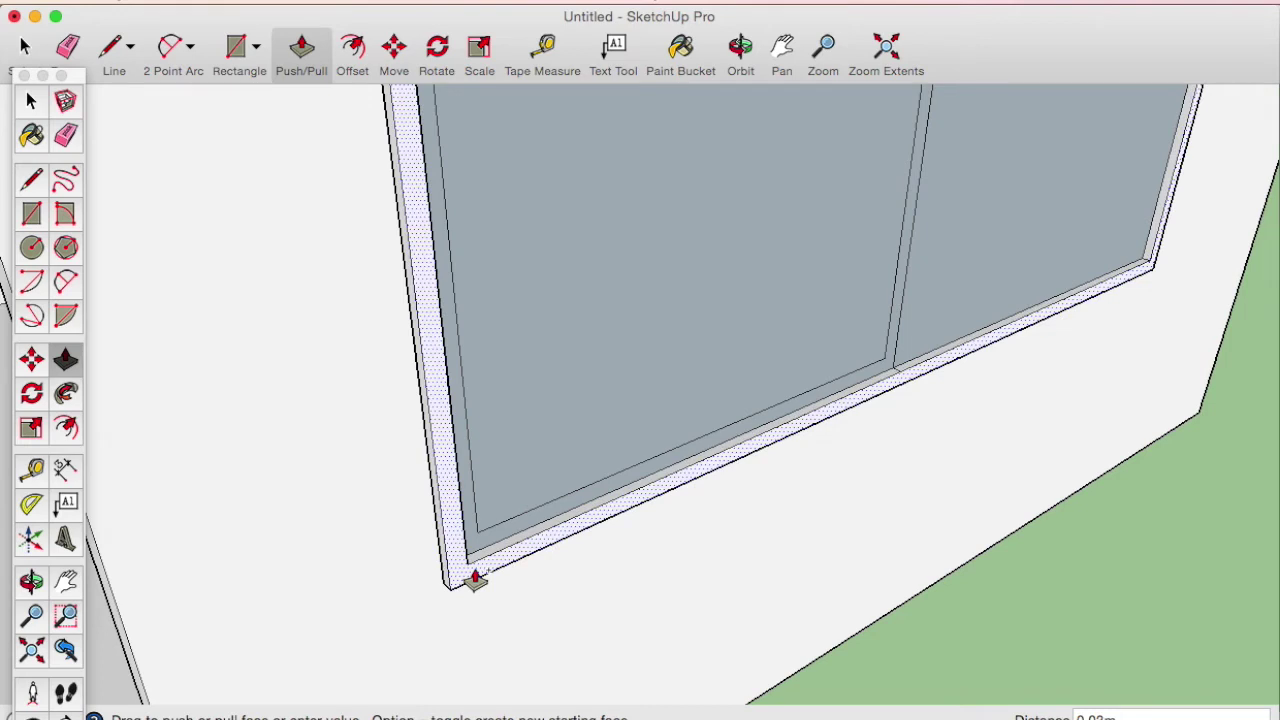
pyautogui.click(475, 580)
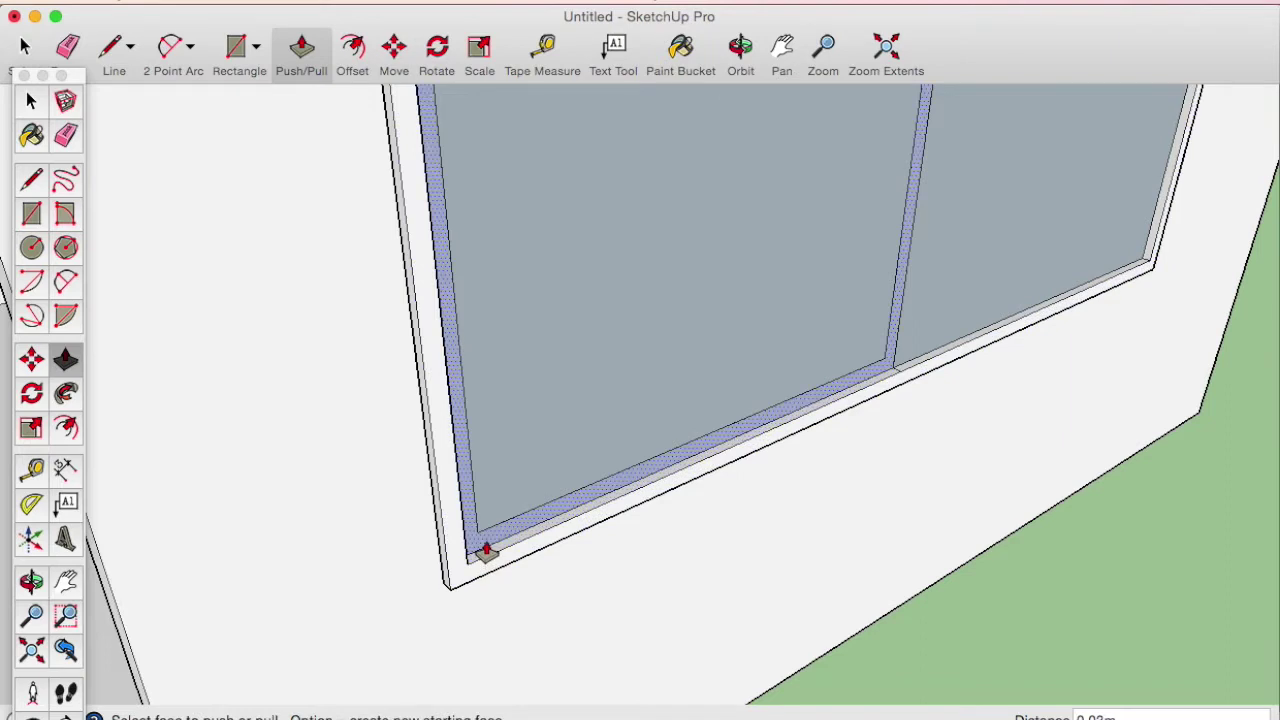
pyautogui.click(487, 550)
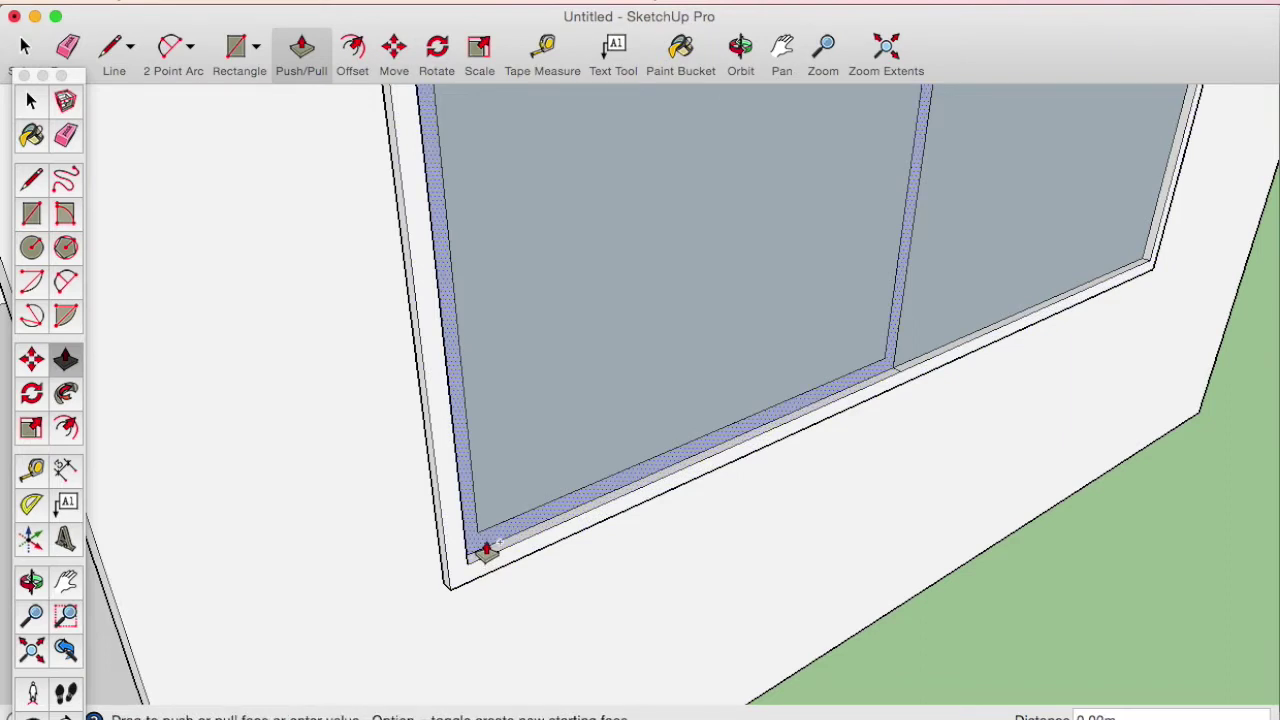
pyautogui.click(487, 552)
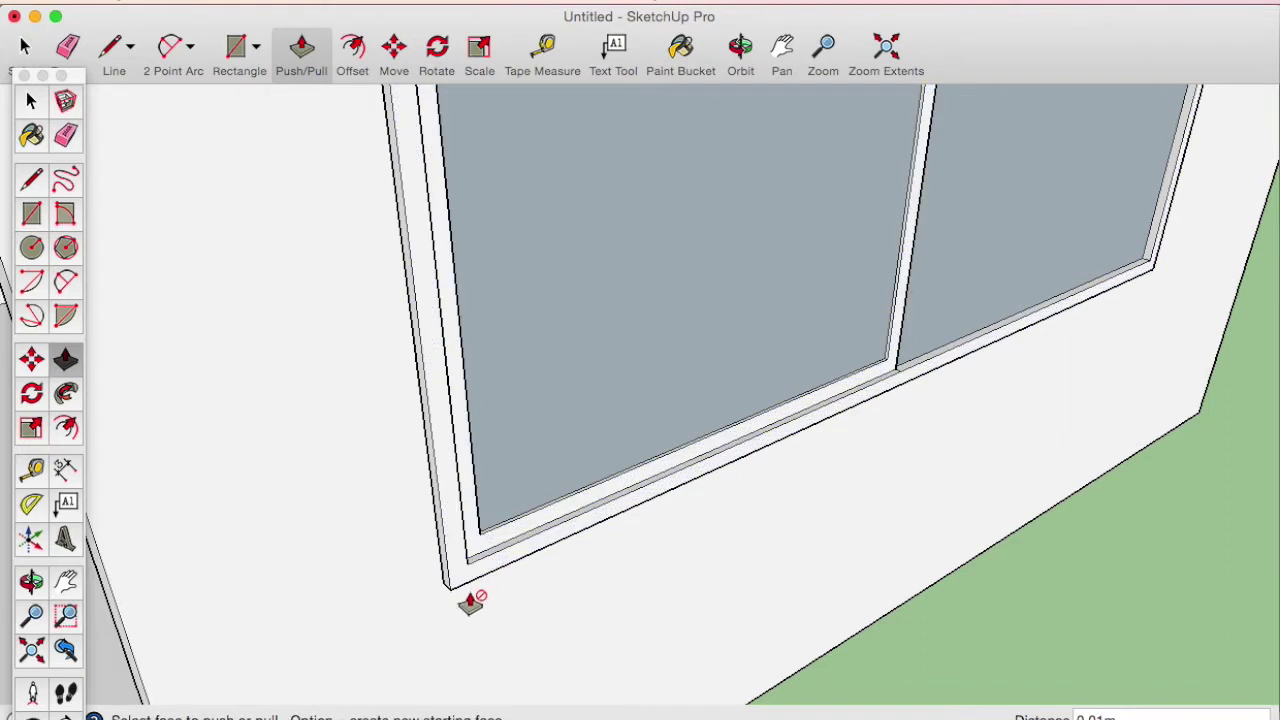
# Step: Raise the sill's top face about 0.02 m and pull out the vertical frame face
pyautogui.moveTo(477, 571)
pyautogui.mouseDown(button='middle')
pyautogui.moveTo(440, 555)
pyautogui.moveTo(749, 537)
pyautogui.moveTo(437, 523)
pyautogui.mouseUp(button='middle')
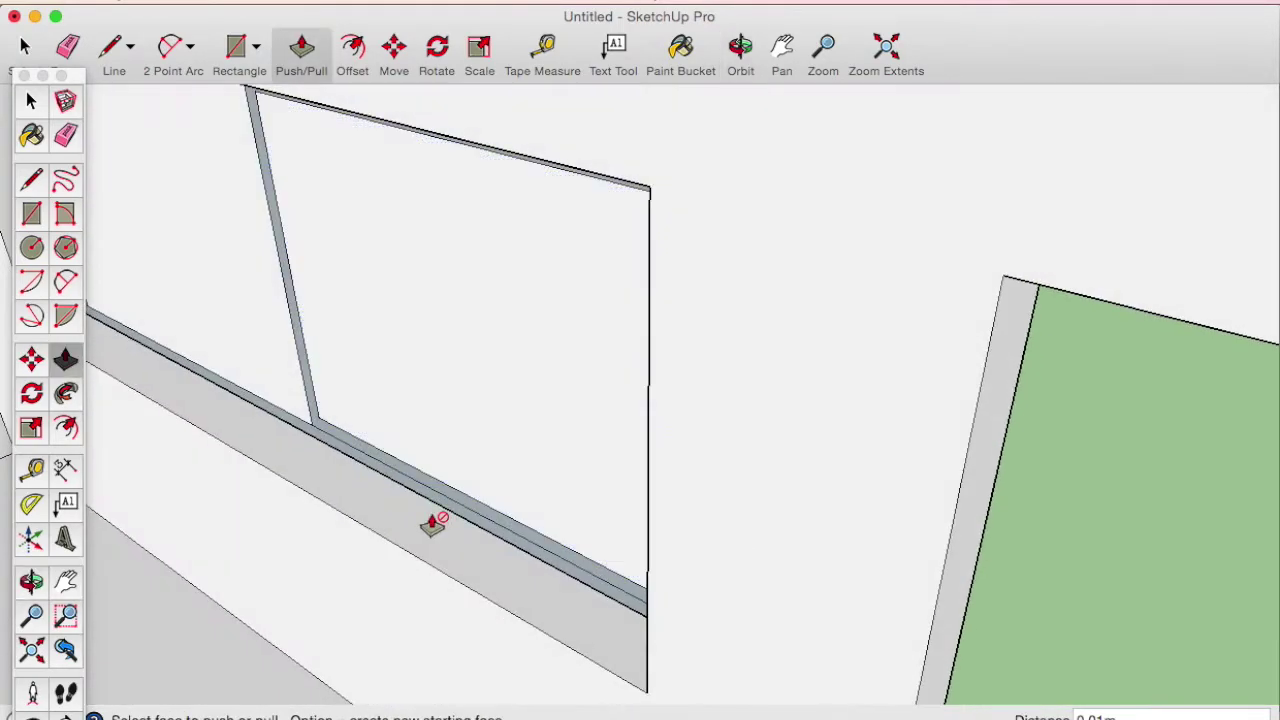
pyautogui.moveTo(334, 471)
pyautogui.mouseDown(button='middle')
pyautogui.moveTo(537, 569)
pyautogui.moveTo(570, 557)
pyautogui.mouseUp(button='middle')
pyautogui.scroll(2, 570, 557)
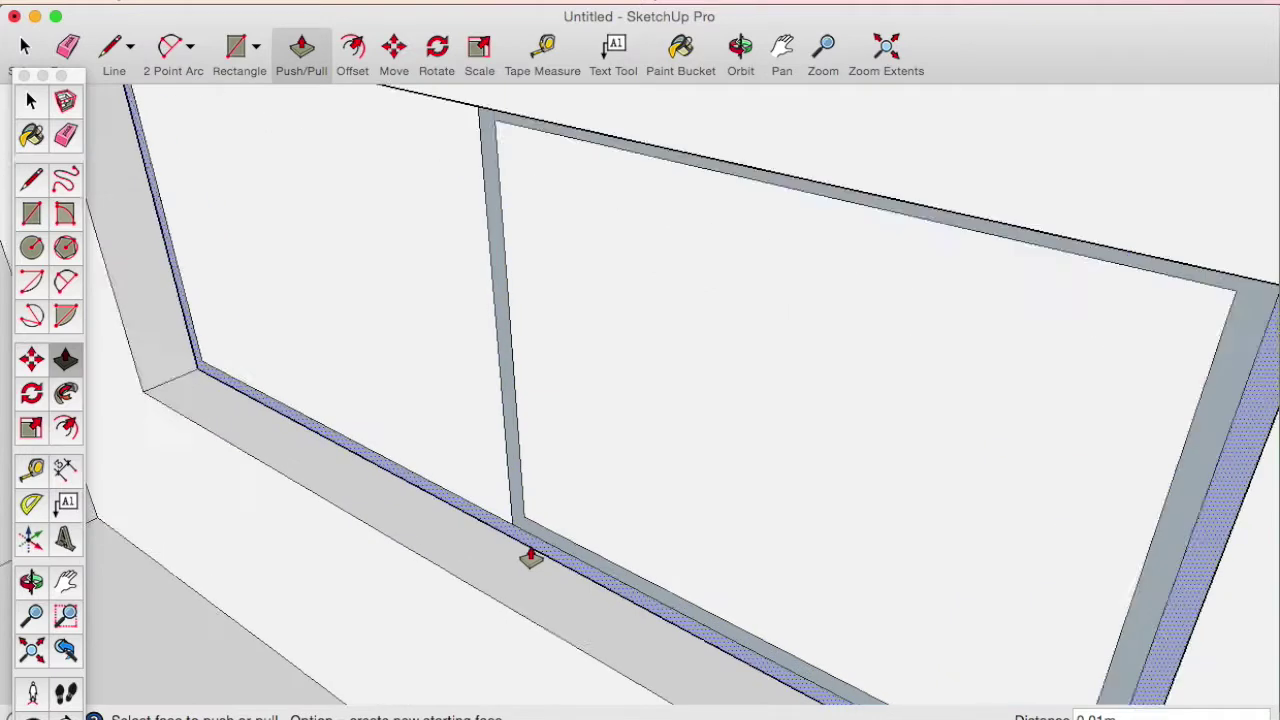
pyautogui.scroll(2, 530, 558)
pyautogui.moveTo(532, 558); pyautogui.dragTo(531, 551)
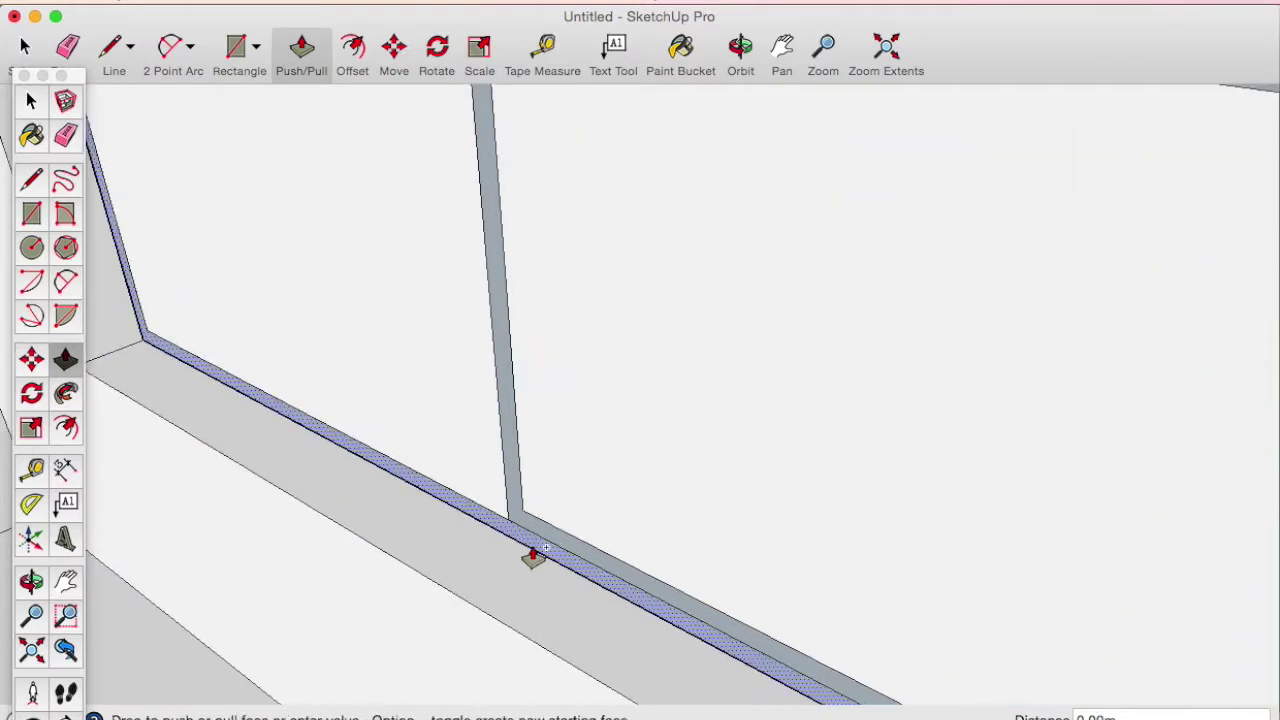
pyautogui.click(539, 537)
pyautogui.click(530, 537)
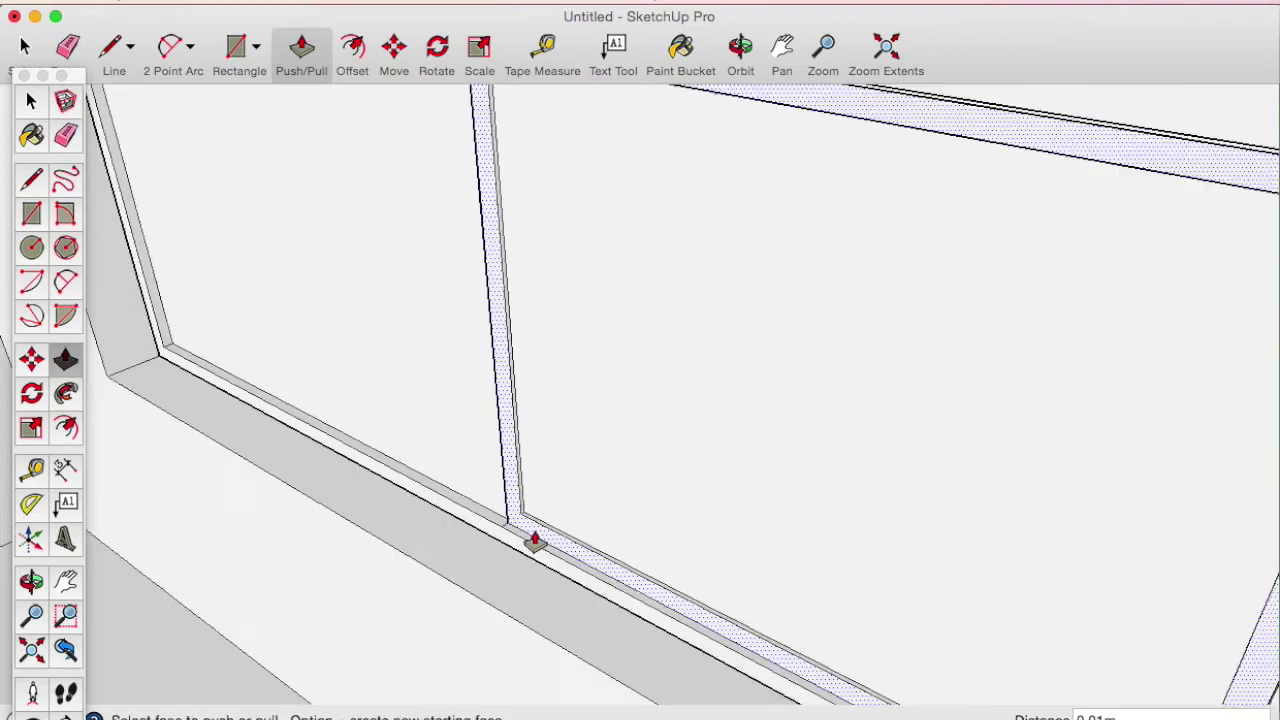
# Step: Return to a view of the whole window wall and bring up the Paint Bucket with Colors
pyautogui.scroll(-5, 530, 537)
pyautogui.moveTo(571, 537); pyautogui.dragTo(683, 501, button='middle')
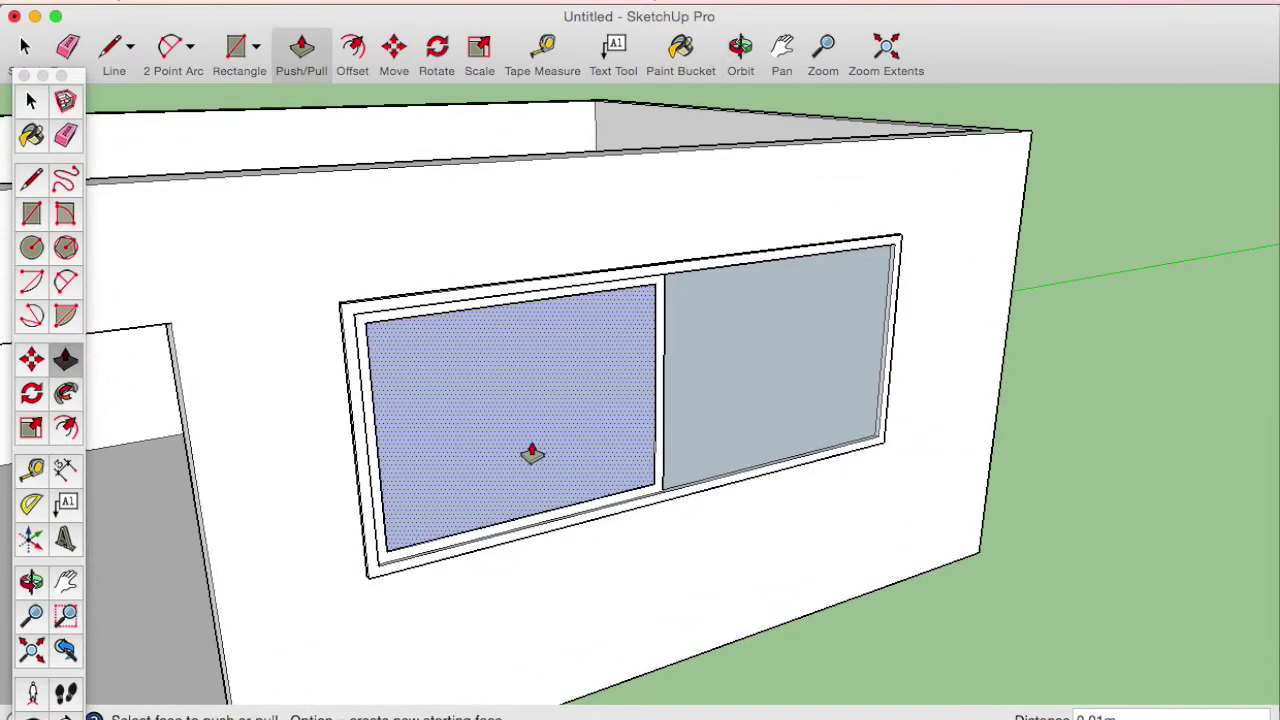
pyautogui.moveTo(500, 451); pyautogui.dragTo(562, 480, button='middle')
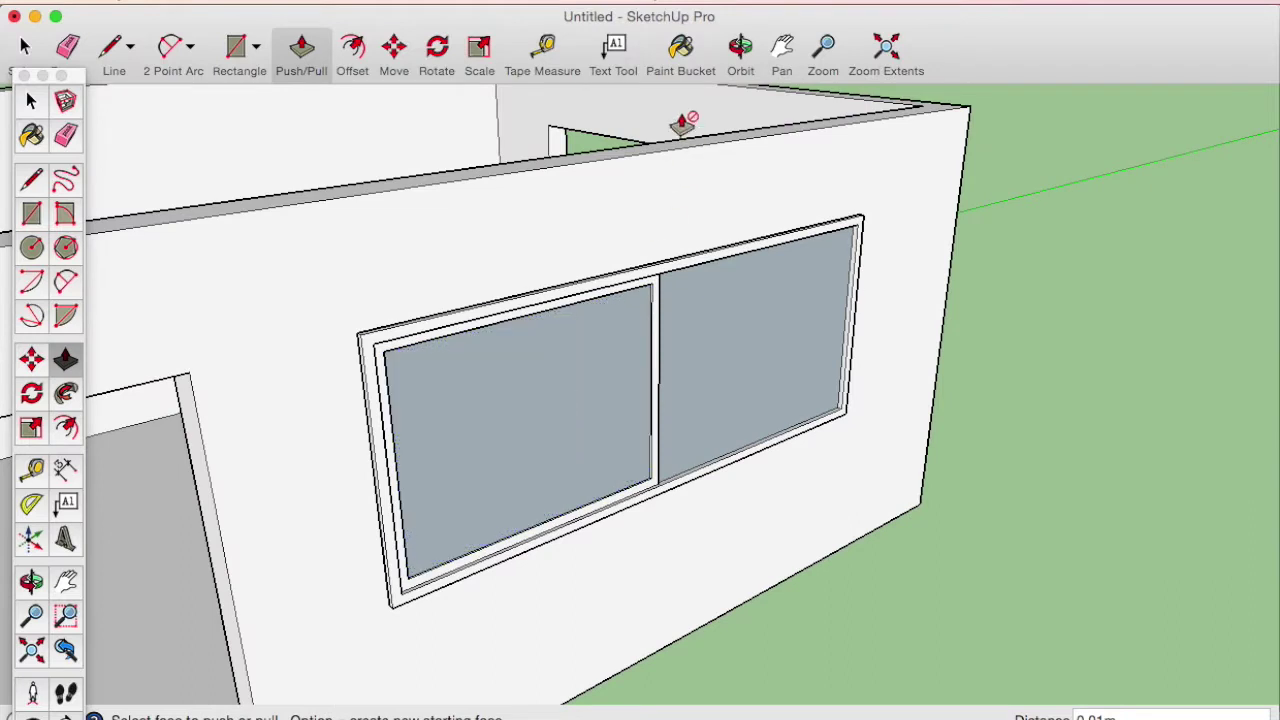
pyautogui.click(684, 62)
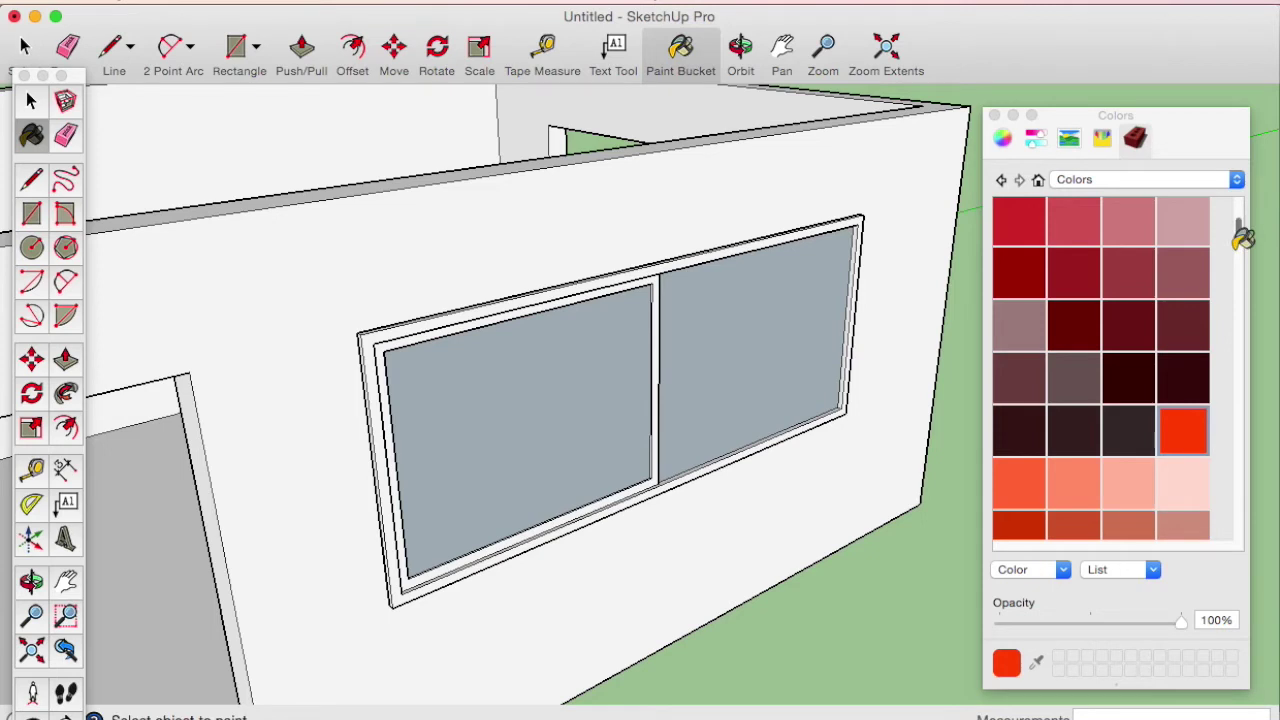
# Step: Paint the outer window frame, its side face and the inner sash light grey
pyautogui.scroll(3, 1245, 225)
pyautogui.click(1188, 236)
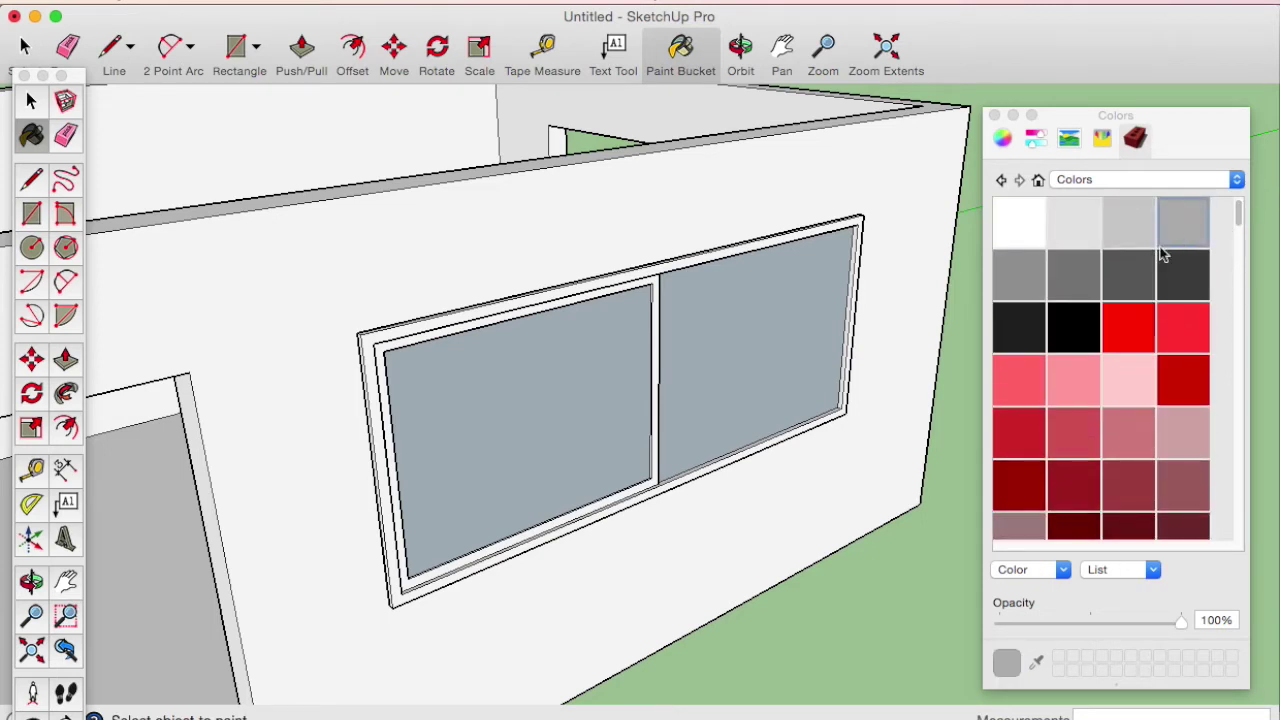
pyautogui.scroll(3, 438, 408)
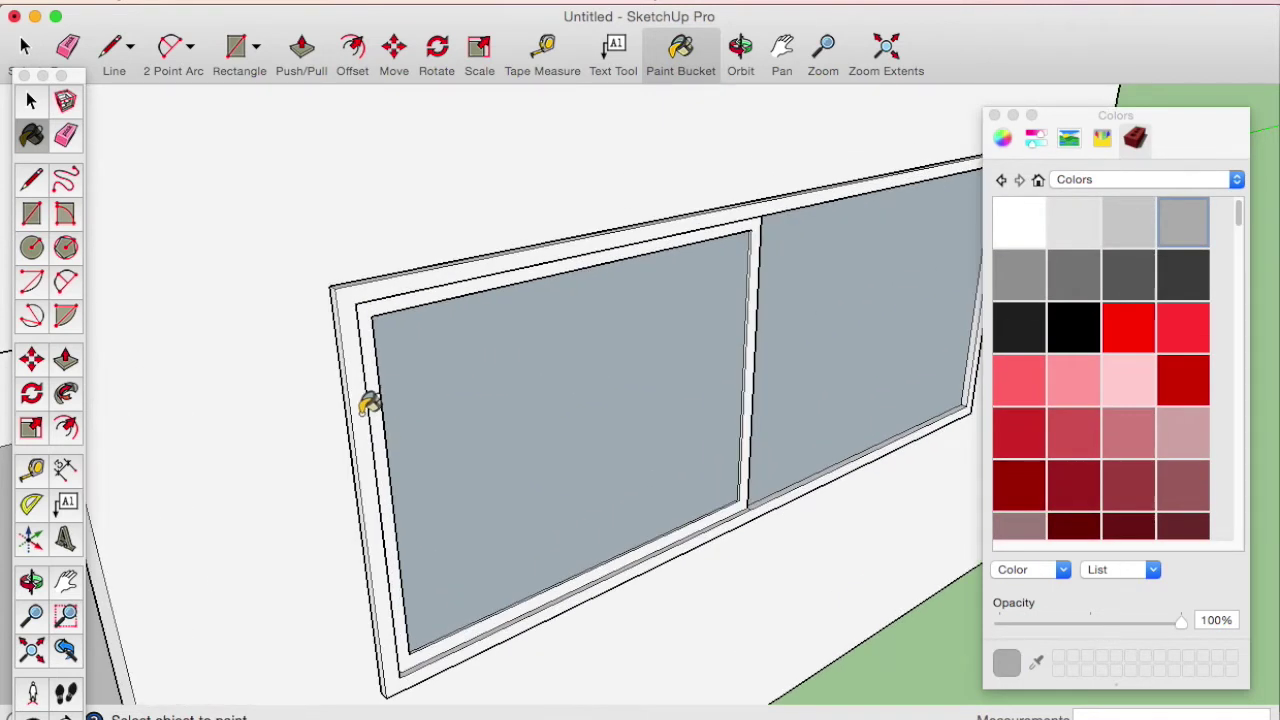
pyautogui.click(363, 414)
pyautogui.click(360, 429)
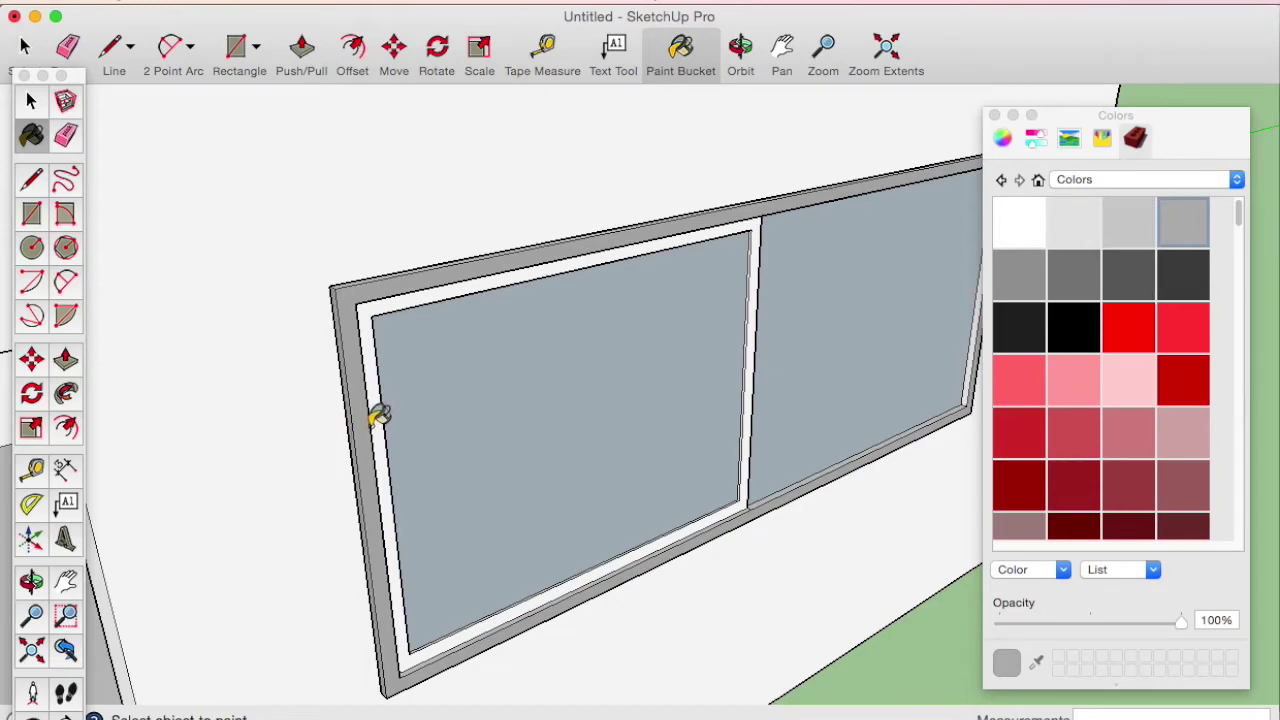
pyautogui.click(370, 414)
# Step: Check the connected window geometry, then select just the left glass pane
pyautogui.moveTo(789, 457)
pyautogui.mouseDown(button='middle')
pyautogui.moveTo(563, 491)
pyautogui.moveTo(334, 549)
pyautogui.moveTo(429, 667)
pyautogui.moveTo(729, 520)
pyautogui.moveTo(694, 506)
pyautogui.moveTo(697, 518)
pyautogui.moveTo(737, 517)
pyautogui.mouseUp(button='middle')
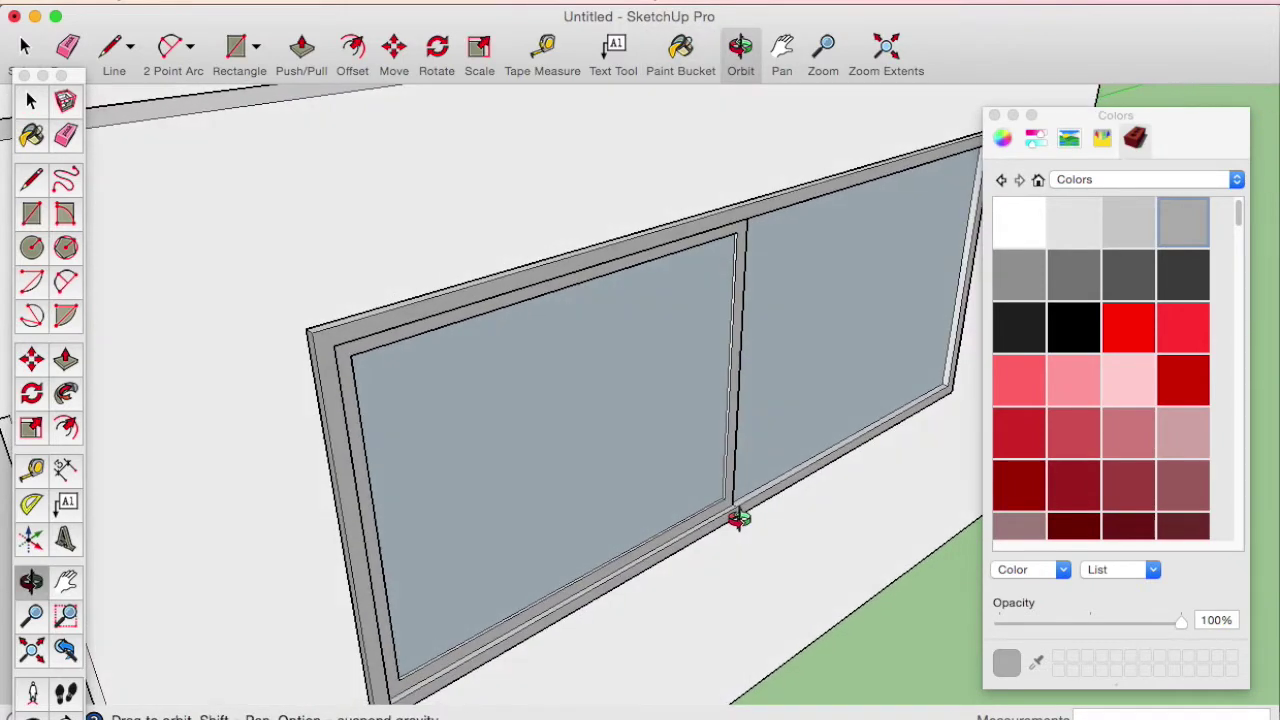
pyautogui.scroll(2, 737, 517)
pyautogui.press('space')
pyautogui.click(727, 518)
pyautogui.tripleClick(727, 518)
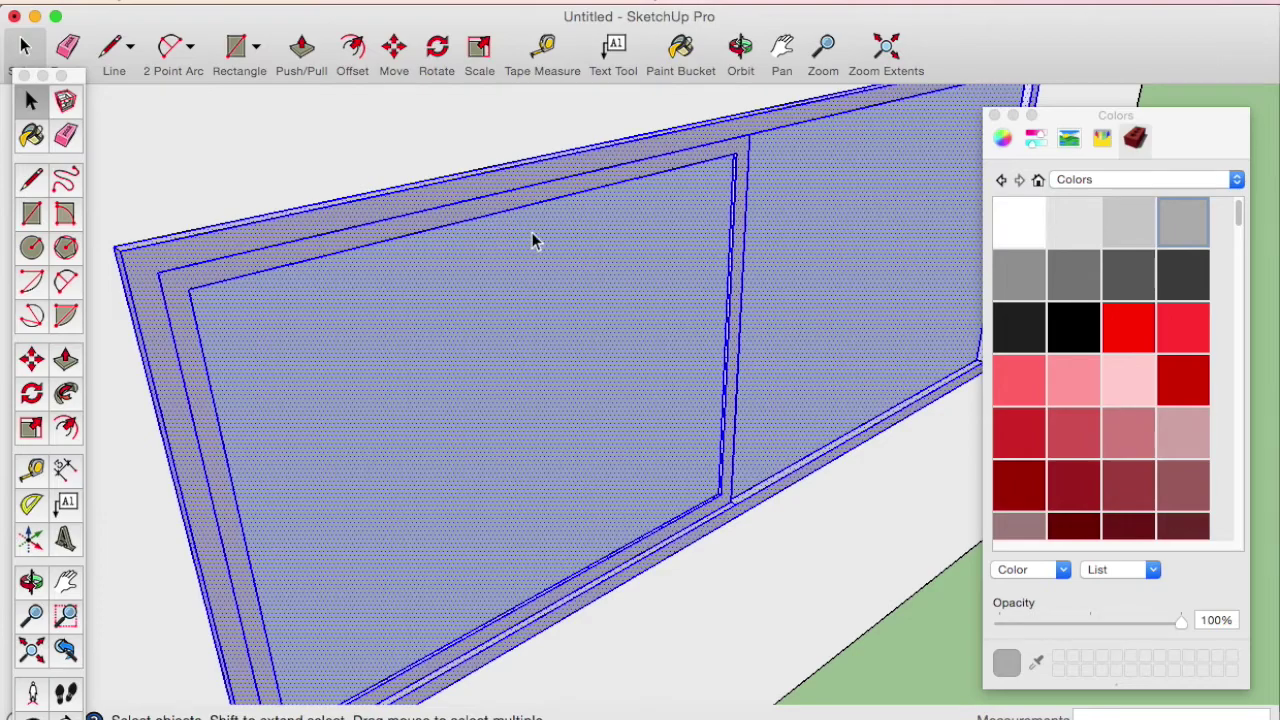
pyautogui.click(690, 70)
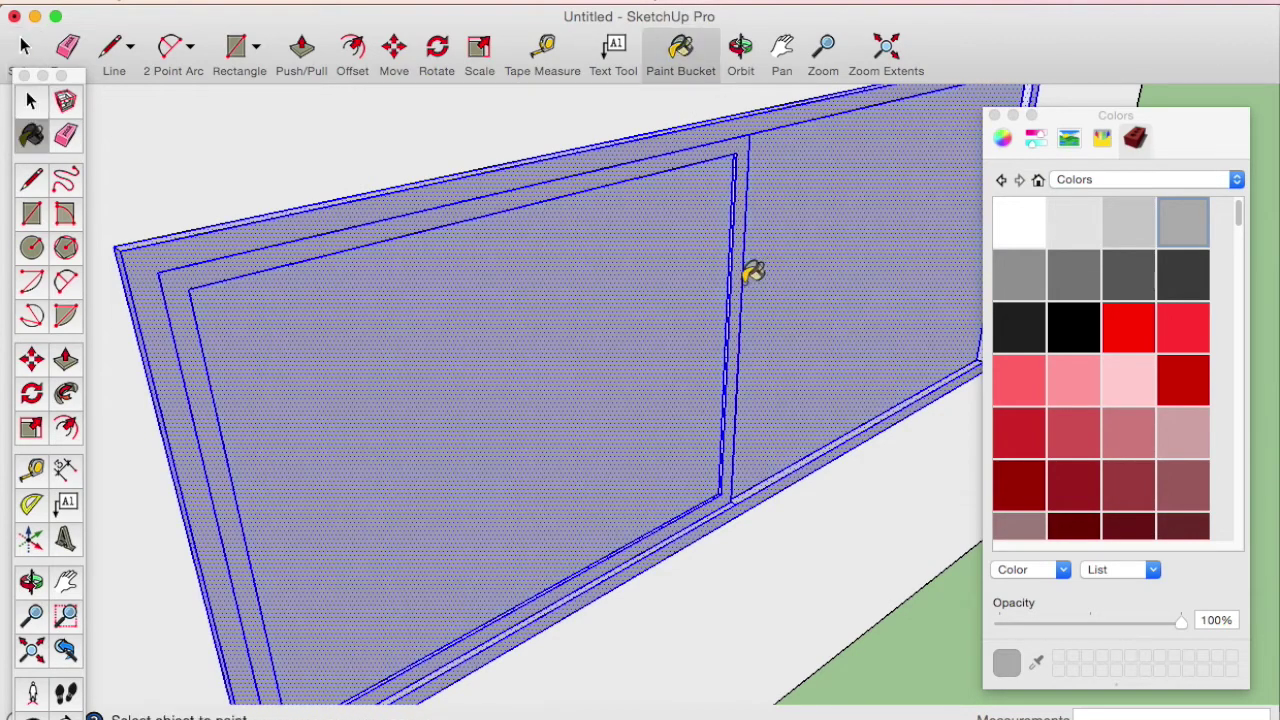
pyautogui.moveTo(449, 374)
pyautogui.mouseDown(button='middle')
pyautogui.moveTo(1006, 397)
pyautogui.moveTo(426, 391)
pyautogui.moveTo(430, 404)
pyautogui.mouseUp(button='middle')
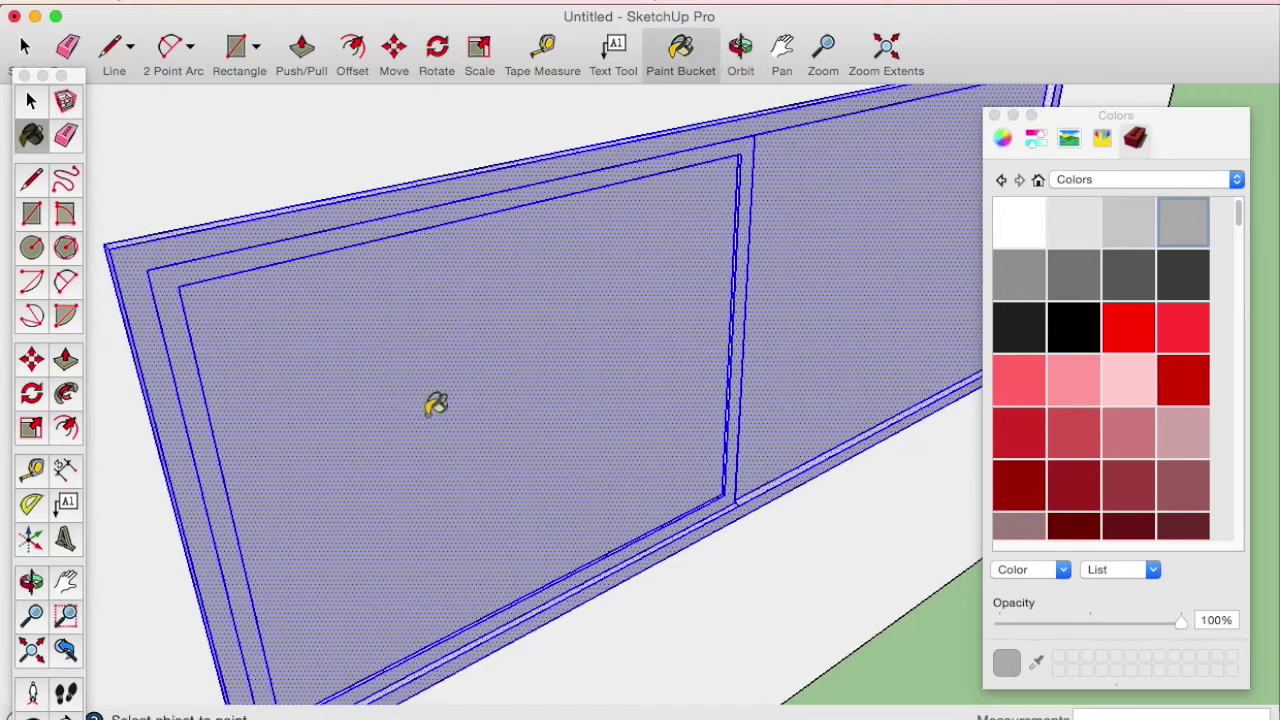
pyautogui.press('space')
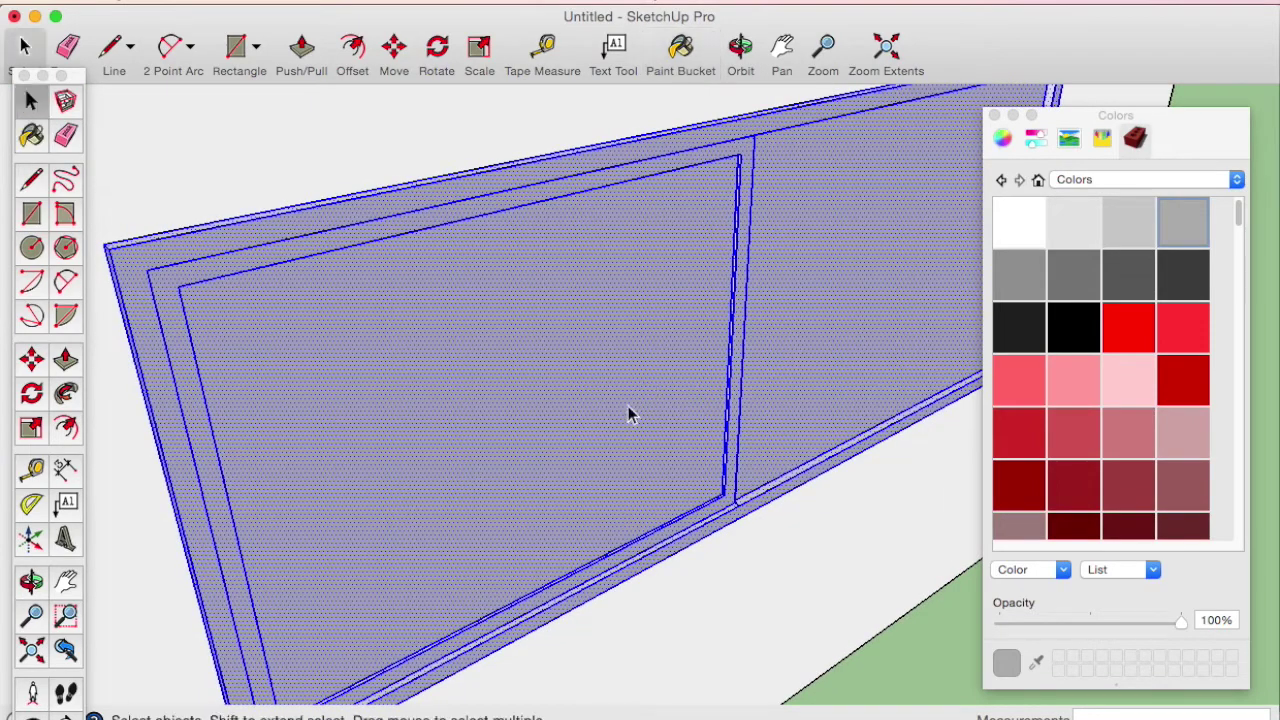
pyautogui.click(531, 394)
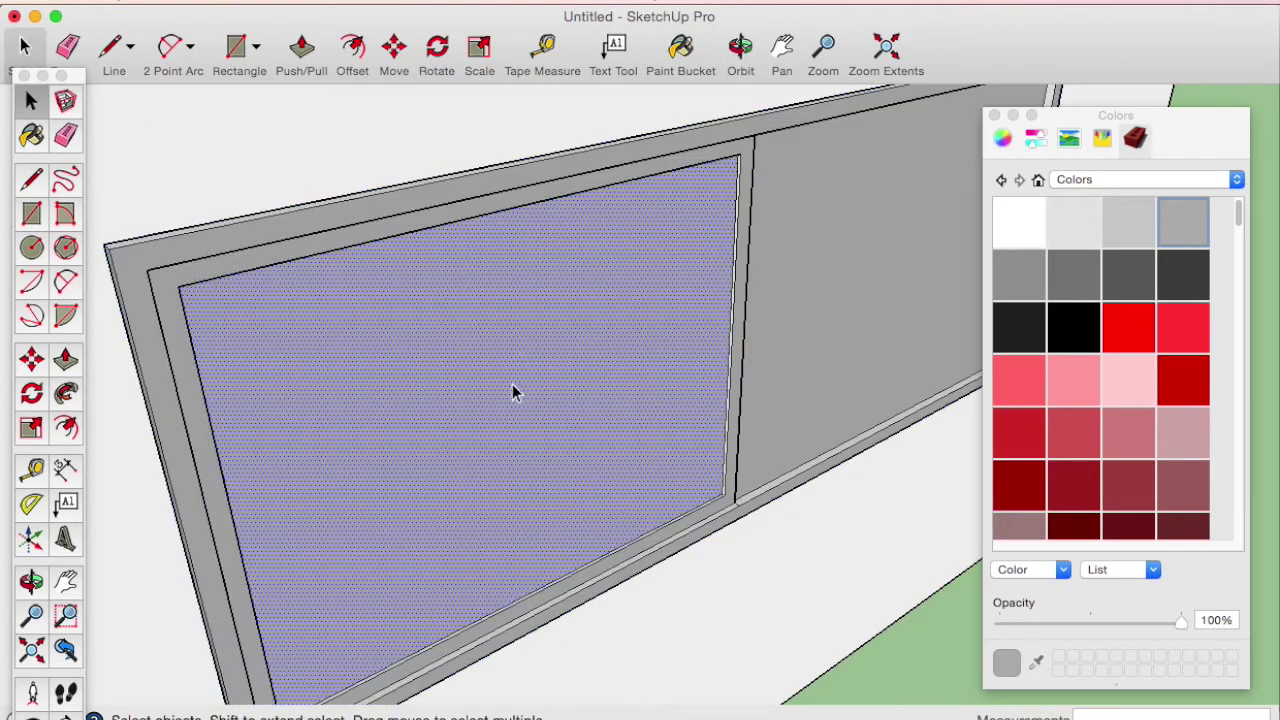
# Step: Paint both window panes with the blue glass from the Translucent collection
pyautogui.click(1190, 179)
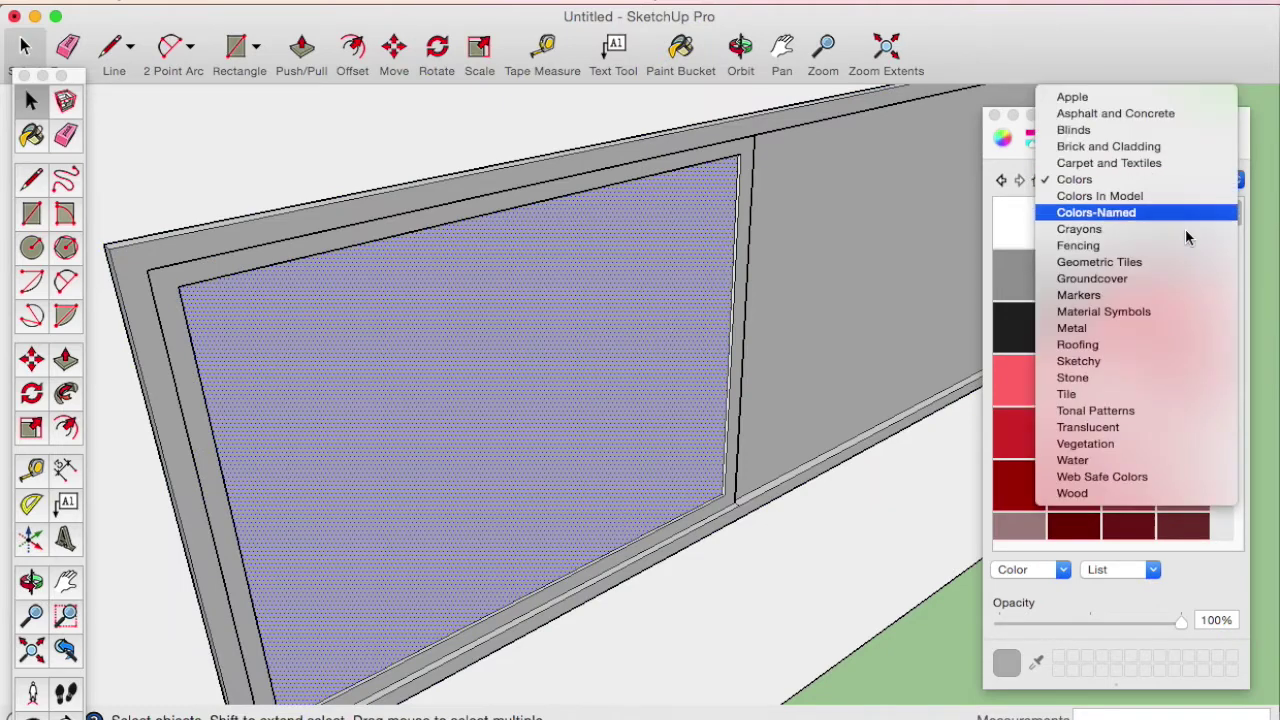
pyautogui.click(1120, 431)
pyautogui.click(1087, 229)
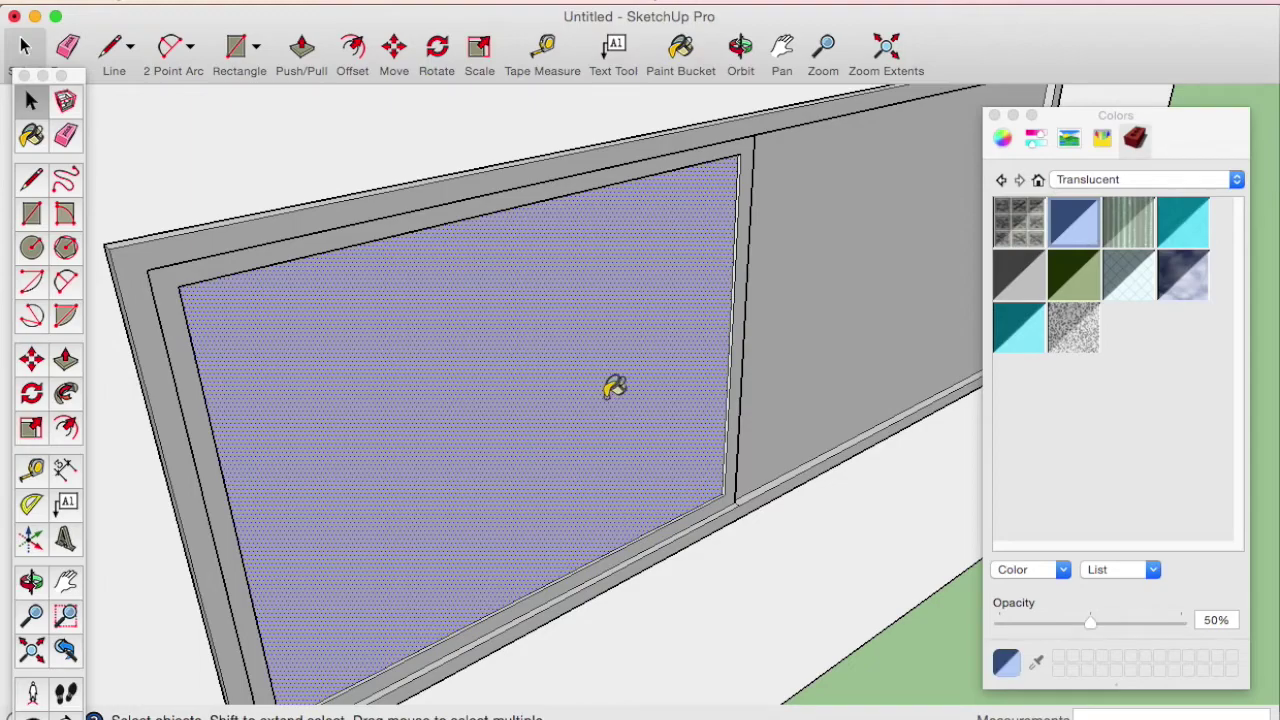
pyautogui.click(609, 405)
pyautogui.click(800, 315)
# Step: Look through the glass and select the whole connected window
pyautogui.moveTo(809, 471)
pyautogui.mouseDown(button='middle')
pyautogui.moveTo(529, 380)
pyautogui.moveTo(673, 296)
pyautogui.moveTo(834, 380)
pyautogui.moveTo(849, 429)
pyautogui.moveTo(857, 420)
pyautogui.mouseUp(button='middle')
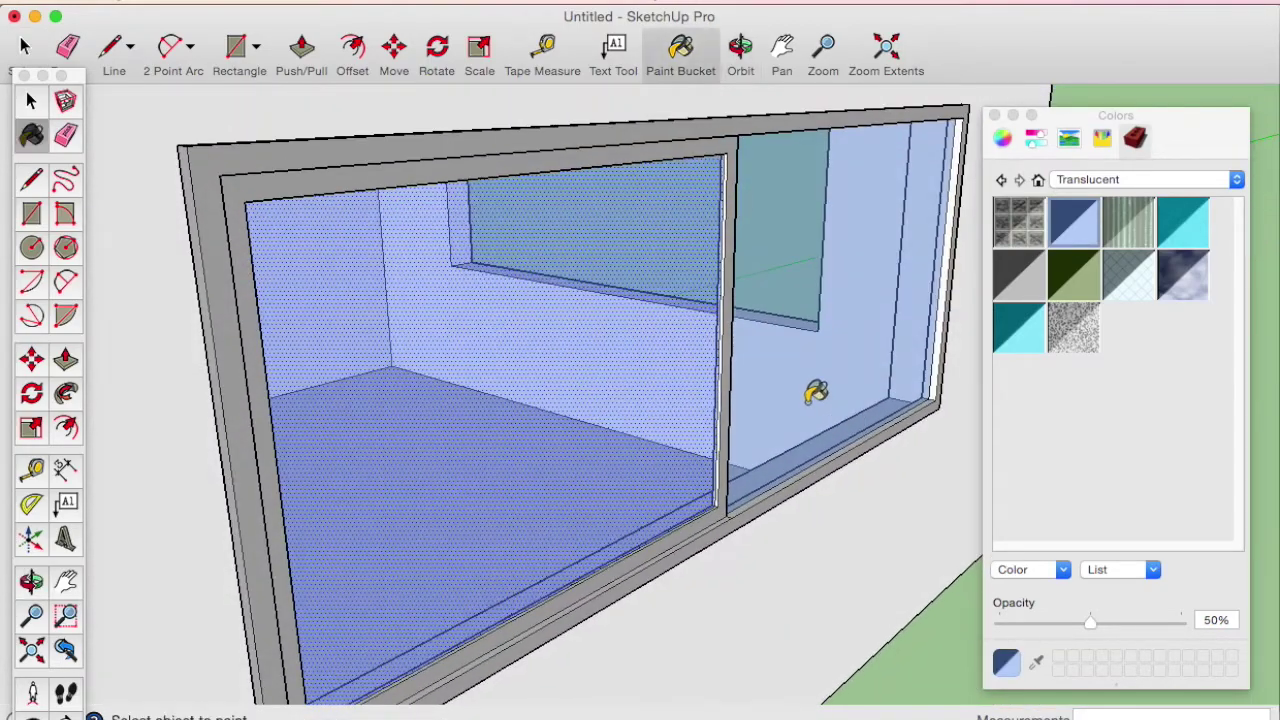
pyautogui.press('space')
pyautogui.tripleClick(808, 416)
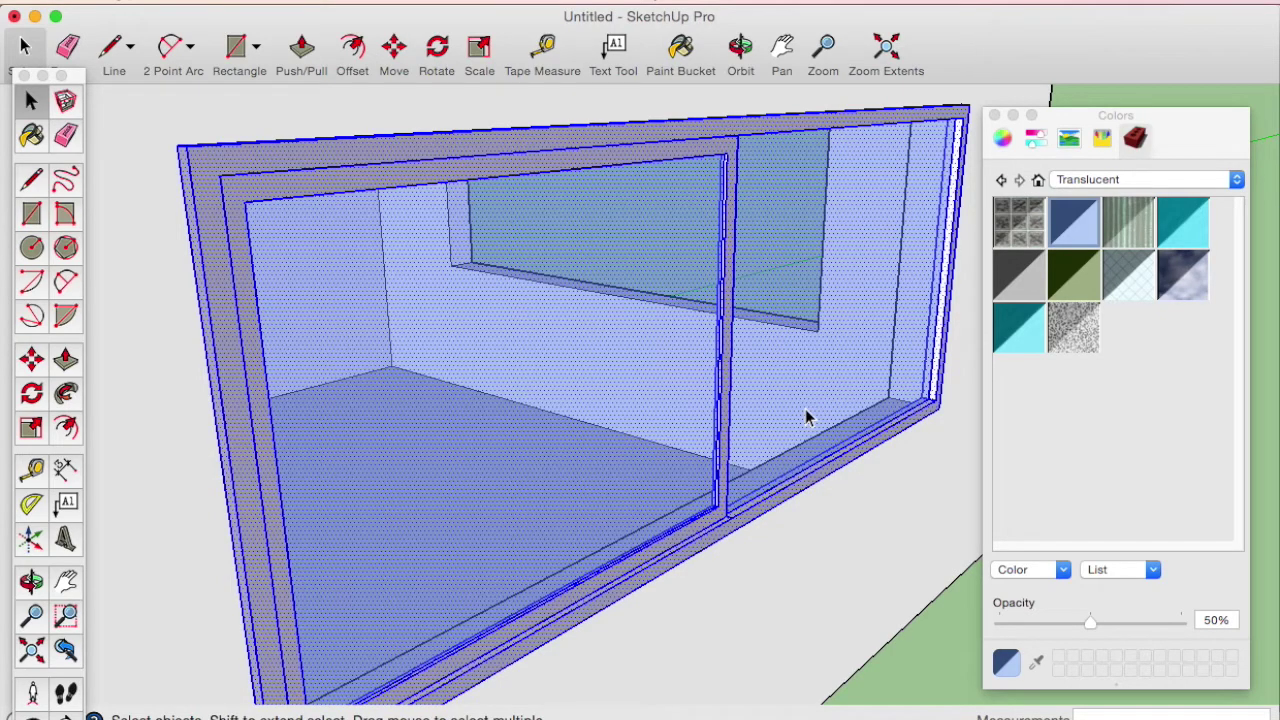
# Step: Make the selected window a group
pyautogui.rightClick(808, 416)
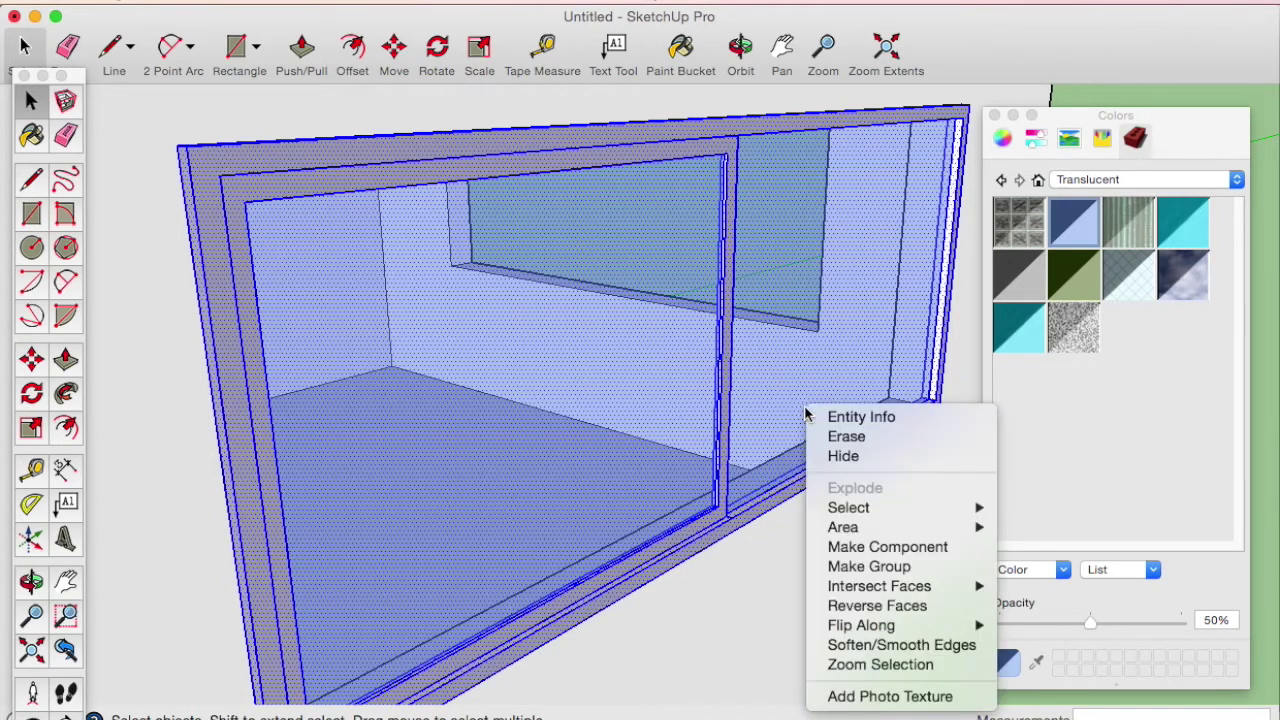
pyautogui.click(875, 567)
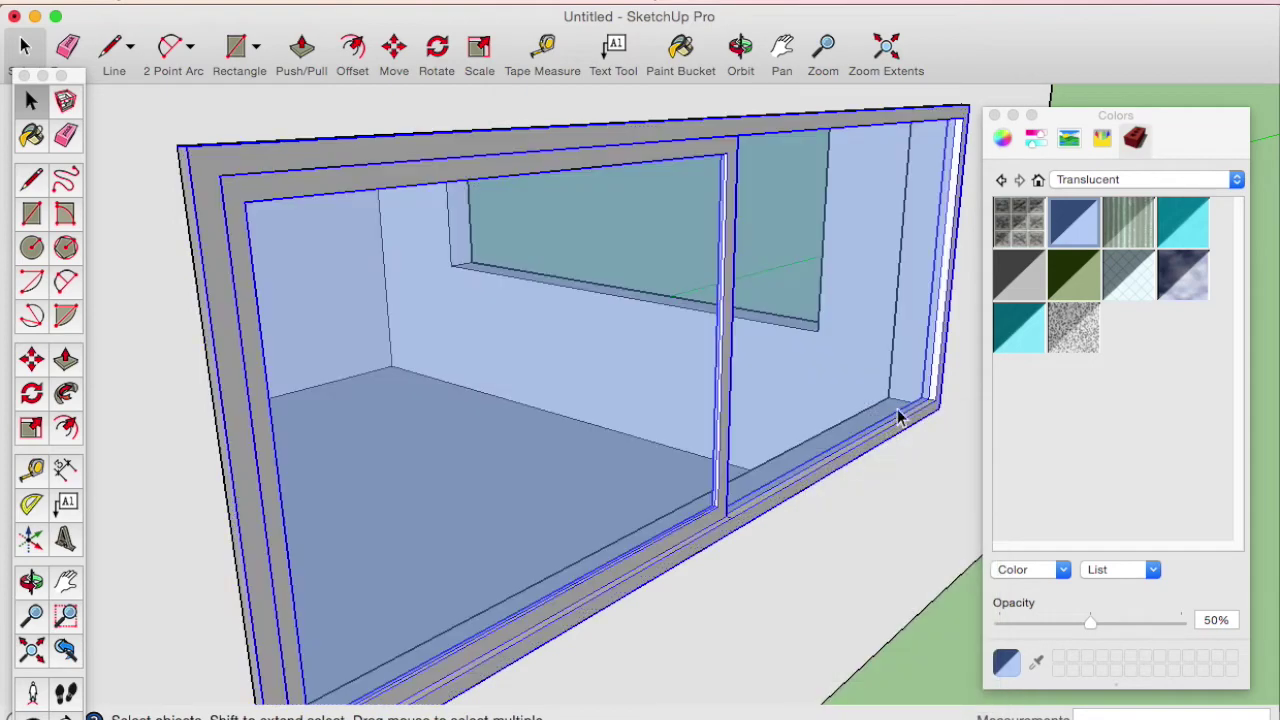
pyautogui.moveTo(897, 418); pyautogui.dragTo(634, 477, button='middle')
pyautogui.scroll(3, 680, 476)
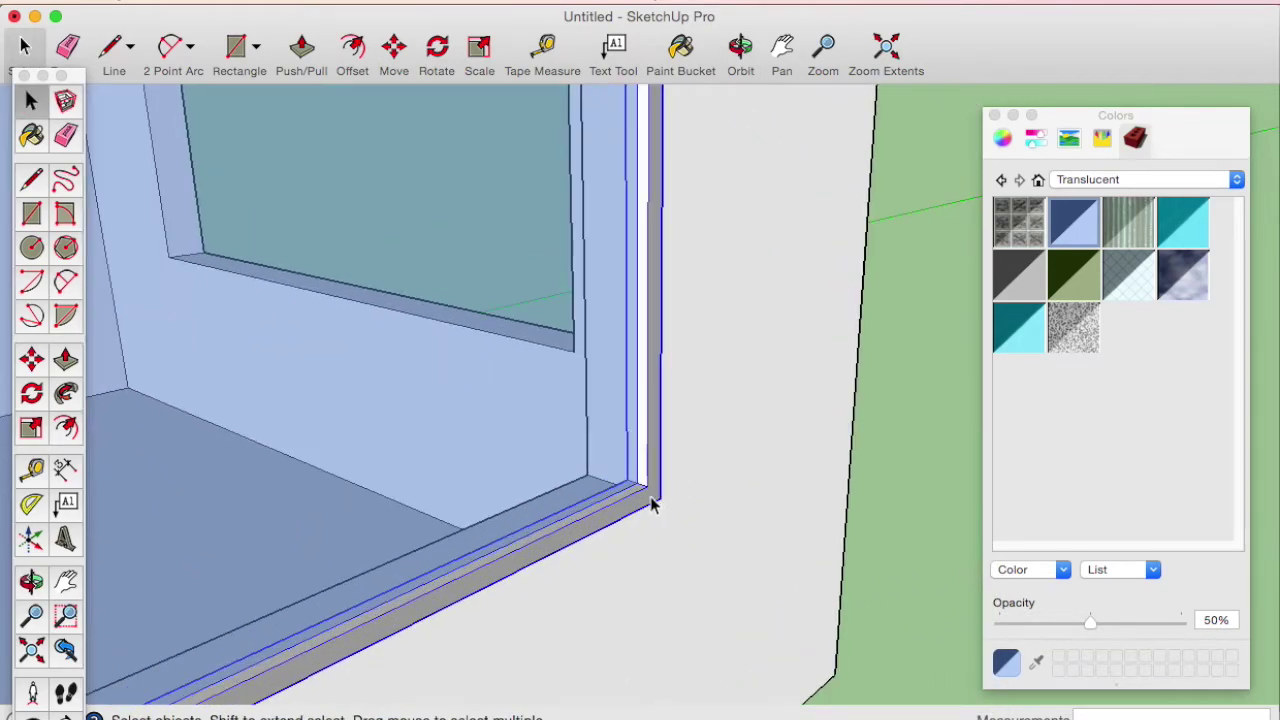
# Step: Move the window group slightly left along the wall, then view the building's left side
pyautogui.click(394, 55)
pyautogui.scroll(1, 651, 491)
pyautogui.scroll(2, 654, 500)
pyautogui.scroll(1, 645, 497)
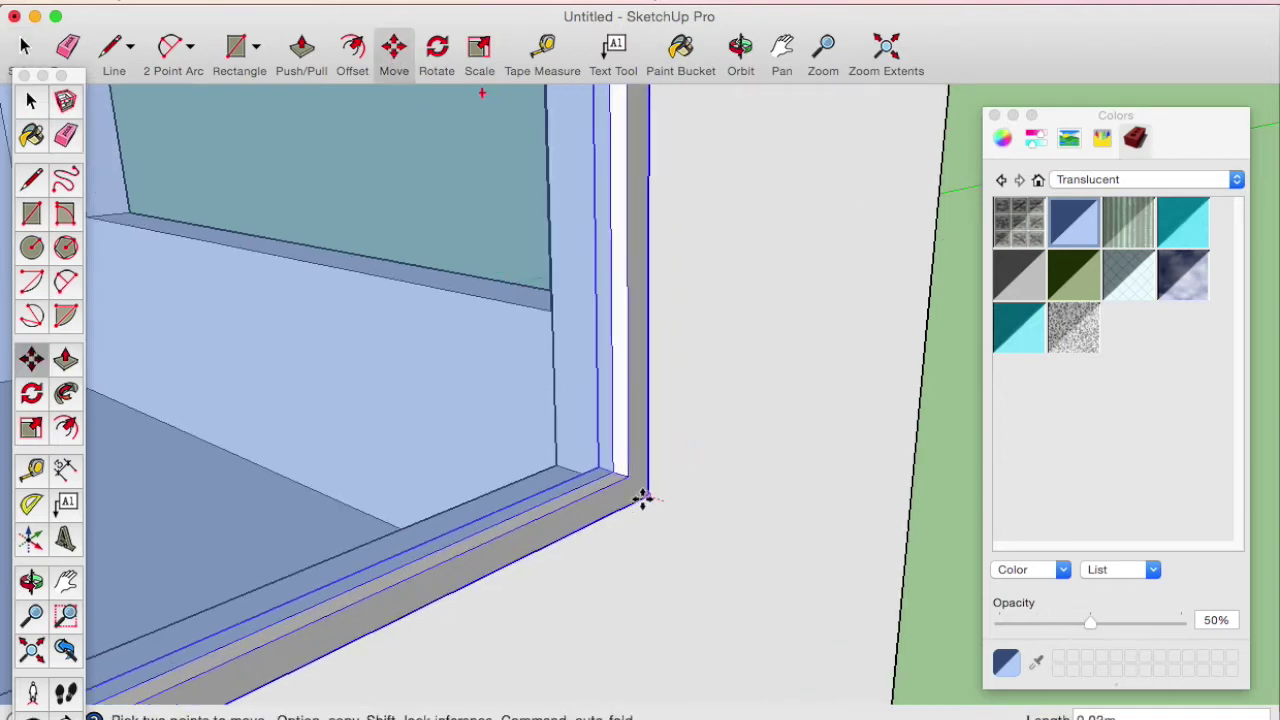
pyautogui.moveTo(643, 498); pyautogui.dragTo(617, 487)
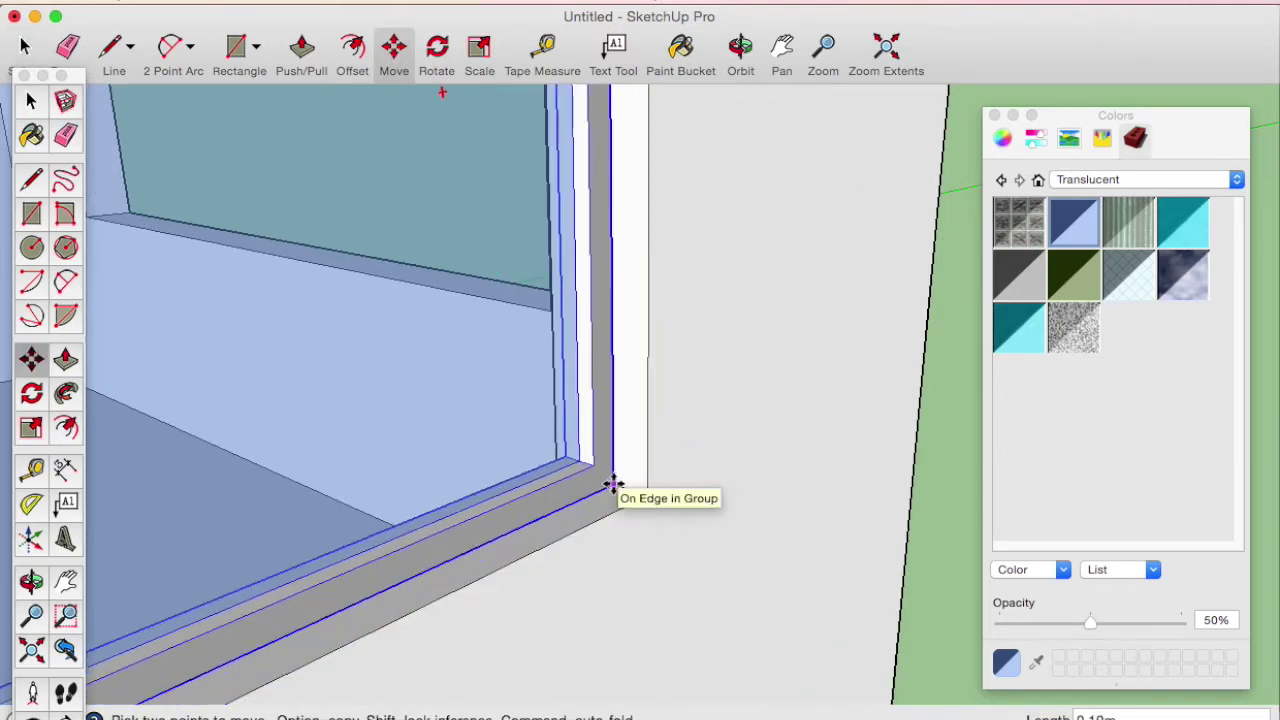
pyautogui.scroll(-3, 612, 486)
pyautogui.scroll(-3, 614, 485)
pyautogui.moveTo(661, 474); pyautogui.dragTo(251, 546, button='middle')
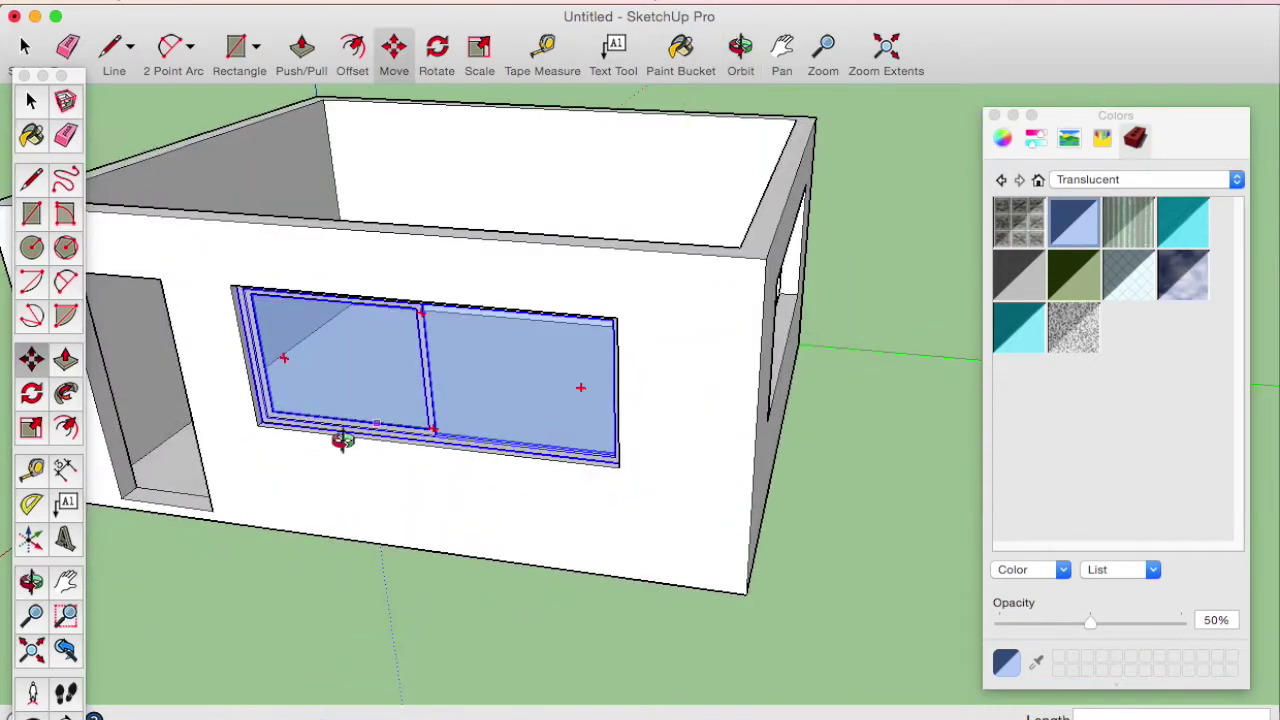
pyautogui.moveTo(358, 430); pyautogui.dragTo(274, 426, button='middle')
pyautogui.scroll(3, 274, 426)
pyautogui.scroll(3, 278, 402)
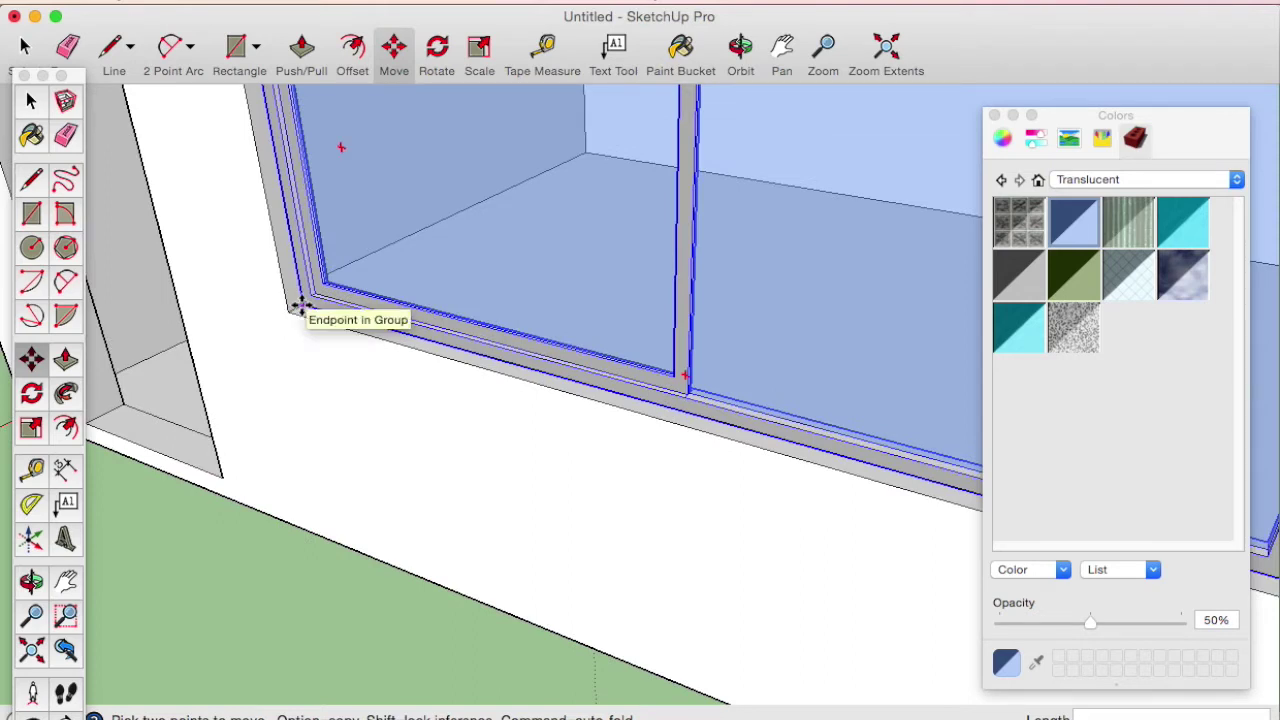
# Step: Copy the window group with Move and place the copy at the adjoining wall's corner
pyautogui.click(301, 305)
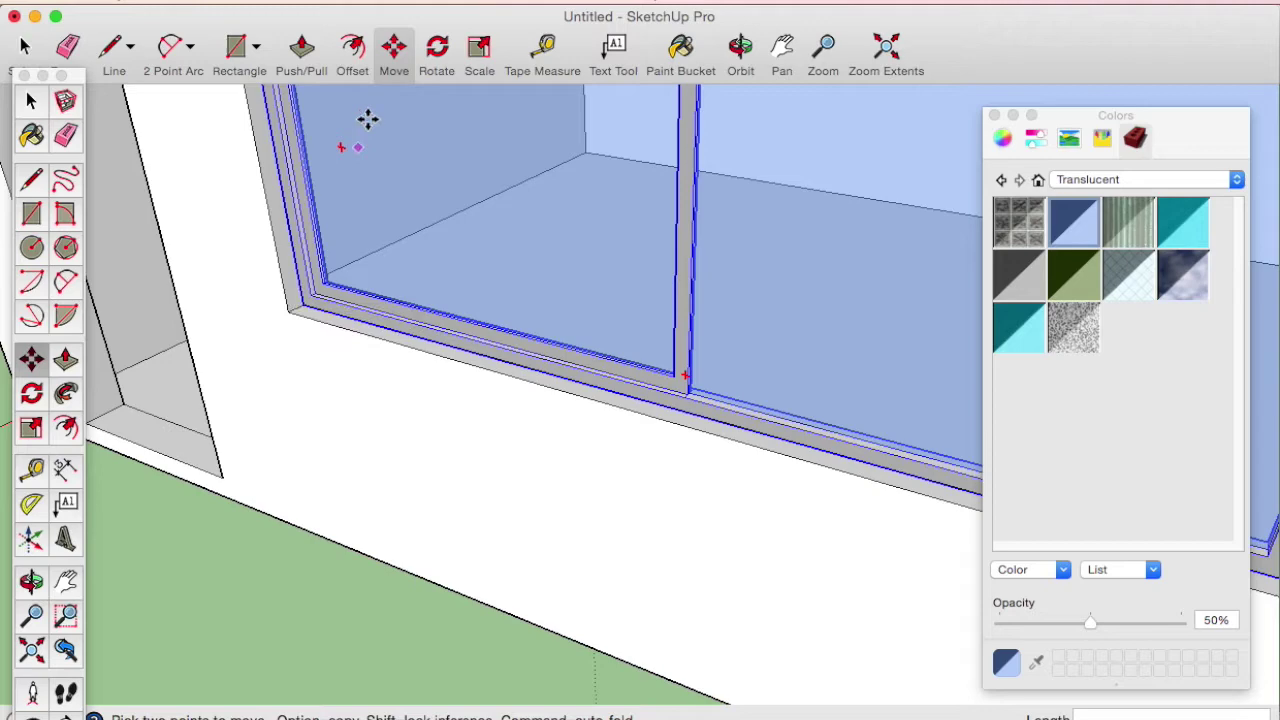
pyautogui.click(400, 68)
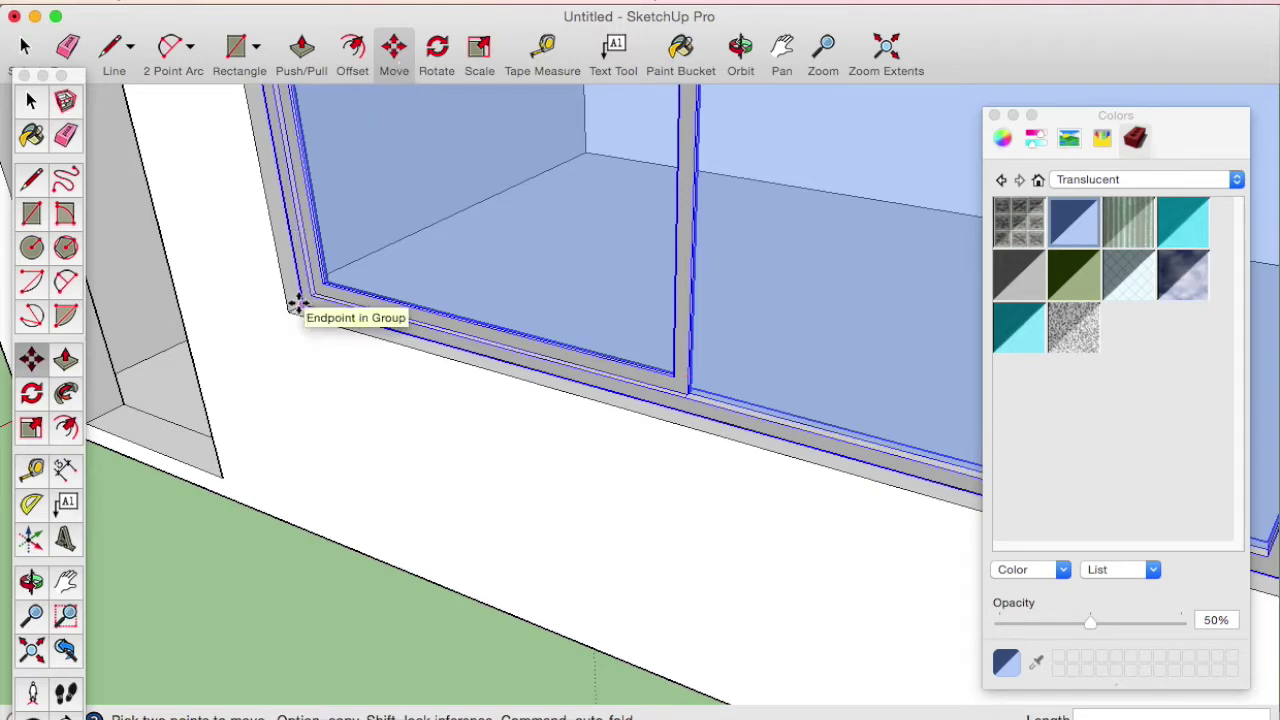
pyautogui.scroll(-2, 297, 305)
pyautogui.click(297, 305)
pyautogui.scroll(-3, 297, 300)
pyautogui.moveTo(423, 306); pyautogui.dragTo(490, 337, button='middle')
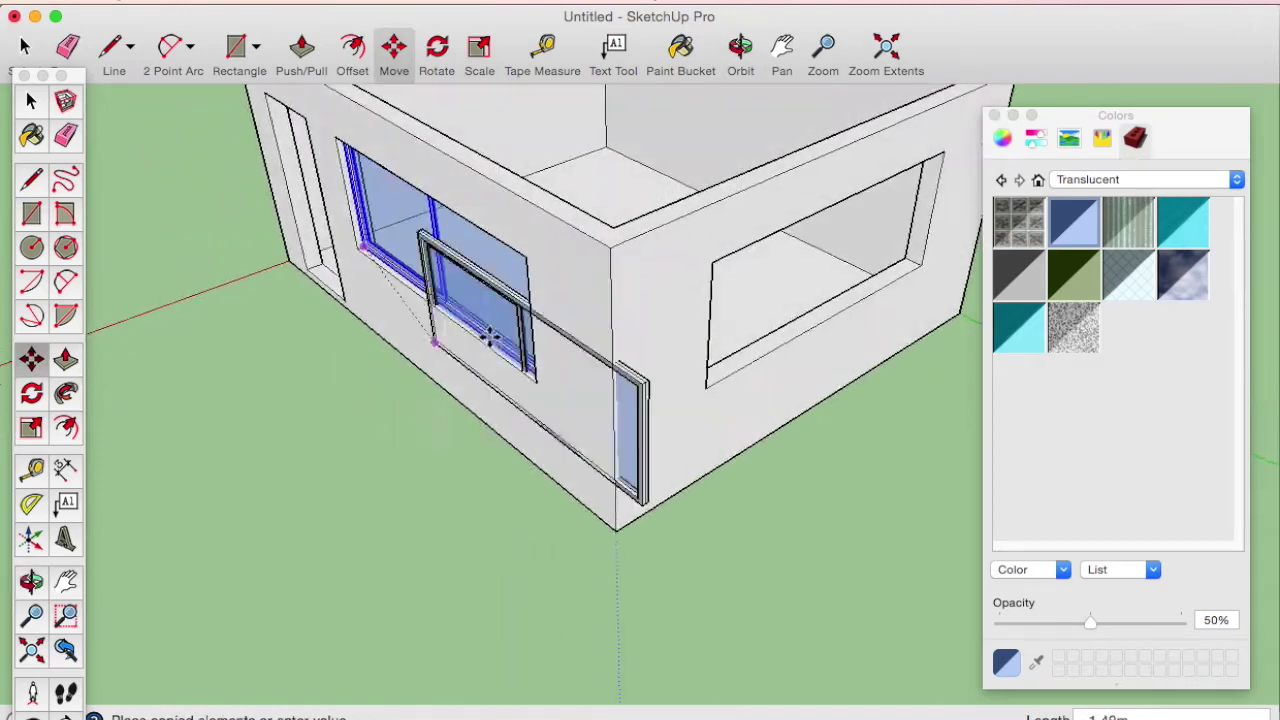
pyautogui.scroll(5, 600, 400)
pyautogui.scroll(1, 723, 329)
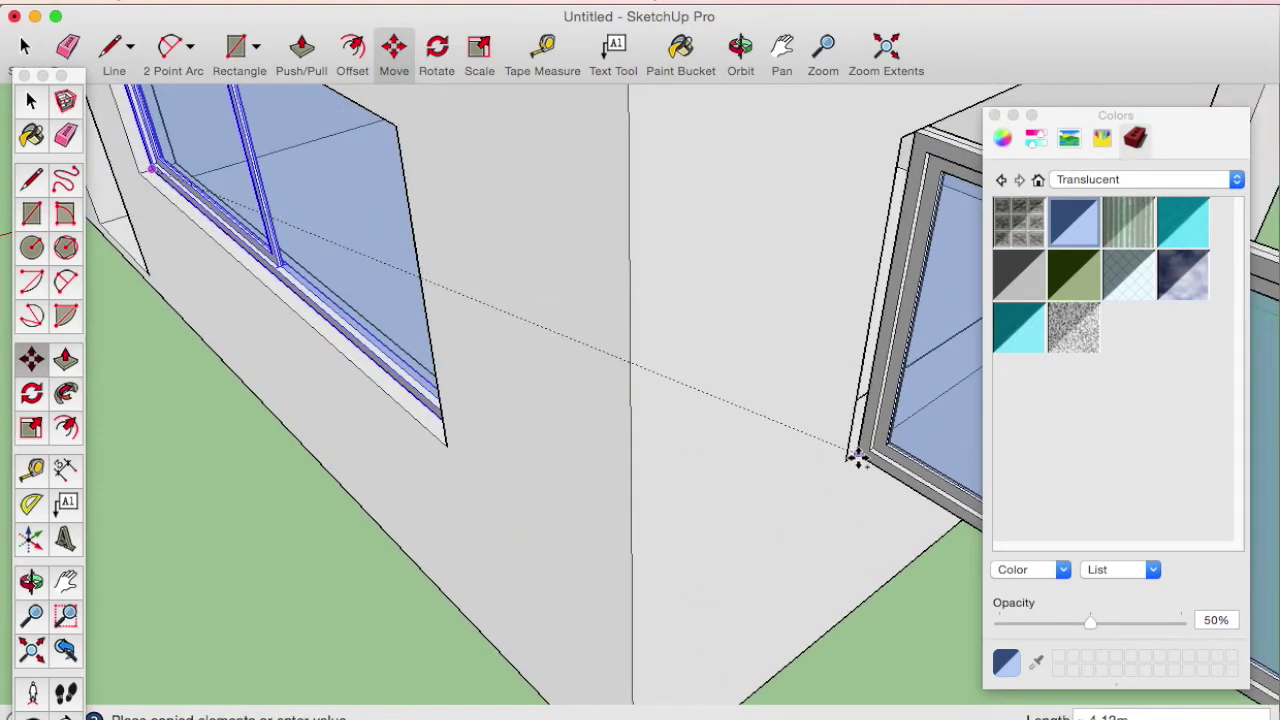
pyautogui.scroll(2, 851, 457)
pyautogui.click(845, 453)
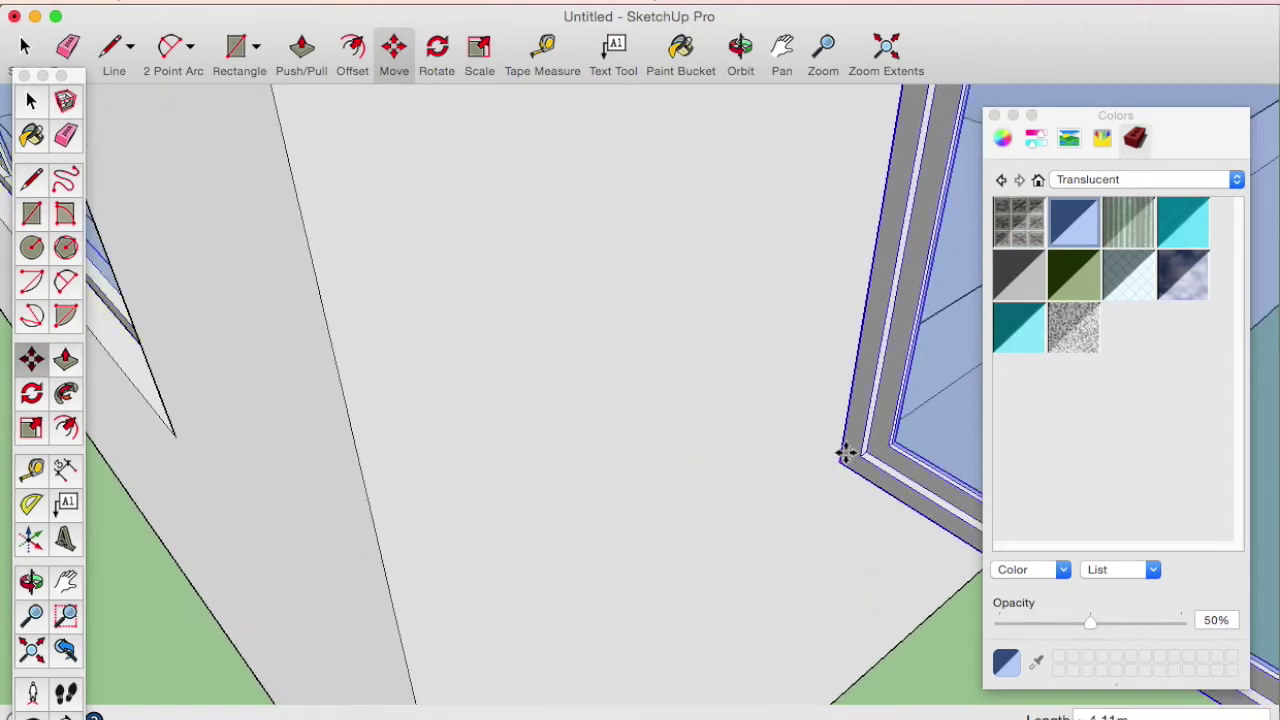
pyautogui.scroll(-3, 845, 453)
pyautogui.moveTo(800, 471)
pyautogui.mouseDown(button='middle')
pyautogui.moveTo(811, 480)
pyautogui.moveTo(734, 491)
pyautogui.moveTo(715, 460)
pyautogui.moveTo(723, 529)
pyautogui.mouseUp(button='middle')
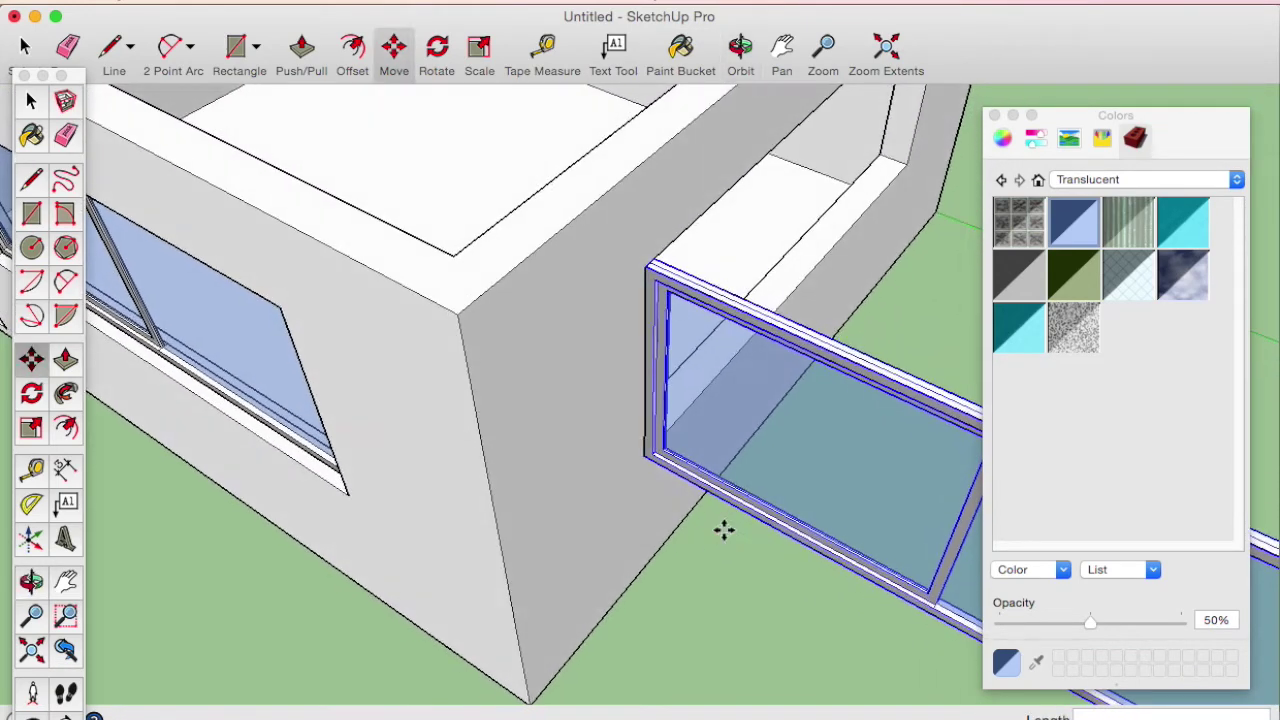
pyautogui.click(32, 394)
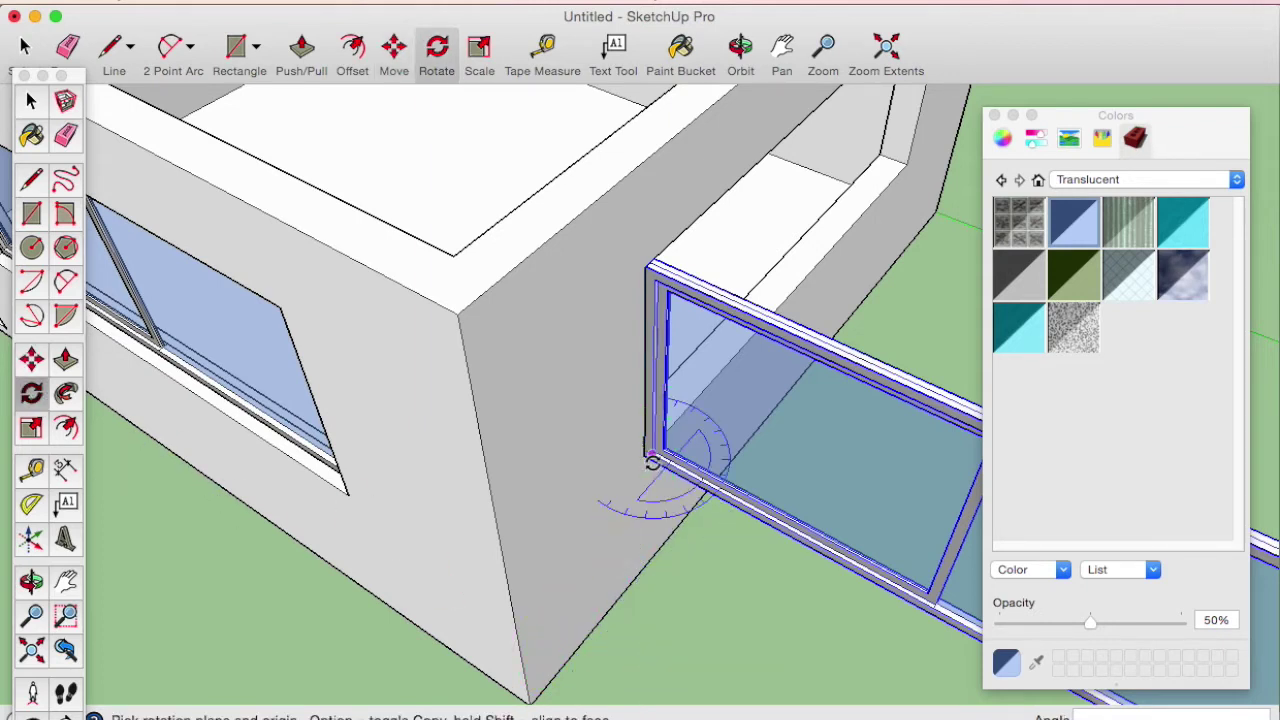
# Step: Rotate the copied frame about its corner so it lies along the side wall
pyautogui.click(645, 457)
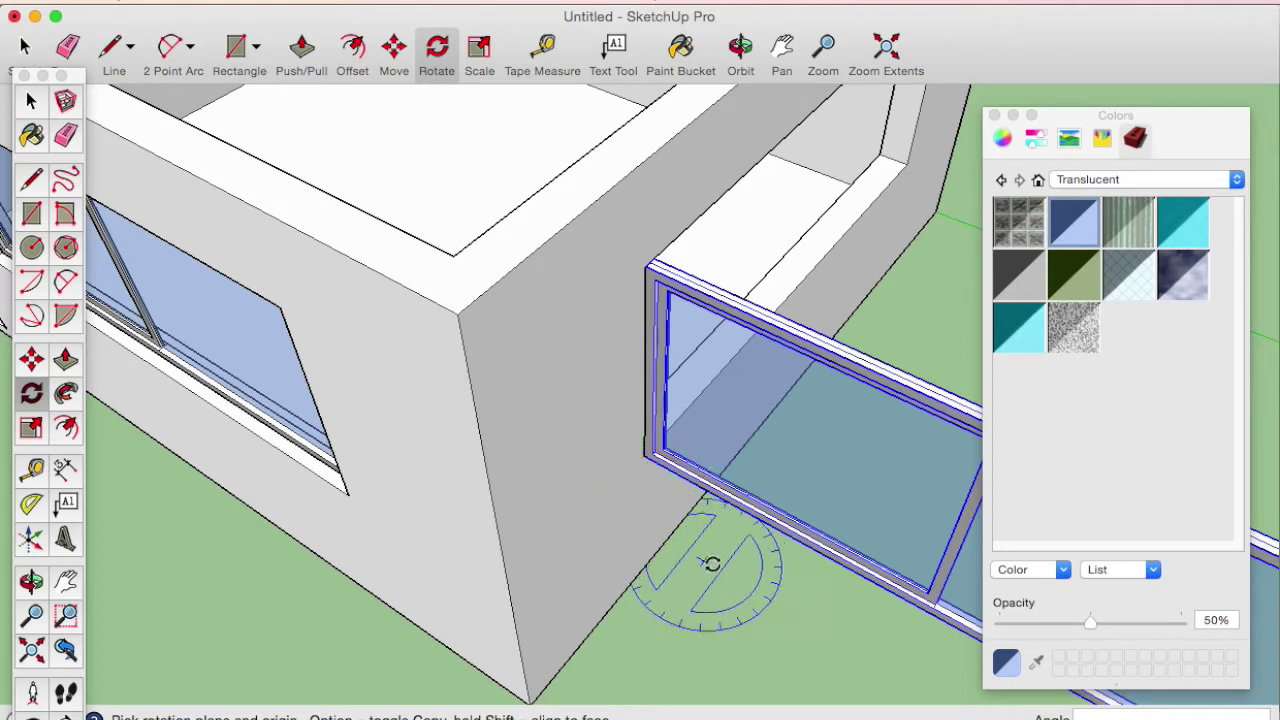
pyautogui.scroll(3, 711, 566)
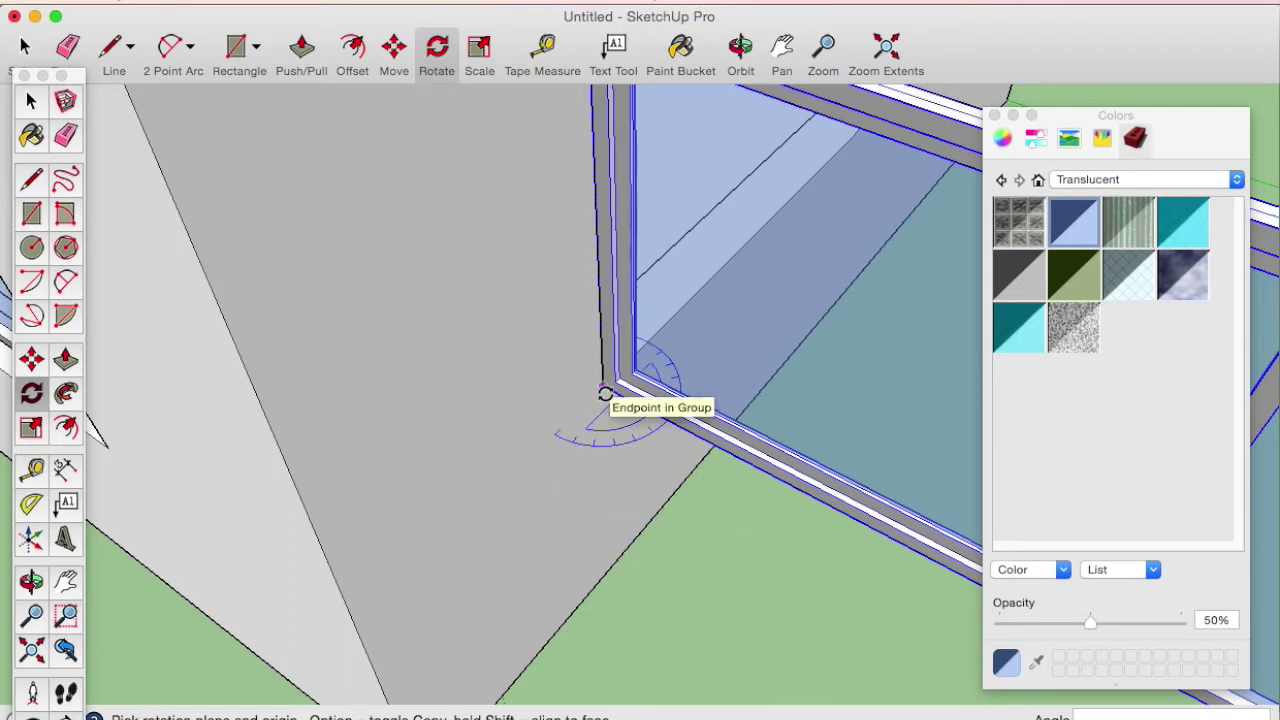
pyautogui.moveTo(603, 388); pyautogui.dragTo(710, 447)
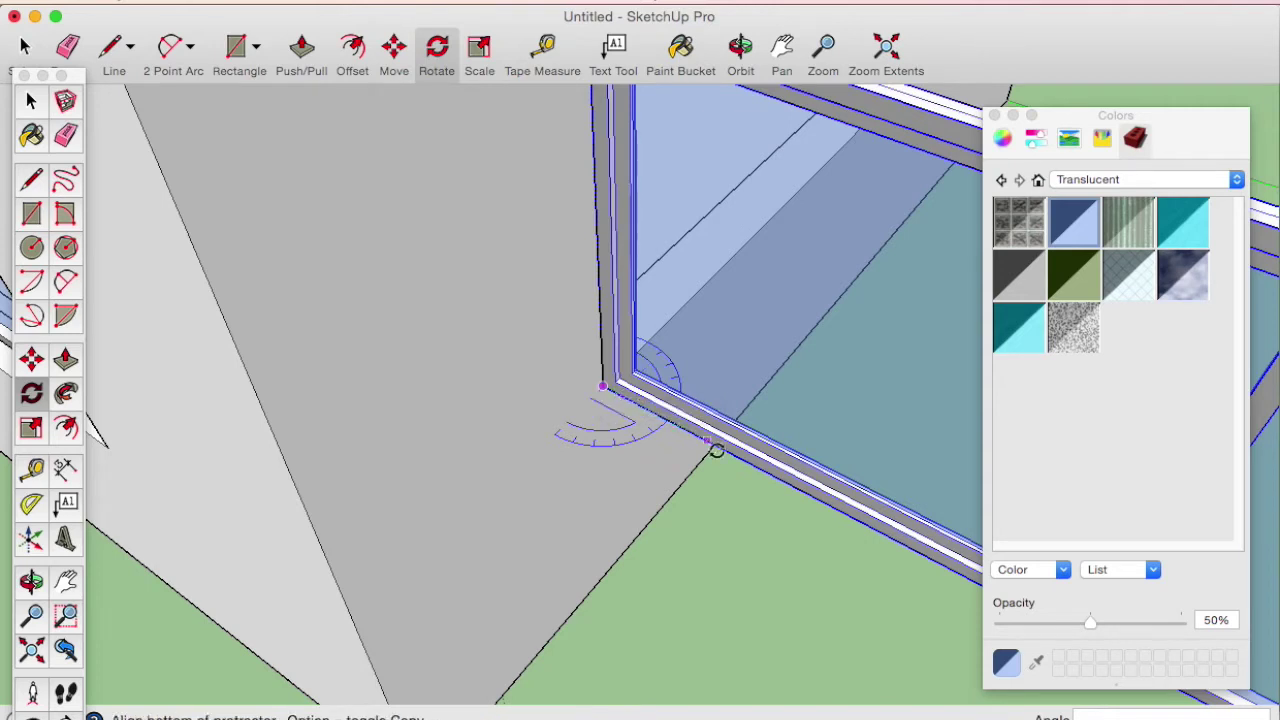
pyautogui.click(756, 466)
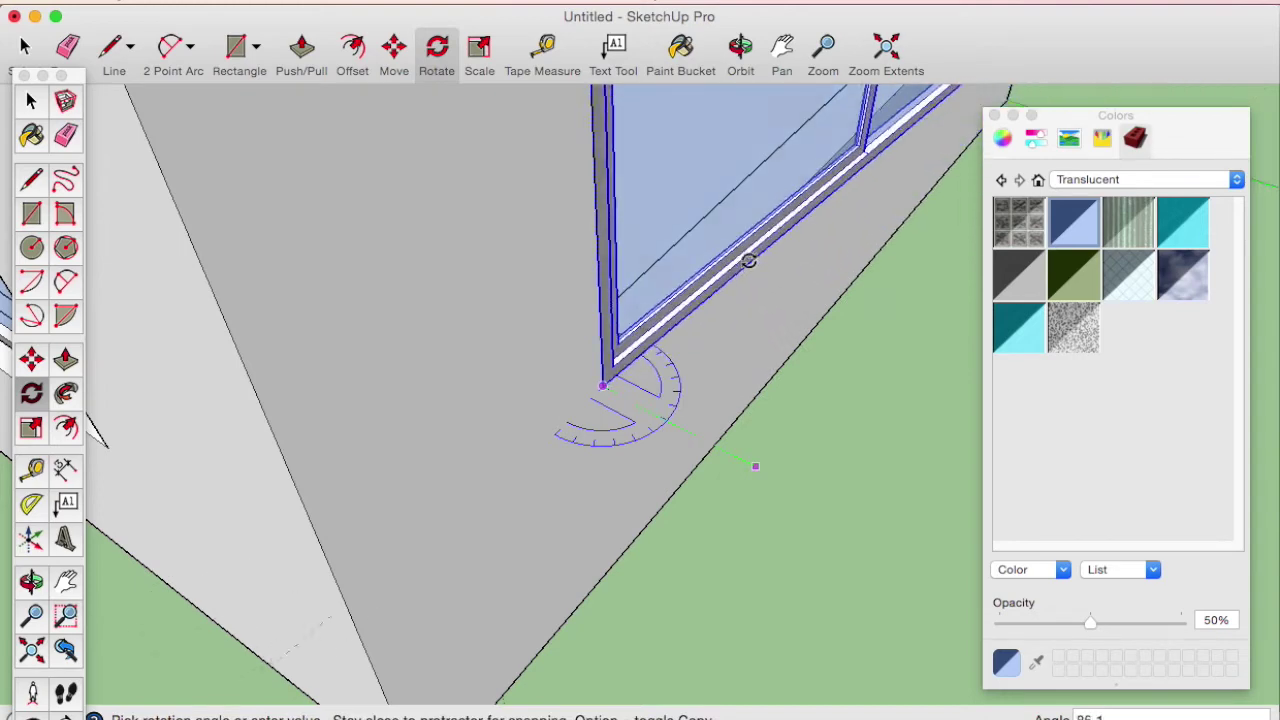
pyautogui.click(757, 260)
pyautogui.moveTo(757, 277)
pyautogui.mouseDown(button='middle')
pyautogui.moveTo(486, 323)
pyautogui.moveTo(371, 320)
pyautogui.mouseUp(button='middle')
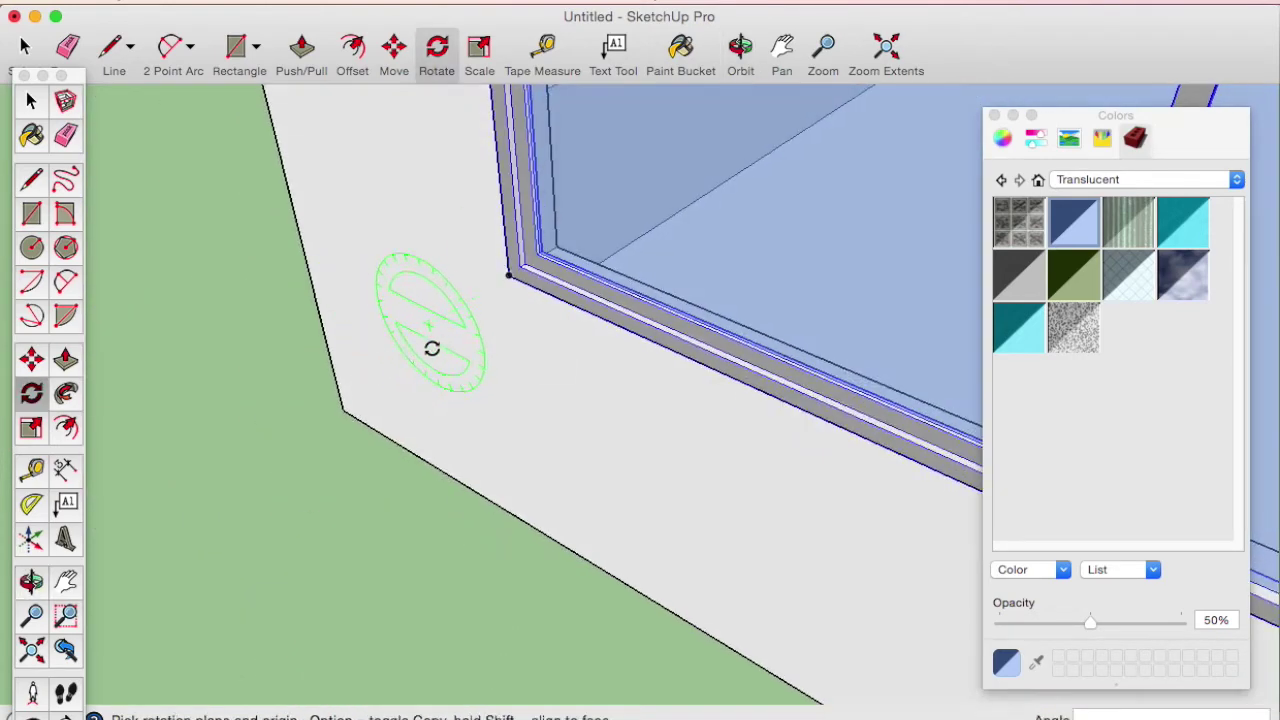
# Step: Move the rotated window into the side wall opening and view both walls
pyautogui.click(31, 358)
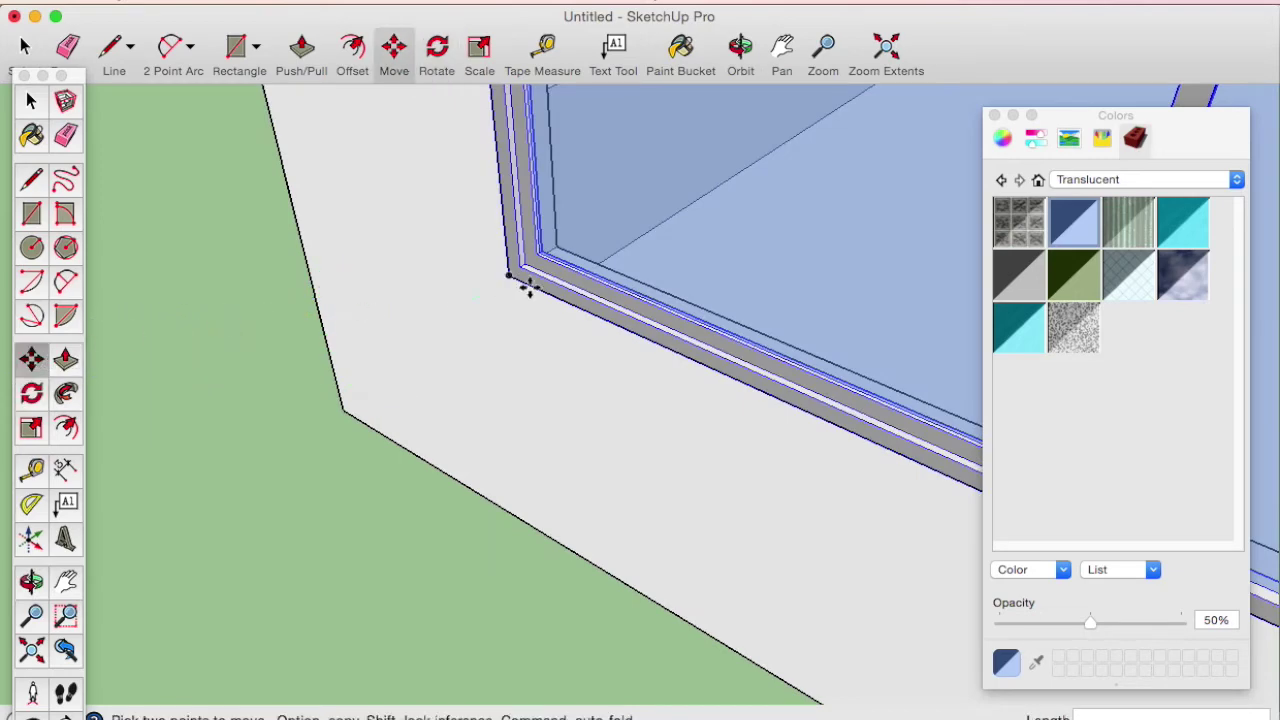
pyautogui.click(512, 277)
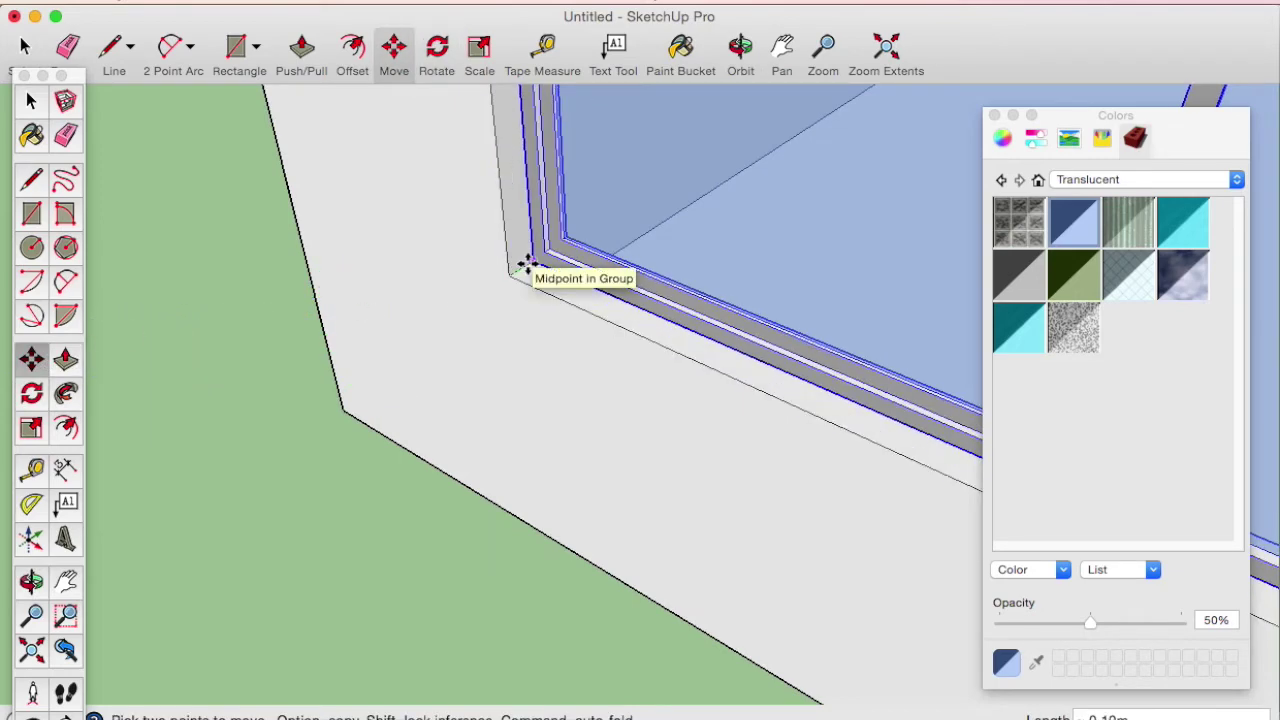
pyautogui.scroll(-3, 490, 300)
pyautogui.scroll(-3, 440, 335)
pyautogui.moveTo(429, 337); pyautogui.dragTo(801, 259, button='middle')
pyautogui.moveTo(477, 334)
pyautogui.mouseDown(button='middle')
pyautogui.moveTo(606, 329)
pyautogui.moveTo(352, 389)
pyautogui.moveTo(214, 400)
pyautogui.moveTo(291, 394)
pyautogui.moveTo(486, 474)
pyautogui.mouseUp(button='middle')
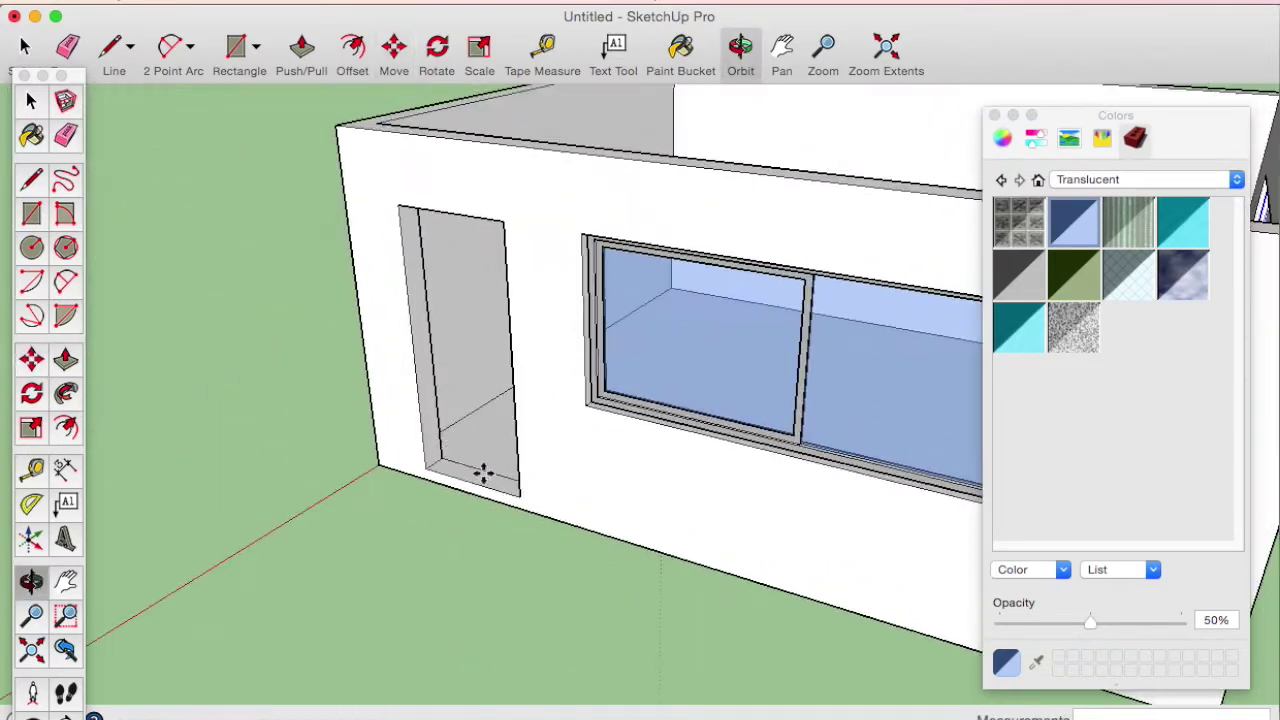
# Step: Draw a rectangle across the door opening and pick light grey from Colors In Model
pyautogui.scroll(2, 393, 404)
pyautogui.moveTo(393, 404)
pyautogui.mouseDown(button='middle')
pyautogui.moveTo(350, 453)
pyautogui.moveTo(300, 420)
pyautogui.mouseUp(button='middle')
pyautogui.scroll(3, 380, 425)
pyautogui.scroll(-3, 390, 420)
pyautogui.click(31, 213)
pyautogui.click(354, 236)
pyautogui.click(515, 607)
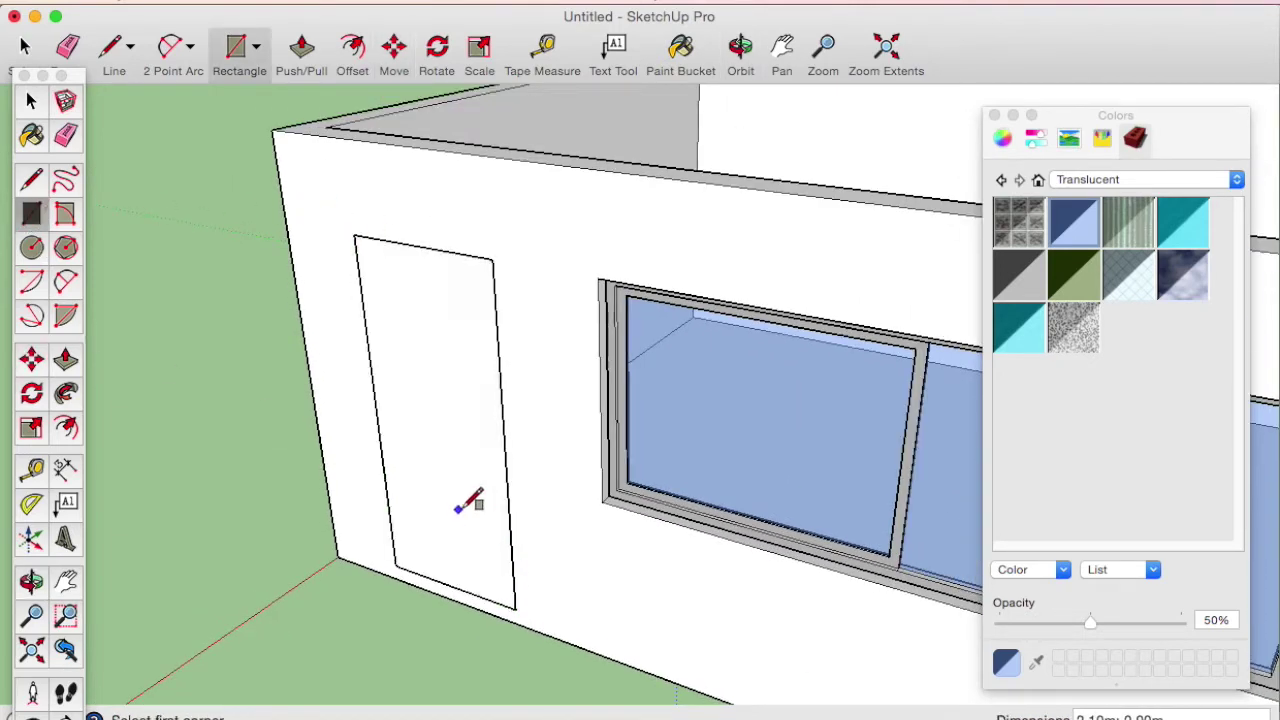
pyautogui.click(1040, 181)
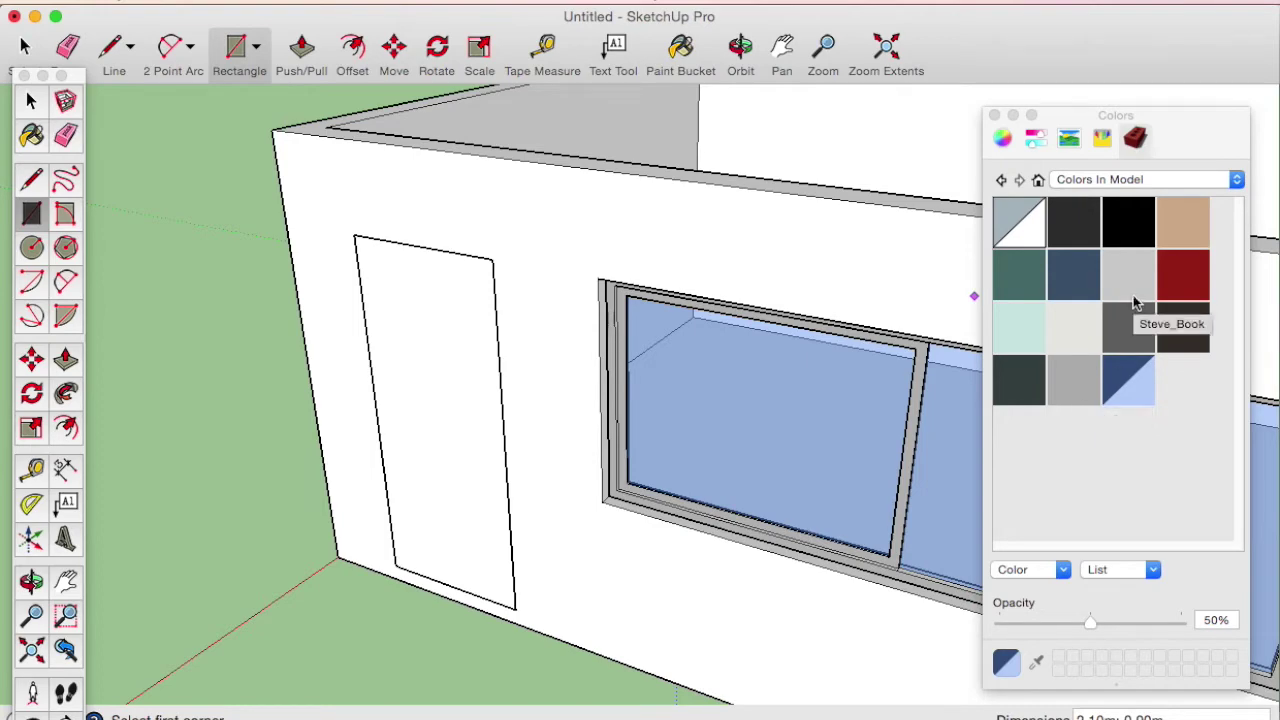
pyautogui.click(1090, 394)
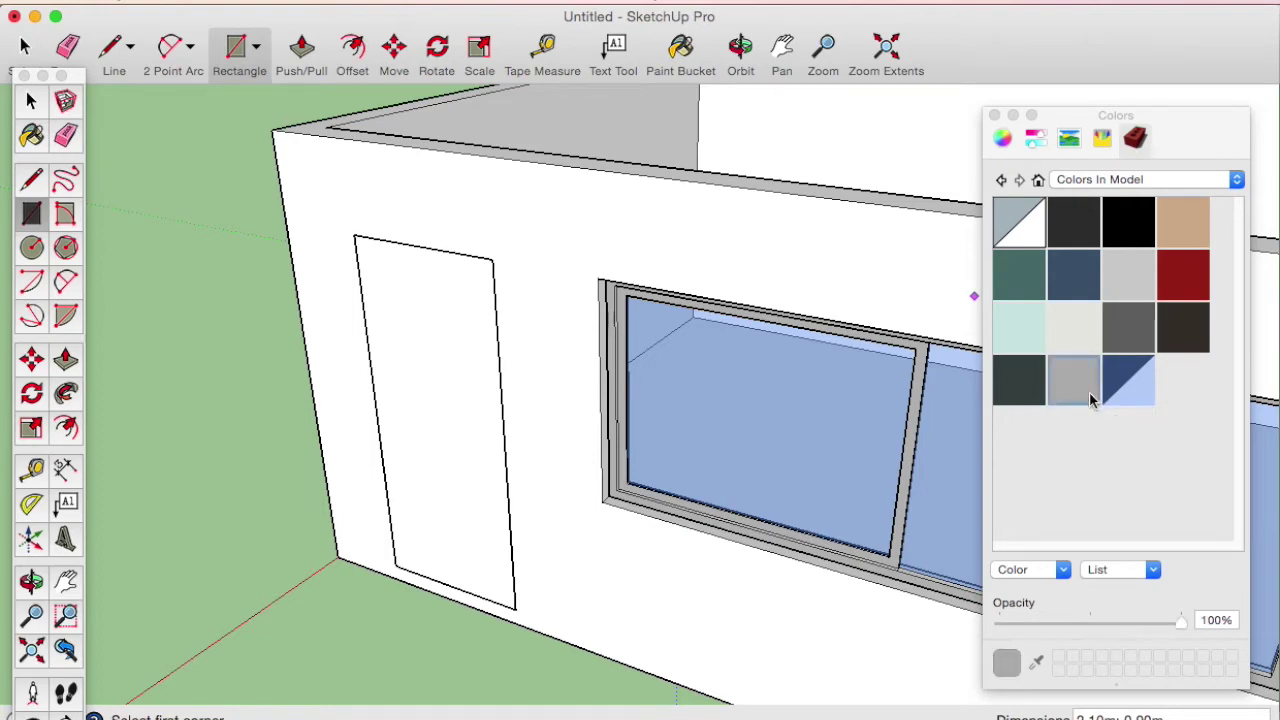
# Step: Paint the door rectangle grey, inspect it from both sides, and select its right edge
pyautogui.click(440, 420)
pyautogui.moveTo(463, 357); pyautogui.dragTo(586, 329, button='middle')
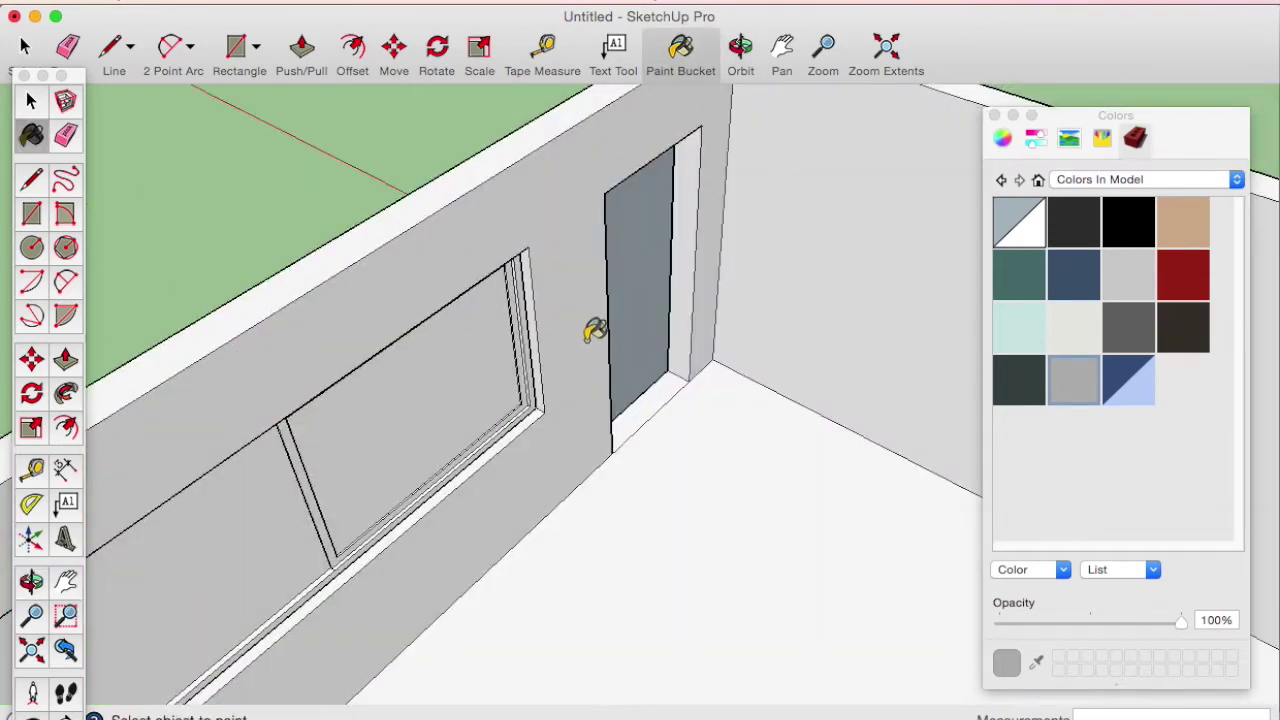
pyautogui.moveTo(429, 366)
pyautogui.mouseDown(button='middle')
pyautogui.moveTo(660, 388)
pyautogui.moveTo(680, 371)
pyautogui.moveTo(546, 343)
pyautogui.mouseUp(button='middle')
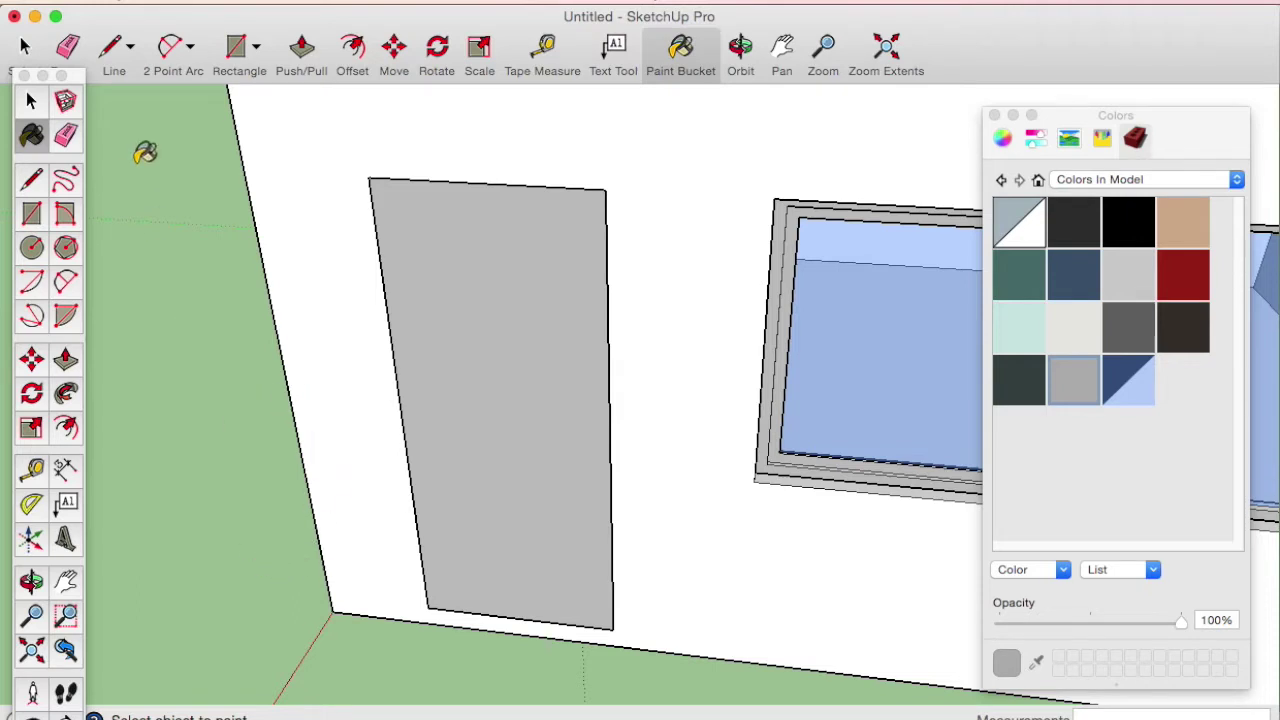
pyautogui.click(25, 46)
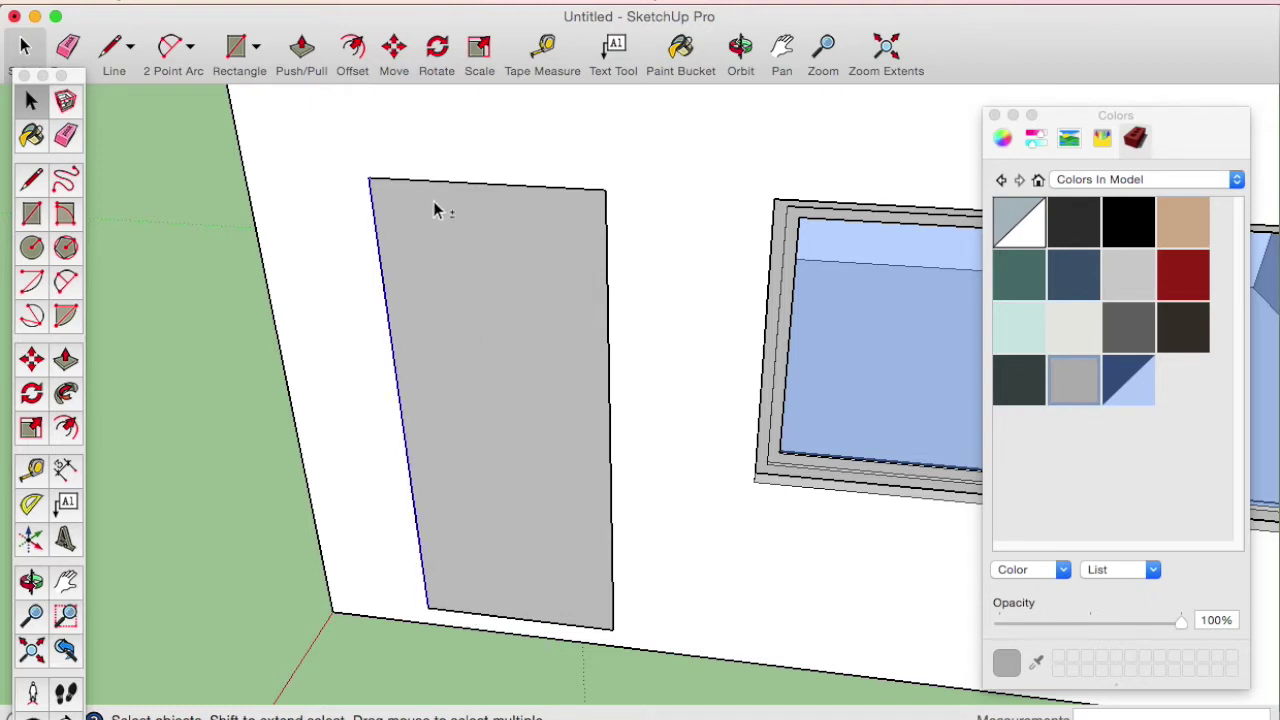
pyautogui.keyDown('shift'); pyautogui.click(609, 323); pyautogui.keyUp('shift')
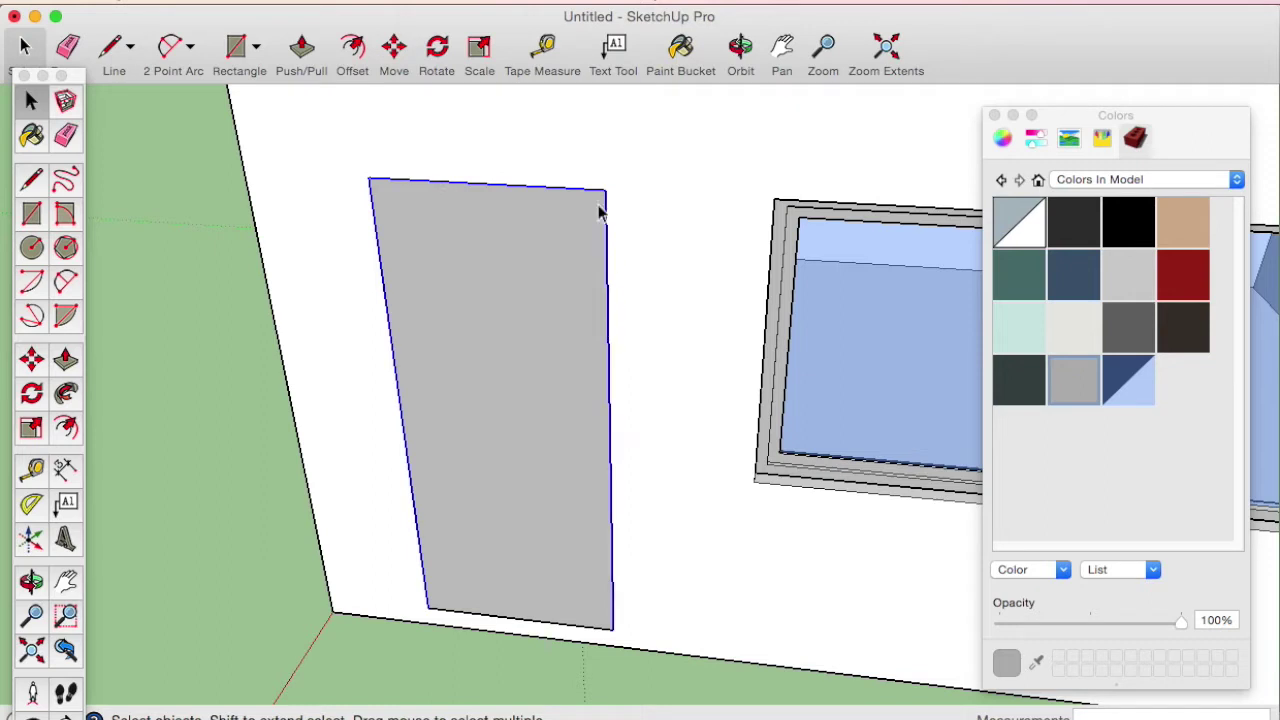
# Step: Offset the door outline inward and pull the border frame outward
pyautogui.click(66, 430)
pyautogui.click(405, 455)
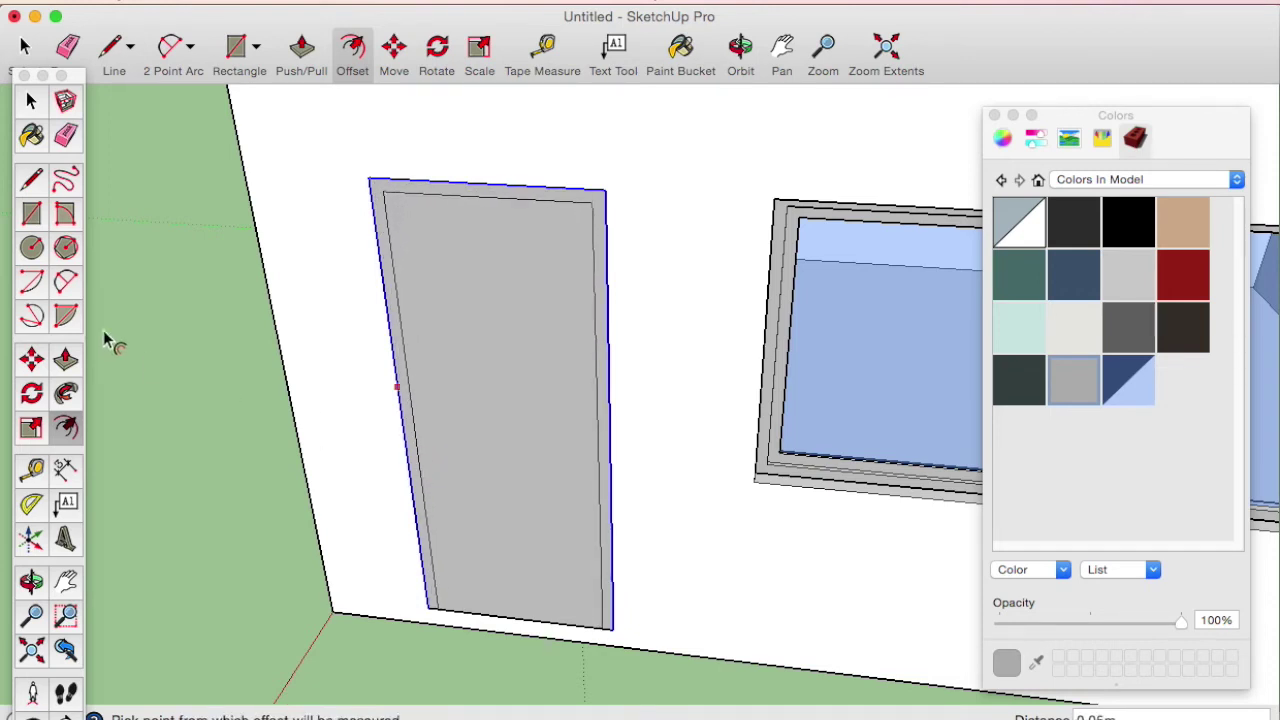
pyautogui.click(63, 362)
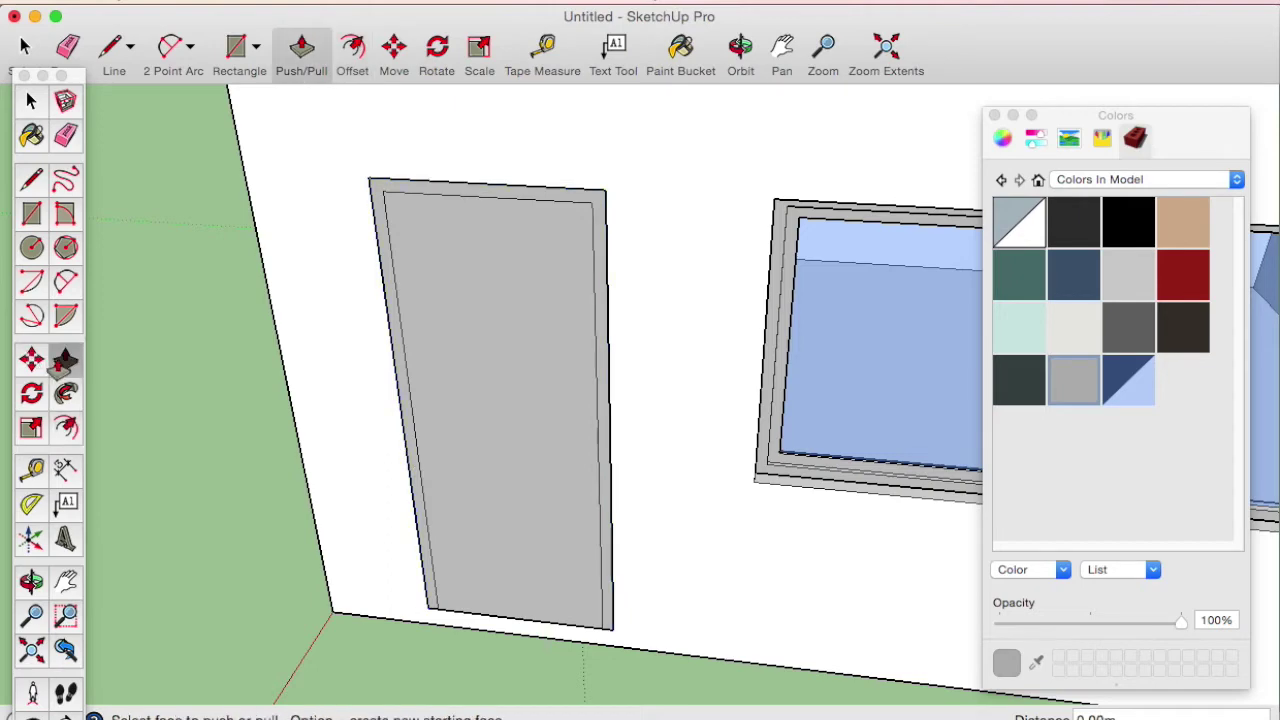
pyautogui.click(420, 566)
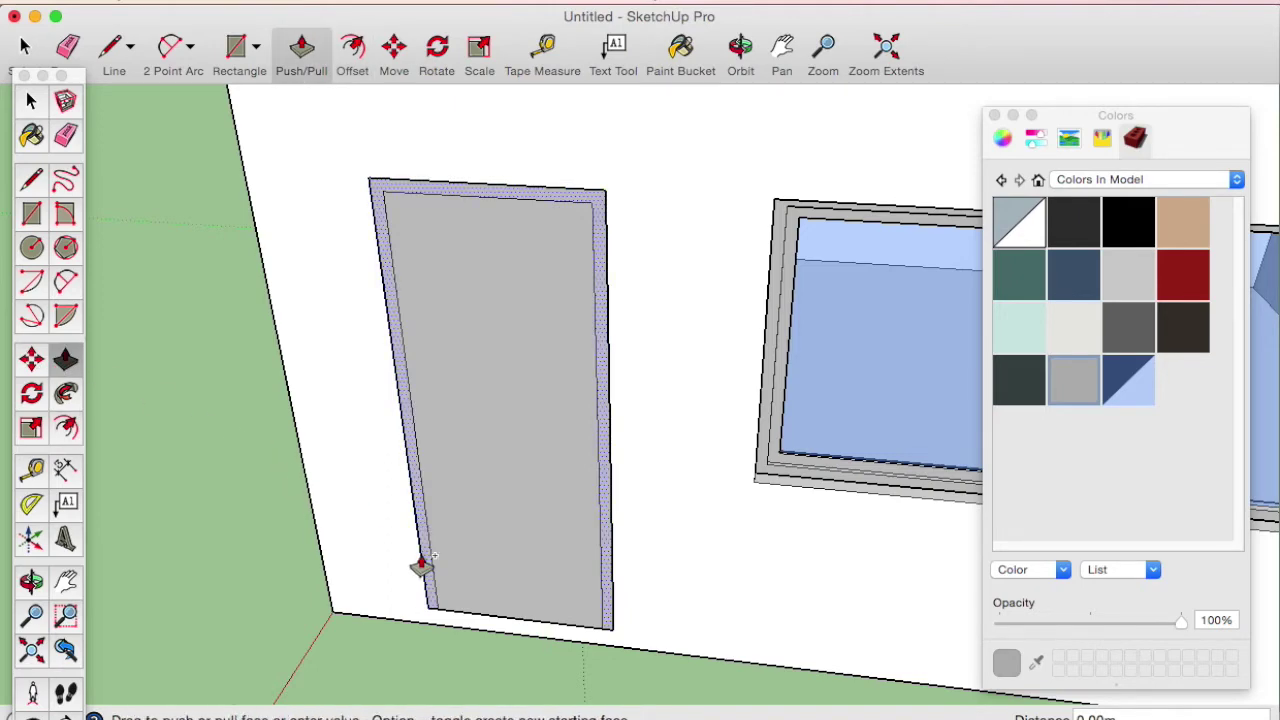
pyautogui.click(420, 566)
# Step: Extrude the door's border frame from the room interior side as well
pyautogui.moveTo(526, 391)
pyautogui.mouseDown(button='middle')
pyautogui.moveTo(580, 429)
pyautogui.moveTo(449, 434)
pyautogui.mouseUp(button='middle')
pyautogui.scroll(3, 700, 430)
pyautogui.click(806, 462)
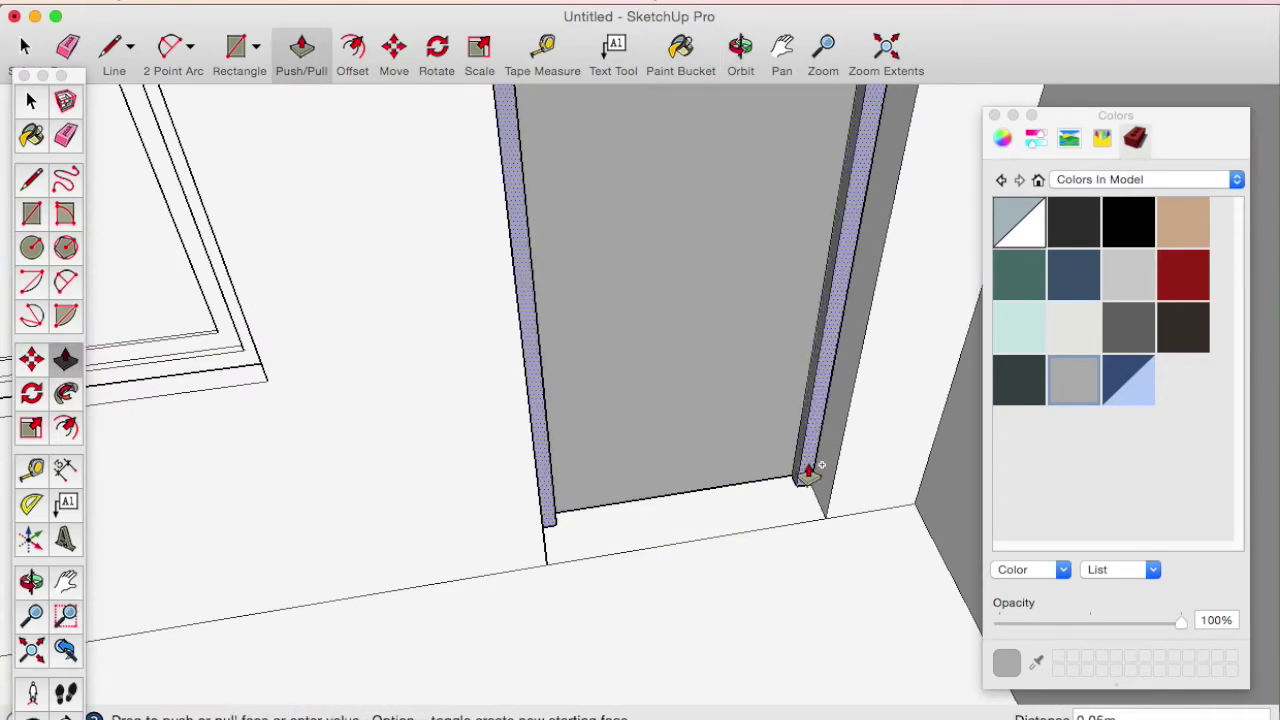
pyautogui.click(808, 470)
pyautogui.moveTo(780, 471)
pyautogui.mouseDown(button='middle')
pyautogui.moveTo(613, 439)
pyautogui.moveTo(909, 434)
pyautogui.moveTo(791, 409)
pyautogui.moveTo(723, 437)
pyautogui.mouseUp(button='middle')
# Step: Select the door panel with its edges and bring up its context menu
pyautogui.press('space')
pyautogui.doubleClick(578, 375)
pyautogui.rightClick(578, 375)
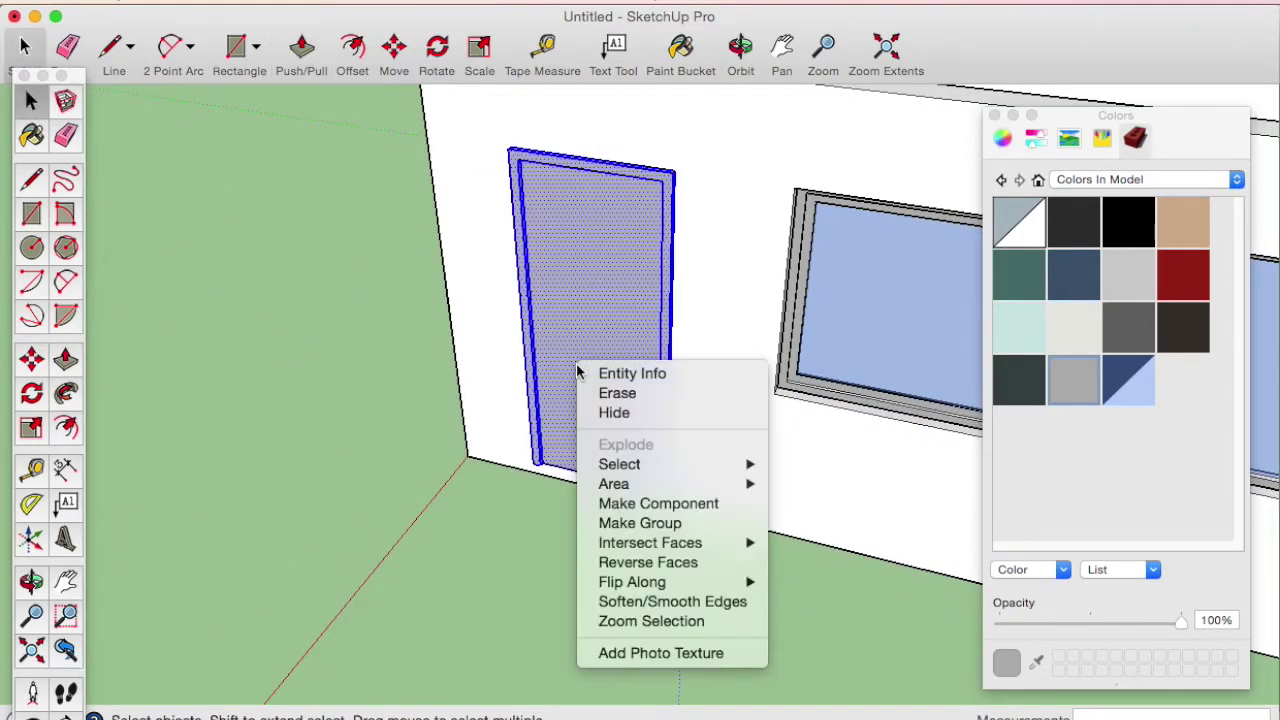
# Step: Group the finished door and move it into the wall opening
pyautogui.click(650, 523)
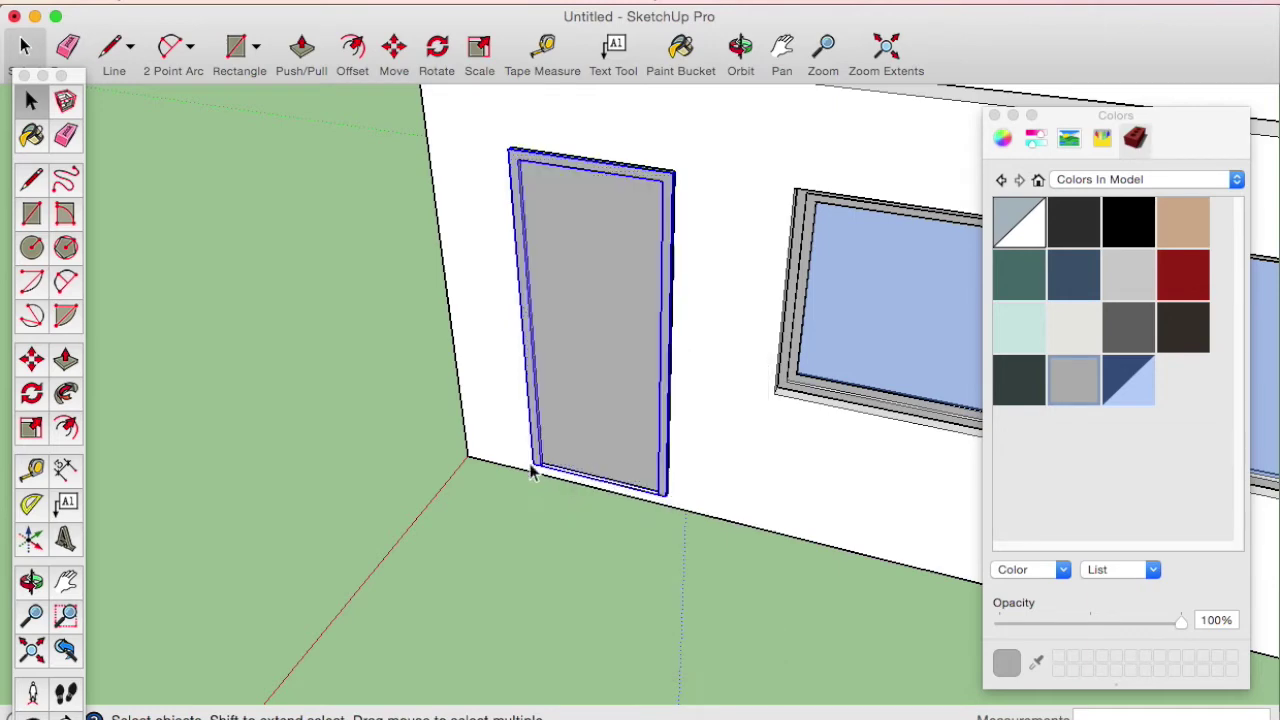
pyautogui.scroll(3, 565, 437)
pyautogui.press('m')
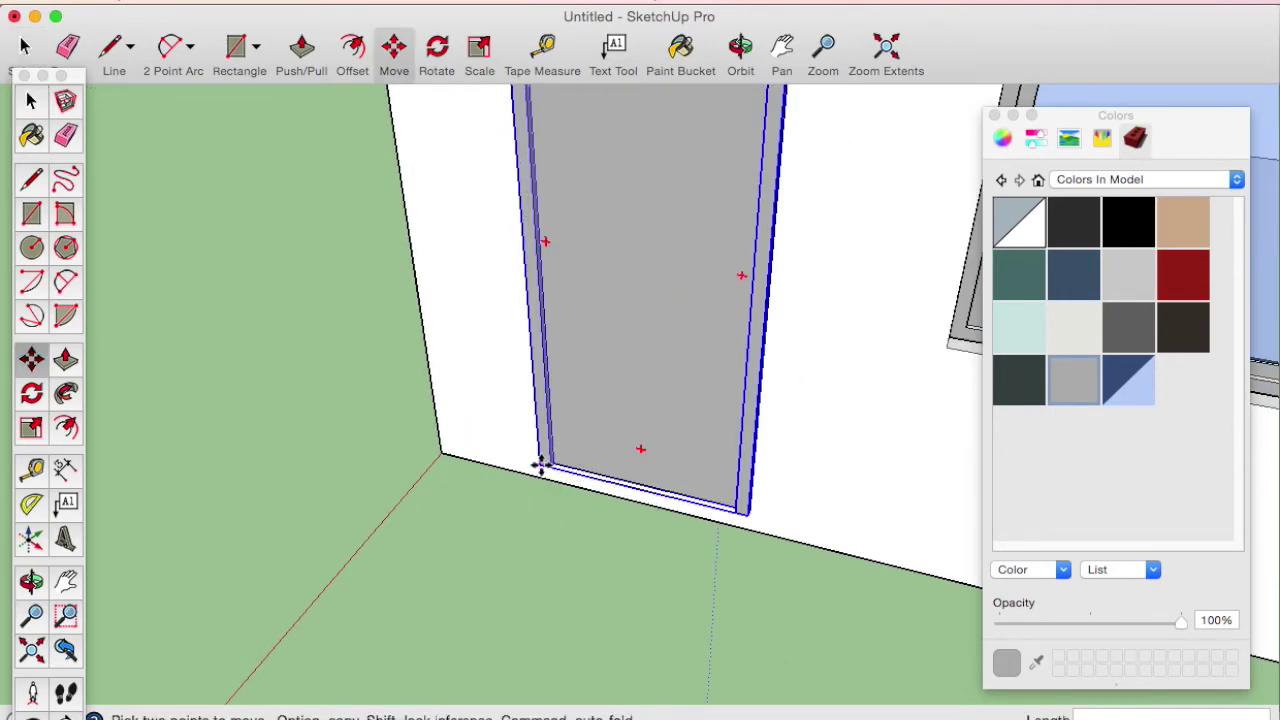
pyautogui.scroll(2, 538, 462)
pyautogui.scroll(2, 545, 458)
pyautogui.scroll(1, 547, 456)
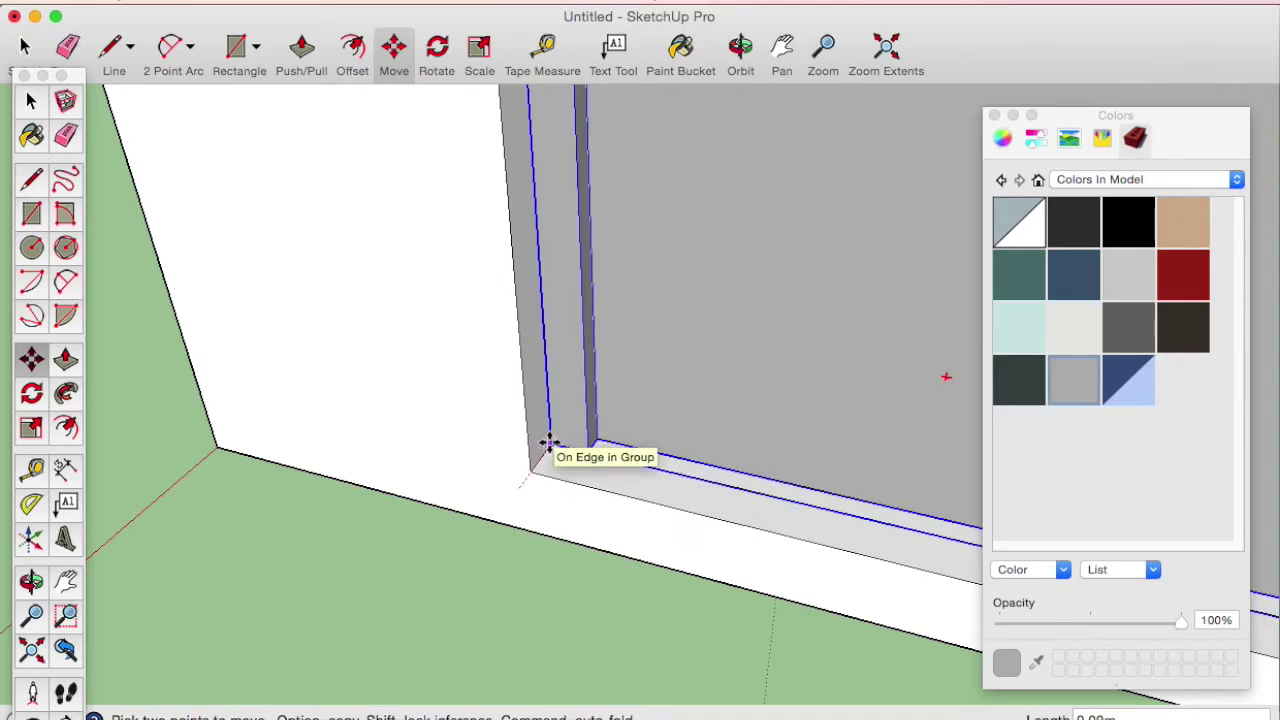
# Step: Orbit out to view the whole house with its door and windows
pyautogui.scroll(-2, 534, 443)
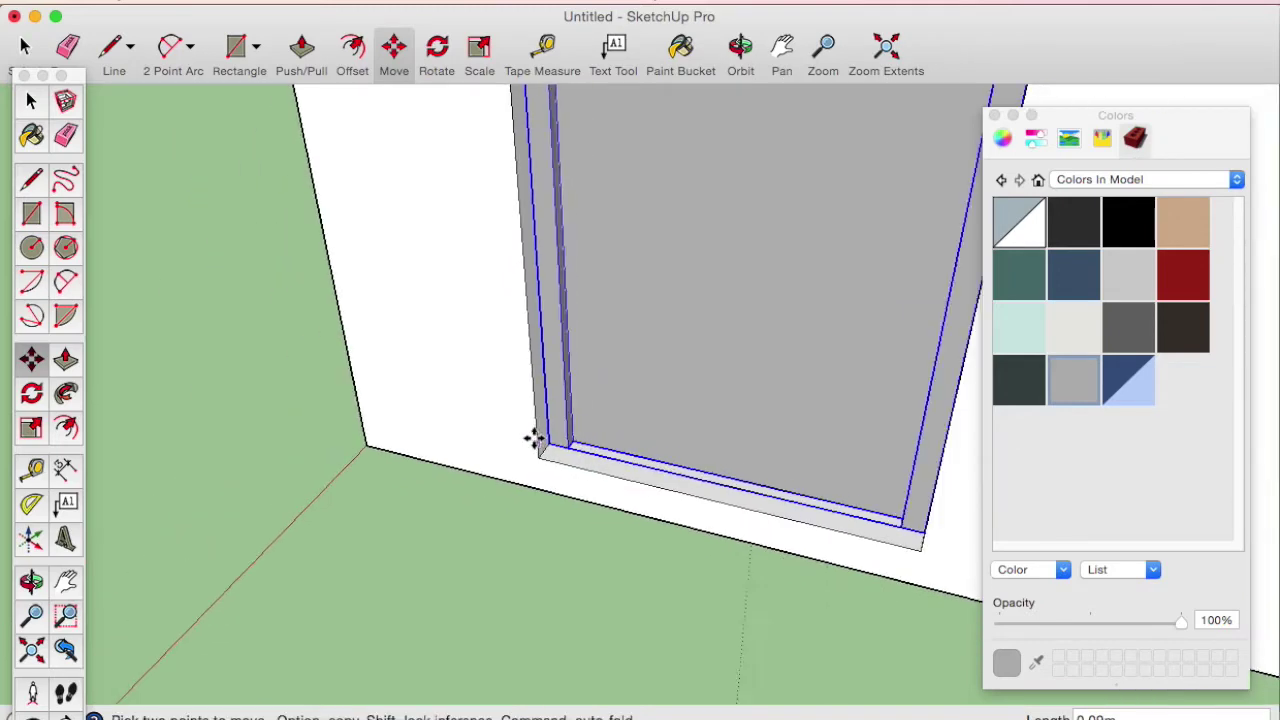
pyautogui.scroll(-2, 526, 437)
pyautogui.moveTo(526, 437); pyautogui.dragTo(701, 417, button='middle')
pyautogui.scroll(-2, 820, 434)
pyautogui.moveTo(820, 434)
pyautogui.mouseDown(button='middle')
pyautogui.moveTo(837, 417)
pyautogui.moveTo(438, 399)
pyautogui.moveTo(360, 209)
pyautogui.moveTo(766, 214)
pyautogui.moveTo(860, 306)
pyautogui.moveTo(609, 455)
pyautogui.moveTo(371, 414)
pyautogui.moveTo(671, 417)
pyautogui.moveTo(480, 460)
pyautogui.moveTo(516, 448)
pyautogui.mouseUp(button='middle')
pyautogui.scroll(-2, 820, 426)
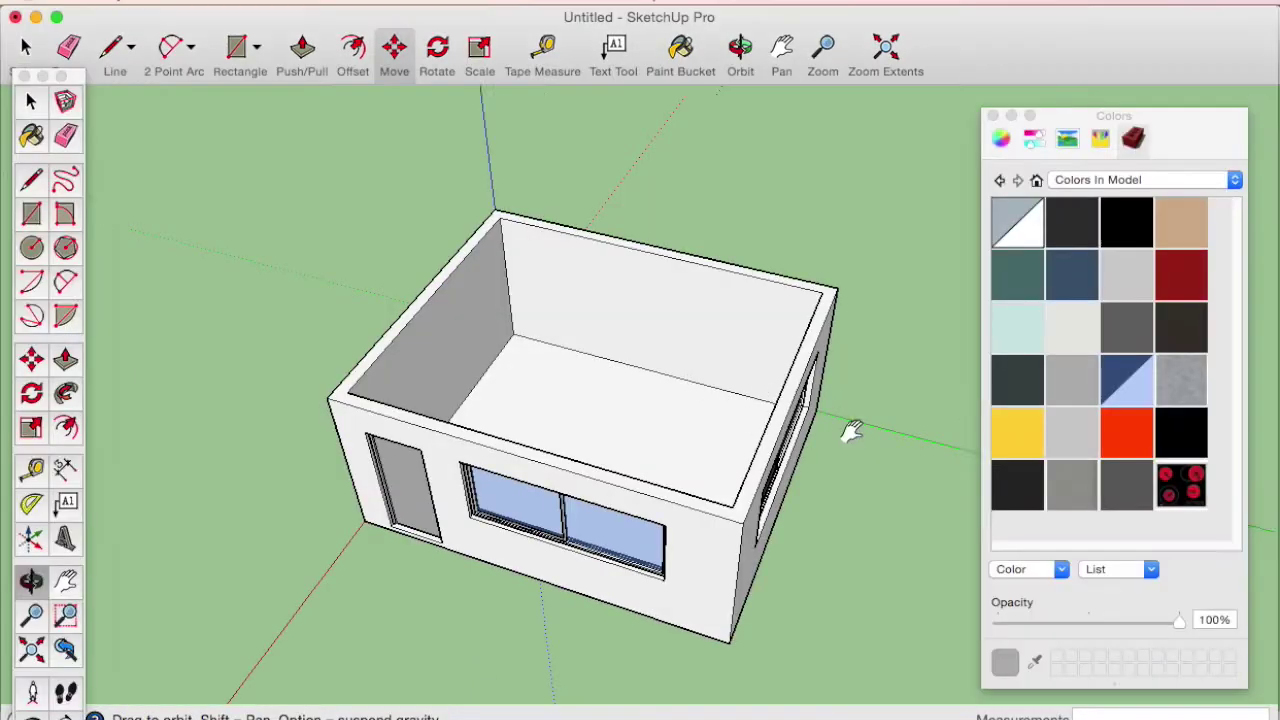
pyautogui.moveTo(851, 434)
pyautogui.mouseDown(button='middle')
pyautogui.moveTo(846, 509)
pyautogui.moveTo(760, 362)
pyautogui.mouseUp(button='middle')
pyautogui.moveTo(760, 362)
pyautogui.mouseDown()
pyautogui.moveTo(809, 400)
pyautogui.moveTo(723, 423)
pyautogui.moveTo(748, 490)
pyautogui.moveTo(808, 486)
pyautogui.moveTo(666, 429)
pyautogui.moveTo(678, 500)
pyautogui.moveTo(671, 466)
pyautogui.moveTo(514, 346)
pyautogui.mouseUp()
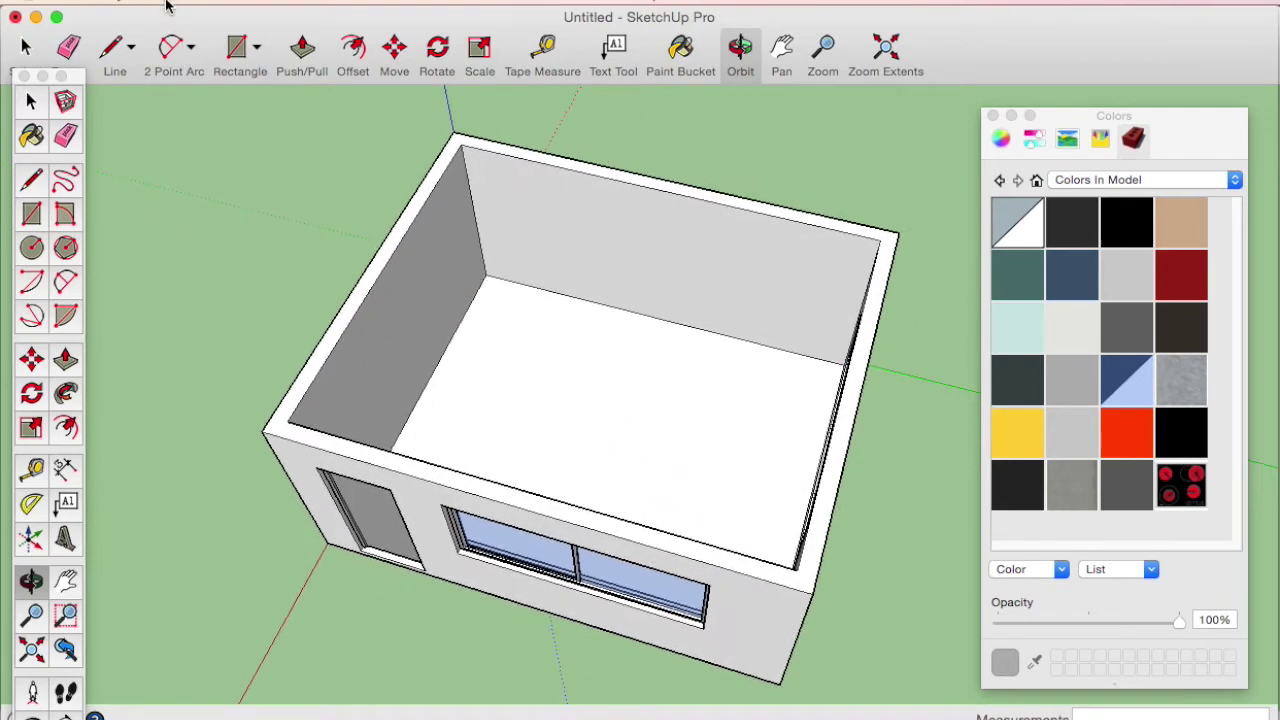
# Step: Import the keuken kitchen model as a SketchUp Files (*.skp) file
pyautogui.click(166, 6)
pyautogui.click(271, 328)
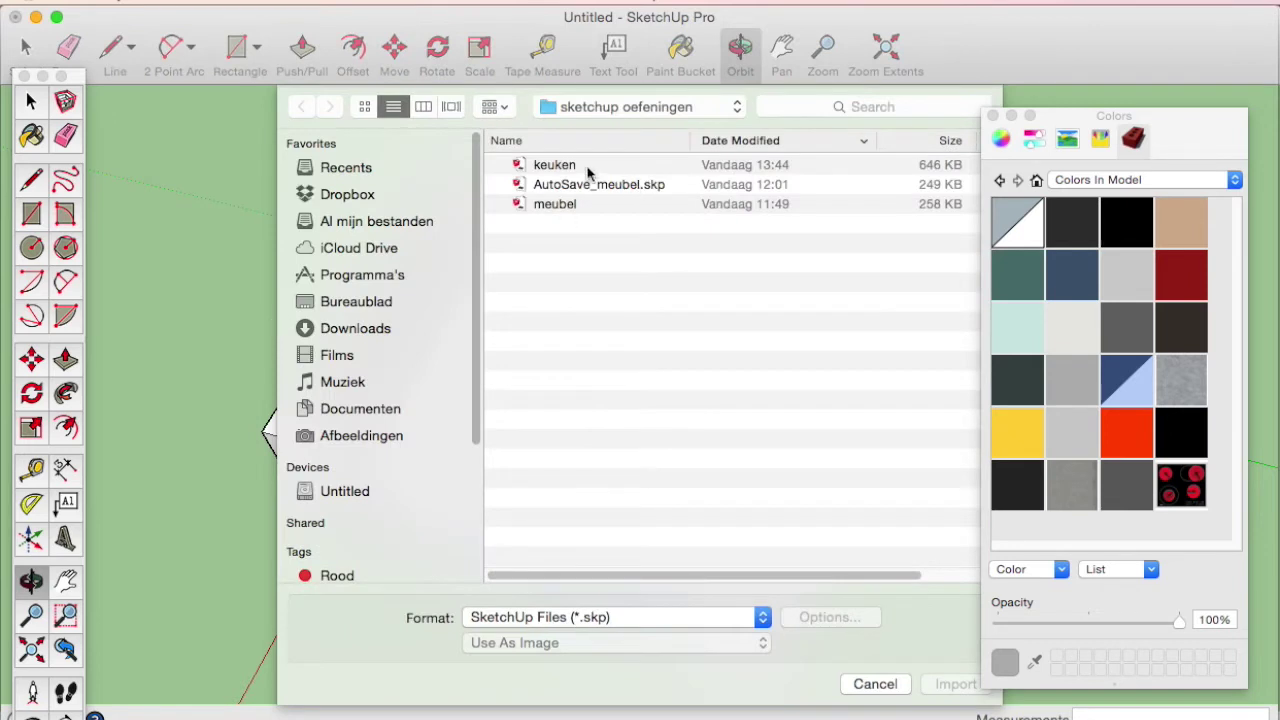
pyautogui.click(578, 168)
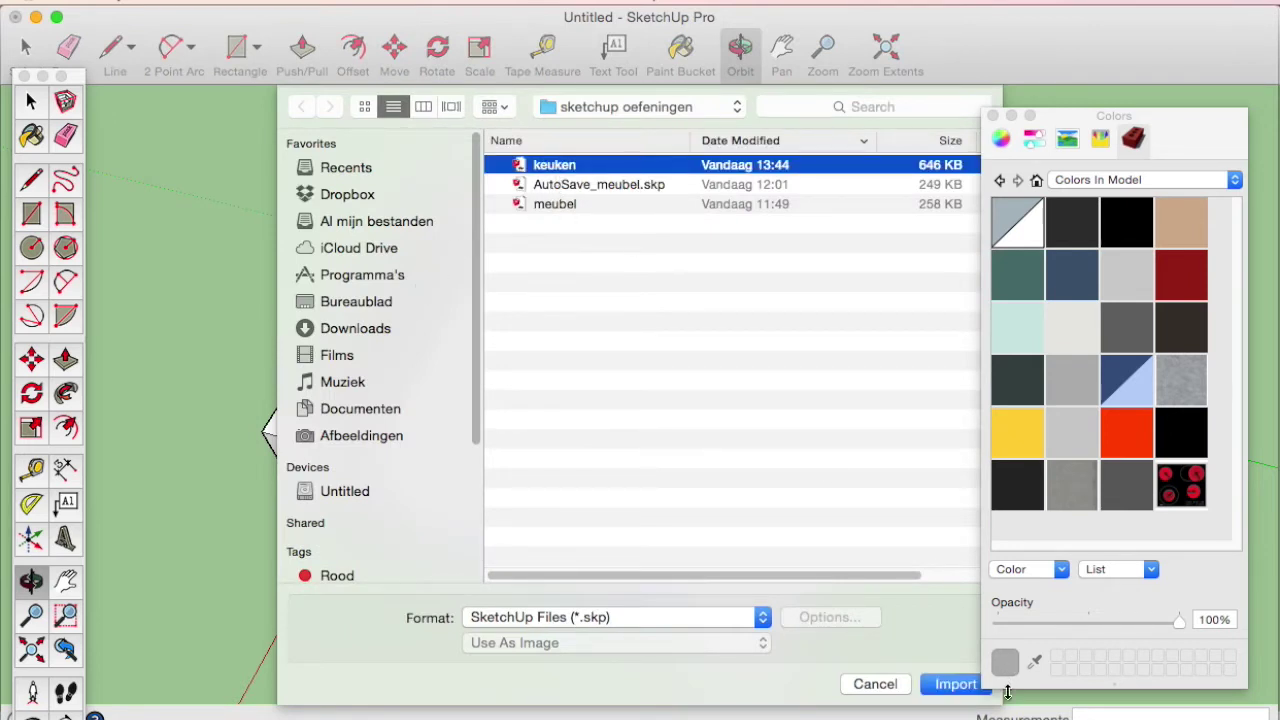
pyautogui.click(677, 620)
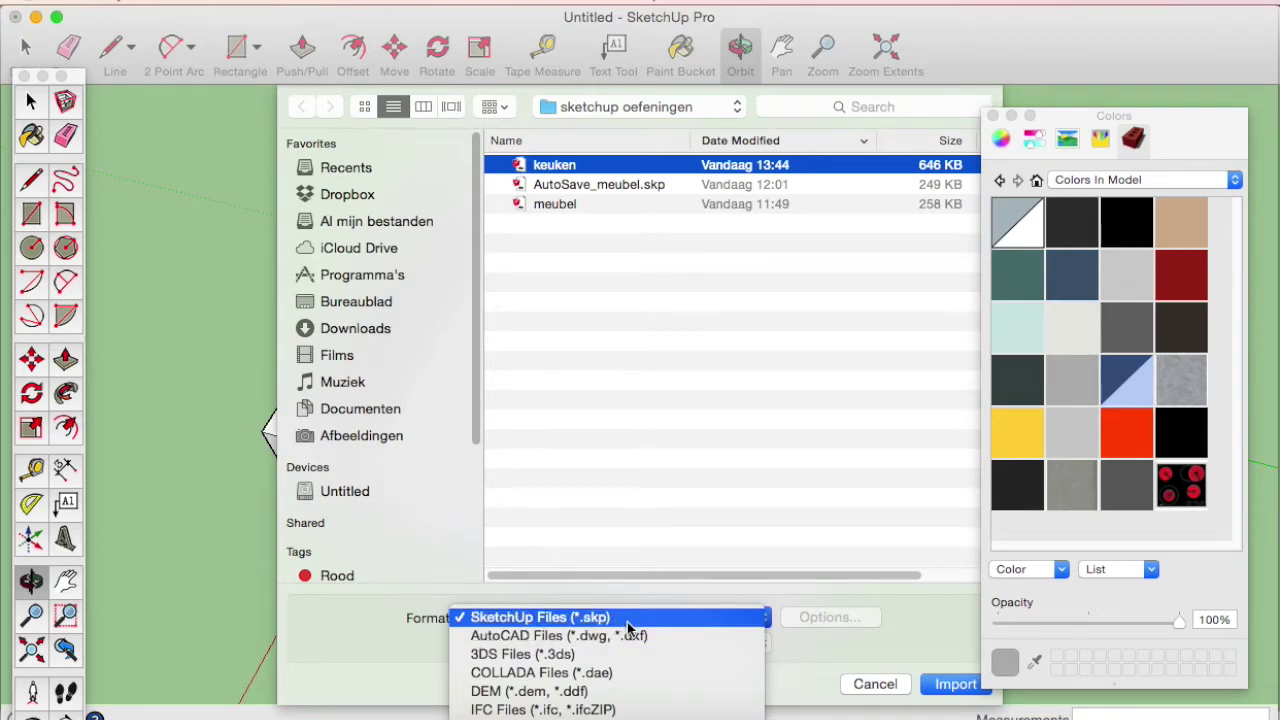
pyautogui.click(627, 619)
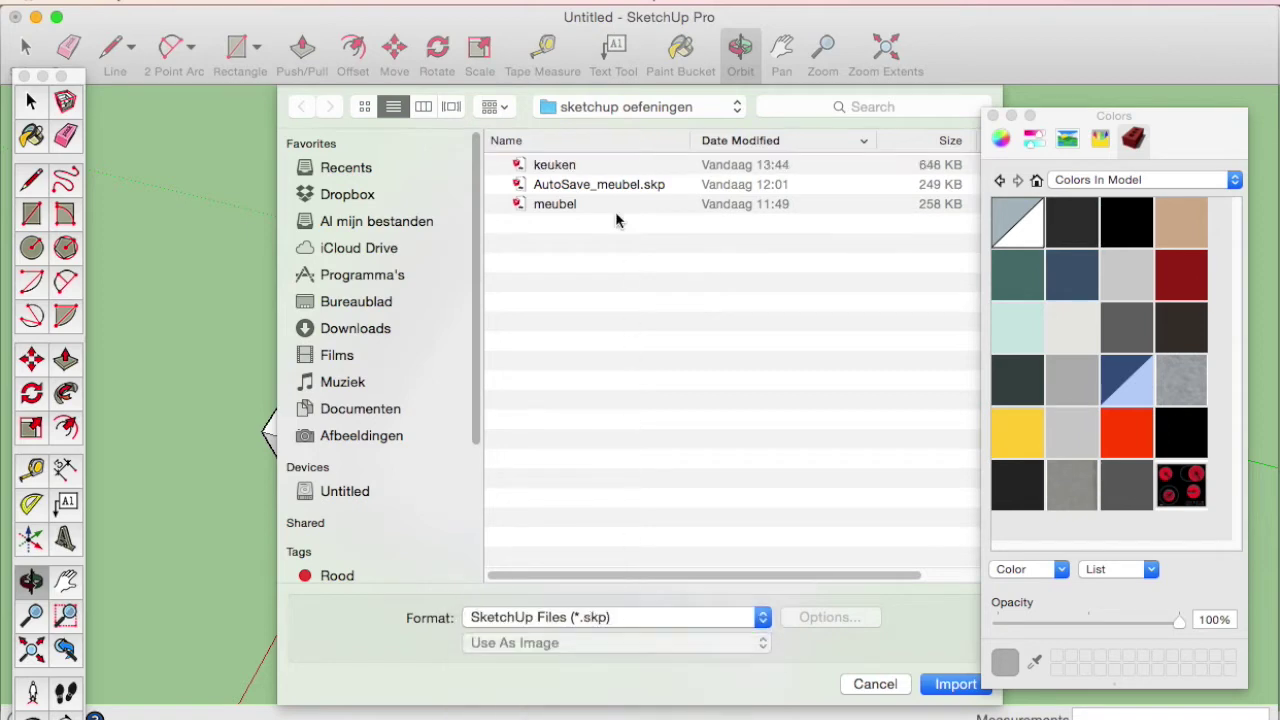
pyautogui.click(581, 167)
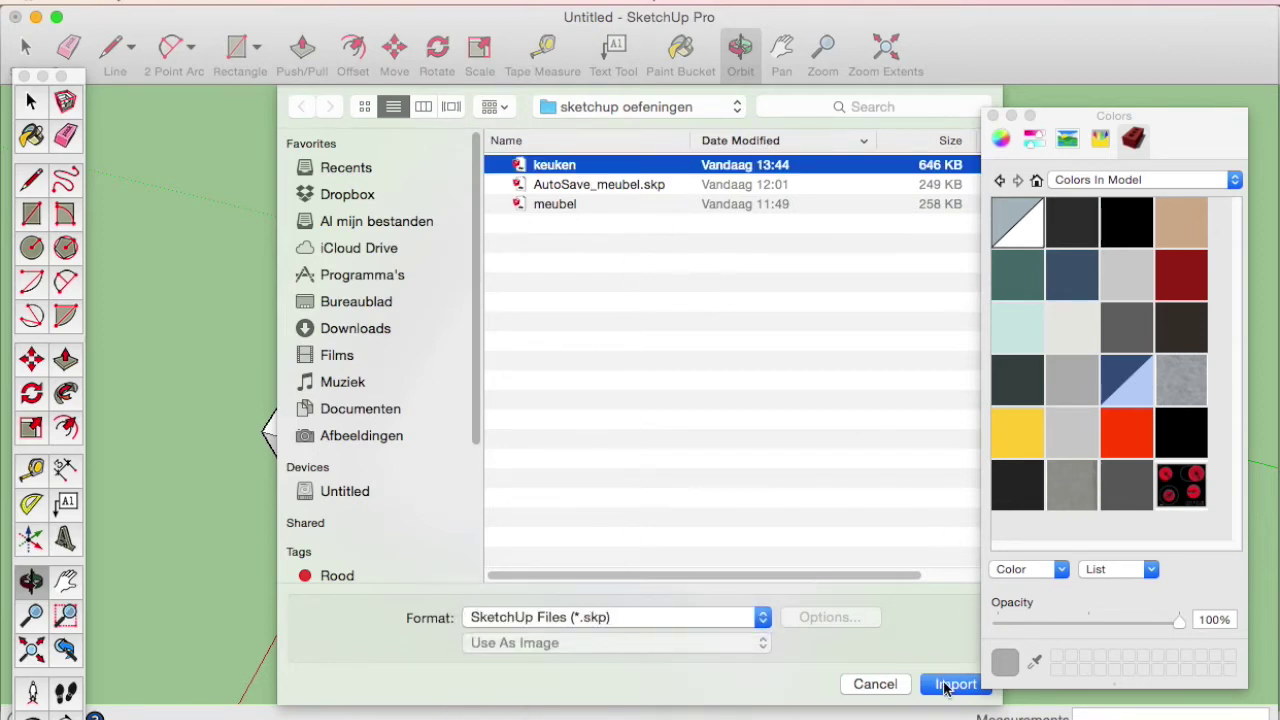
pyautogui.click(955, 684)
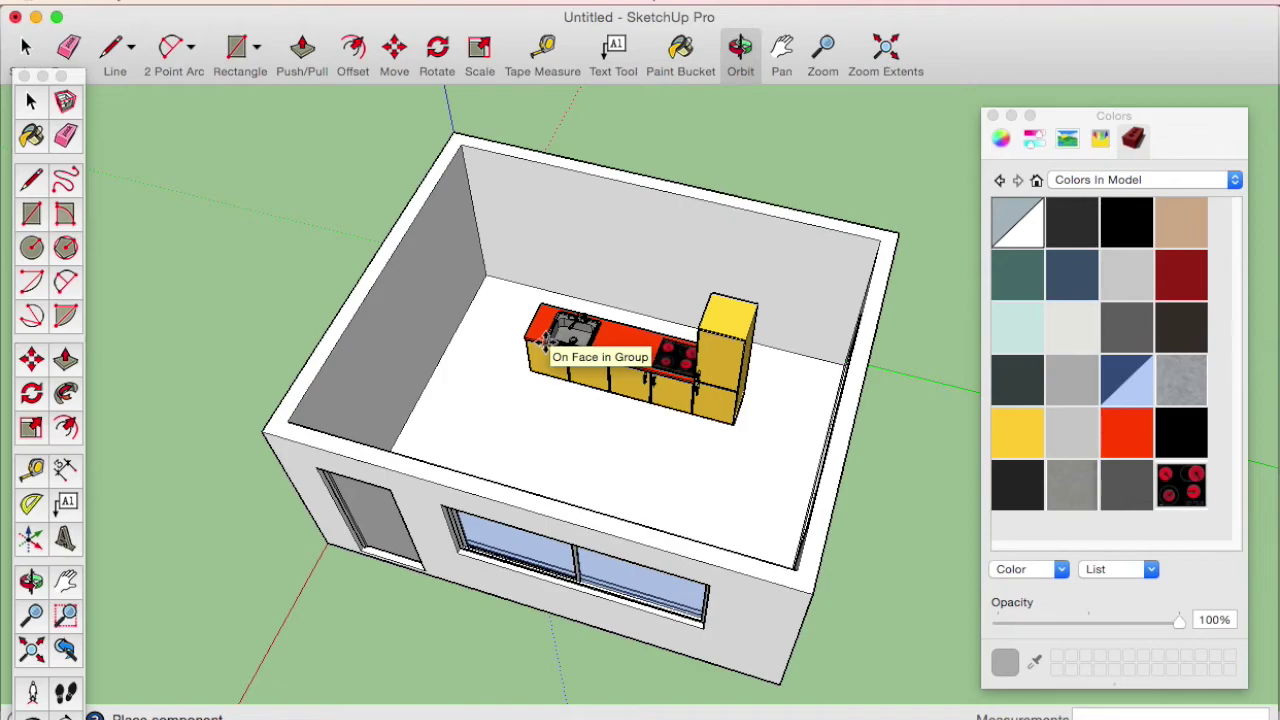
# Step: Drop the imported kitchen unit onto the room floor
pyautogui.click(545, 340)
pyautogui.moveTo(552, 403)
pyautogui.mouseDown(button='middle')
pyautogui.moveTo(860, 363)
pyautogui.moveTo(837, 251)
pyautogui.moveTo(728, 323)
pyautogui.moveTo(408, 357)
pyautogui.mouseUp(button='middle')
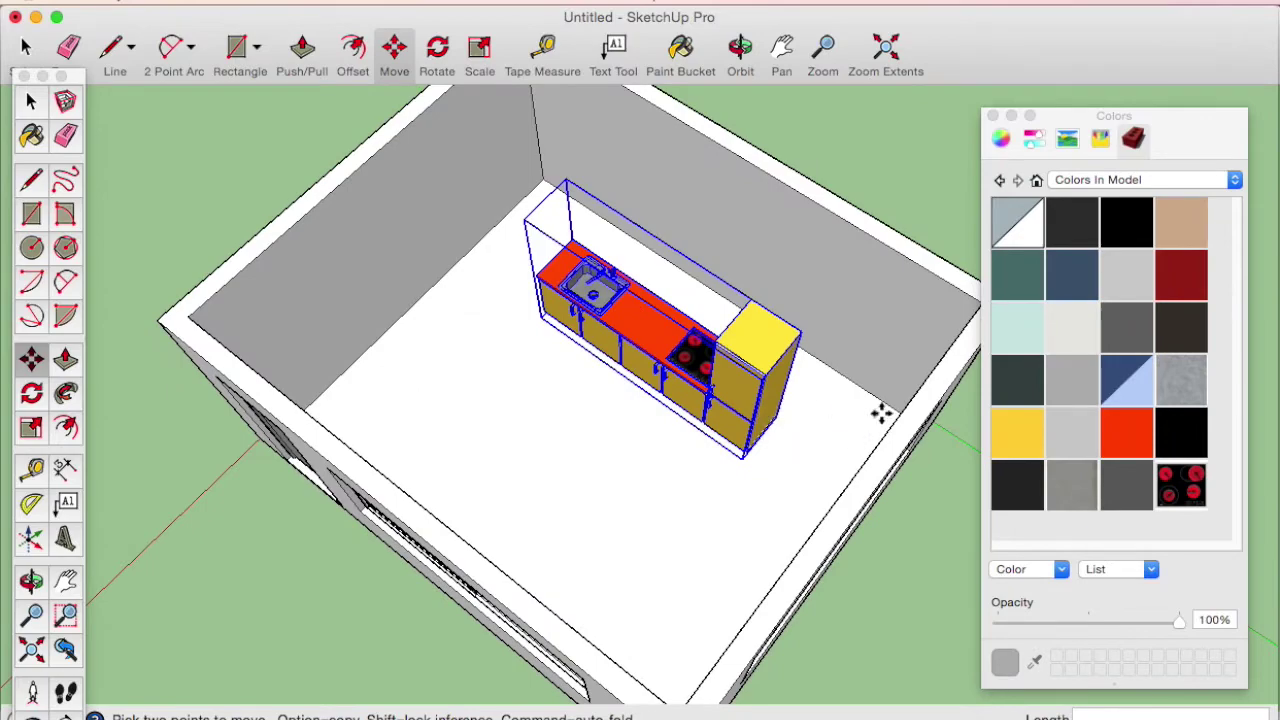
pyautogui.moveTo(646, 444)
pyautogui.mouseDown(button='middle')
pyautogui.moveTo(706, 449)
pyautogui.moveTo(654, 449)
pyautogui.mouseUp(button='middle')
pyautogui.scroll(3, 645, 418)
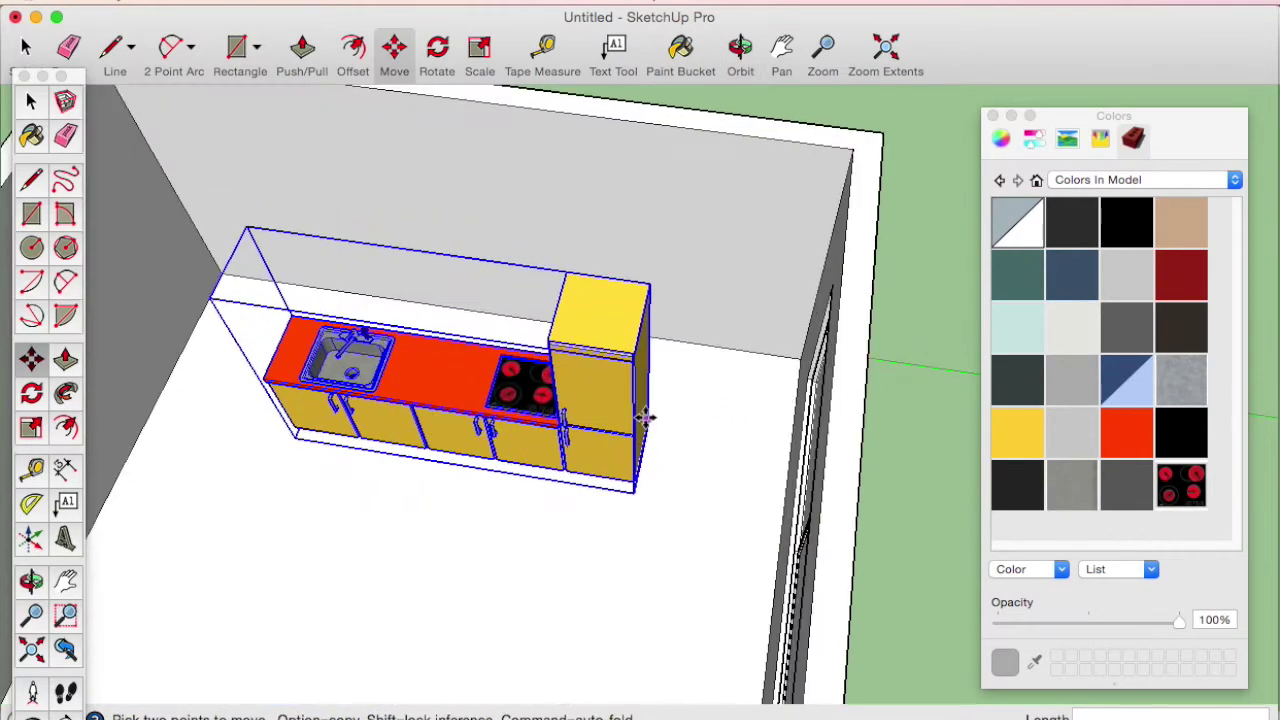
pyautogui.scroll(2, 645, 418)
# Step: Shift the kitchen unit toward the right-hand wall
pyautogui.click(648, 425)
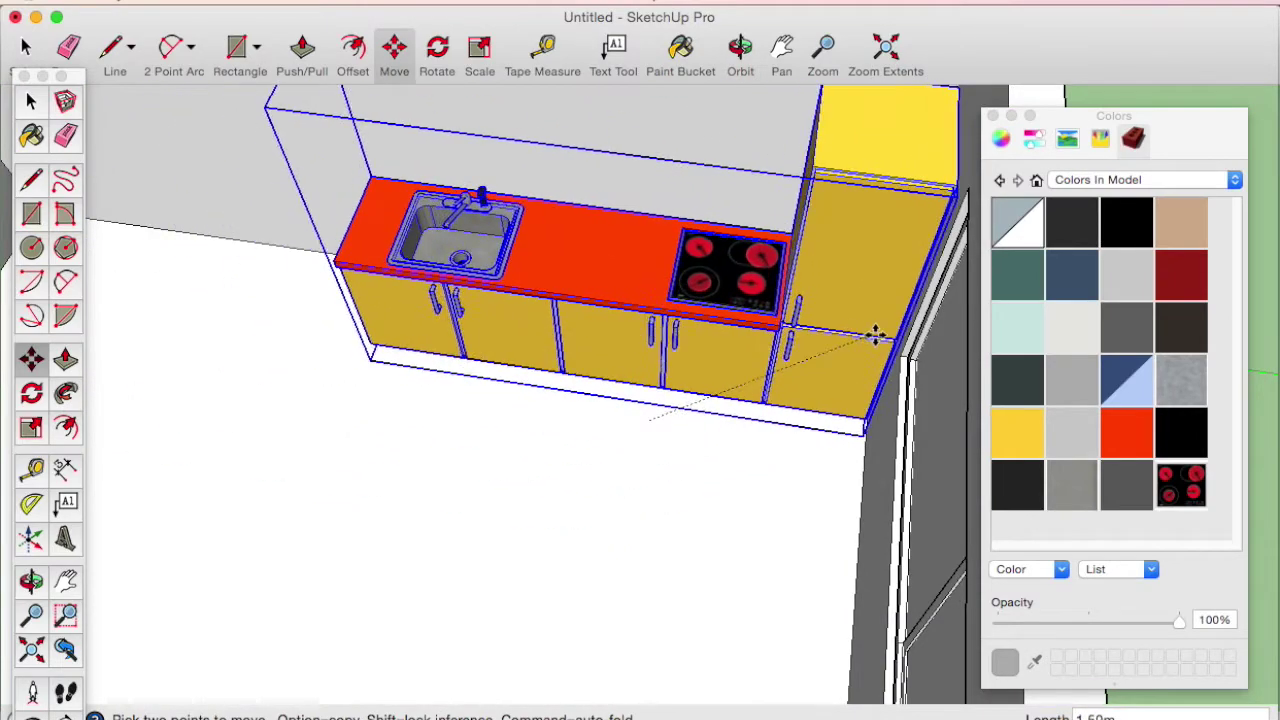
pyautogui.scroll(-2, 800, 360)
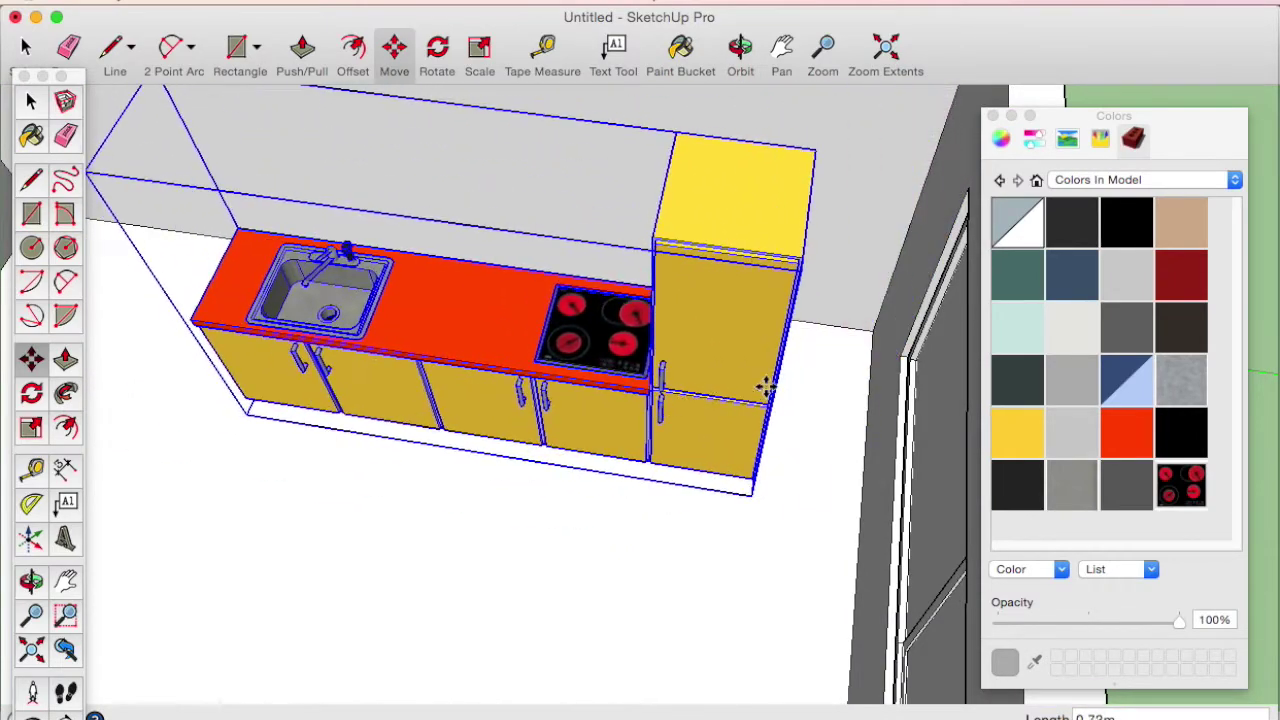
pyautogui.scroll(-3, 610, 438)
pyautogui.moveTo(596, 440); pyautogui.dragTo(614, 449, button='middle')
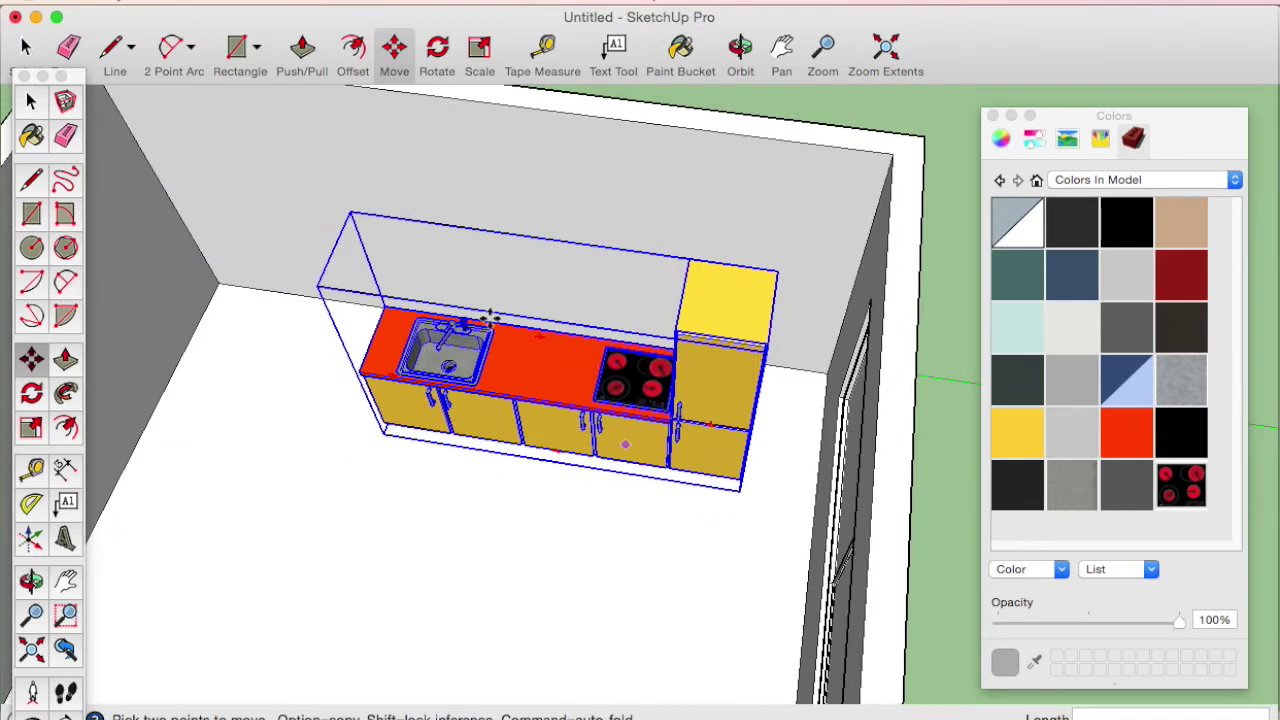
pyautogui.click(240, 4)
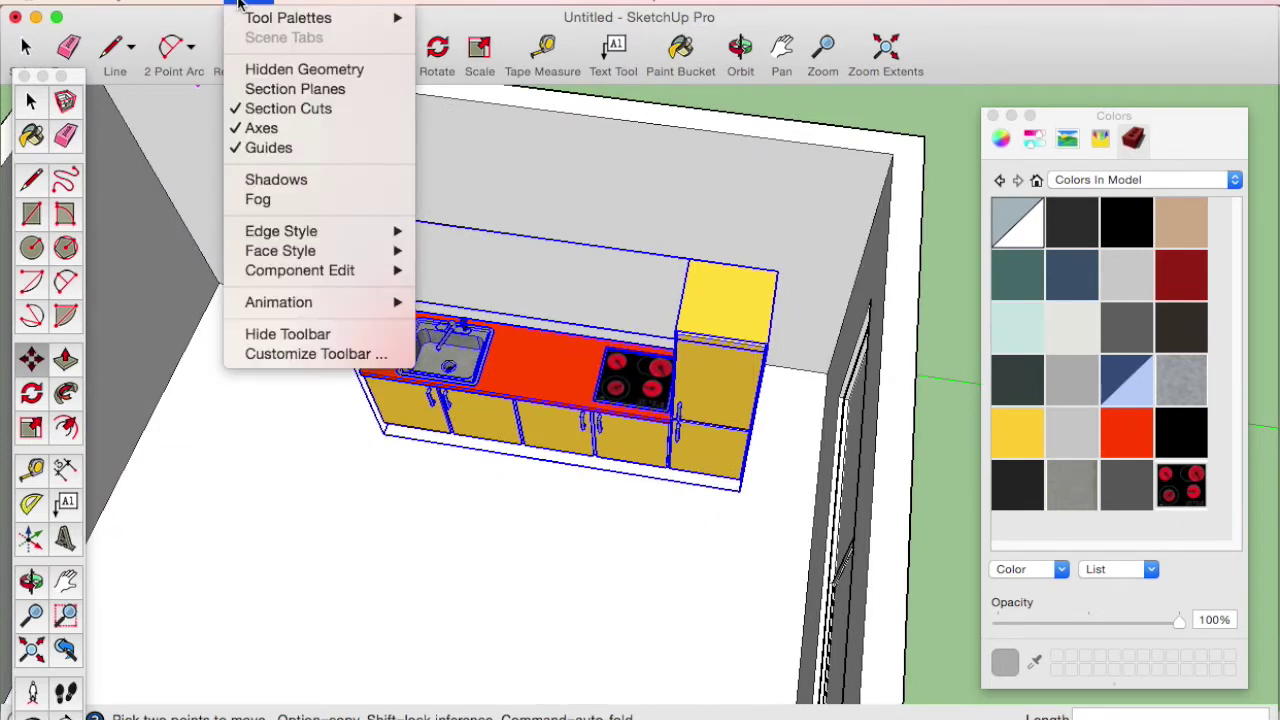
pyautogui.moveTo(281, 251)
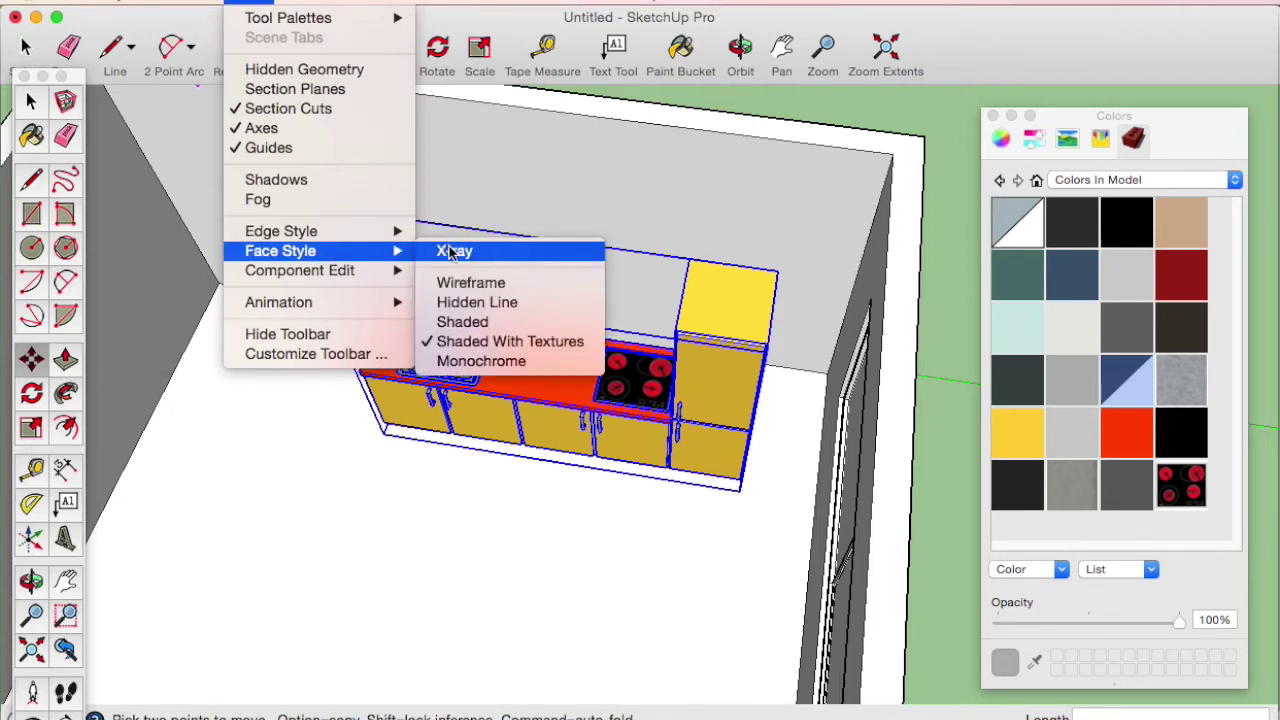
# Step: Switch the face style to X-ray and bring the tall cabinet's corner into view
pyautogui.click(452, 252)
pyautogui.moveTo(581, 386)
pyautogui.mouseDown(button='middle')
pyautogui.moveTo(742, 376)
pyautogui.moveTo(423, 414)
pyautogui.mouseUp(button='middle')
pyautogui.scroll(3, 742, 376)
pyautogui.scroll(2, 742, 376)
pyautogui.scroll(2, 729, 440)
pyautogui.scroll(2, 729, 426)
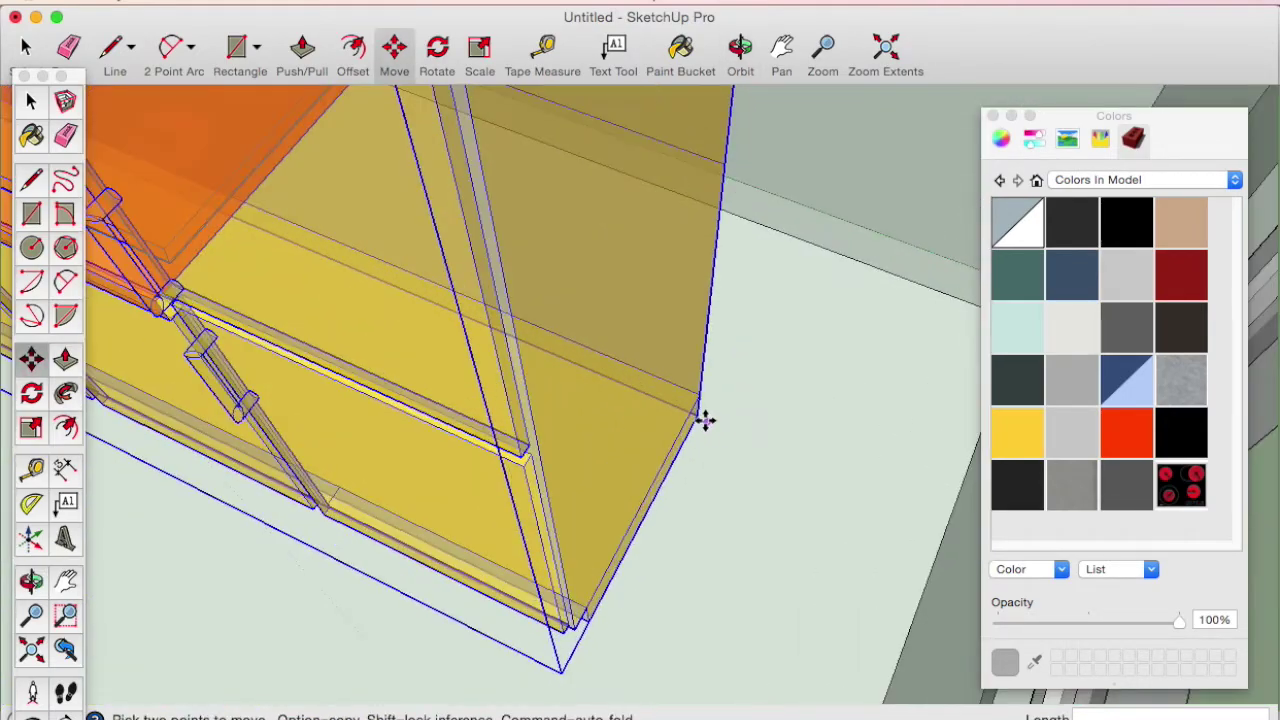
pyautogui.moveTo(700, 420)
pyautogui.mouseDown(button='middle')
pyautogui.moveTo(603, 429)
pyautogui.moveTo(828, 404)
pyautogui.mouseUp(button='middle')
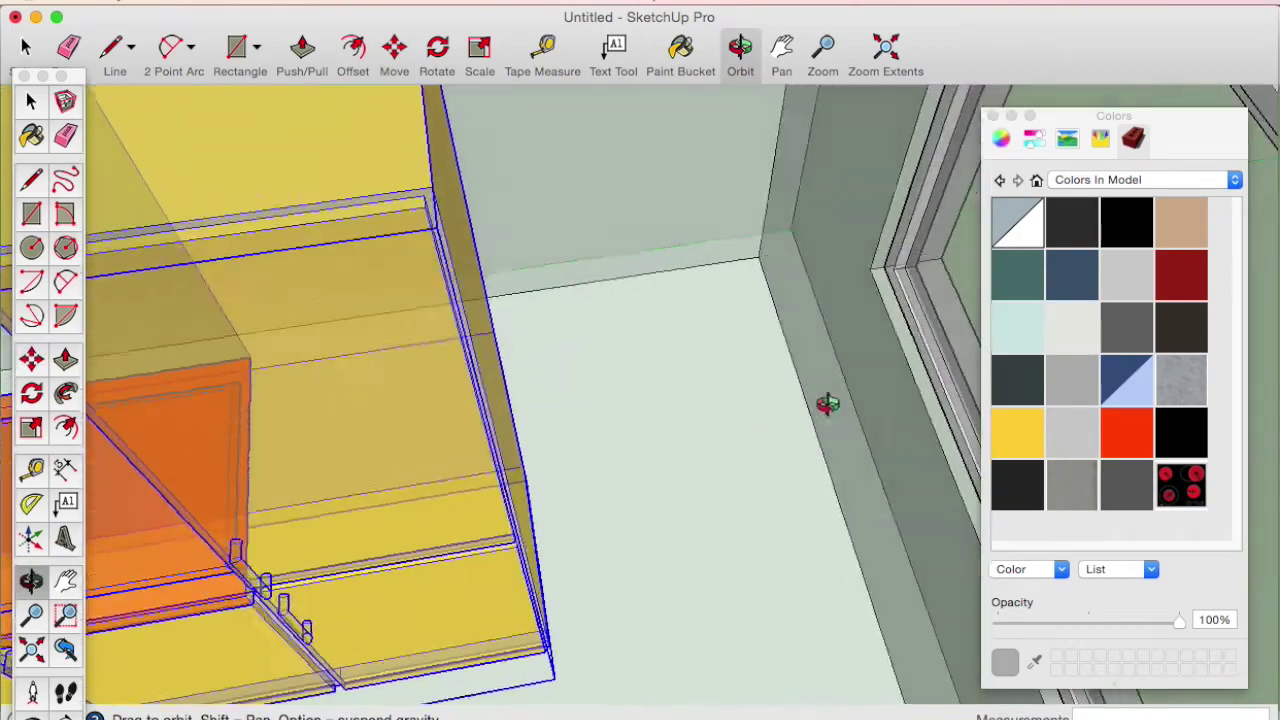
pyautogui.scroll(-3, 828, 404)
pyautogui.scroll(1, 729, 294)
pyautogui.moveTo(734, 277); pyautogui.dragTo(778, 347, button='middle')
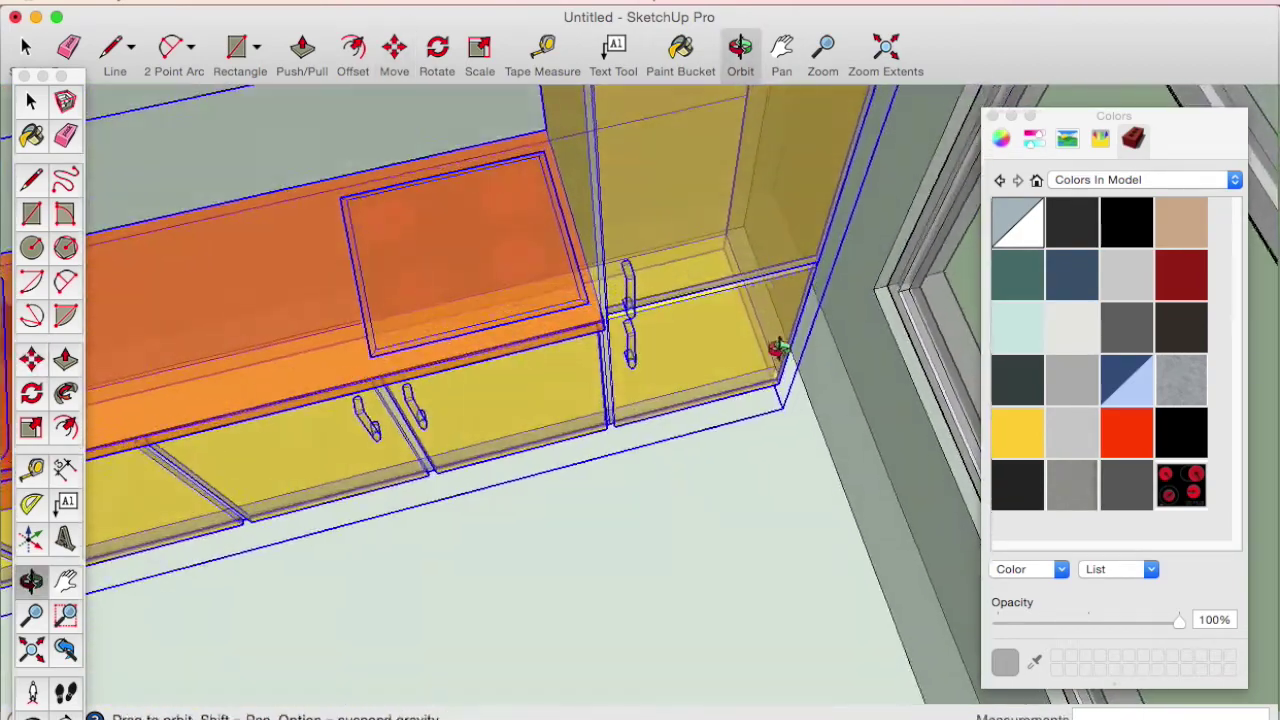
# Step: Move the kitchen unit from its cabinet corner into the room's wall corner
pyautogui.press('m')
pyautogui.click(778, 347)
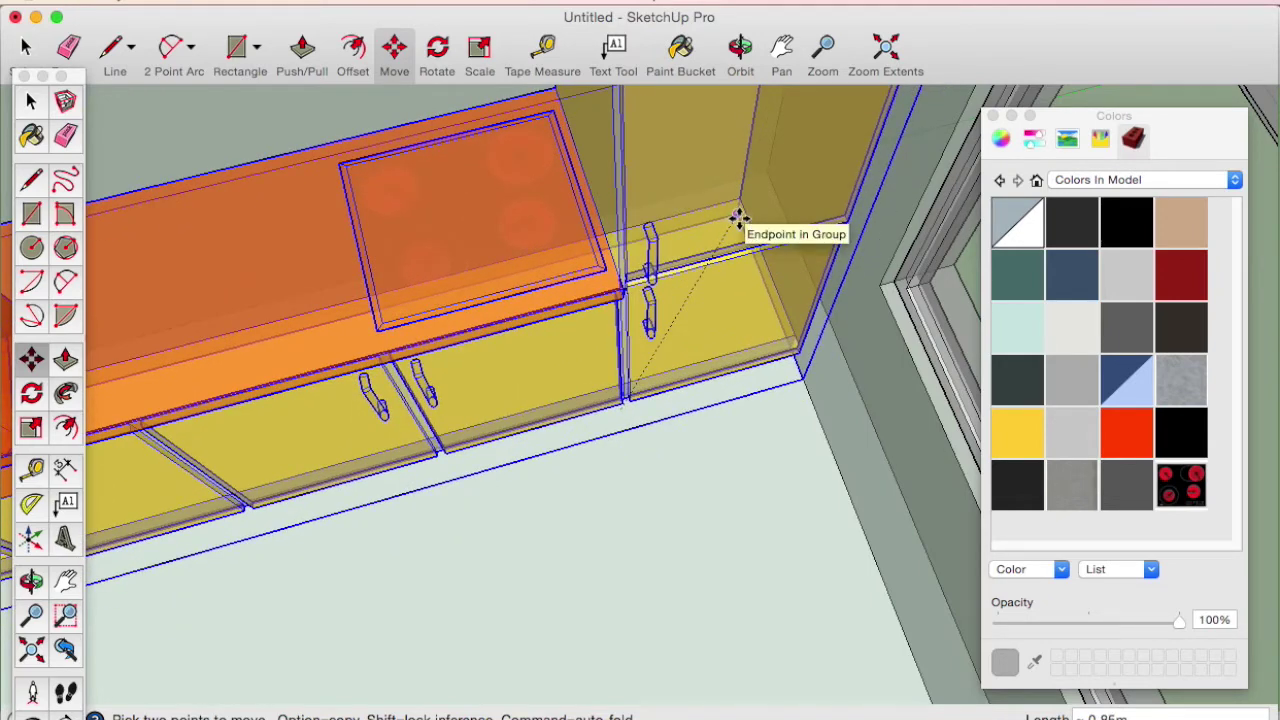
pyautogui.click(737, 217)
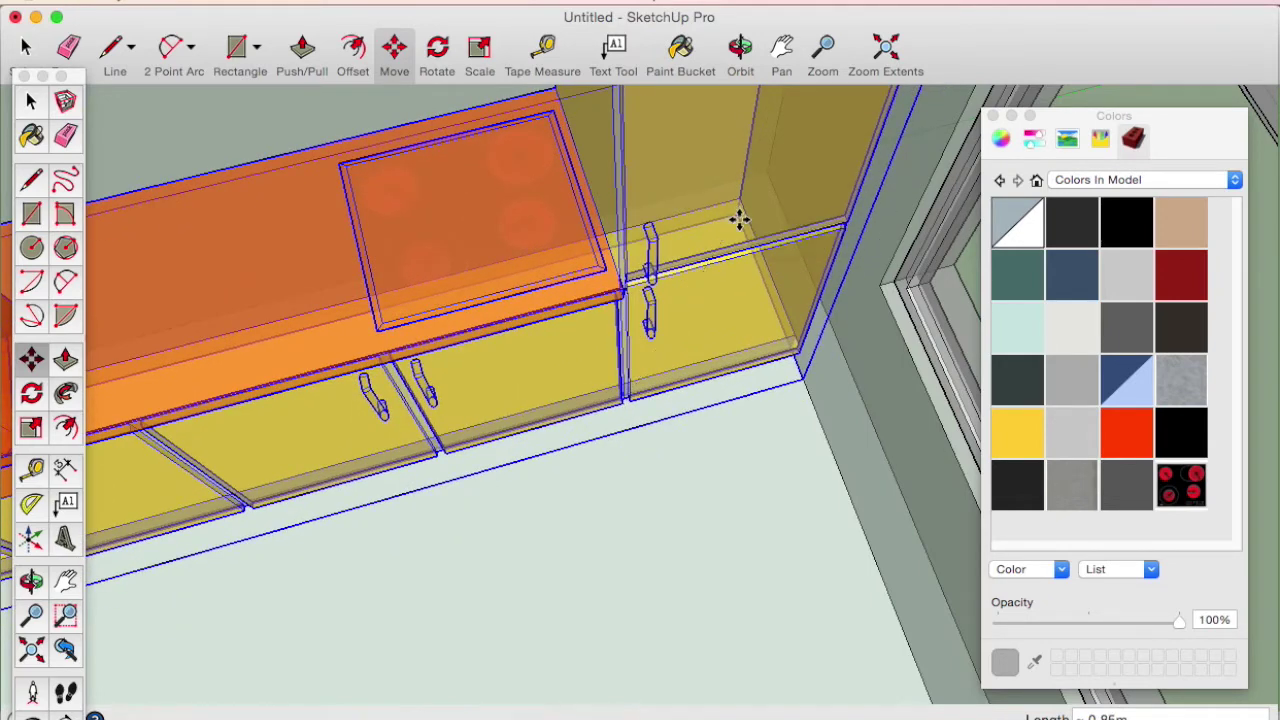
pyautogui.scroll(-4, 703, 326)
pyautogui.moveTo(640, 350)
pyautogui.mouseDown(button='middle')
pyautogui.moveTo(574, 231)
pyautogui.moveTo(608, 369)
pyautogui.moveTo(357, 151)
pyautogui.mouseUp(button='middle')
# Step: Turn X-ray off so the faces display solid again
pyautogui.click(228, 3)
pyautogui.moveTo(300, 251)
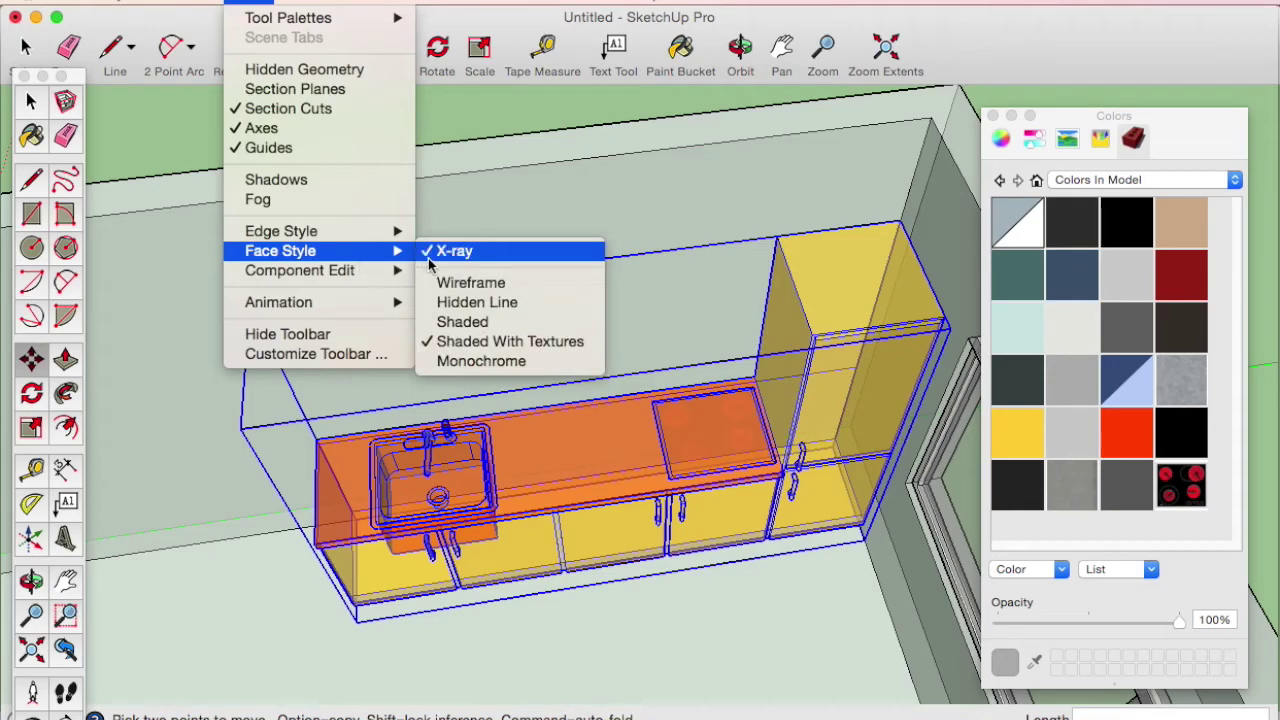
pyautogui.click(455, 252)
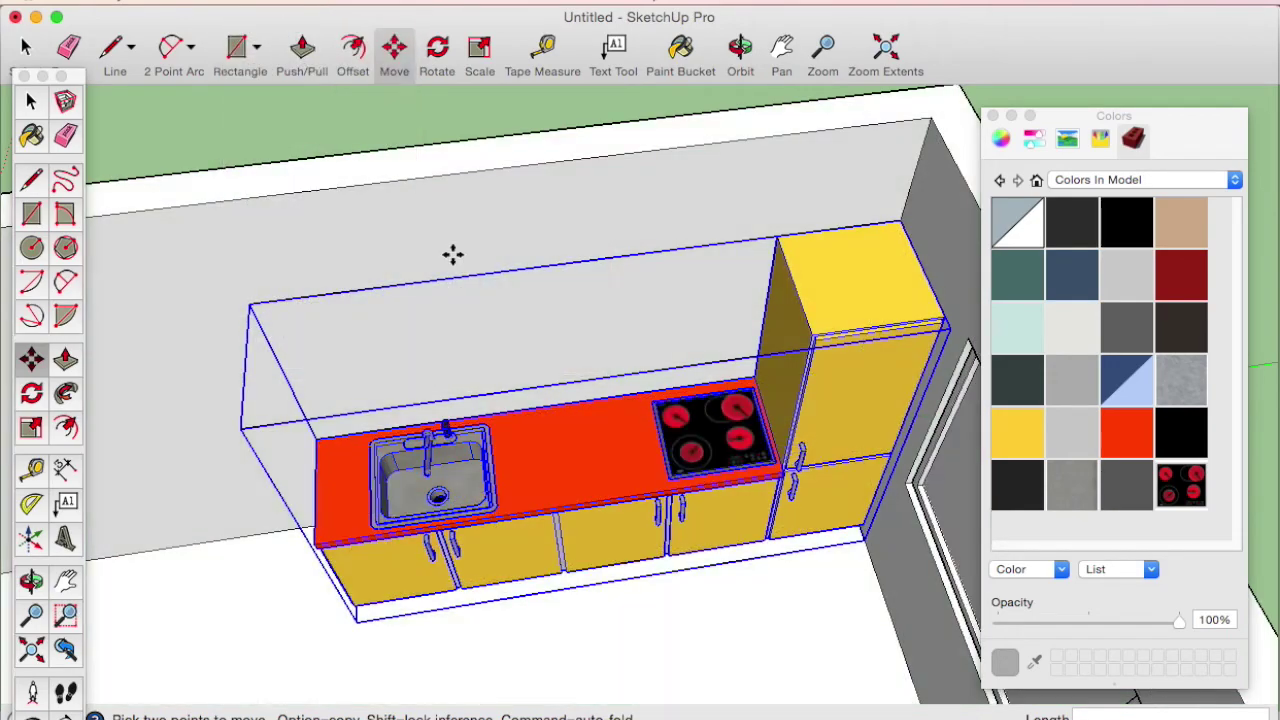
pyautogui.moveTo(343, 388)
pyautogui.mouseDown(button='middle')
pyautogui.moveTo(502, 289)
pyautogui.moveTo(406, 320)
pyautogui.mouseUp(button='middle')
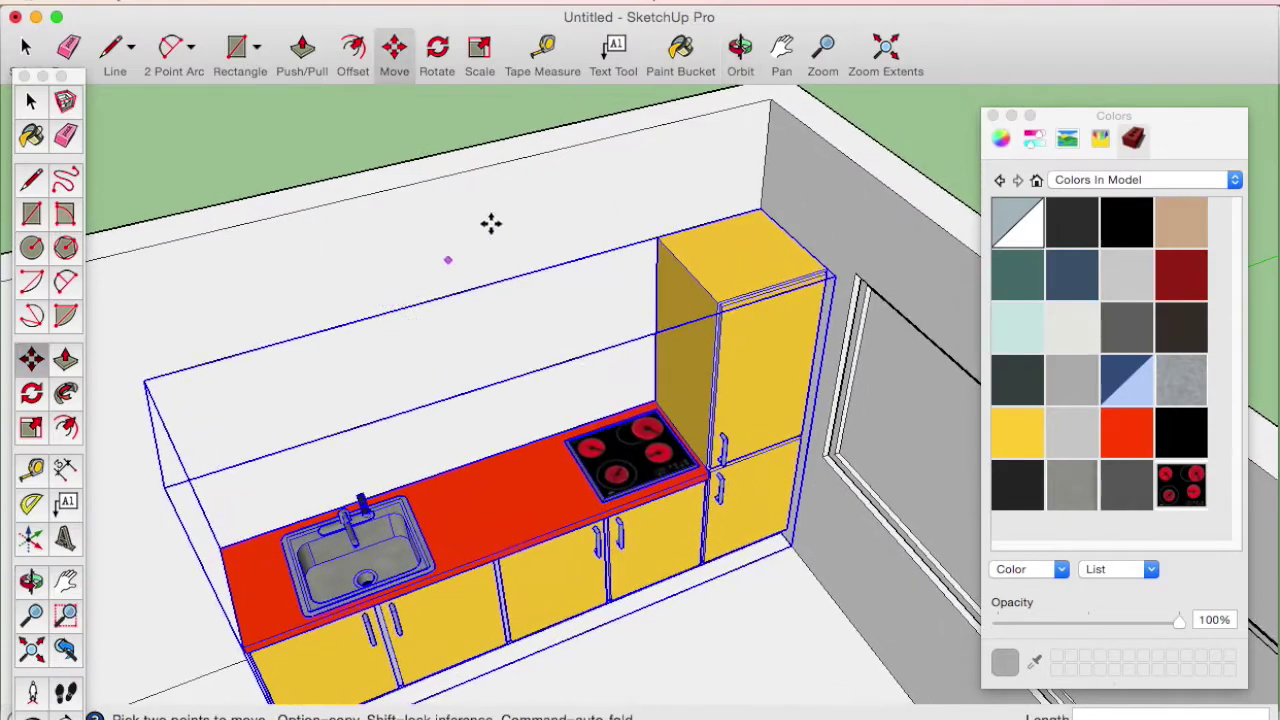
pyautogui.moveTo(492, 265)
pyautogui.mouseDown(button='middle')
pyautogui.moveTo(569, 283)
pyautogui.moveTo(526, 306)
pyautogui.mouseUp(button='middle')
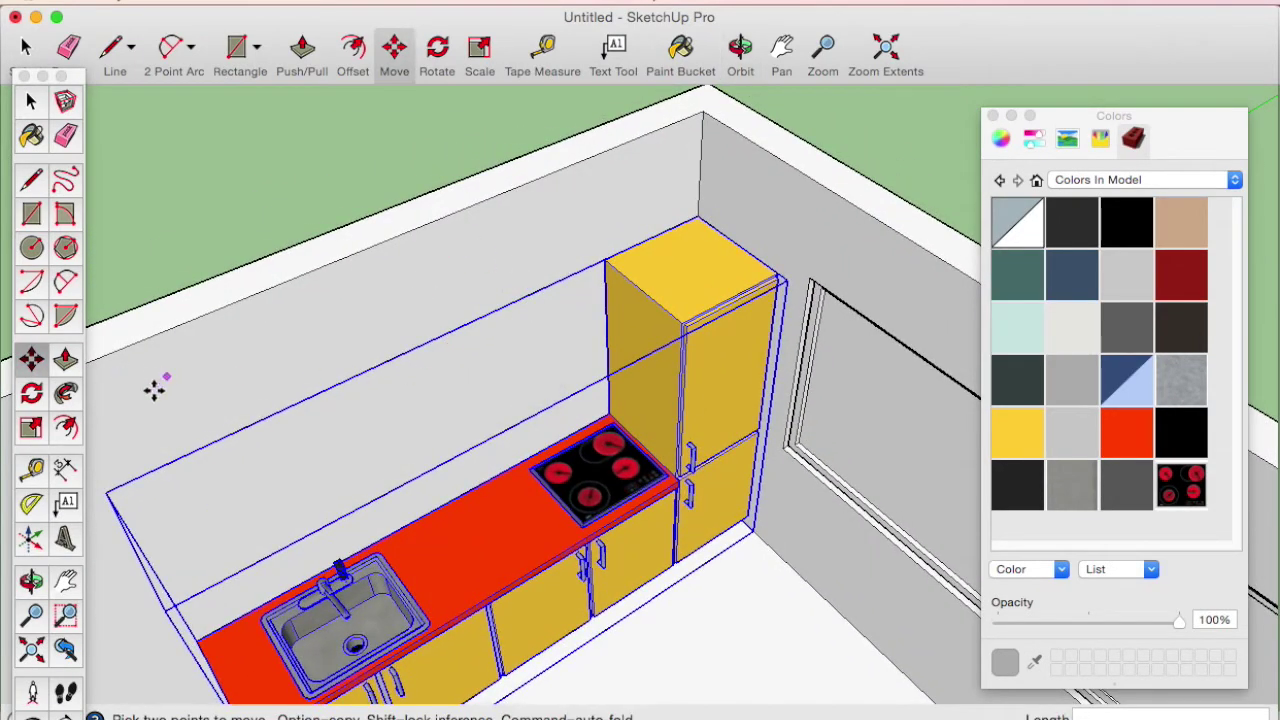
pyautogui.click(40, 470)
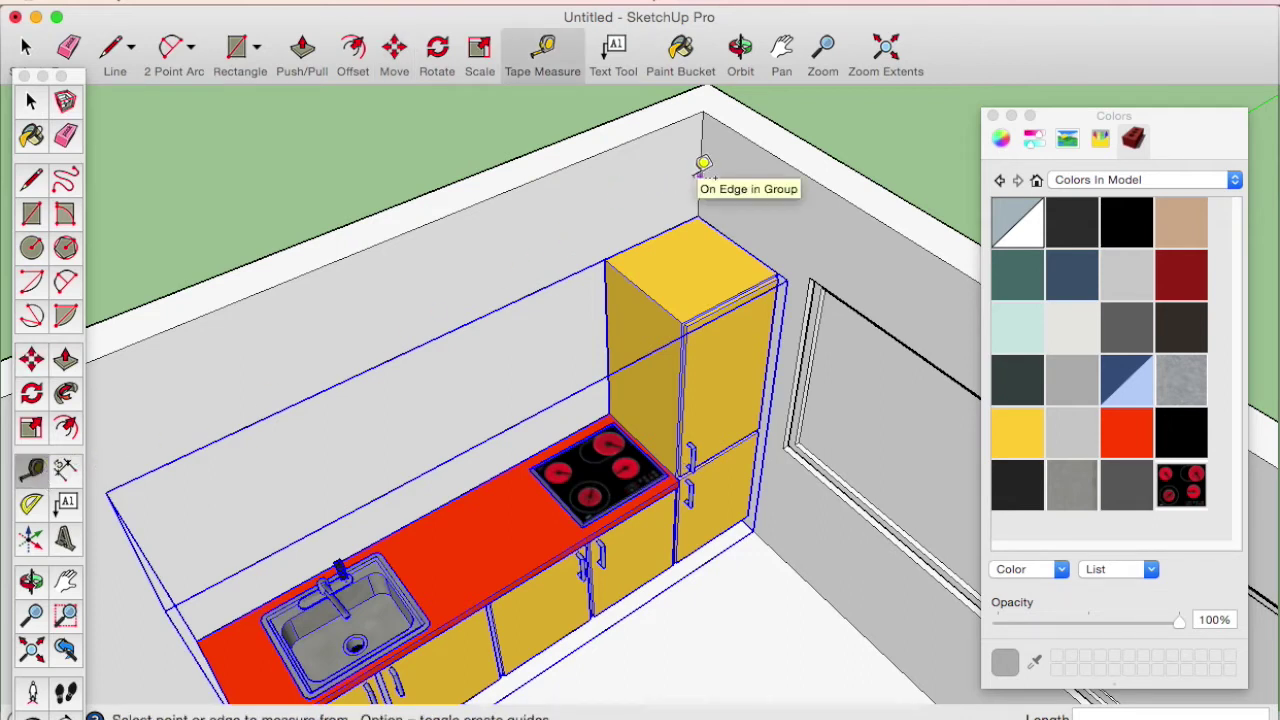
# Step: Drag guide lines along the back wall from the cabinet edge and wall corner
pyautogui.click(699, 174)
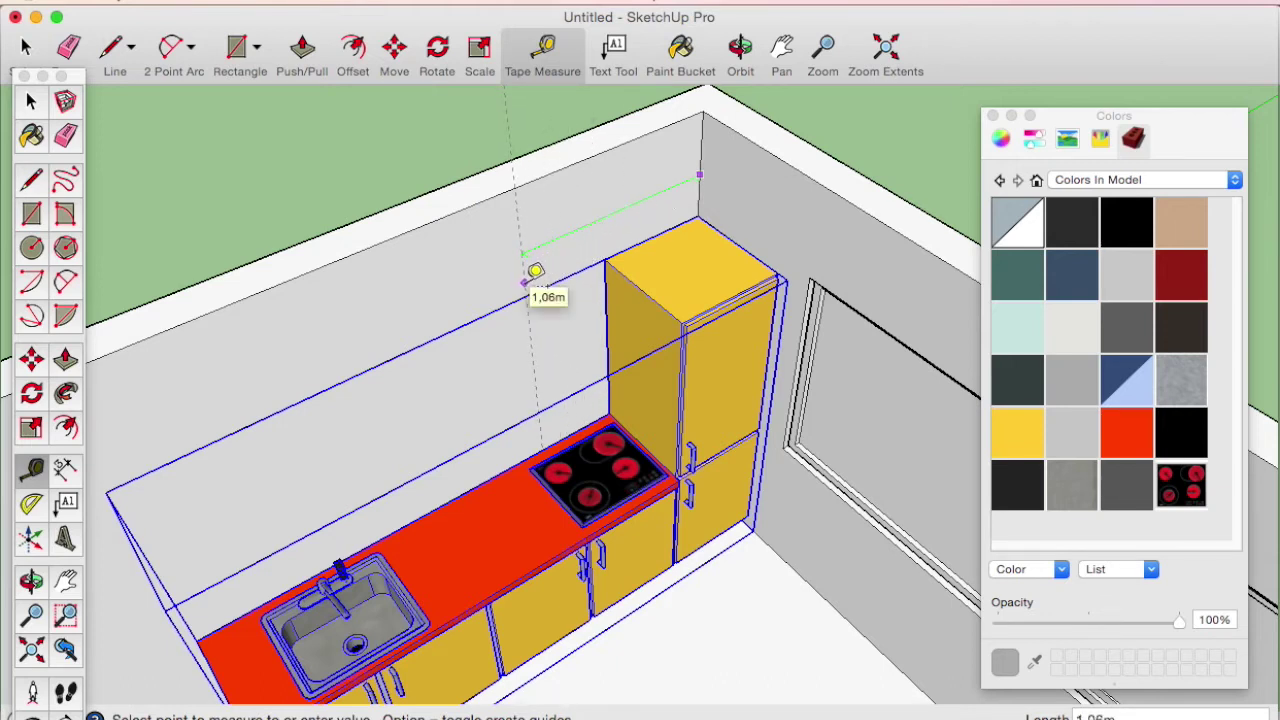
pyautogui.write('1')
pyautogui.click(531, 280)
pyautogui.click(534, 267)
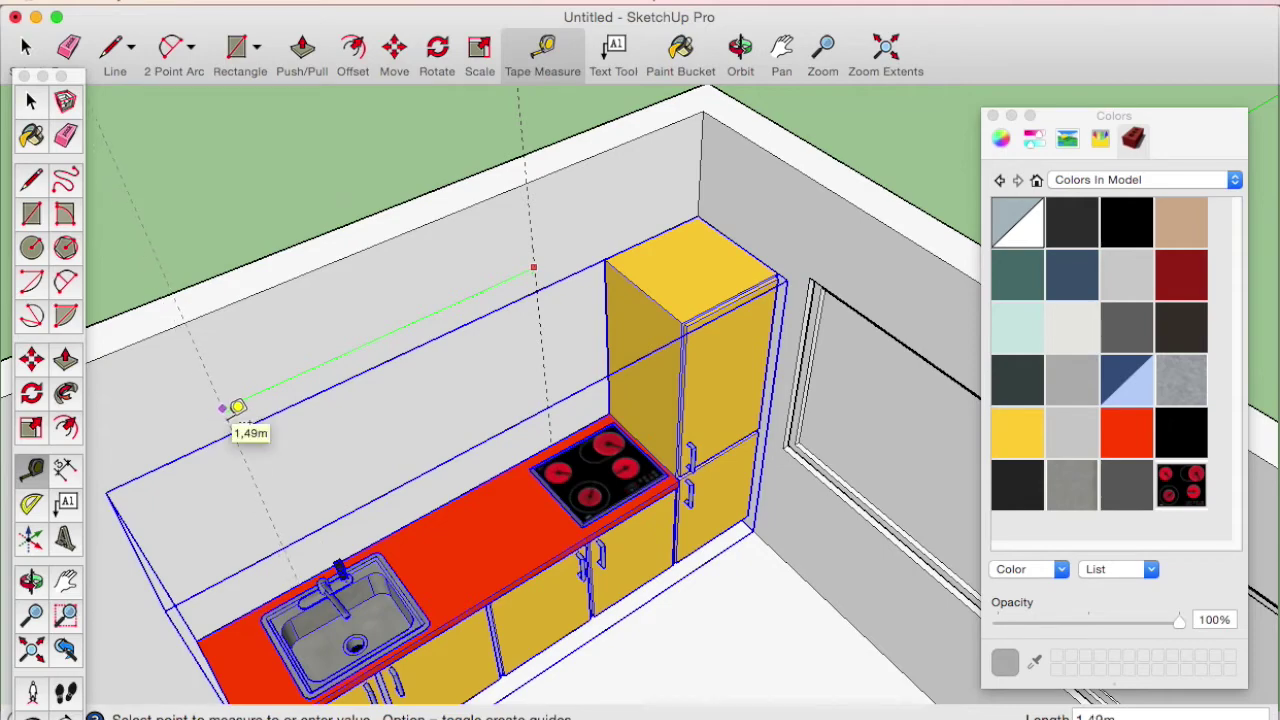
pyautogui.click(237, 407)
pyautogui.moveTo(166, 423)
pyautogui.mouseDown(button='middle')
pyautogui.moveTo(789, 394)
pyautogui.moveTo(454, 390)
pyautogui.moveTo(871, 386)
pyautogui.moveTo(543, 455)
pyautogui.mouseUp(button='middle')
pyautogui.moveTo(640, 371)
pyautogui.mouseDown(button='middle')
pyautogui.moveTo(600, 451)
pyautogui.moveTo(647, 407)
pyautogui.mouseUp(button='middle')
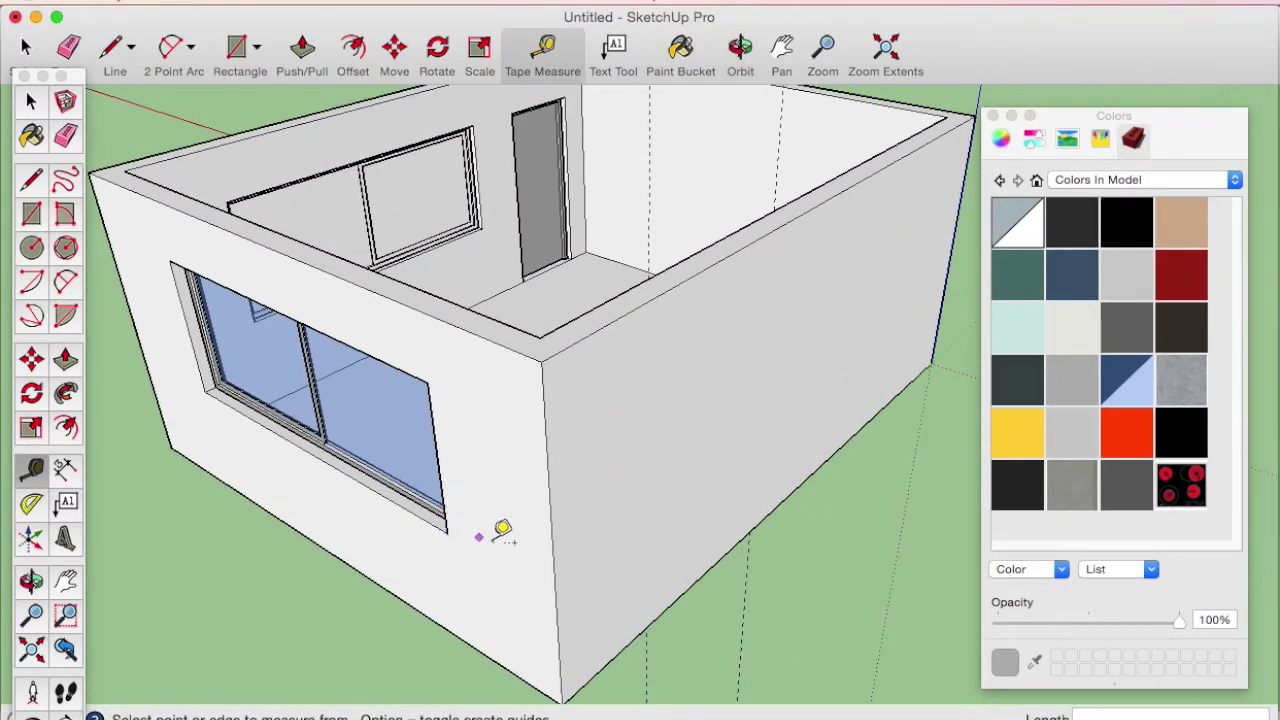
pyautogui.click(689, 586)
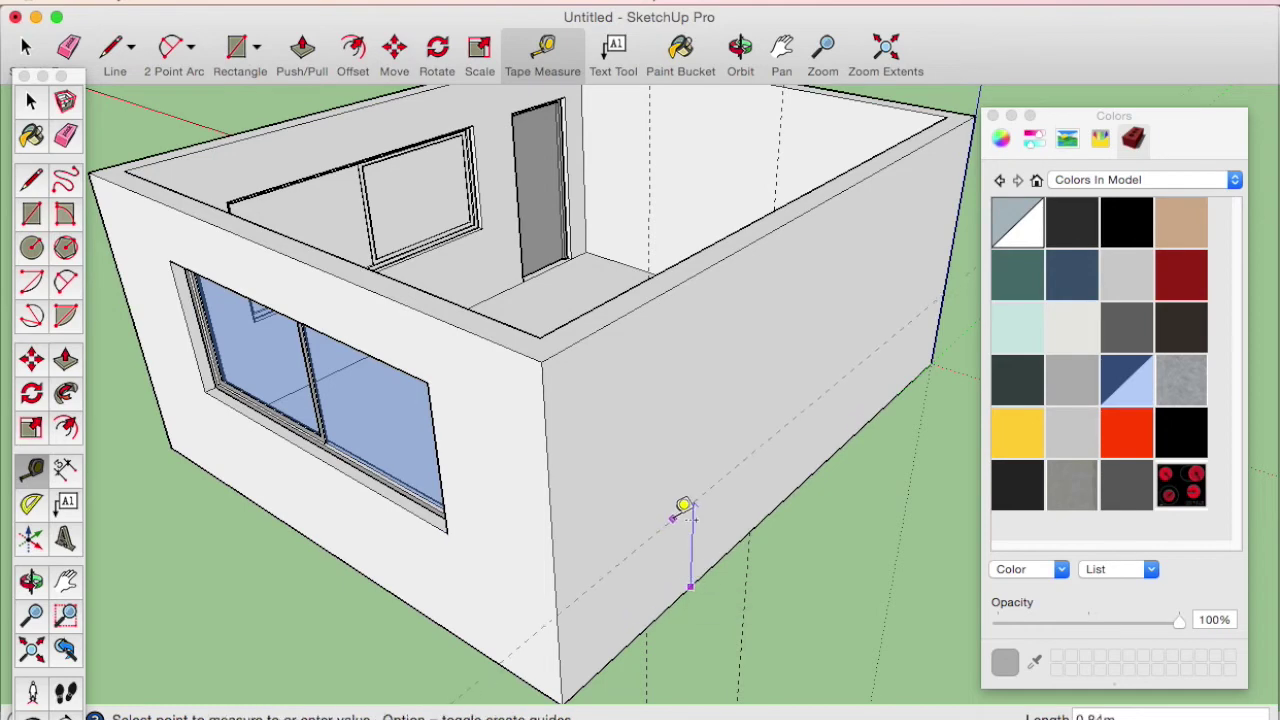
pyautogui.click(433, 367)
# Step: Add a guide measured up from the countertop edge
pyautogui.moveTo(443, 371)
pyautogui.mouseDown(button='middle')
pyautogui.moveTo(607, 401)
pyautogui.moveTo(514, 408)
pyautogui.moveTo(703, 451)
pyautogui.moveTo(714, 408)
pyautogui.mouseUp(button='middle')
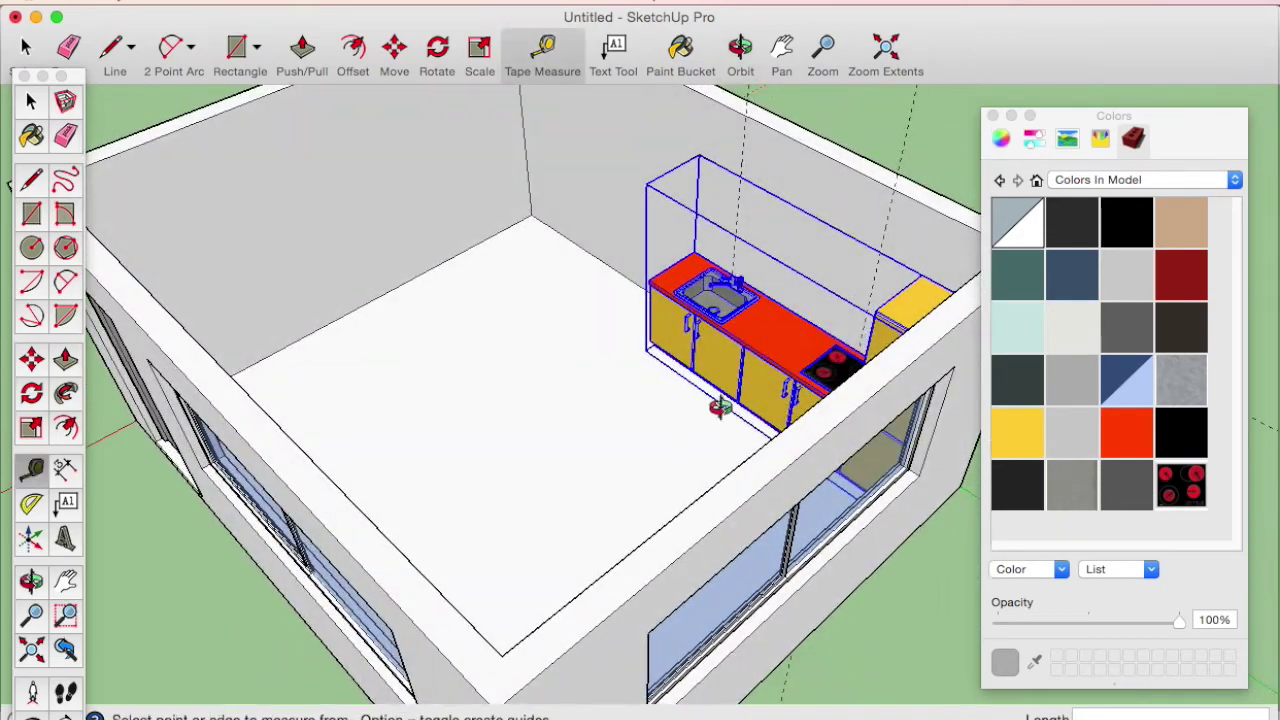
pyautogui.scroll(3, 477, 484)
pyautogui.scroll(-3, 520, 425)
pyautogui.moveTo(600, 443)
pyautogui.mouseDown(button='middle')
pyautogui.moveTo(571, 429)
pyautogui.moveTo(437, 466)
pyautogui.moveTo(588, 360)
pyautogui.mouseUp(button='middle')
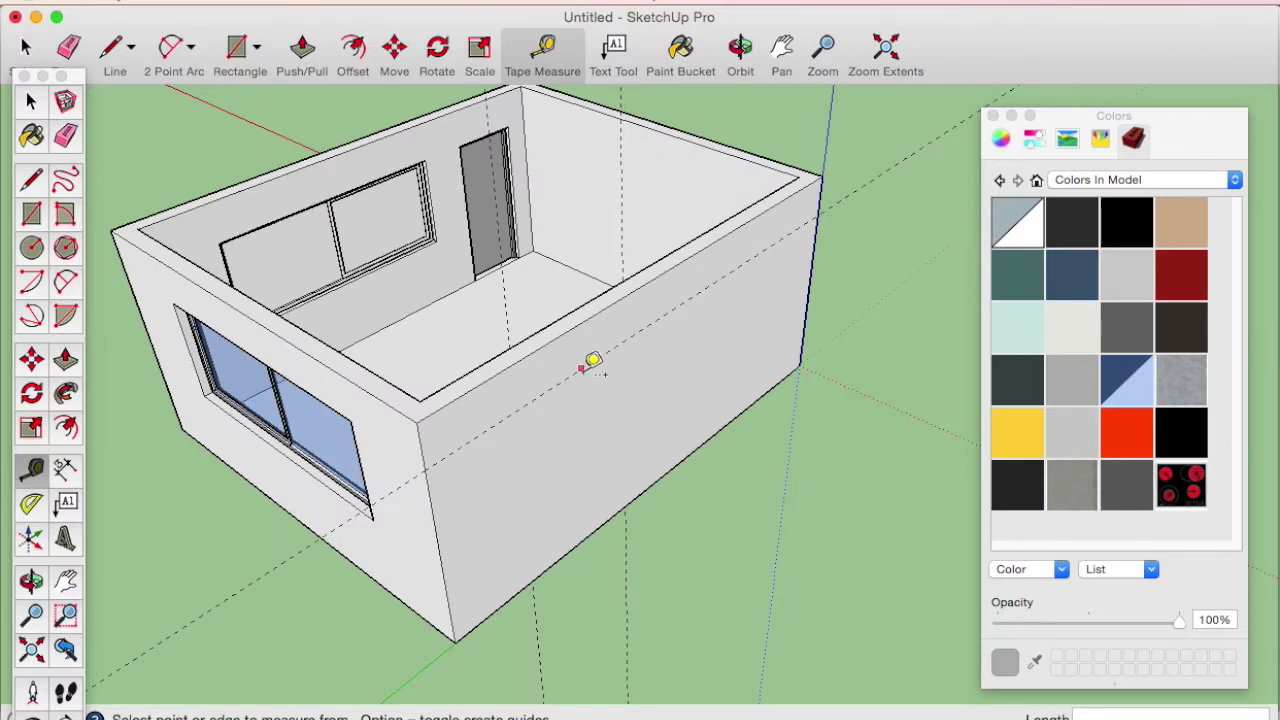
pyautogui.moveTo(571, 423); pyautogui.dragTo(600, 440, button='middle')
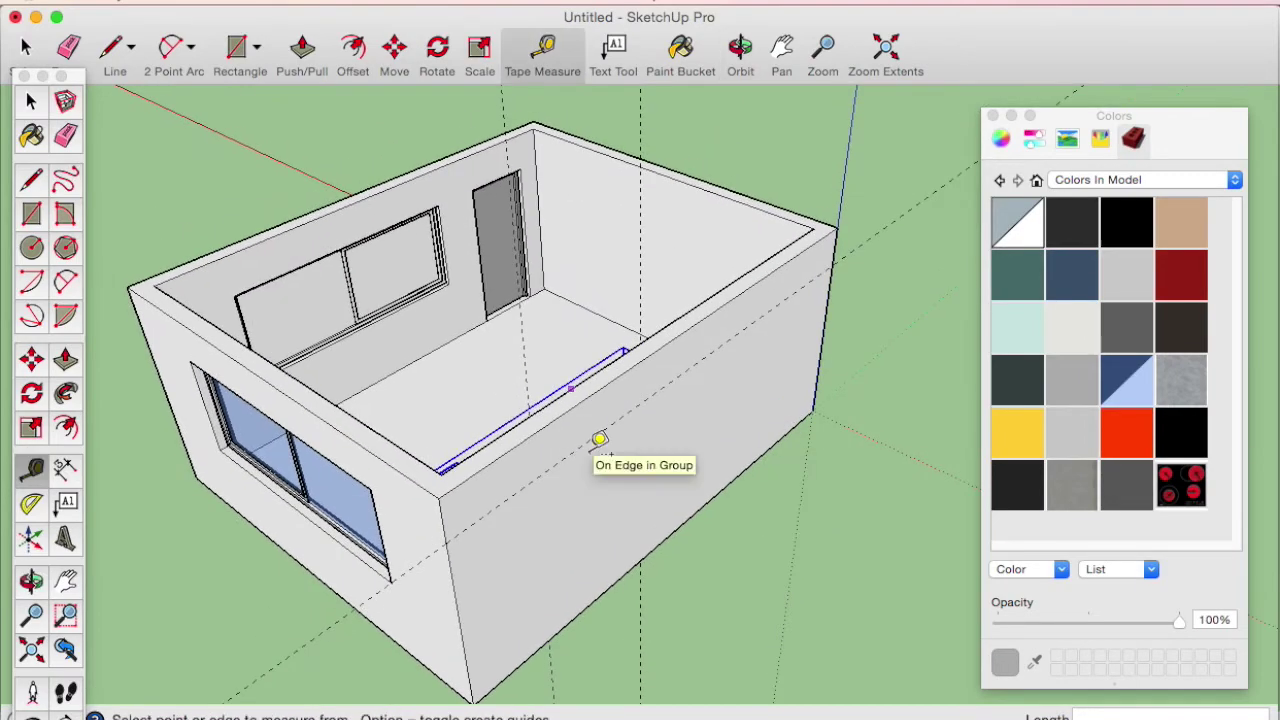
pyautogui.moveTo(457, 443)
pyautogui.mouseDown(button='middle')
pyautogui.moveTo(714, 443)
pyautogui.moveTo(702, 482)
pyautogui.mouseUp(button='middle')
pyautogui.scroll(2, 698, 468)
pyautogui.scroll(1, 698, 468)
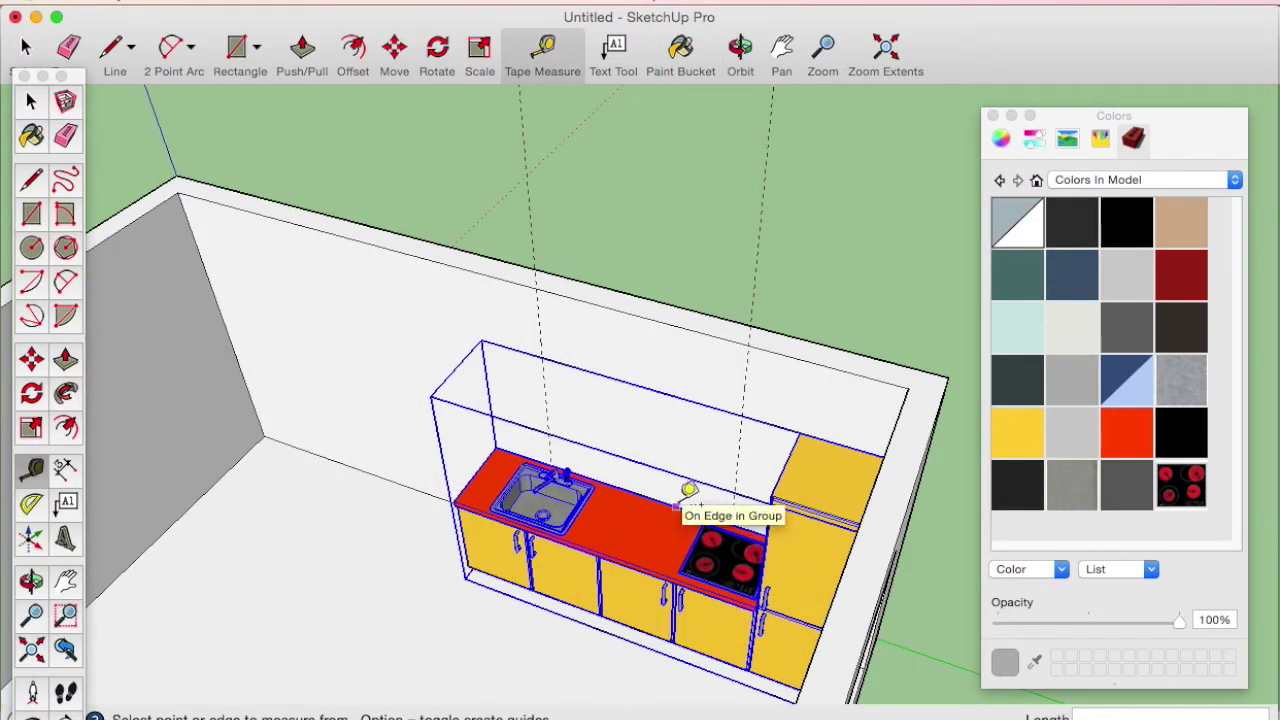
pyautogui.click(677, 505)
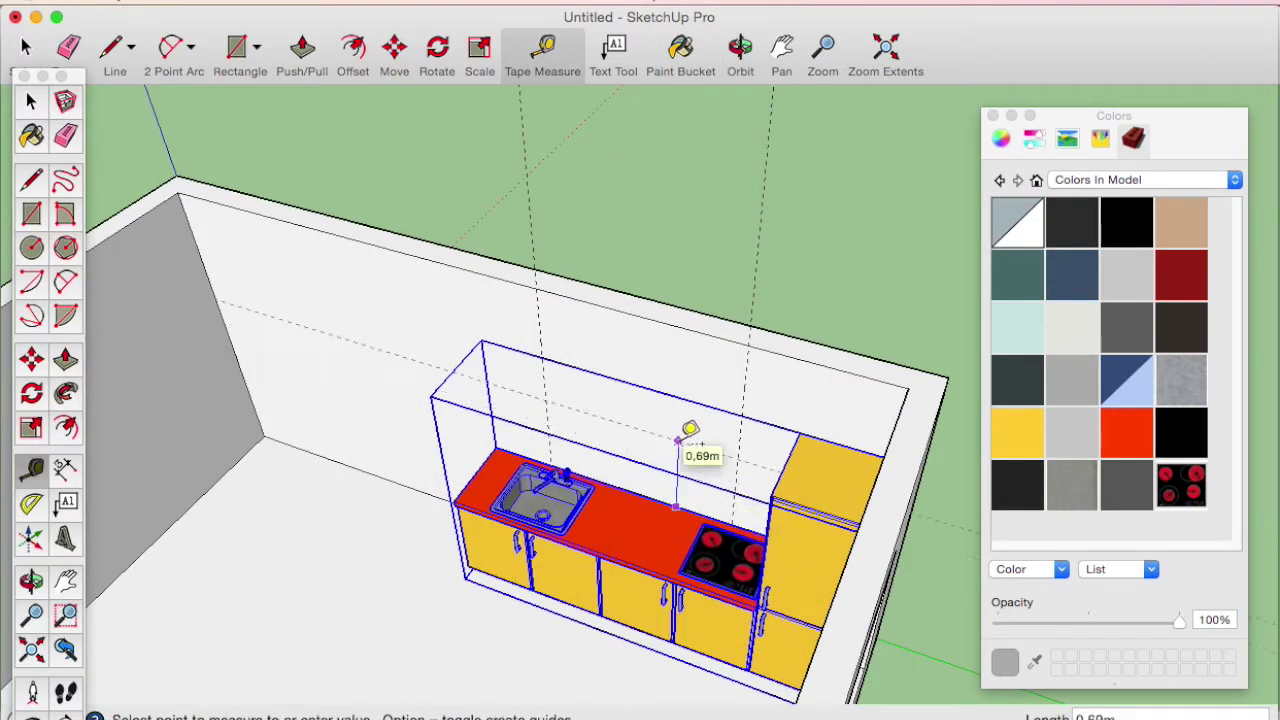
pyautogui.moveTo(690, 440); pyautogui.dragTo(560, 362, button='middle')
pyautogui.click(561, 432)
pyautogui.write('1,20m')
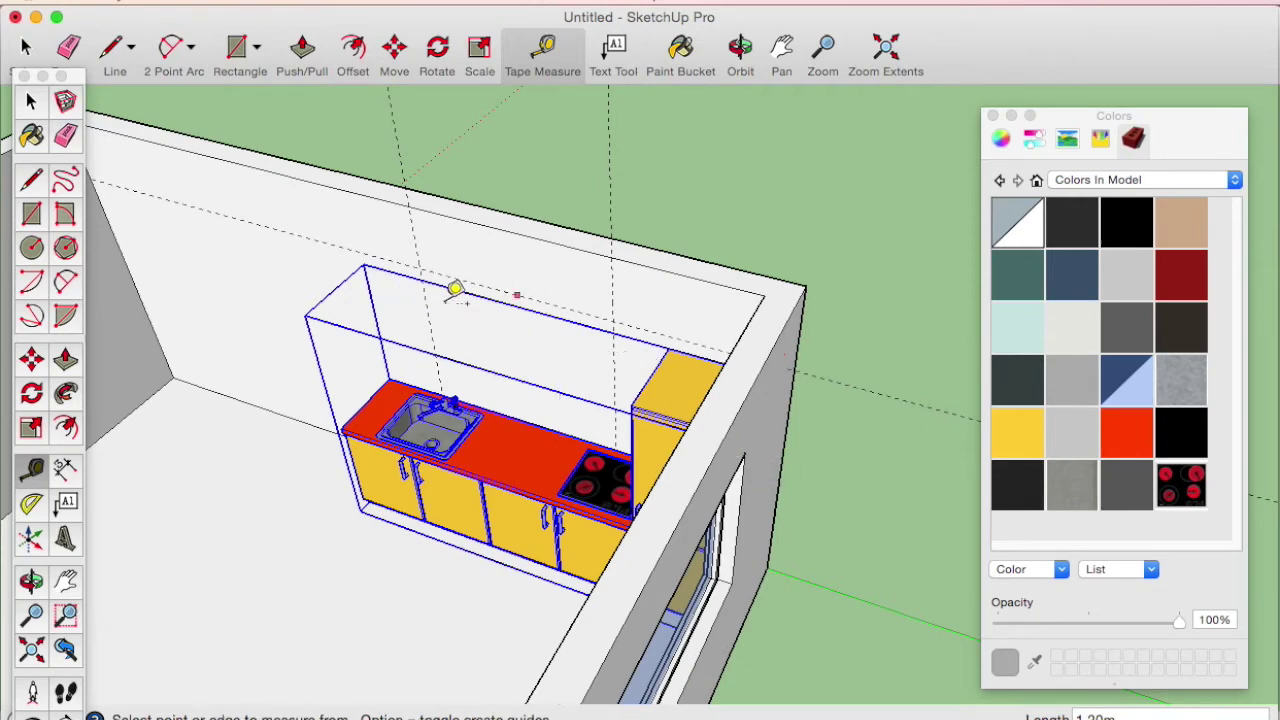
# Step: Place a guide 1,00m above the counter on the back wall
pyautogui.moveTo(505, 382)
pyautogui.mouseDown(button='middle')
pyautogui.moveTo(677, 357)
pyautogui.moveTo(600, 352)
pyautogui.mouseUp(button='middle')
pyautogui.click(588, 358)
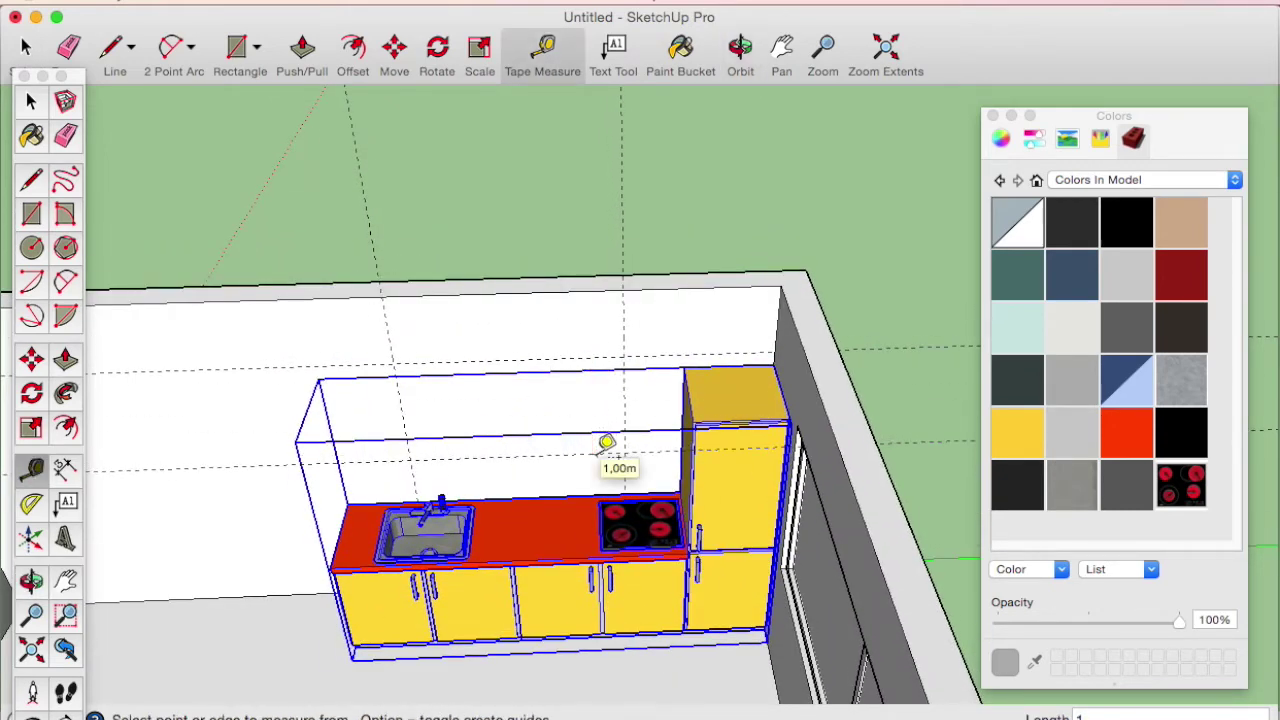
pyautogui.click(606, 442)
pyautogui.moveTo(640, 466)
pyautogui.mouseDown(button='middle')
pyautogui.moveTo(645, 390)
pyautogui.moveTo(523, 451)
pyautogui.moveTo(600, 467)
pyautogui.mouseUp(button='middle')
pyautogui.scroll(5, 560, 455)
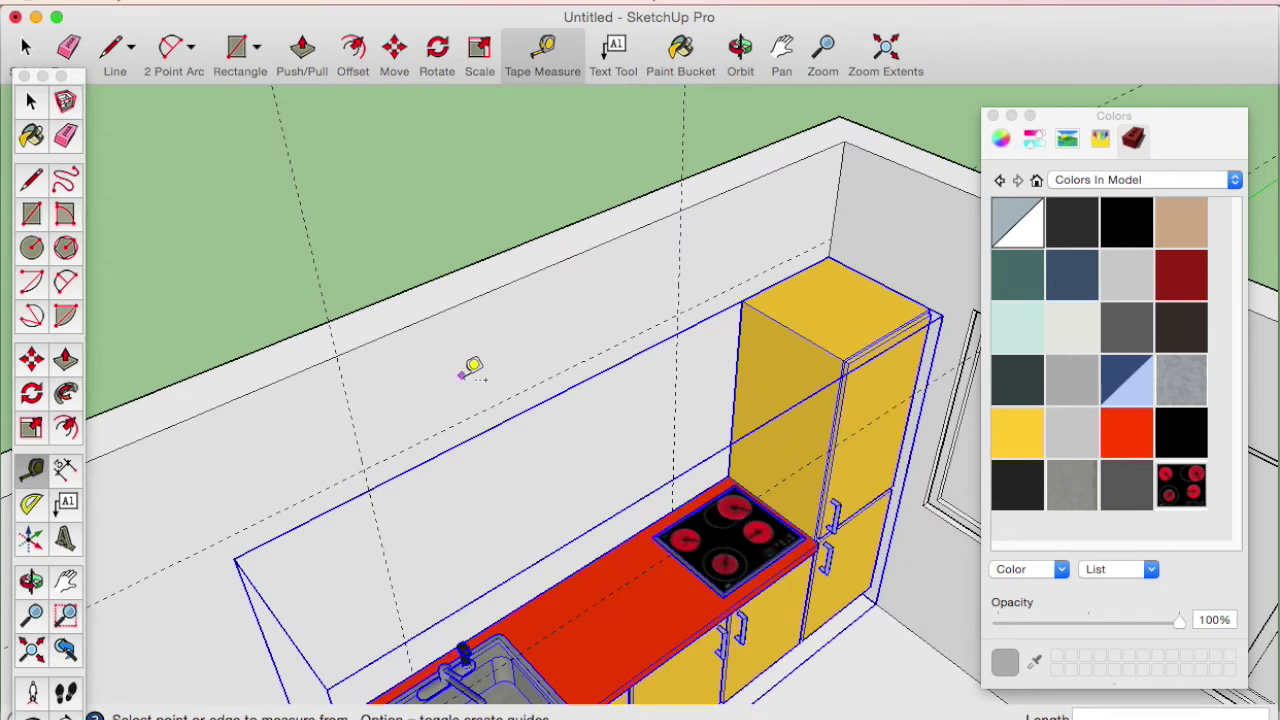
pyautogui.click(31, 101)
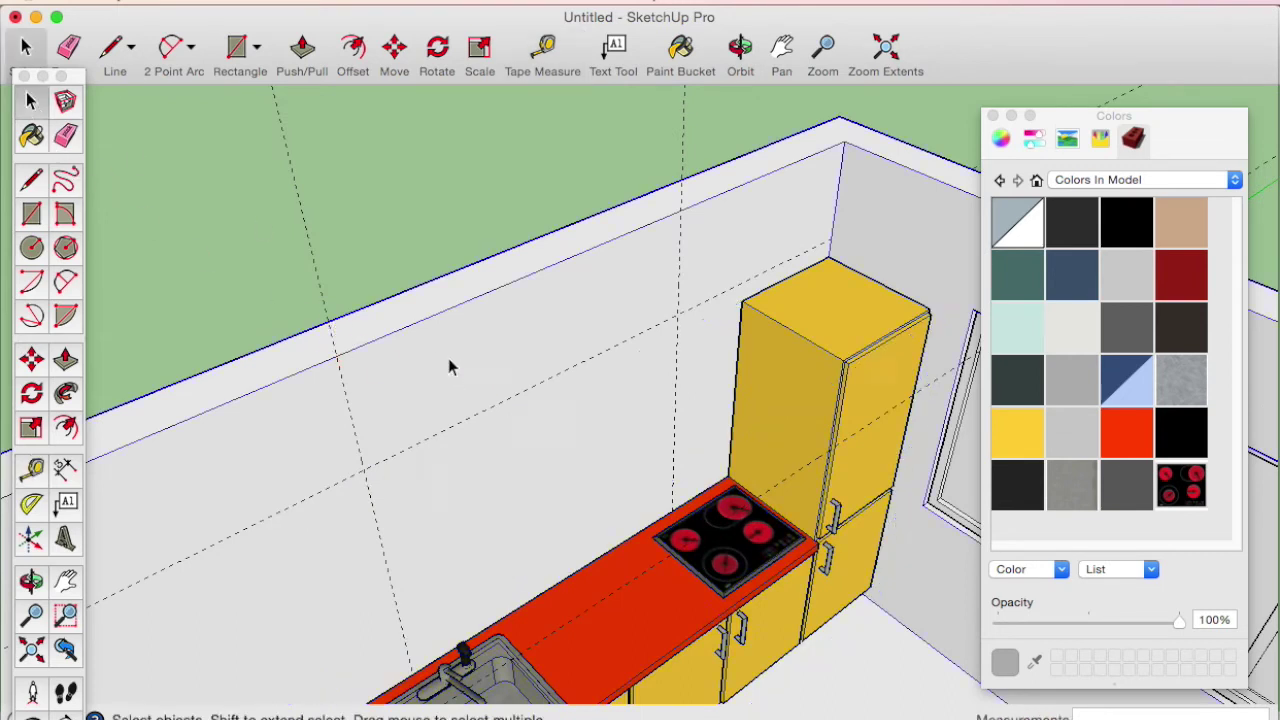
# Step: Place a 0,56m guide on the back wall, then open the wall group for editing
pyautogui.doubleClick(448, 358)
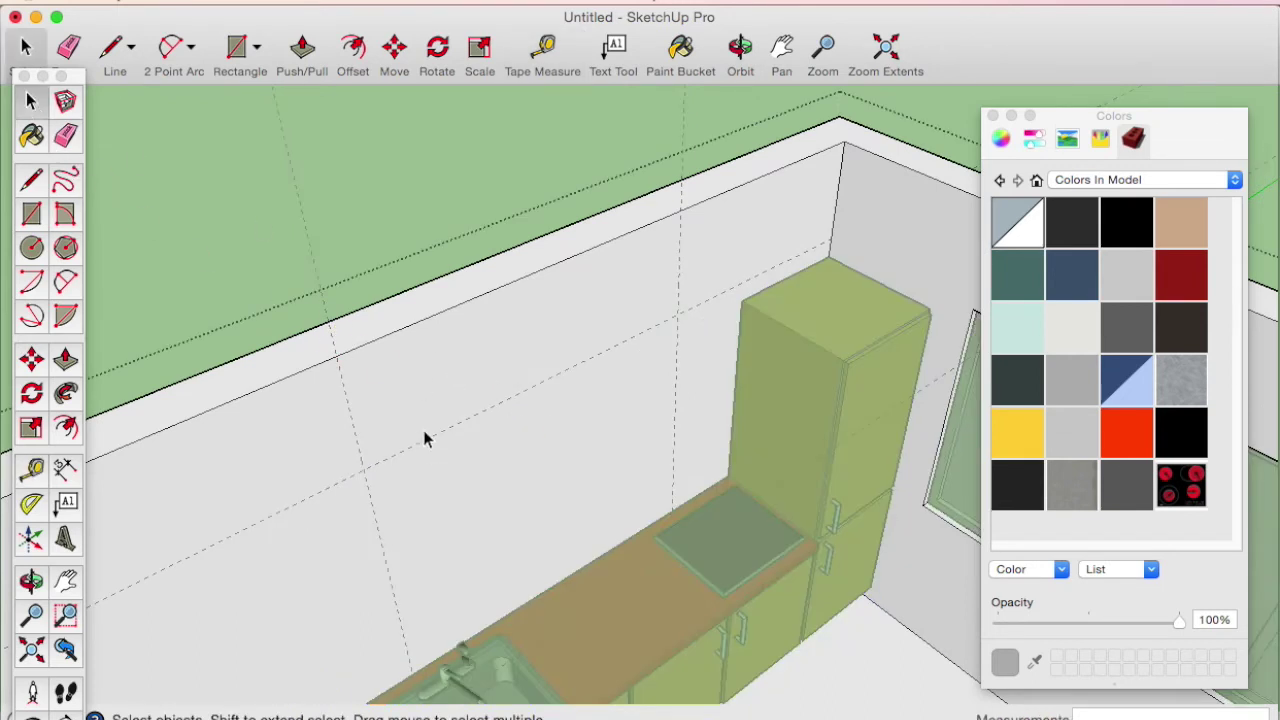
pyautogui.moveTo(668, 508); pyautogui.dragTo(737, 467, button='middle')
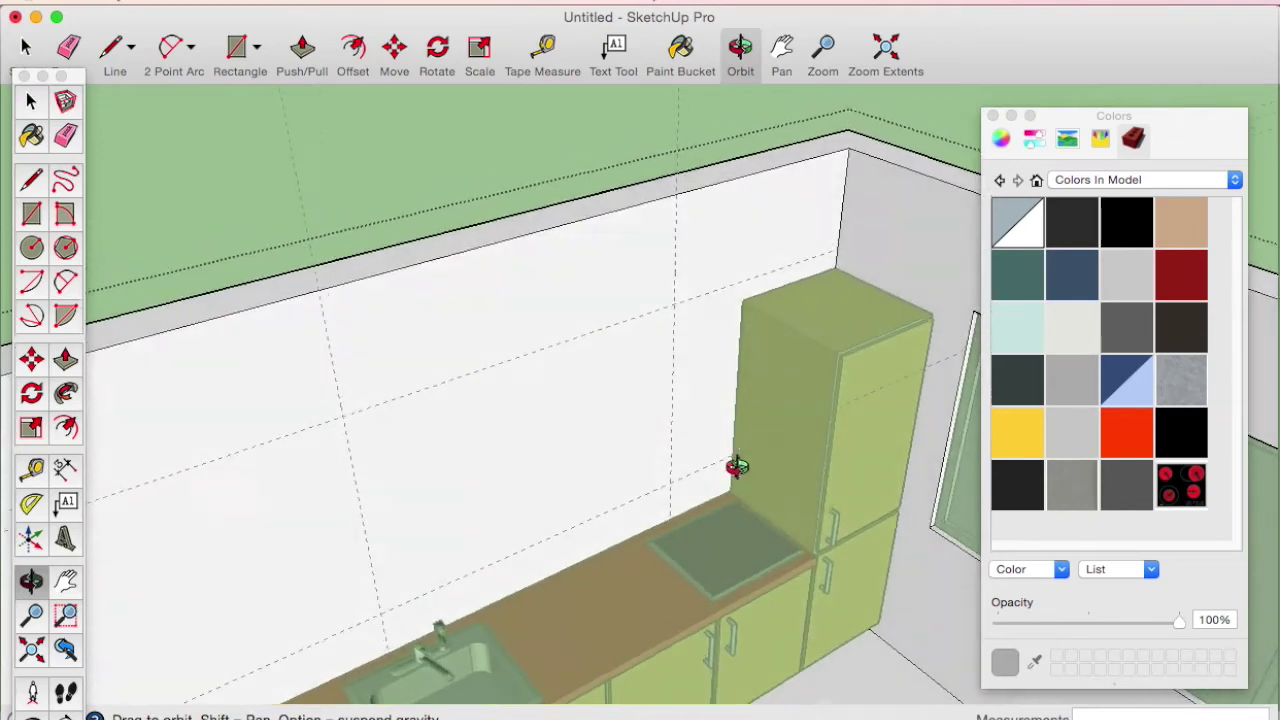
pyautogui.click(766, 451)
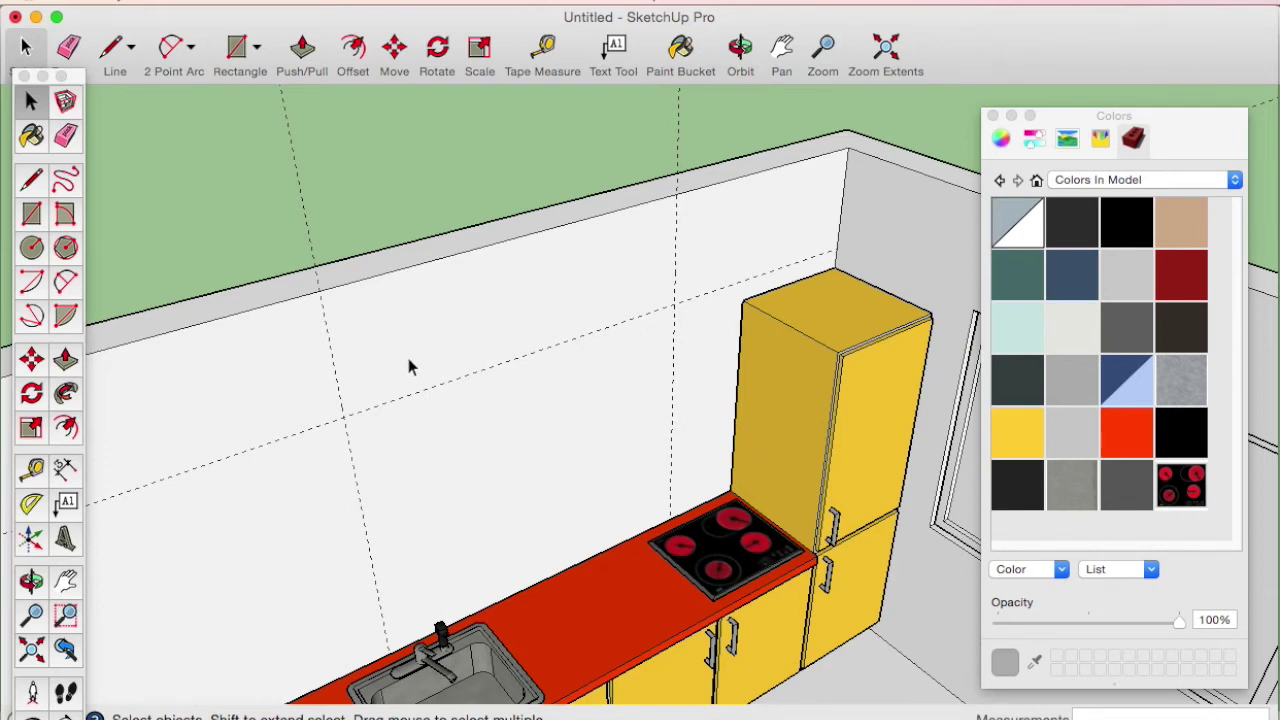
pyautogui.click(31, 470)
pyautogui.click(522, 356)
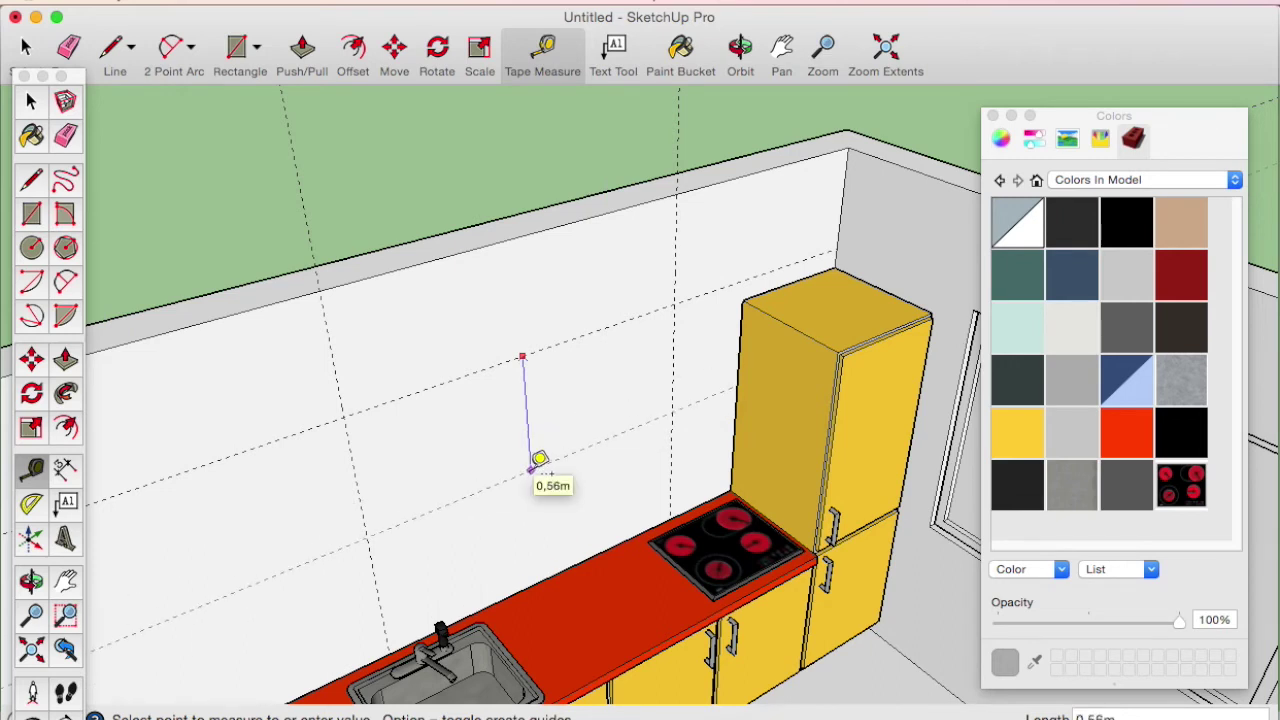
pyautogui.click(531, 468)
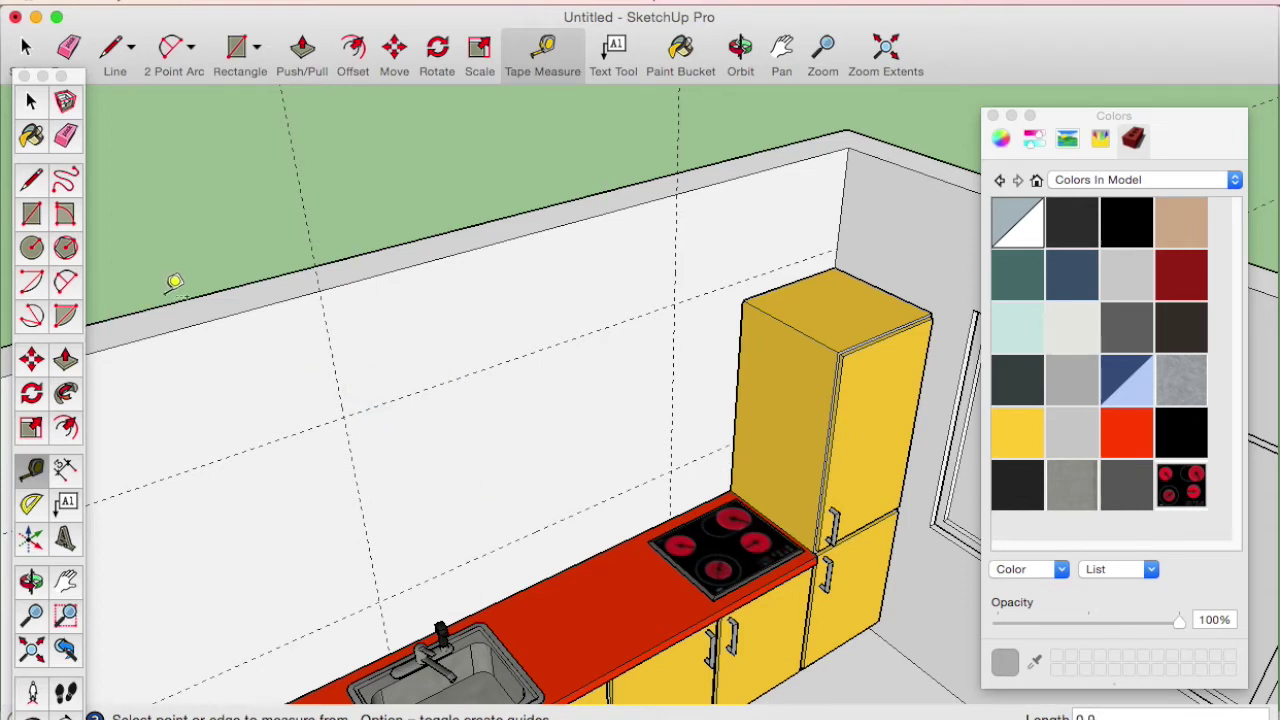
pyautogui.click(30, 102)
pyautogui.click(443, 268)
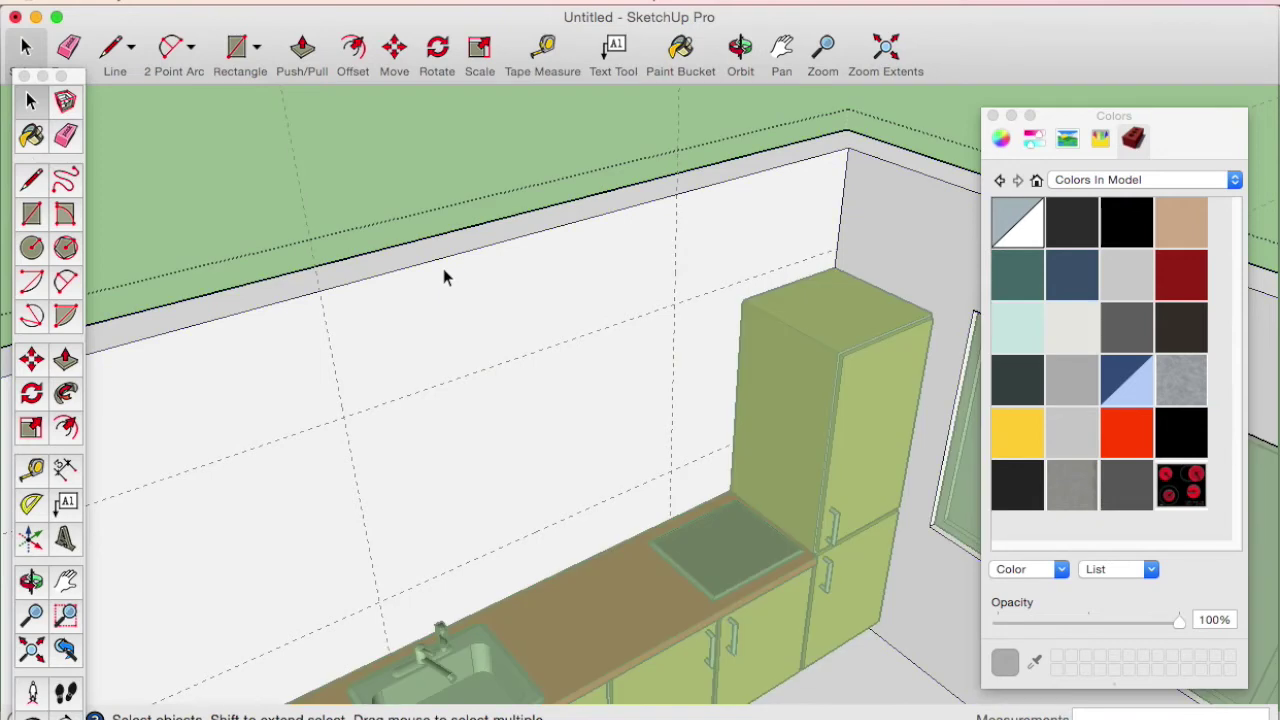
pyautogui.click(31, 214)
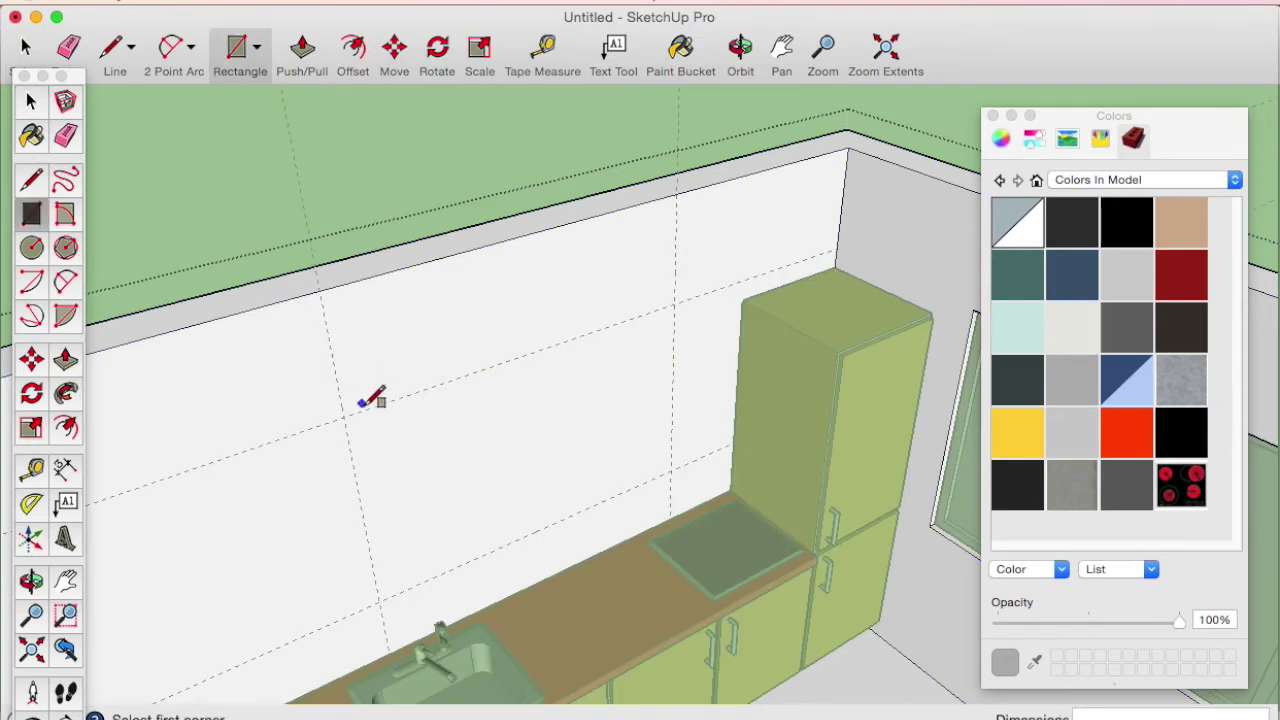
# Step: Draw a rectangle between the guides and push it through the wall thickness
pyautogui.click(343, 416)
pyautogui.click(671, 470)
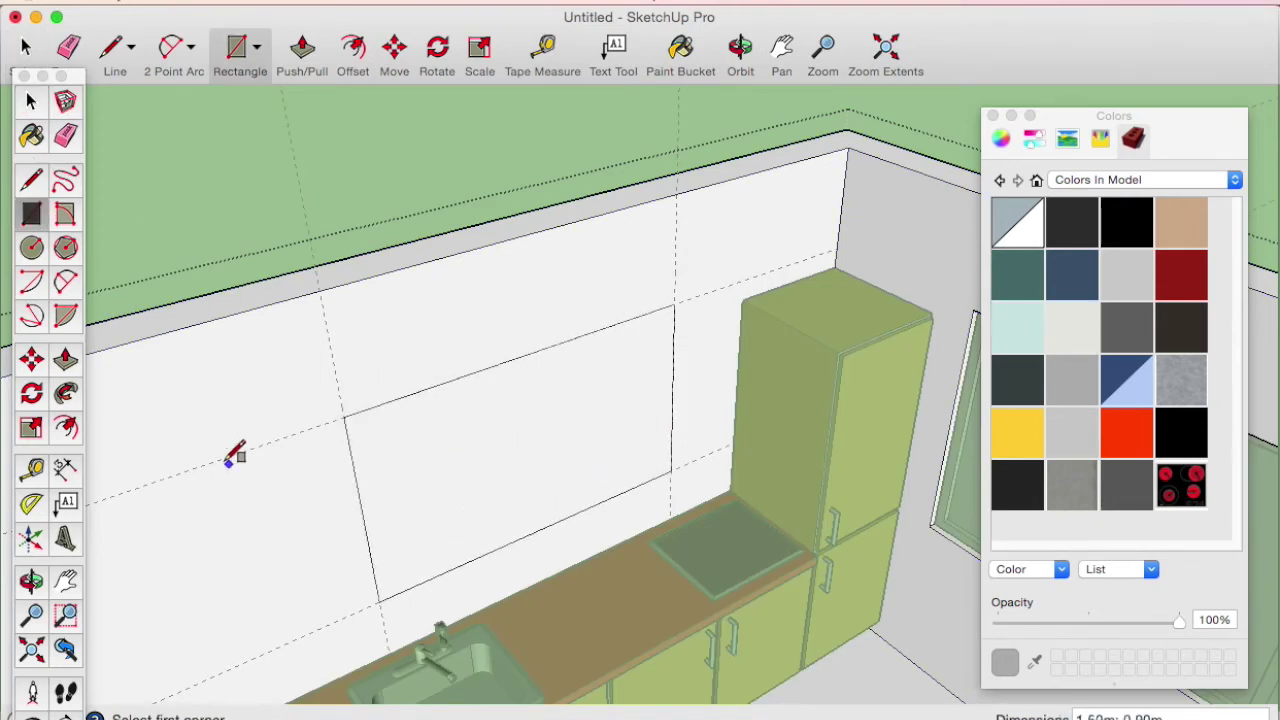
pyautogui.moveTo(237, 449)
pyautogui.mouseDown(button='middle')
pyautogui.moveTo(357, 434)
pyautogui.moveTo(345, 481)
pyautogui.mouseUp(button='middle')
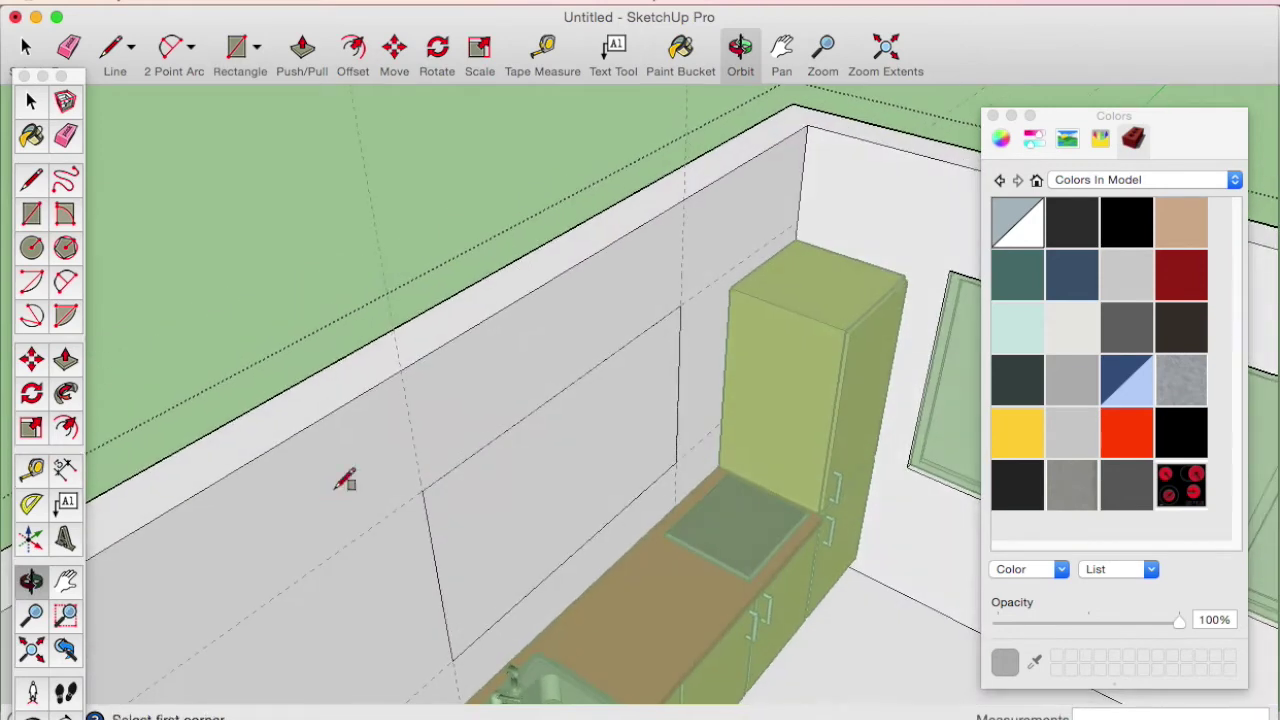
pyautogui.click(65, 358)
pyautogui.moveTo(529, 509)
pyautogui.mouseDown()
pyautogui.moveTo(465, 350)
pyautogui.moveTo(460, 296)
pyautogui.mouseUp()
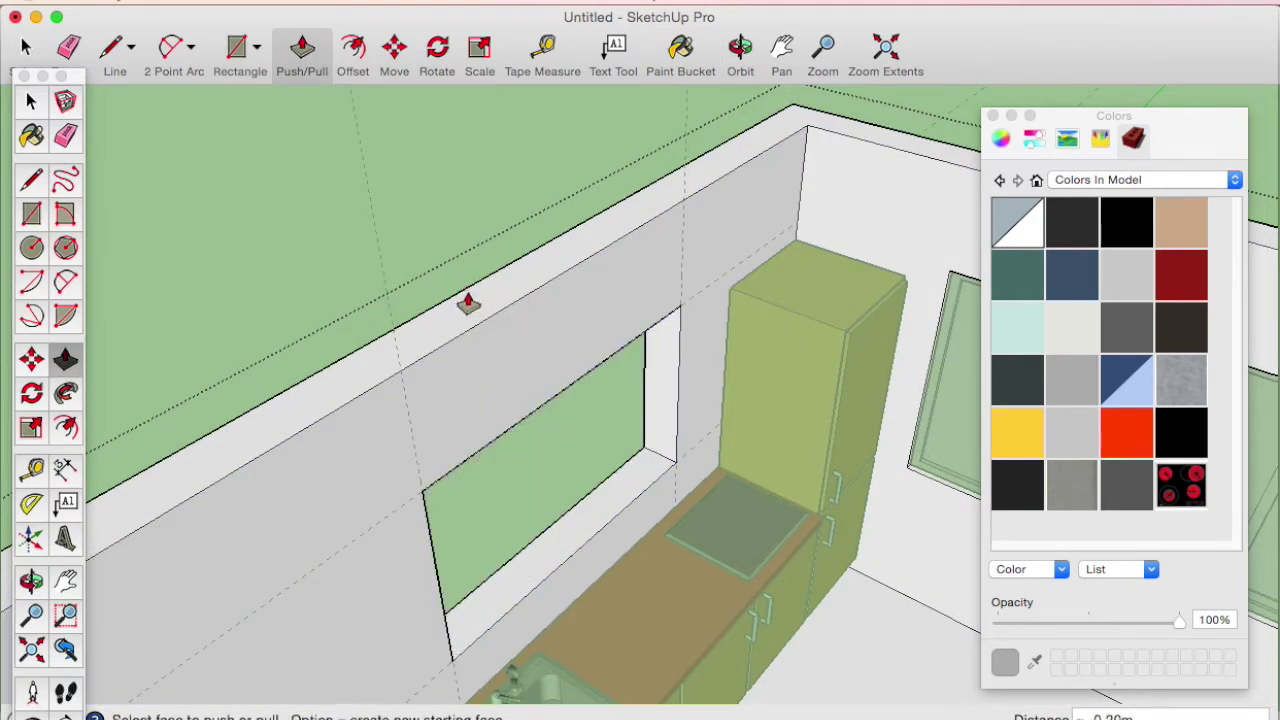
pyautogui.moveTo(334, 557)
pyautogui.mouseDown(button='middle')
pyautogui.moveTo(894, 403)
pyautogui.moveTo(498, 446)
pyautogui.moveTo(400, 500)
pyautogui.moveTo(409, 394)
pyautogui.mouseUp(button='middle')
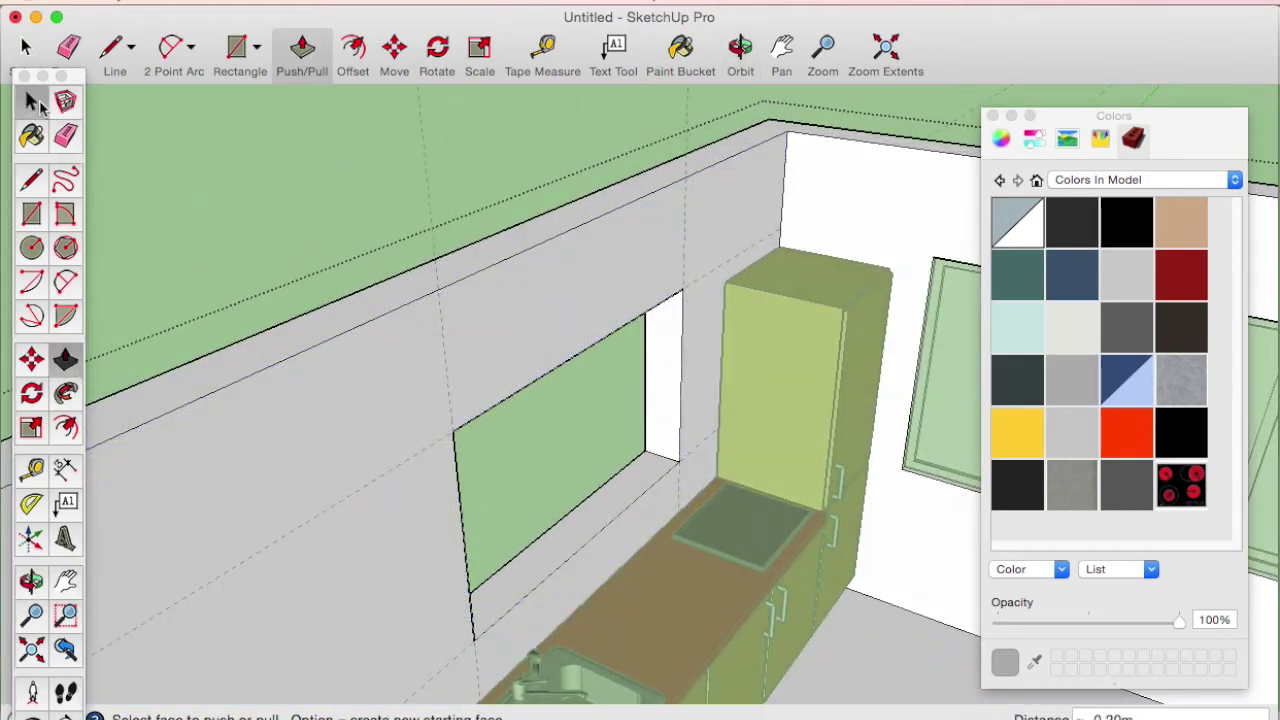
# Step: Exit the wall group and remove all guides with Edit > Delete Guides
pyautogui.click(30, 101)
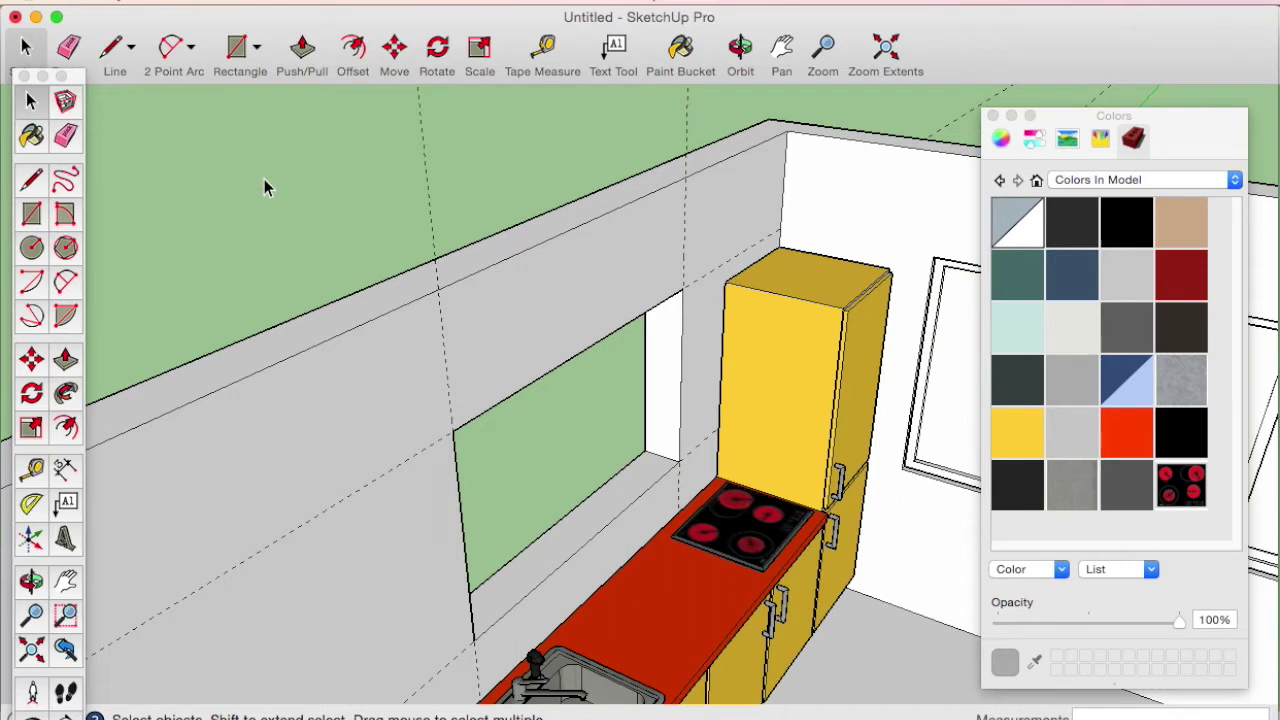
pyautogui.click(200, 2)
pyautogui.click(245, 168)
pyautogui.moveTo(232, 412)
pyautogui.mouseDown(button='middle')
pyautogui.moveTo(871, 434)
pyautogui.moveTo(587, 415)
pyautogui.moveTo(451, 371)
pyautogui.mouseUp(button='middle')
pyautogui.moveTo(366, 394); pyautogui.dragTo(512, 388, button='middle')
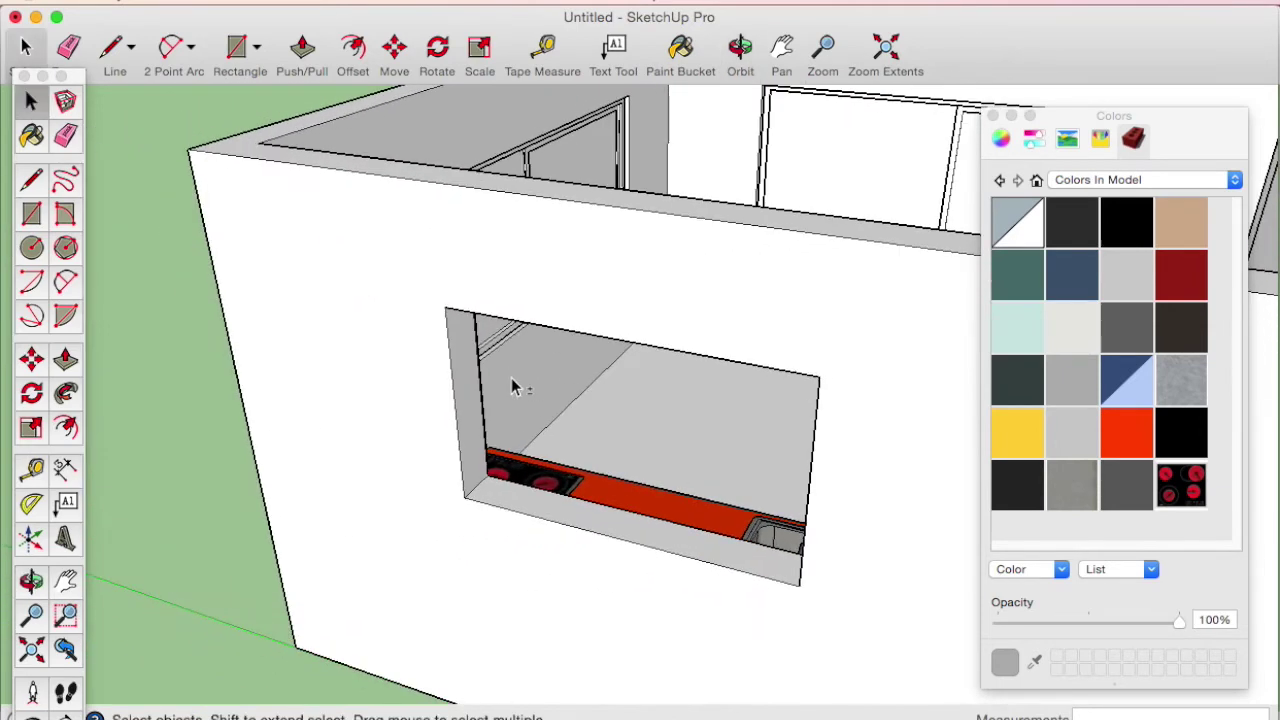
# Step: Draw a rectangle filling the window opening and choose grey paint
pyautogui.click(36, 218)
pyautogui.click(444, 307)
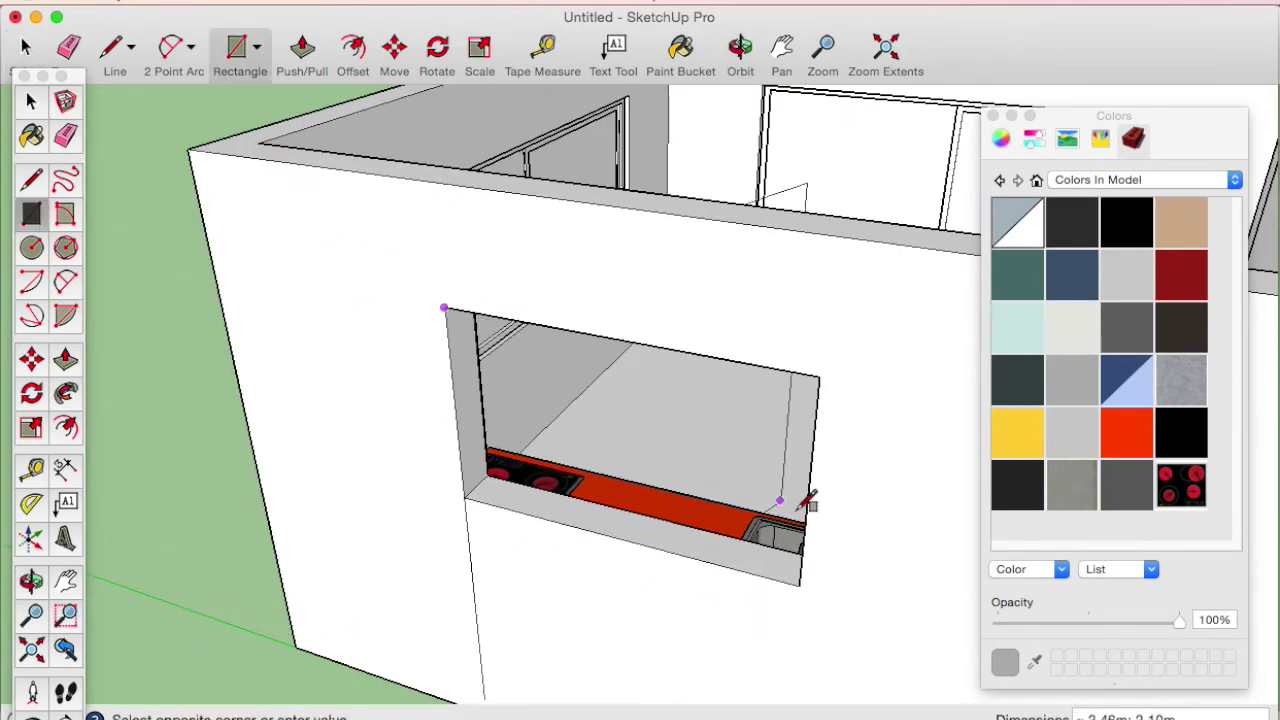
pyautogui.click(802, 582)
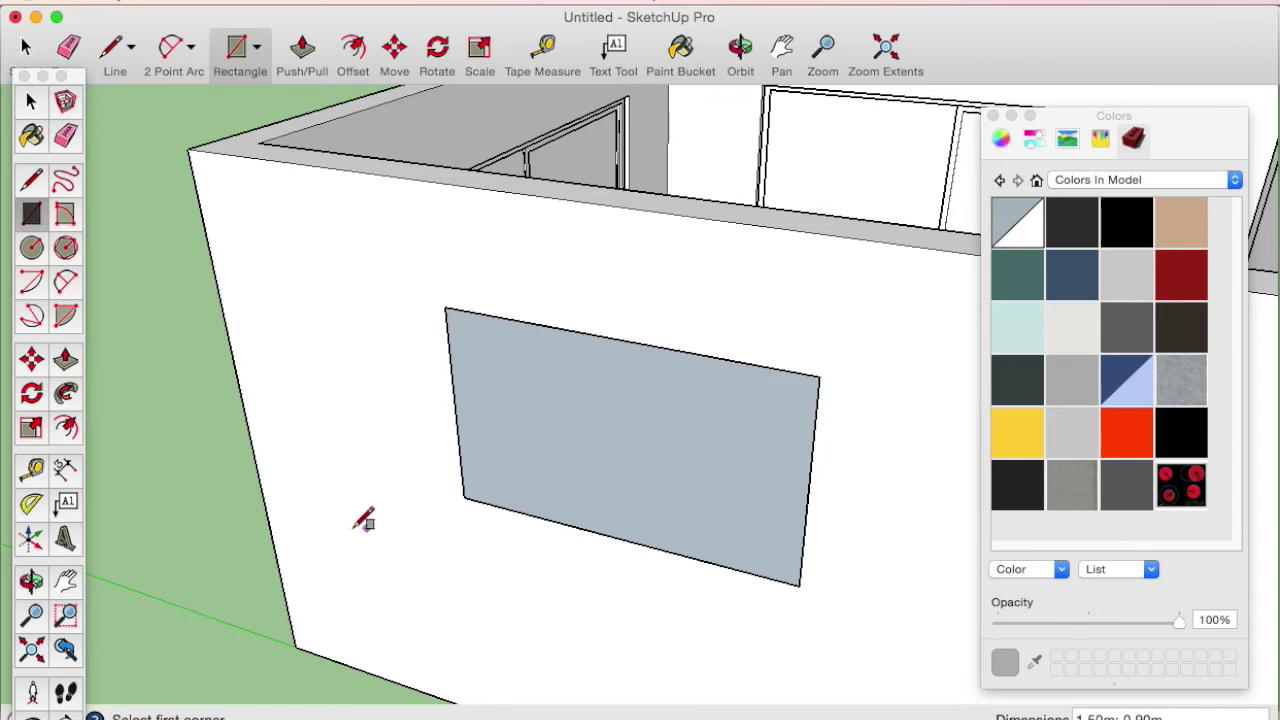
pyautogui.click(66, 430)
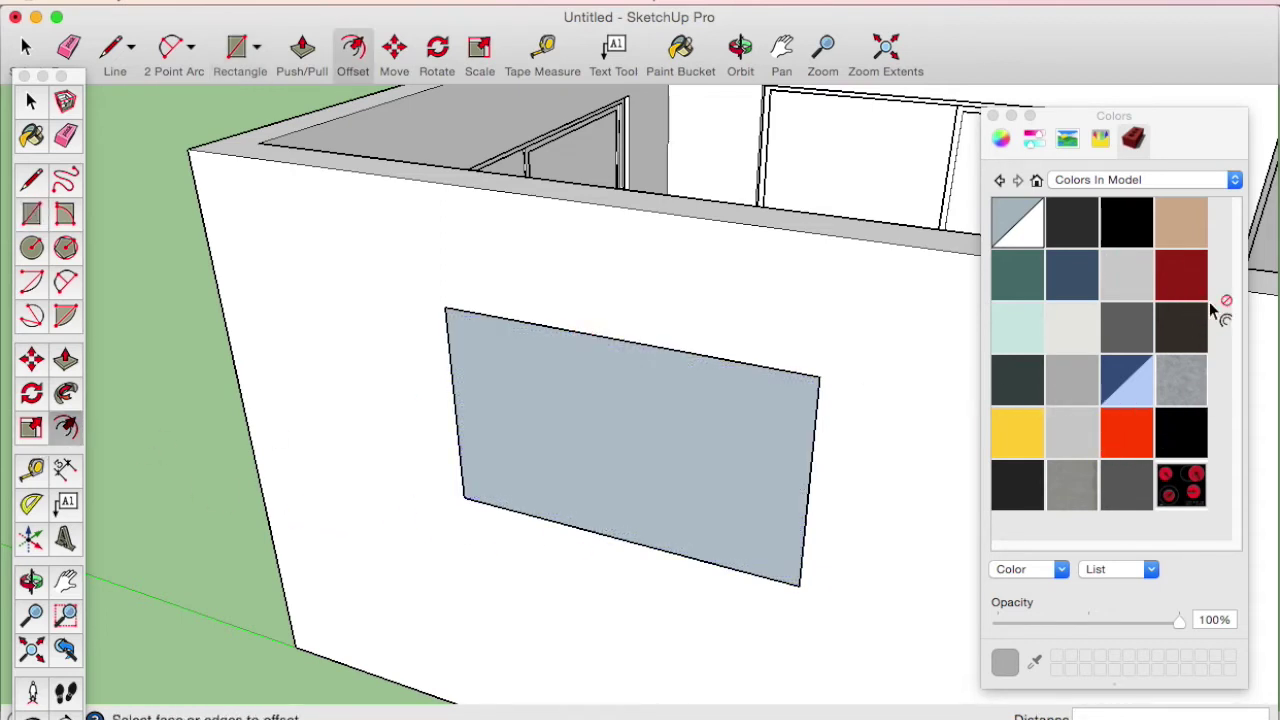
pyautogui.click(1082, 382)
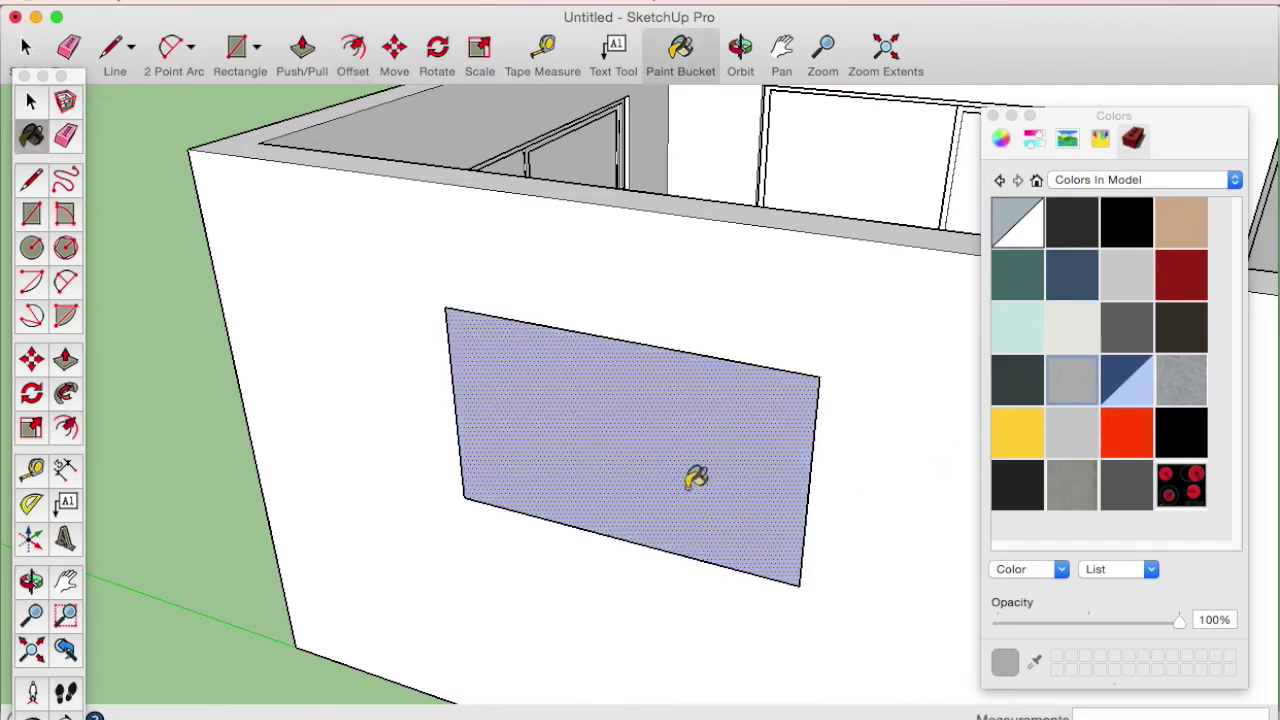
# Step: Offset a narrow inner border inside the grey window pane
pyautogui.moveTo(751, 323); pyautogui.dragTo(475, 392, button='middle')
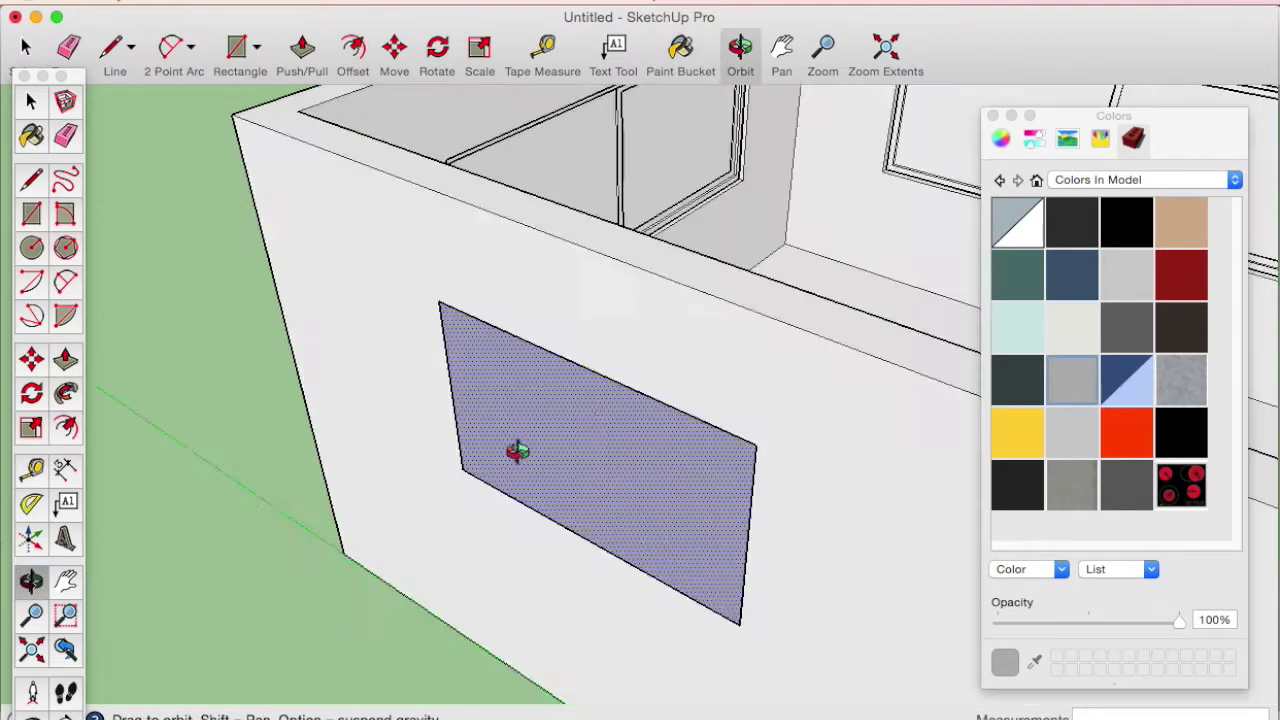
pyautogui.scroll(5, 343, 457)
pyautogui.moveTo(726, 426); pyautogui.dragTo(469, 443, button='middle')
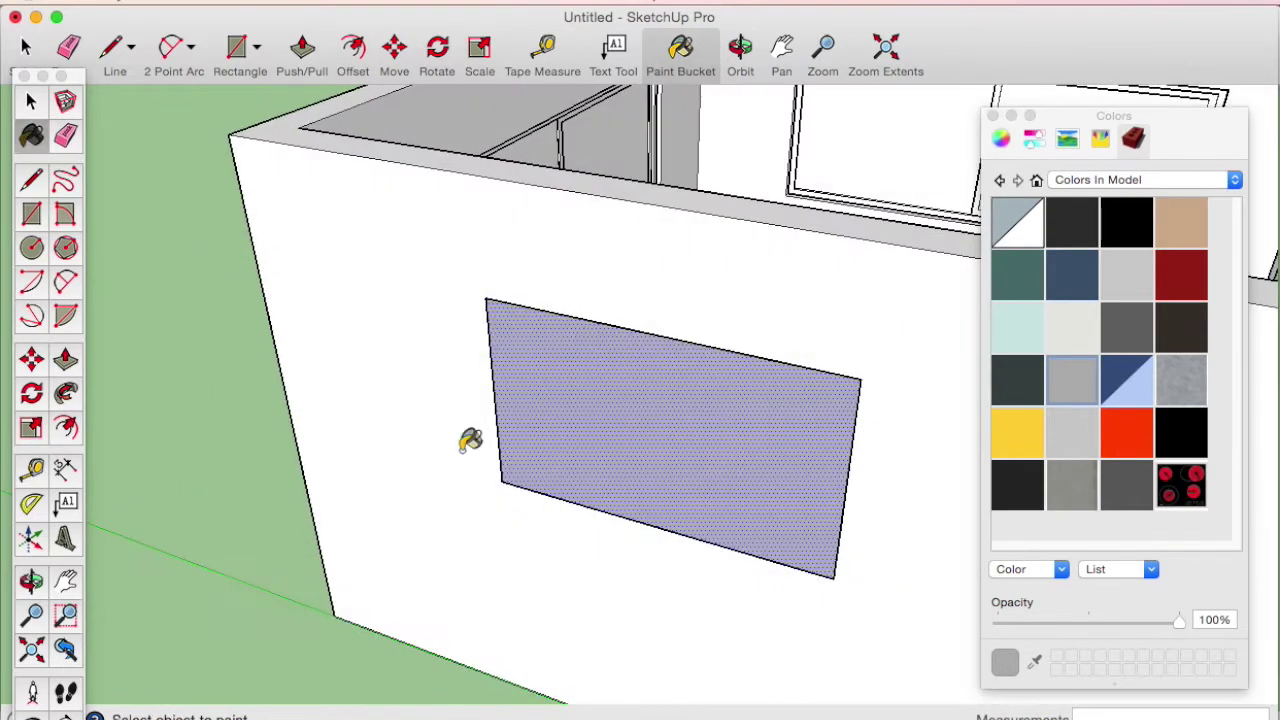
pyautogui.click(65, 427)
pyautogui.scroll(2, 620, 335)
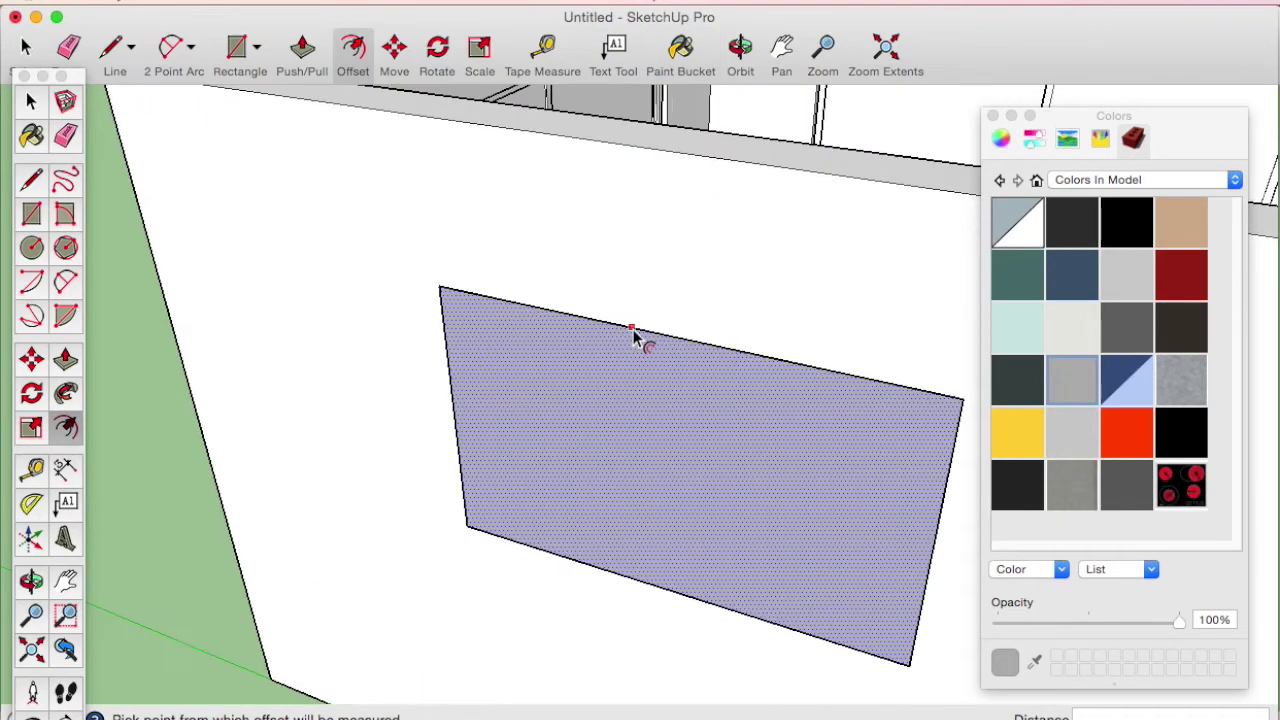
pyautogui.doubleClick(632, 338)
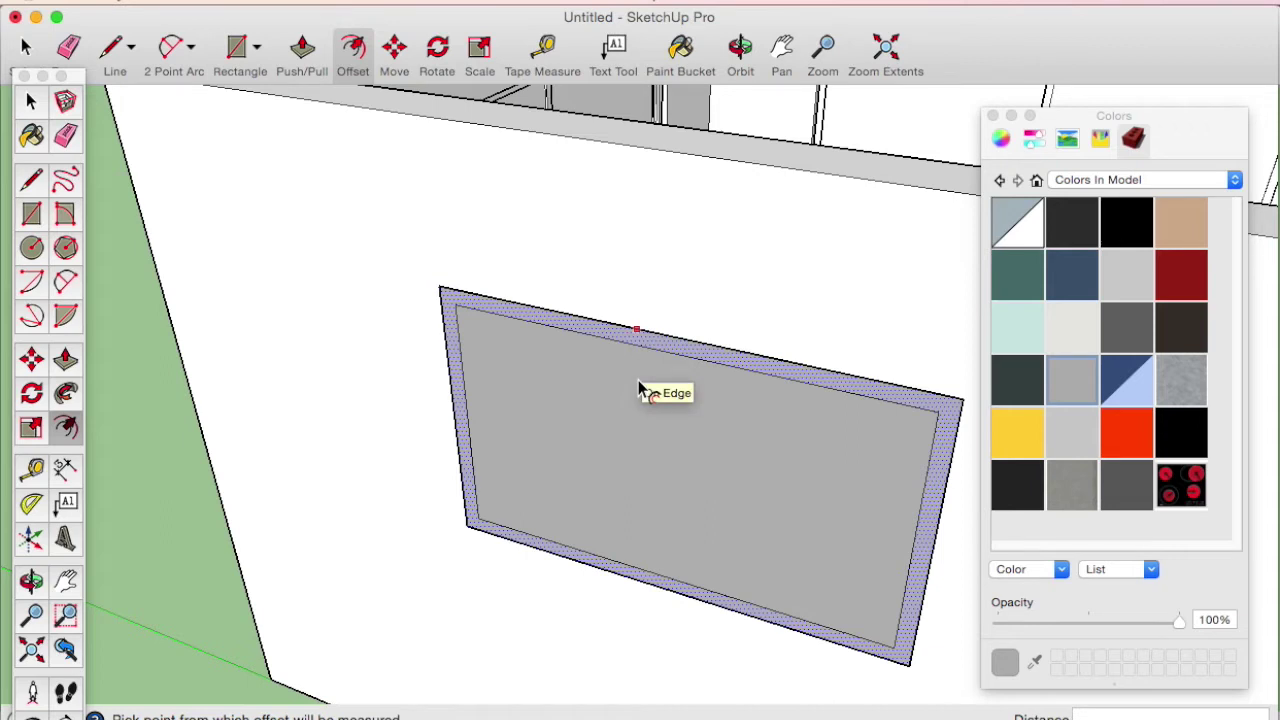
# Step: Push the inner pane back 0,06m behind the frame border
pyautogui.click(63, 363)
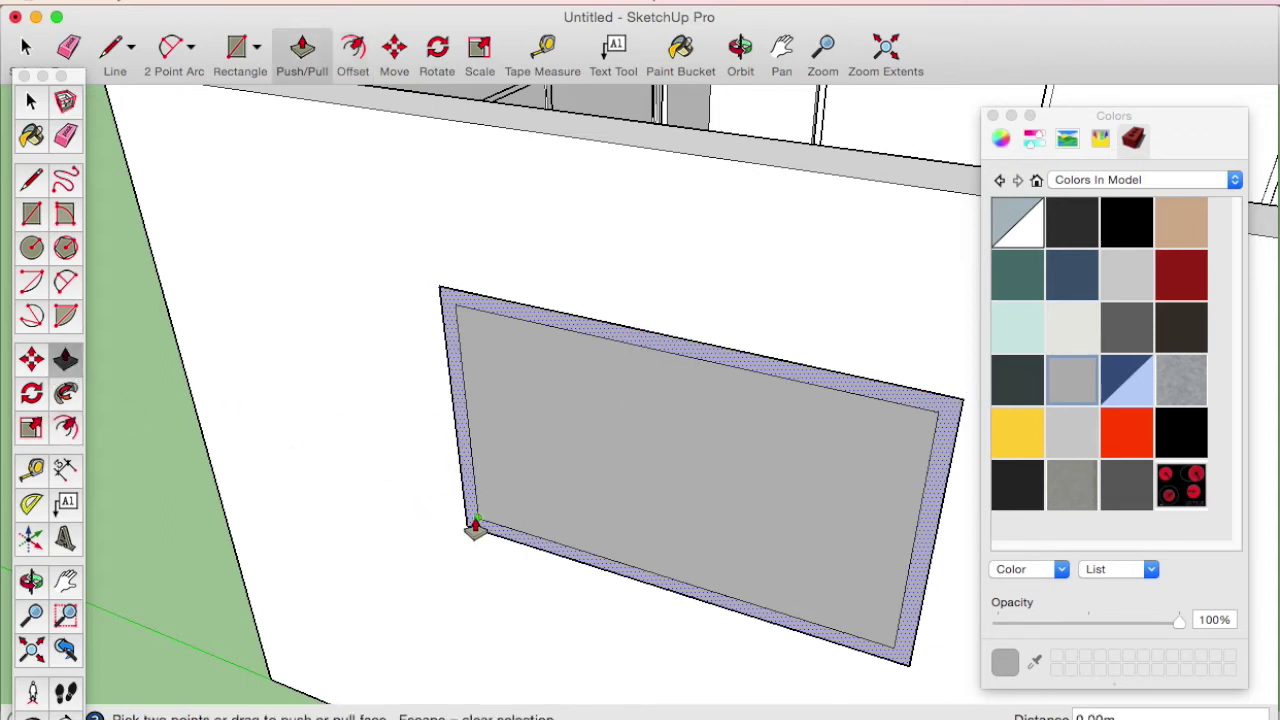
pyautogui.click(476, 524)
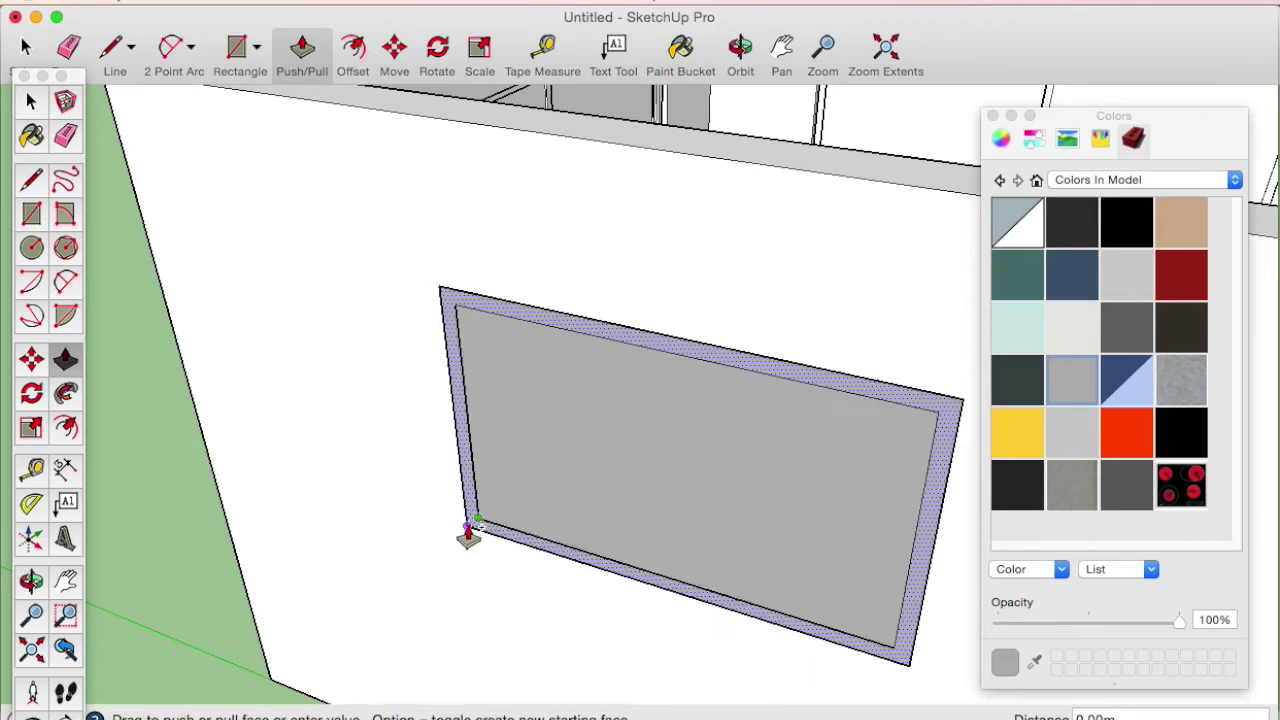
pyautogui.scroll(3, 457, 549)
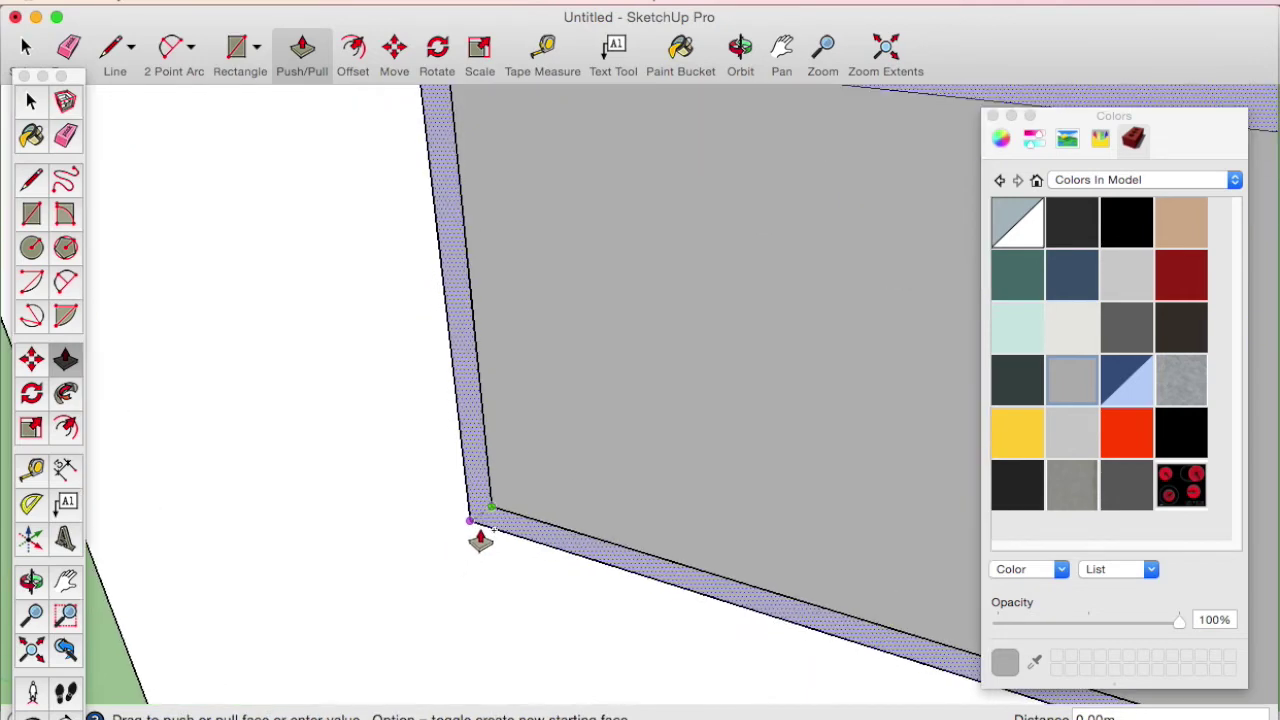
pyautogui.moveTo(480, 537); pyautogui.dragTo(434, 543, button='middle')
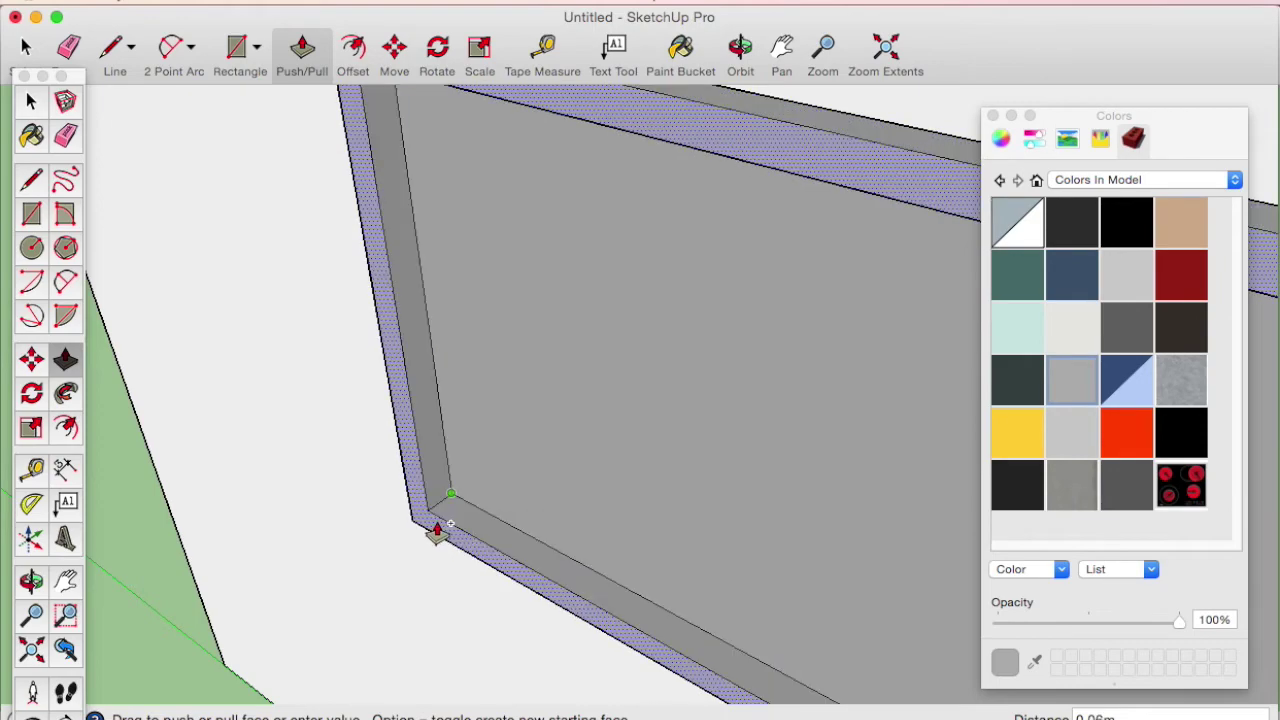
pyautogui.click(437, 531)
pyautogui.moveTo(434, 531)
pyautogui.mouseDown(button='middle')
pyautogui.moveTo(114, 560)
pyautogui.moveTo(520, 414)
pyautogui.mouseUp(button='middle')
pyautogui.scroll(2, 471, 324)
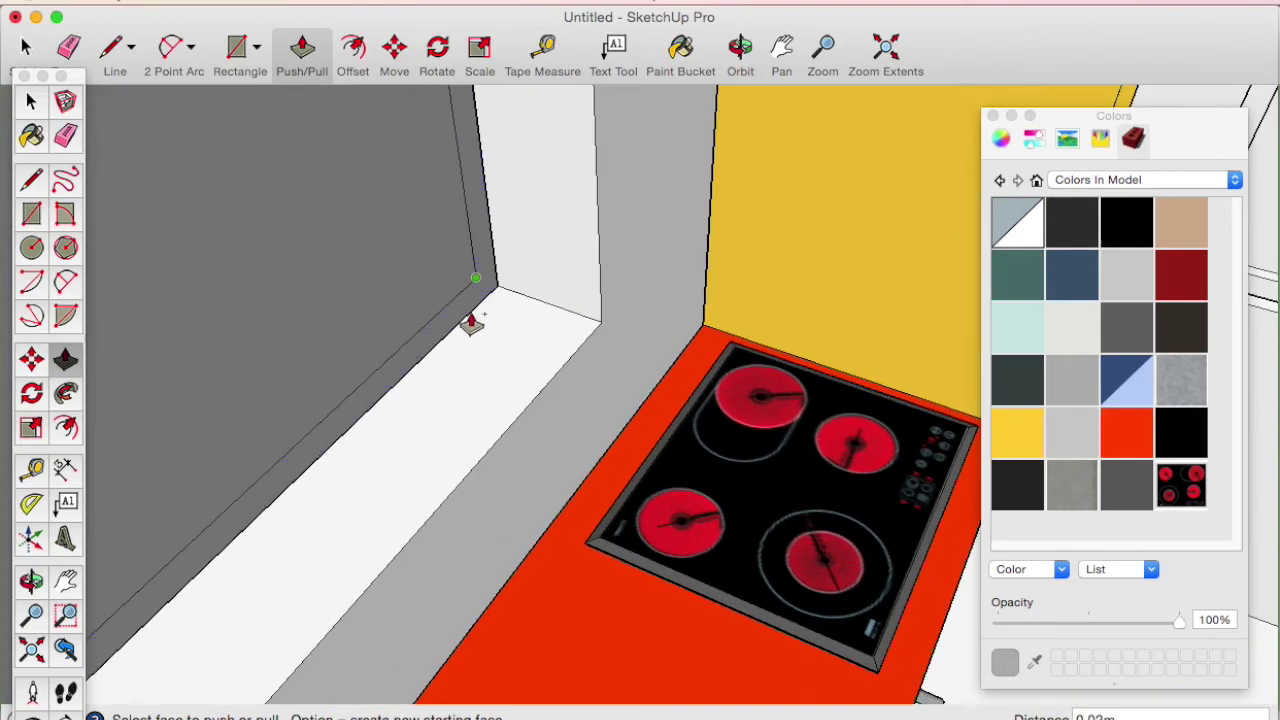
# Step: Extrude a thin ledge on the window's frame strip
pyautogui.click(473, 313)
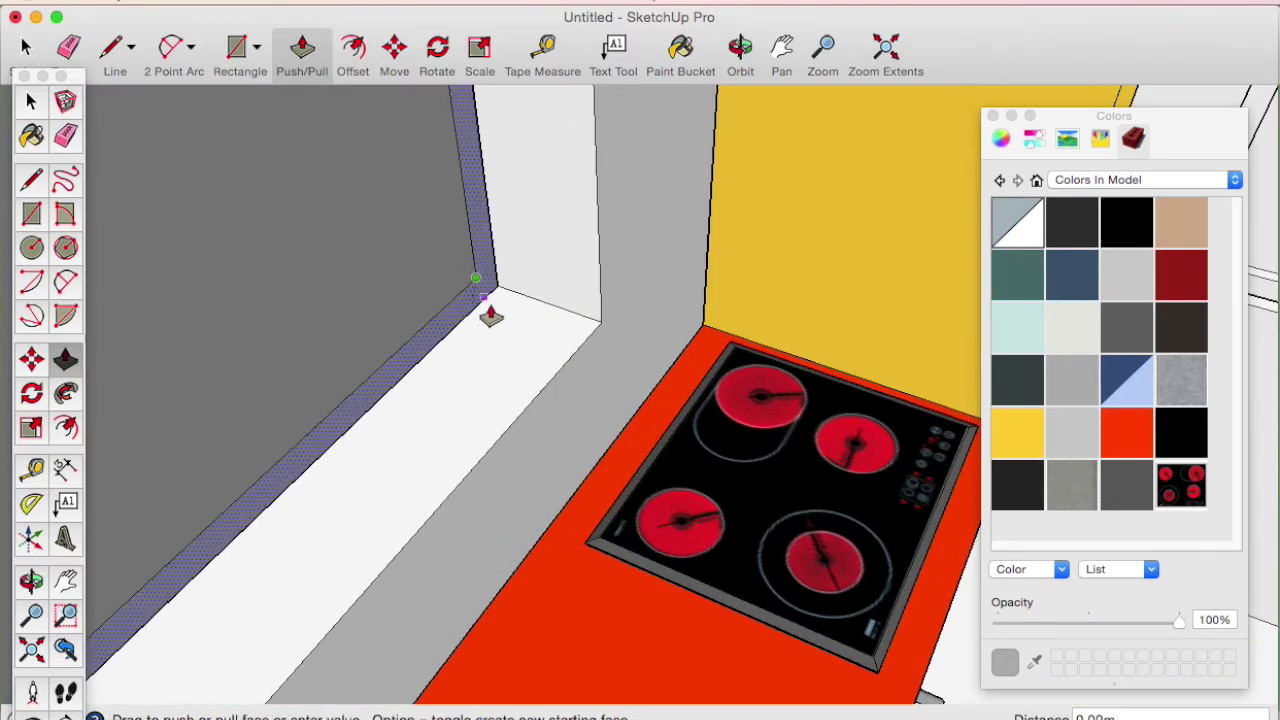
pyautogui.press('Escape')
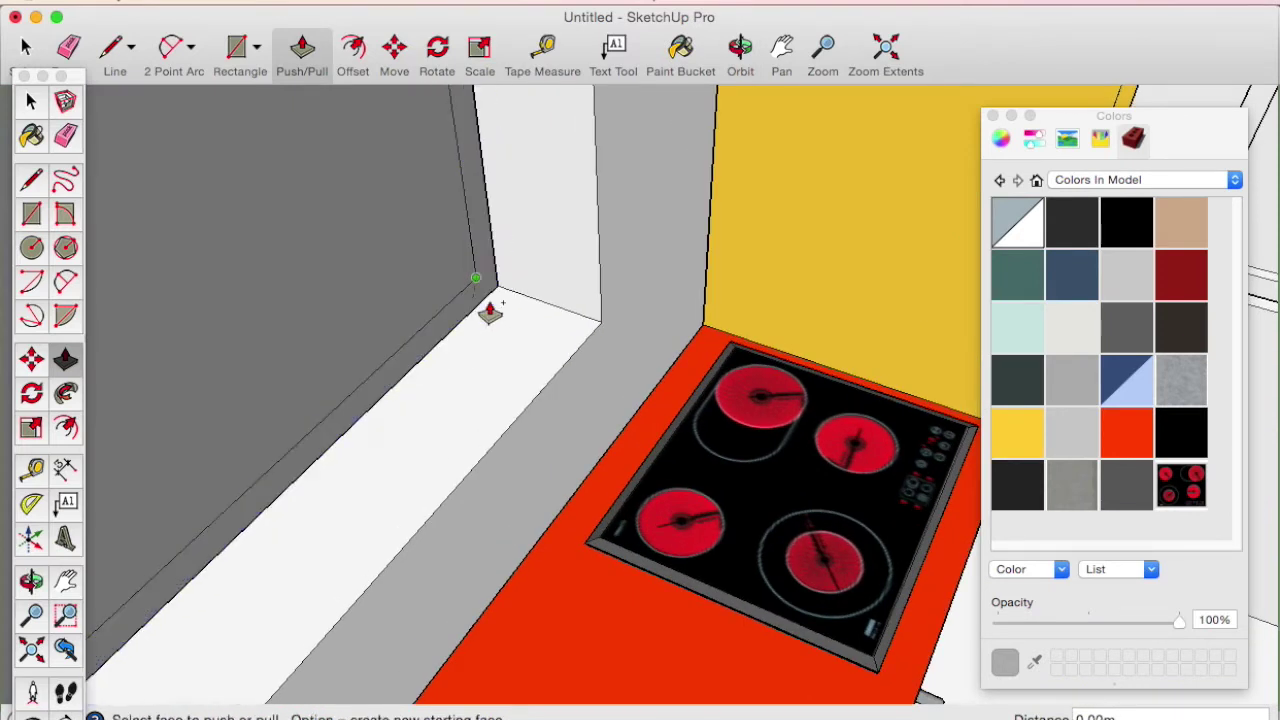
pyautogui.click(490, 313)
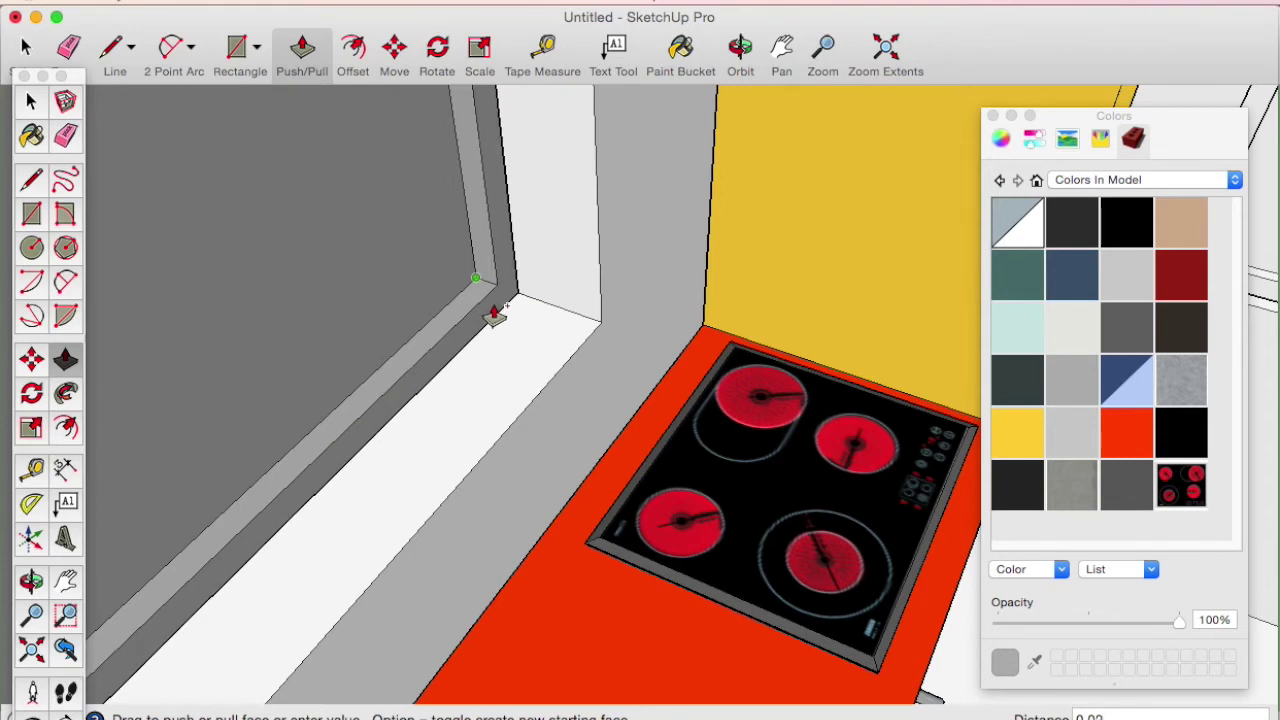
pyautogui.click(493, 316)
# Step: Paint the window glass translucent blue, then open the left-wall window for editing
pyautogui.click(1127, 380)
pyautogui.click(312, 300)
pyautogui.scroll(-1, 312, 300)
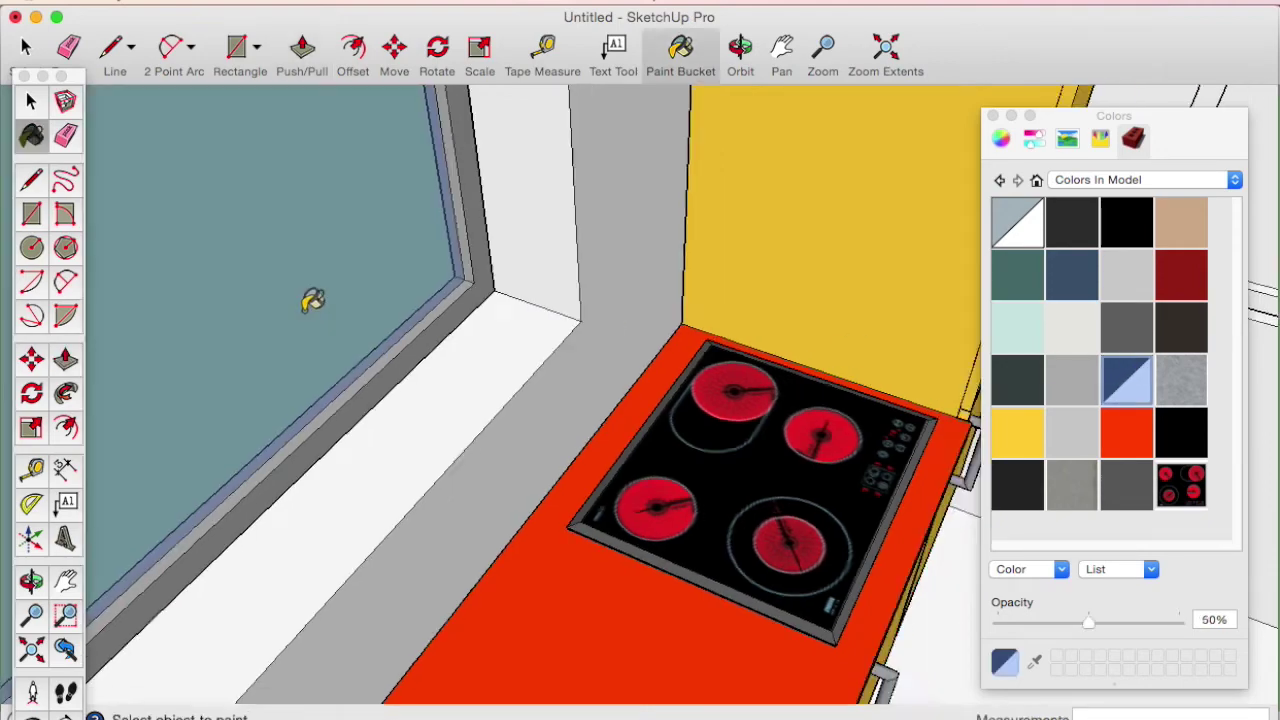
pyautogui.scroll(-3, 200, 360)
pyautogui.moveTo(200, 360); pyautogui.dragTo(777, 283, button='middle')
pyautogui.click(655, 318)
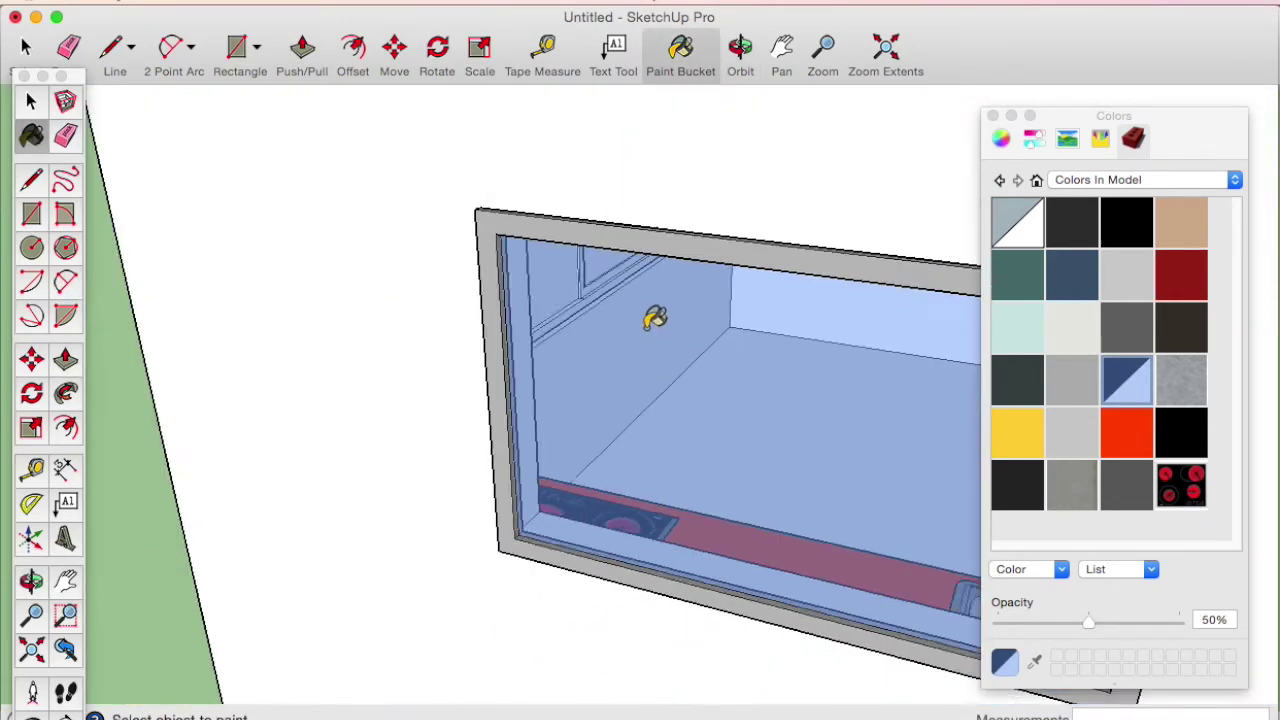
pyautogui.scroll(-5, 655, 318)
pyautogui.moveTo(680, 371); pyautogui.dragTo(651, 414, button='middle')
pyautogui.moveTo(566, 463)
pyautogui.mouseDown(button='middle')
pyautogui.moveTo(670, 290)
pyautogui.moveTo(586, 329)
pyautogui.mouseUp(button='middle')
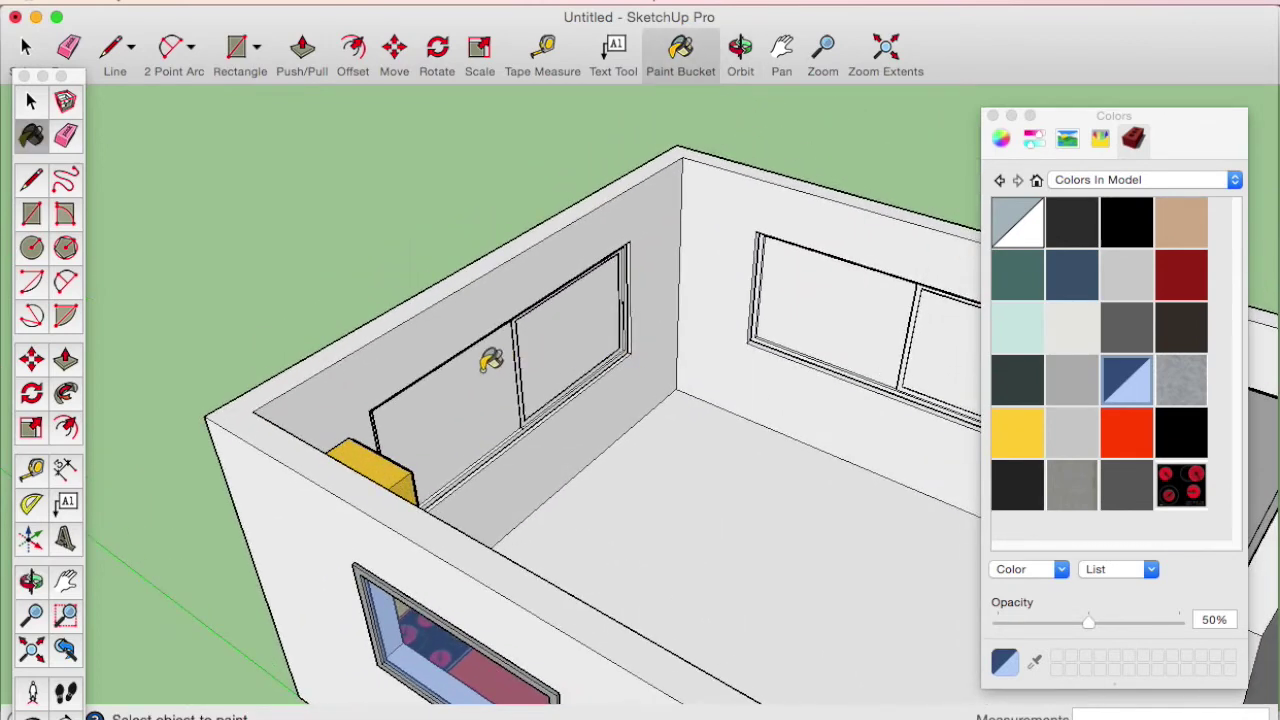
pyautogui.click(31, 102)
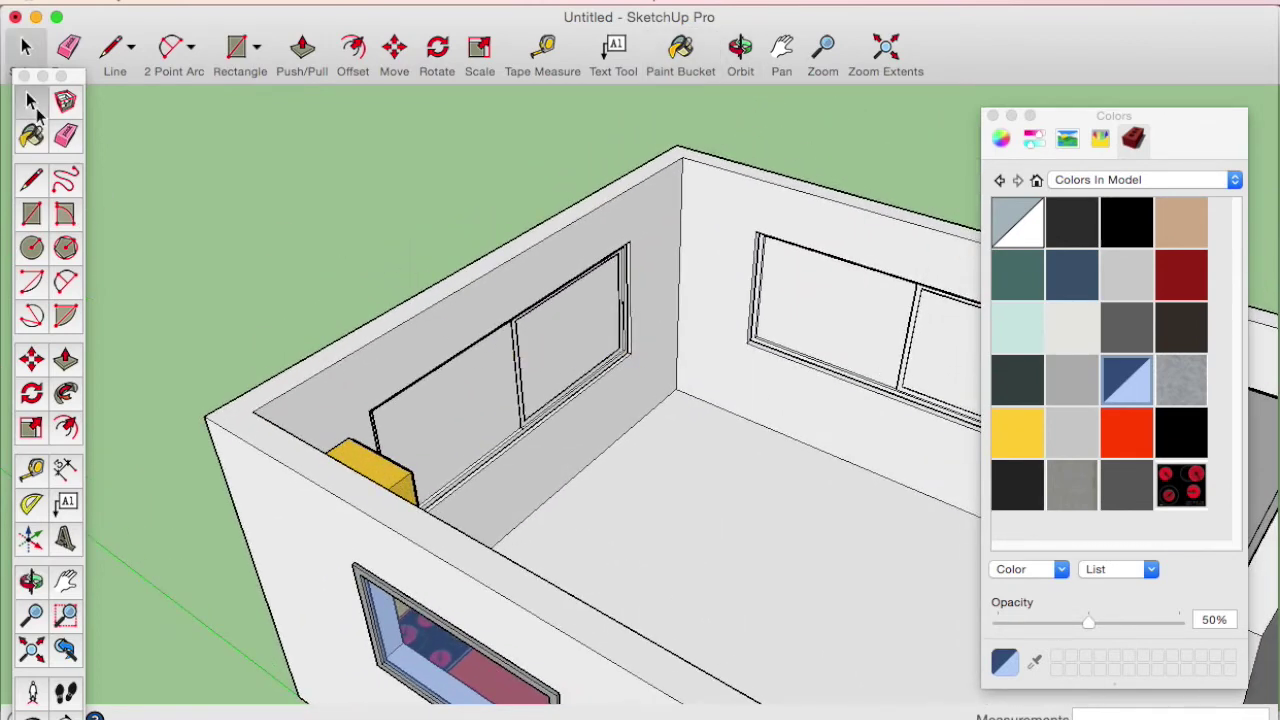
pyautogui.doubleClick(474, 418)
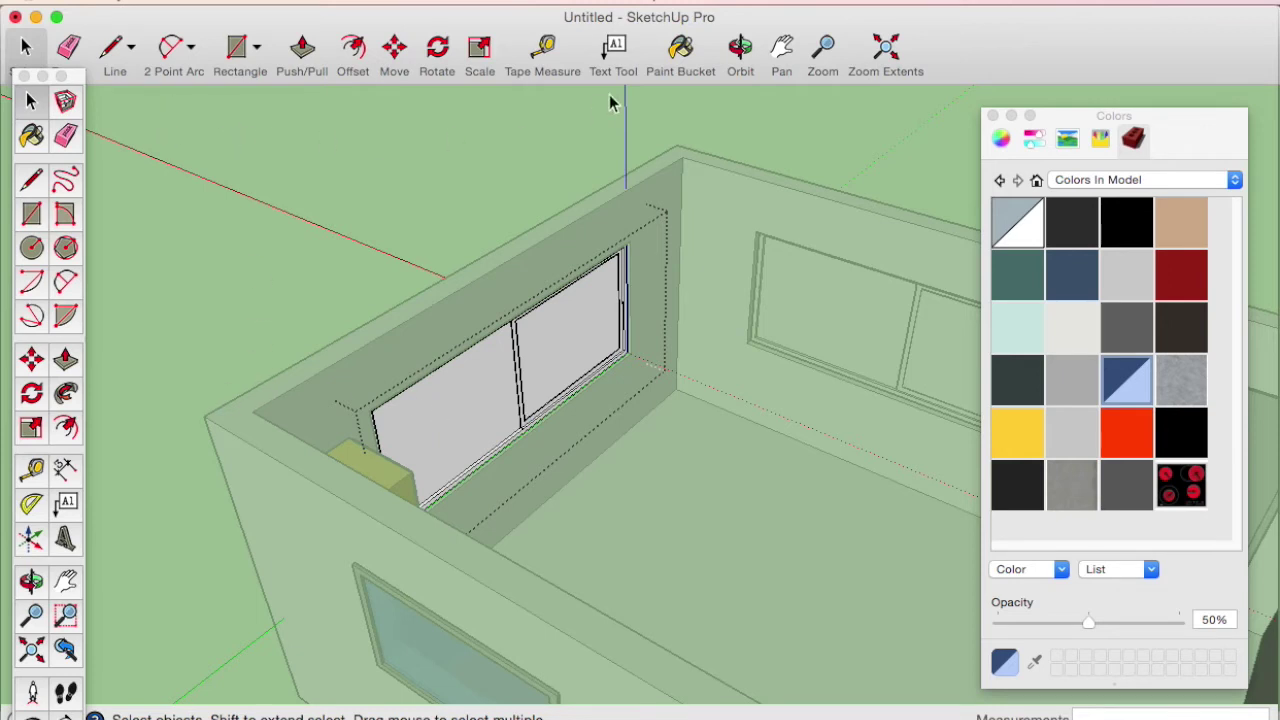
# Step: Paint both panes of the left-wall window translucent blue and exit its editing
pyautogui.click(681, 50)
pyautogui.click(440, 412)
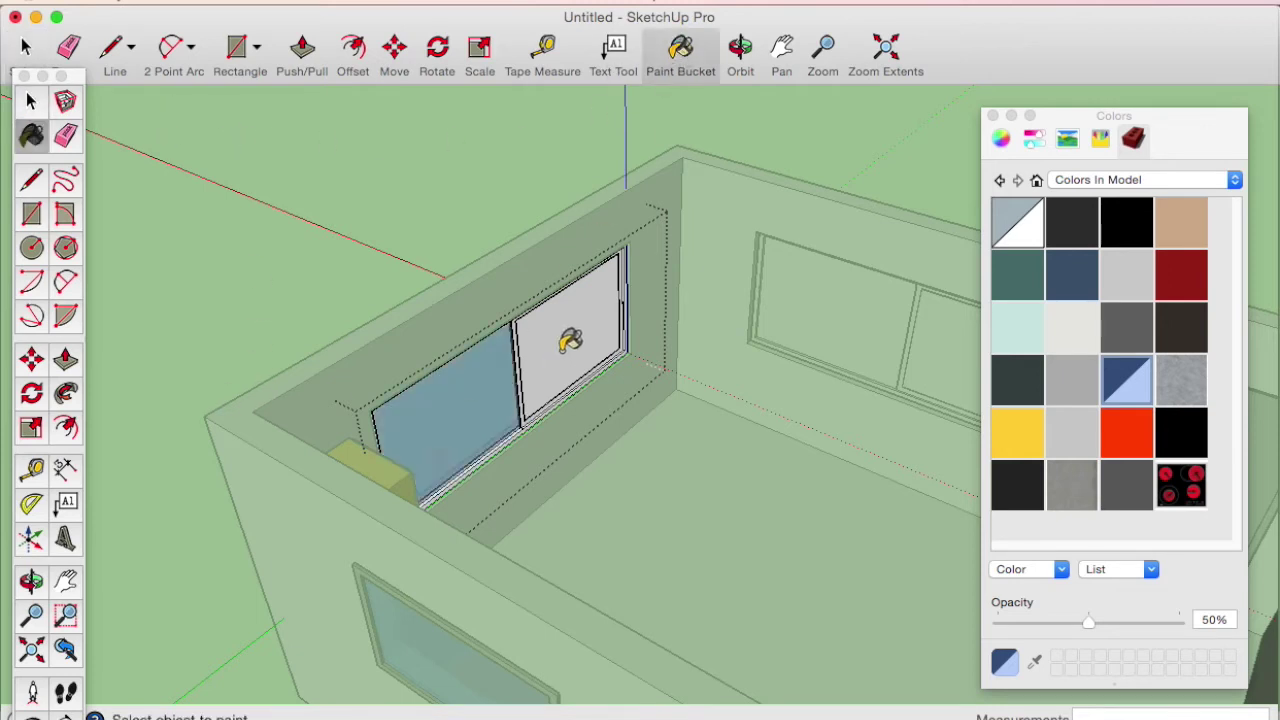
pyautogui.click(570, 345)
pyautogui.moveTo(540, 410); pyautogui.dragTo(507, 418, button='middle')
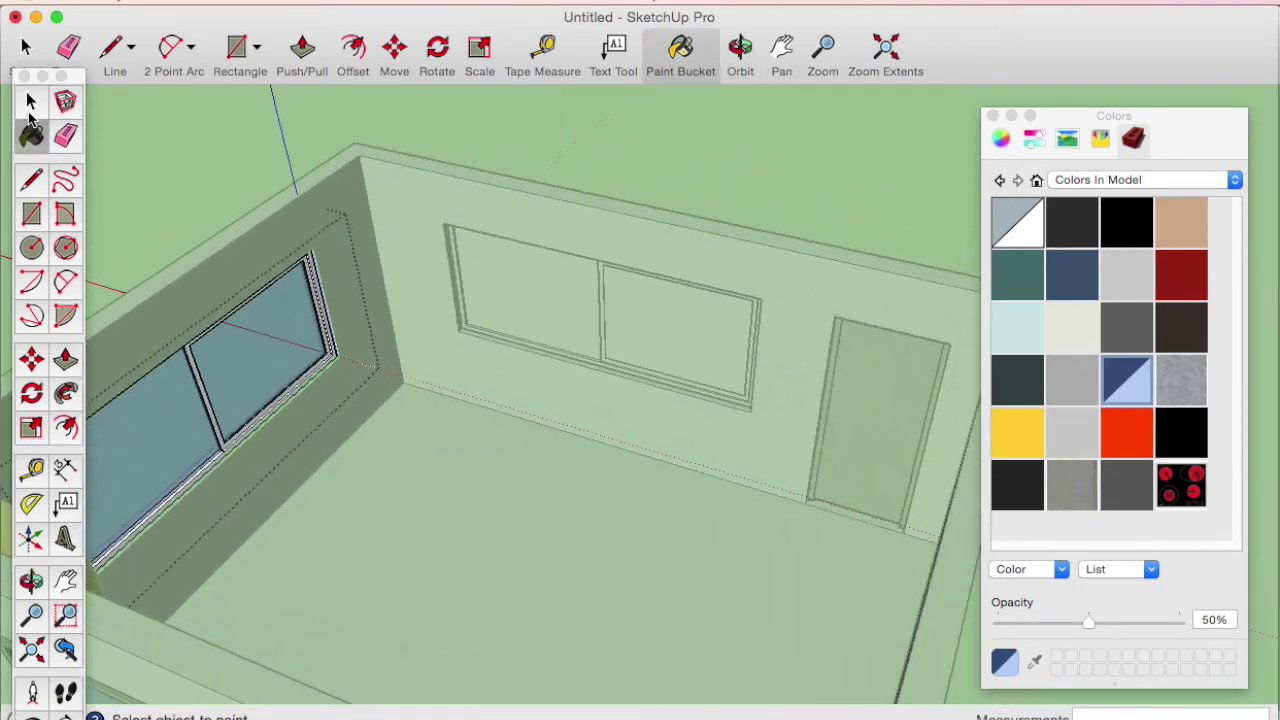
pyautogui.click(30, 103)
pyautogui.click(562, 147)
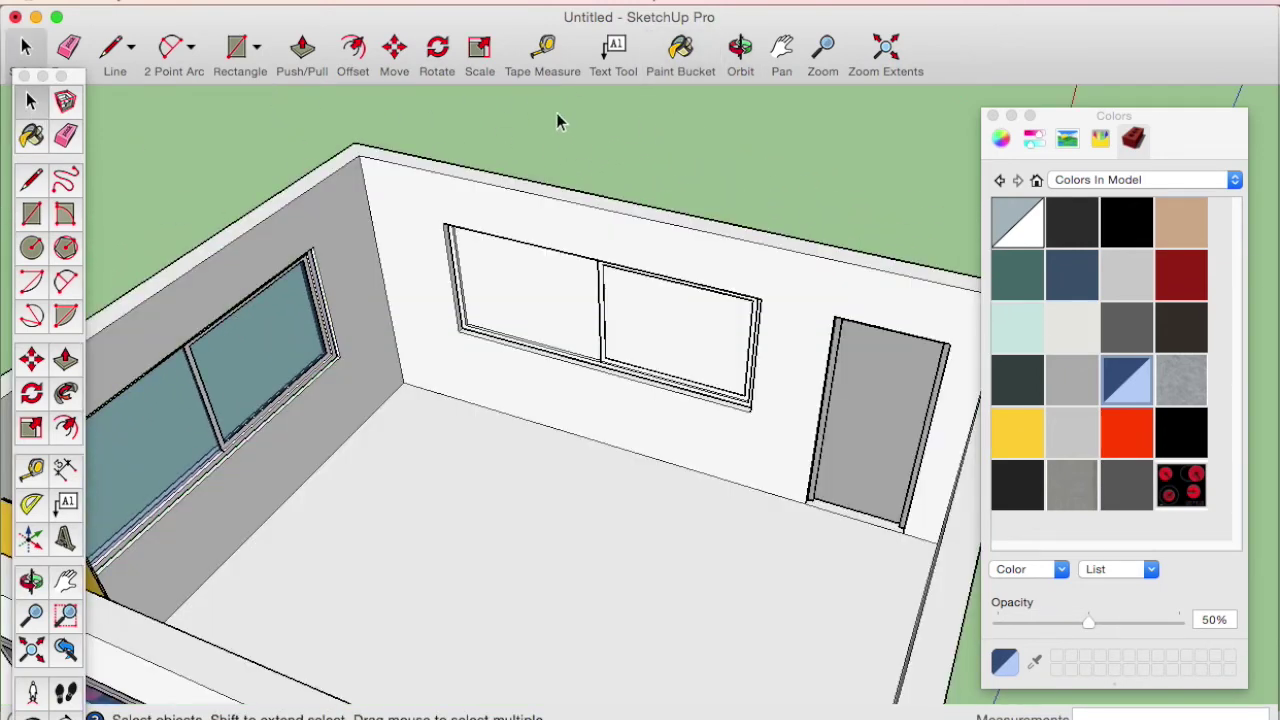
# Step: Glaze both panes of the far-wall window translucent blue and close it
pyautogui.doubleClick(560, 322)
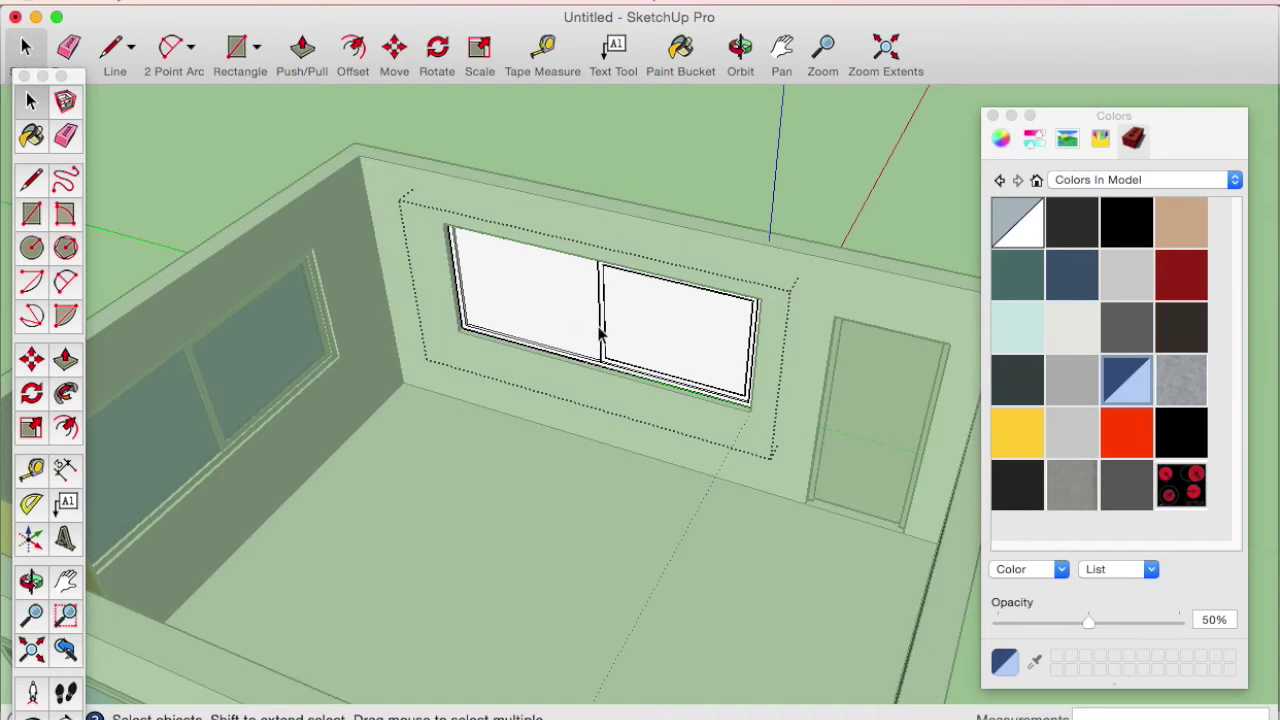
pyautogui.click(681, 50)
pyautogui.click(548, 268)
pyautogui.click(686, 328)
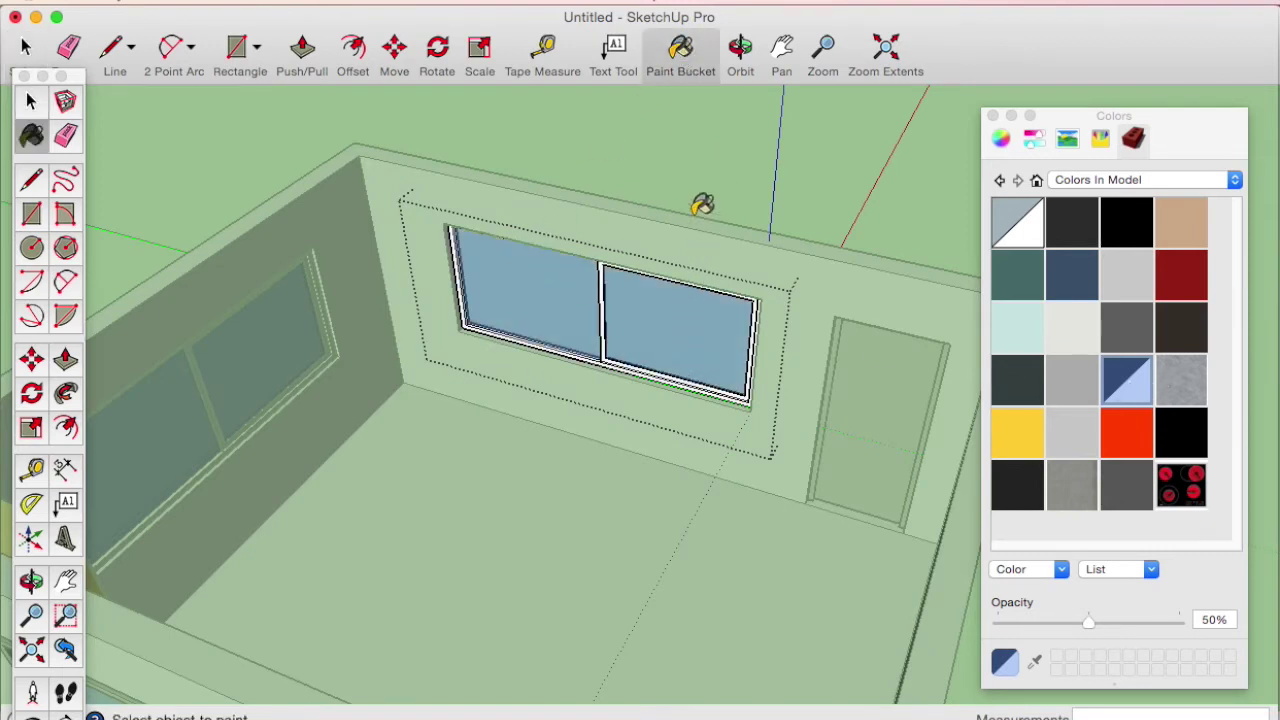
pyautogui.click(31, 101)
pyautogui.click(556, 128)
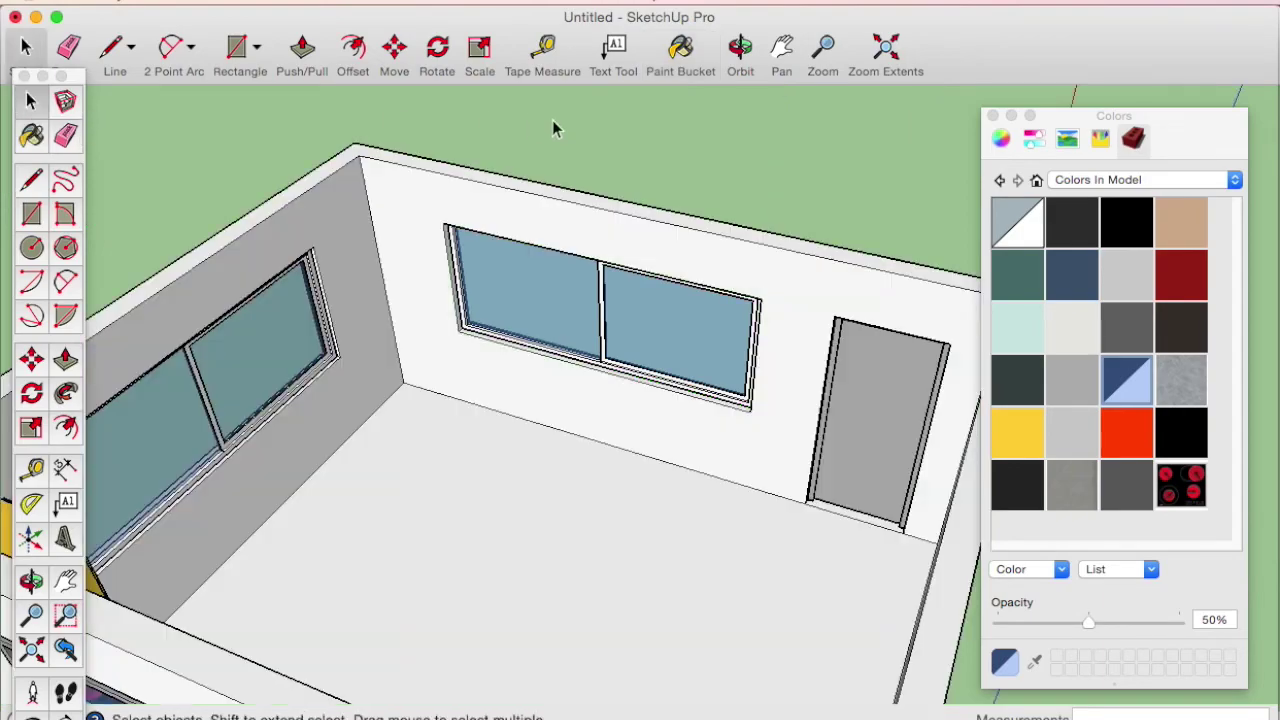
pyautogui.moveTo(677, 203)
pyautogui.mouseDown(button='middle')
pyautogui.moveTo(586, 186)
pyautogui.moveTo(608, 291)
pyautogui.moveTo(346, 266)
pyautogui.moveTo(669, 369)
pyautogui.moveTo(263, 240)
pyautogui.moveTo(686, 194)
pyautogui.moveTo(751, 243)
pyautogui.moveTo(939, 267)
pyautogui.moveTo(520, 511)
pyautogui.moveTo(723, 411)
pyautogui.moveTo(409, 383)
pyautogui.moveTo(453, 373)
pyautogui.moveTo(531, 443)
pyautogui.moveTo(569, 449)
pyautogui.moveTo(578, 476)
pyautogui.moveTo(536, 453)
pyautogui.mouseUp(button='middle')
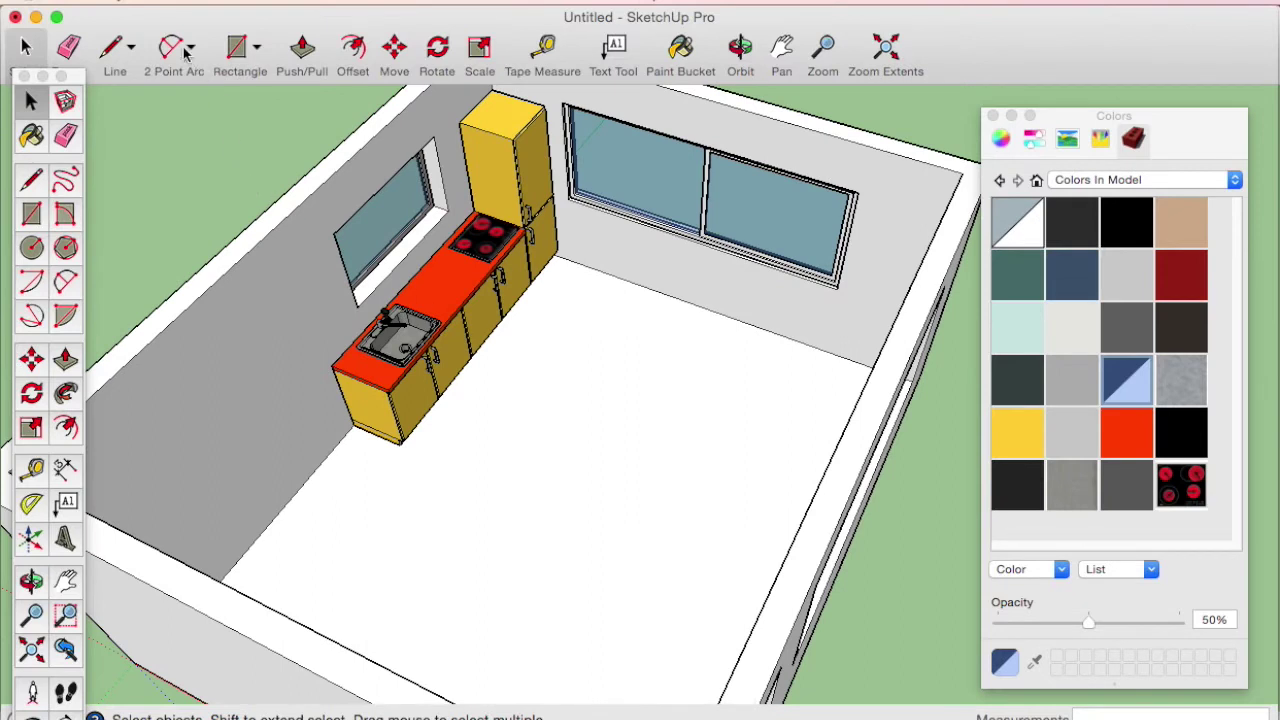
pyautogui.click(161, 7)
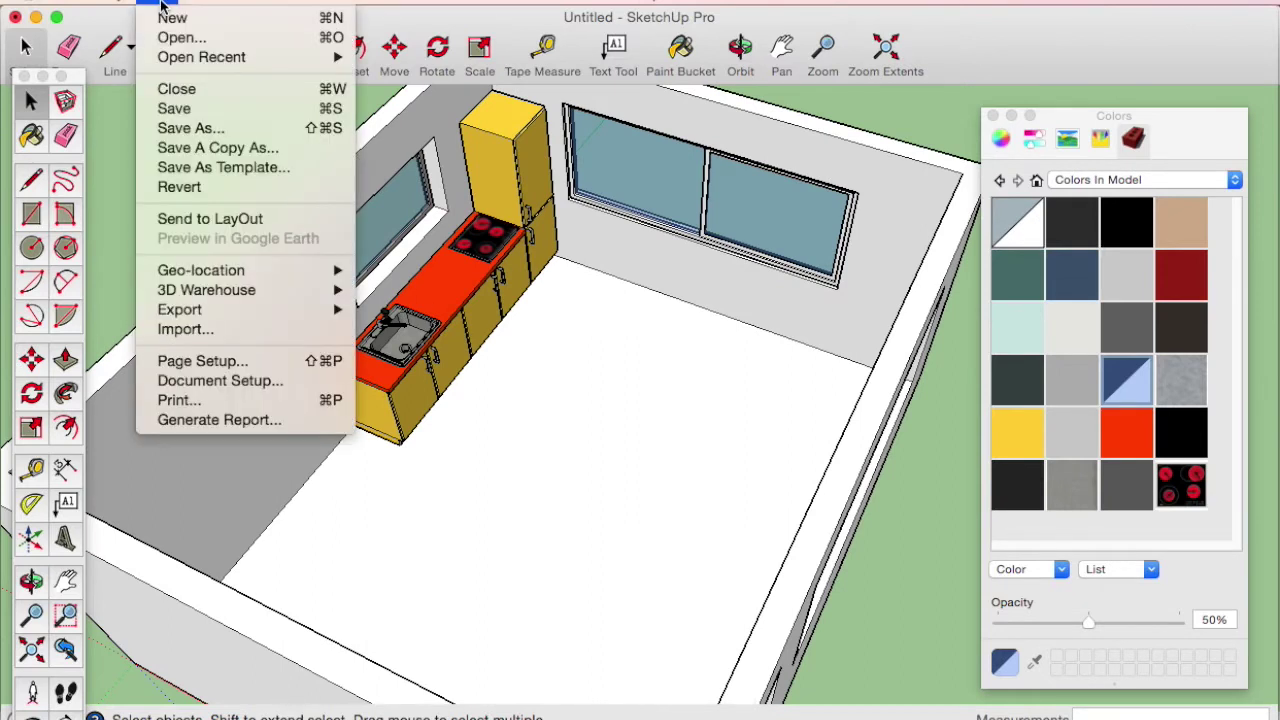
# Step: Import the meubel model and place the dining table with benches in the middle of the room
pyautogui.click(233, 336)
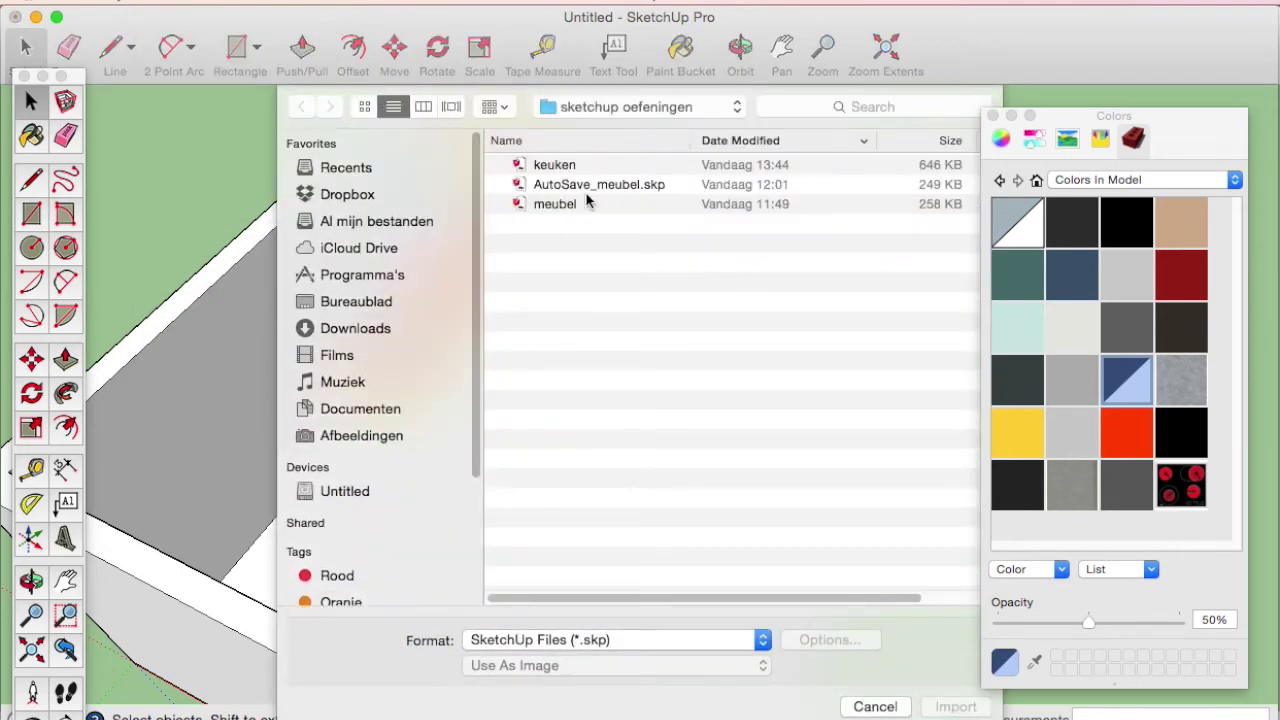
pyautogui.click(573, 206)
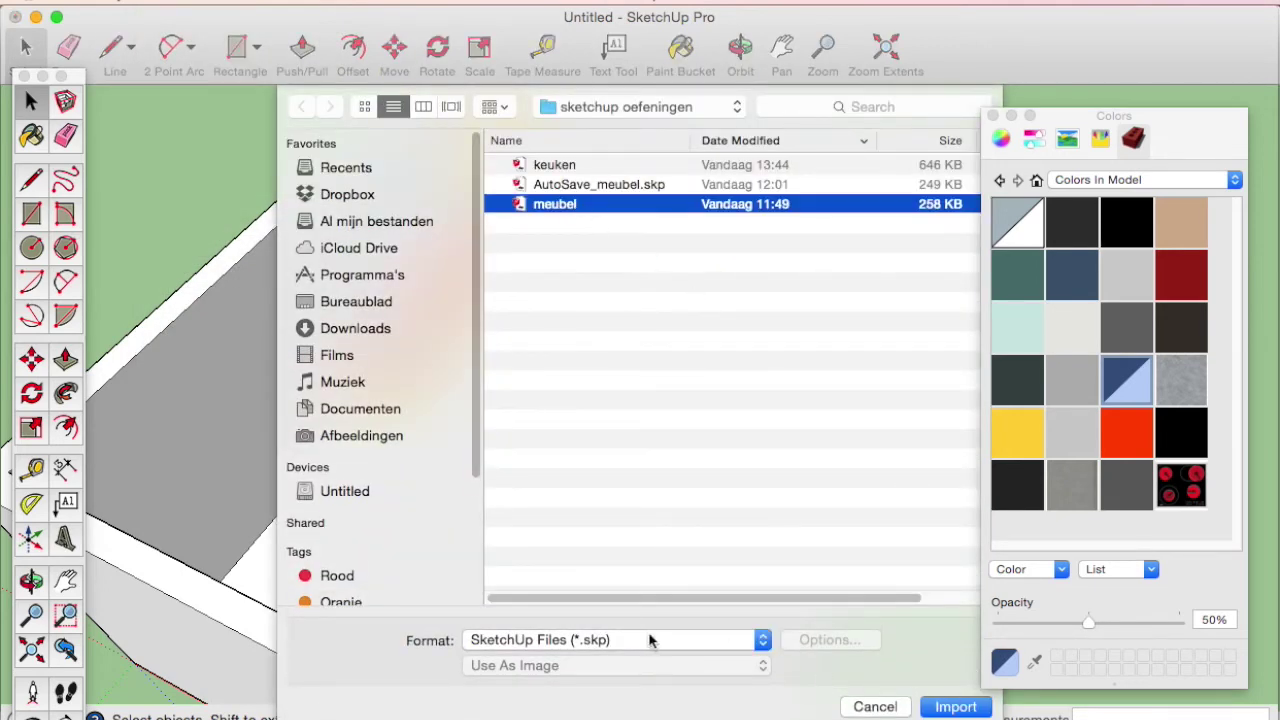
pyautogui.click(966, 708)
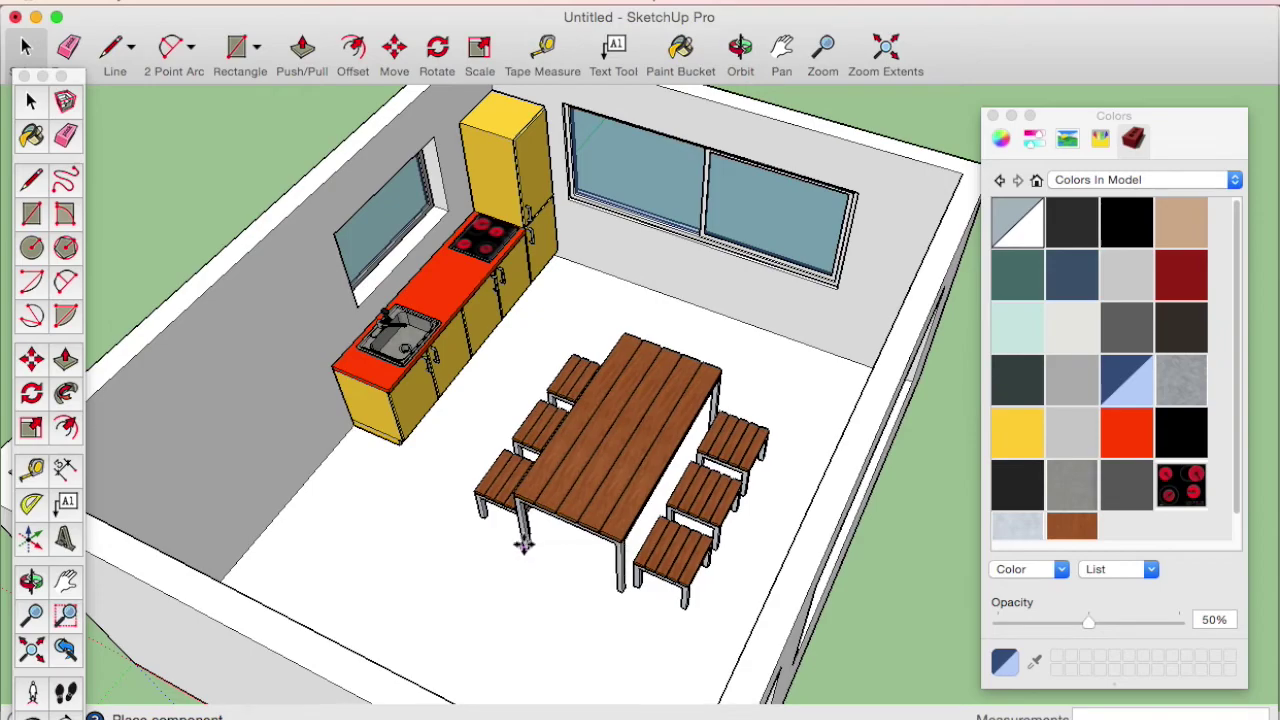
pyautogui.click(530, 543)
pyautogui.moveTo(530, 543)
pyautogui.mouseDown(button='middle')
pyautogui.moveTo(124, 420)
pyautogui.moveTo(784, 424)
pyautogui.moveTo(640, 400)
pyautogui.moveTo(566, 371)
pyautogui.moveTo(553, 278)
pyautogui.mouseUp(button='middle')
pyautogui.press('m')
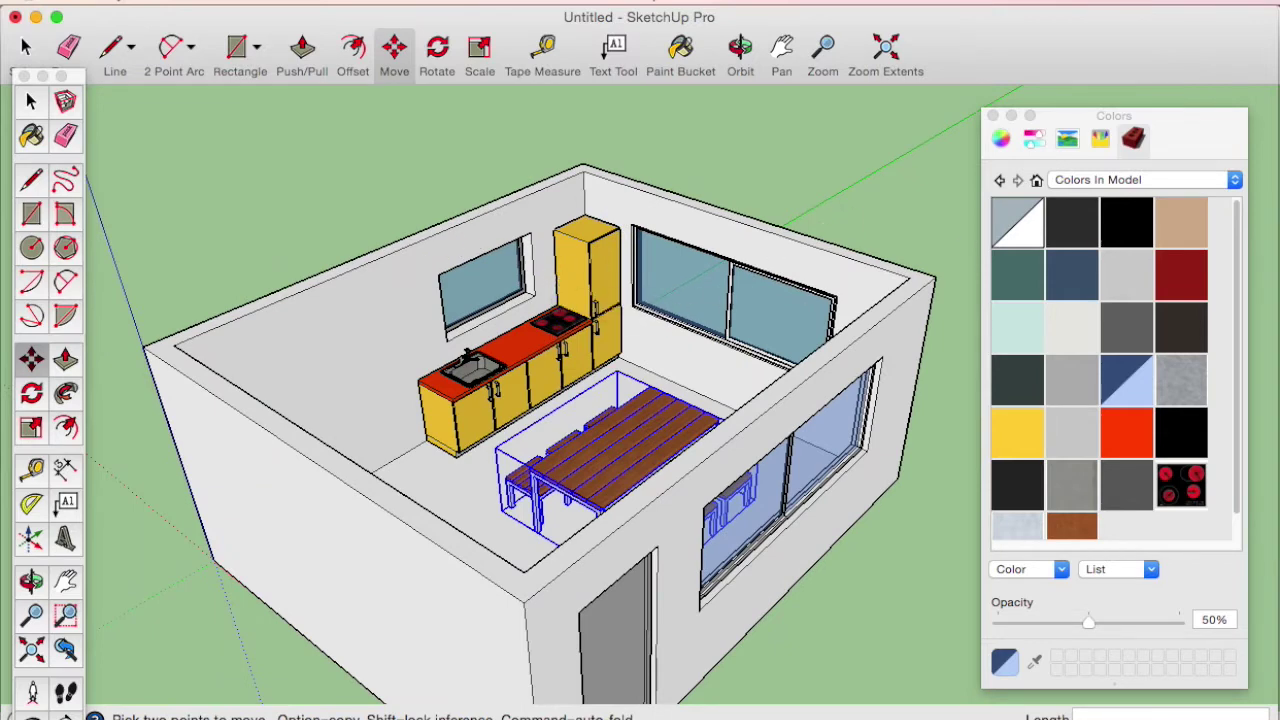
pyautogui.moveTo(760, 472); pyautogui.dragTo(838, 479, button='middle')
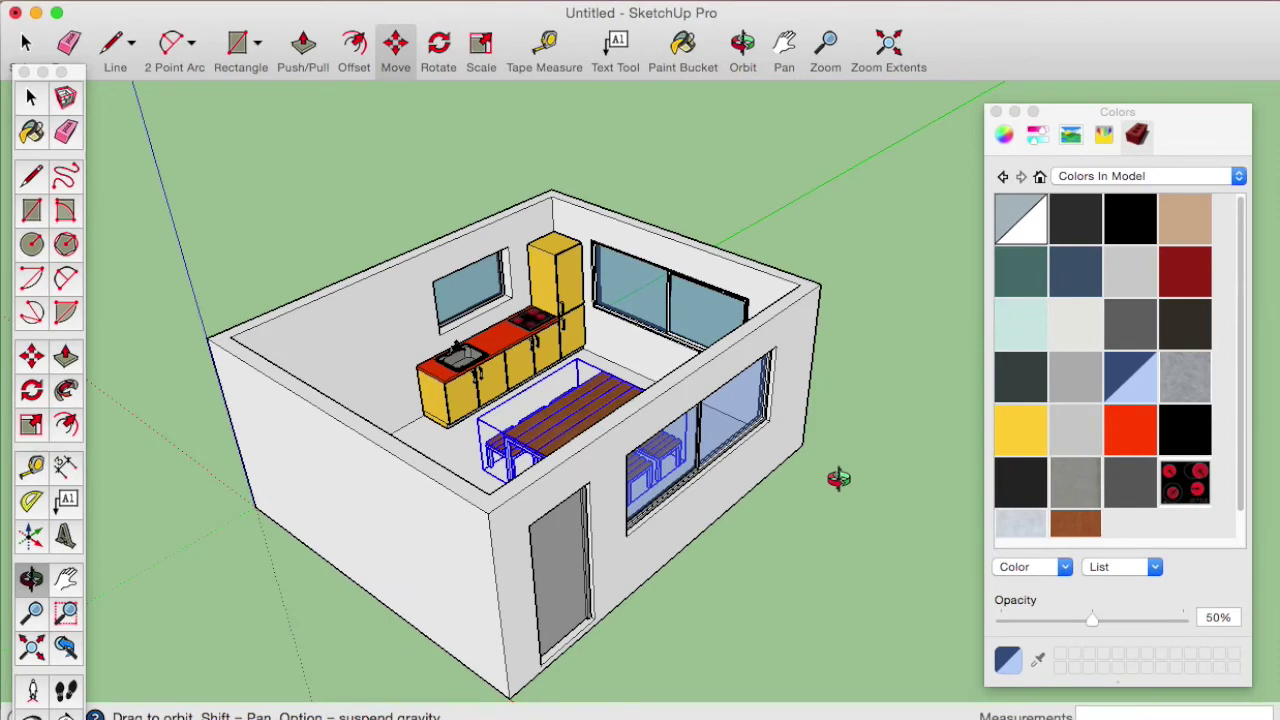
pyautogui.moveTo(838, 479)
pyautogui.mouseDown(button='middle')
pyautogui.moveTo(791, 517)
pyautogui.moveTo(743, 503)
pyautogui.moveTo(811, 525)
pyautogui.mouseUp(button='middle')
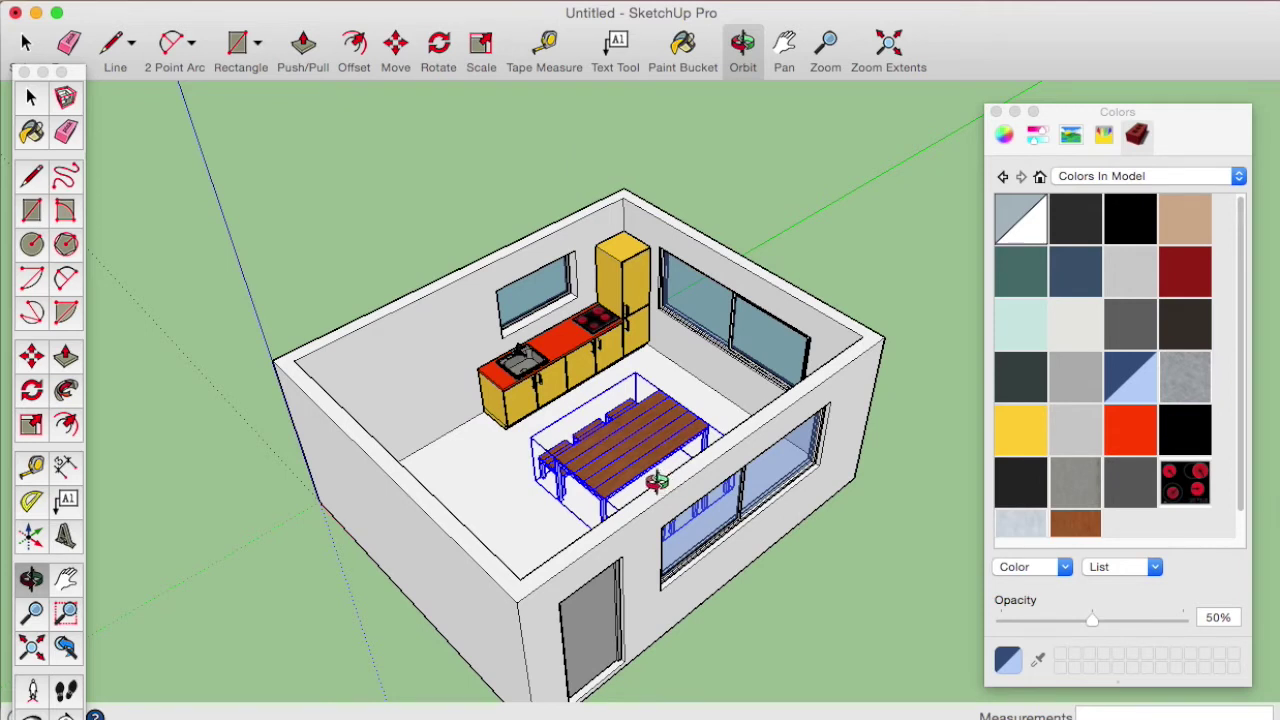
# Step: Draw a rectangle corner to corner over the outer walls for the roof
pyautogui.click(64, 365)
pyautogui.click(31, 209)
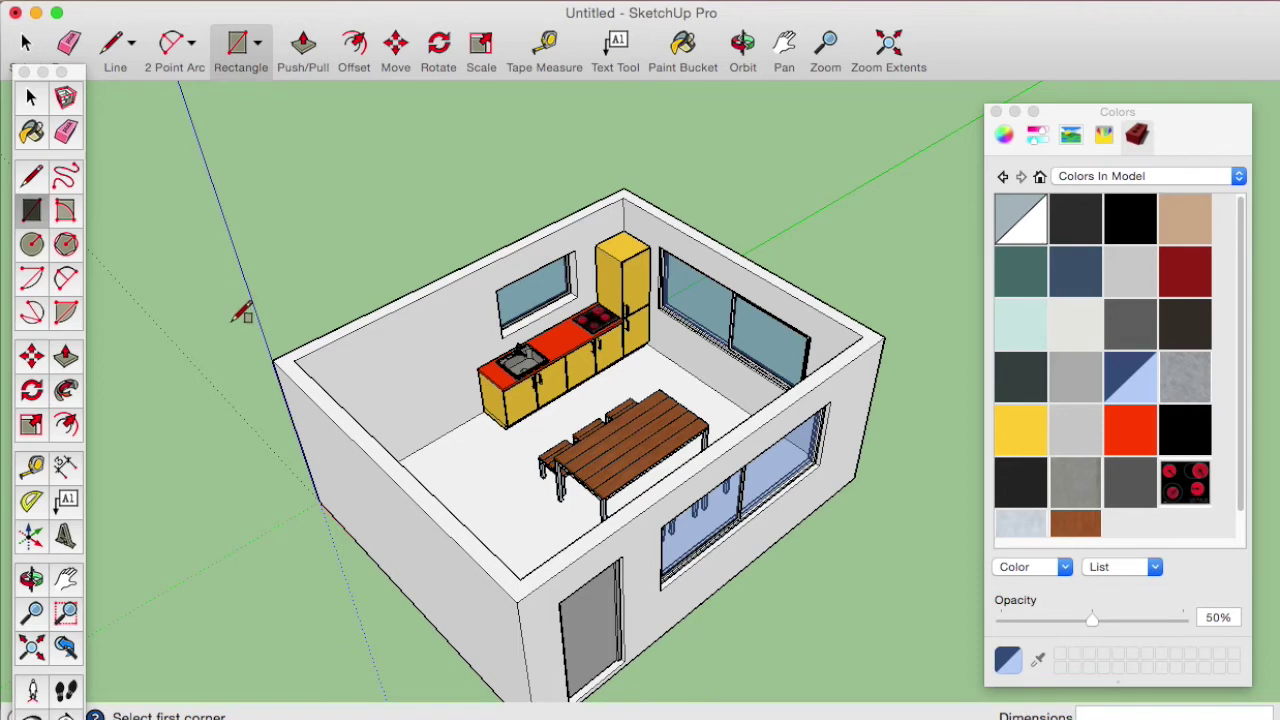
pyautogui.click(273, 358)
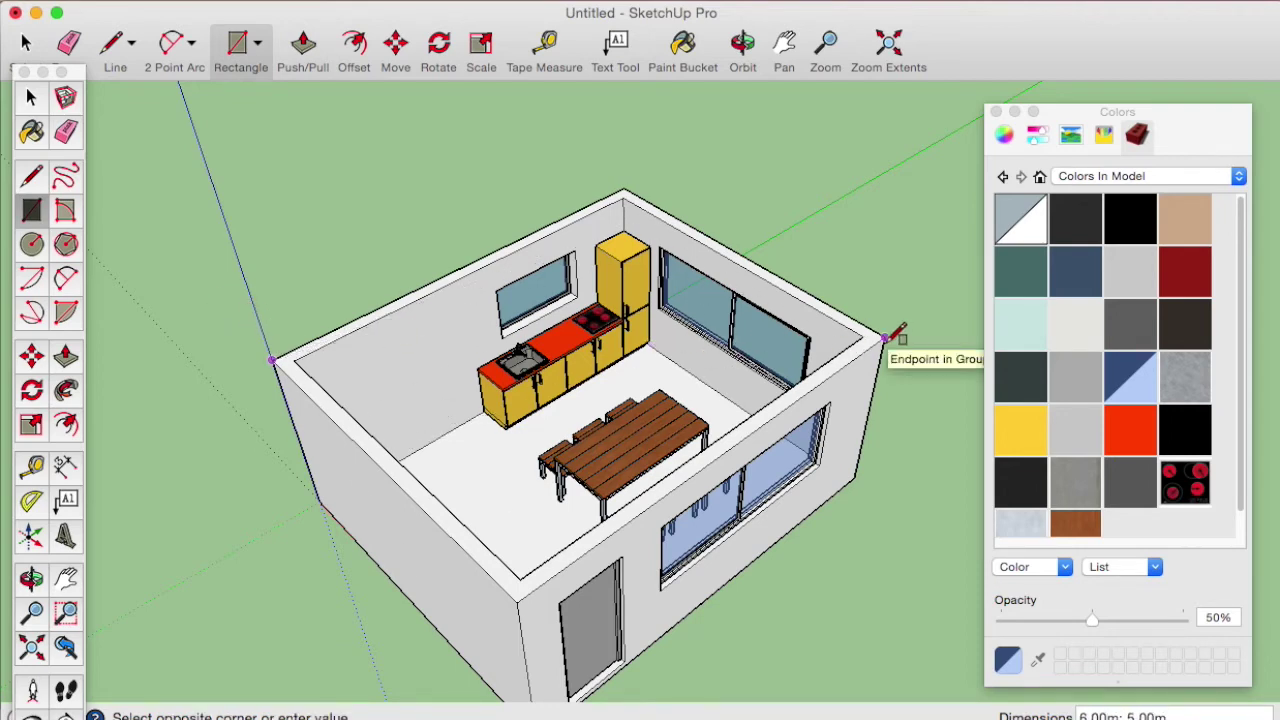
pyautogui.click(884, 338)
pyautogui.moveTo(843, 402); pyautogui.dragTo(679, 427, button='middle')
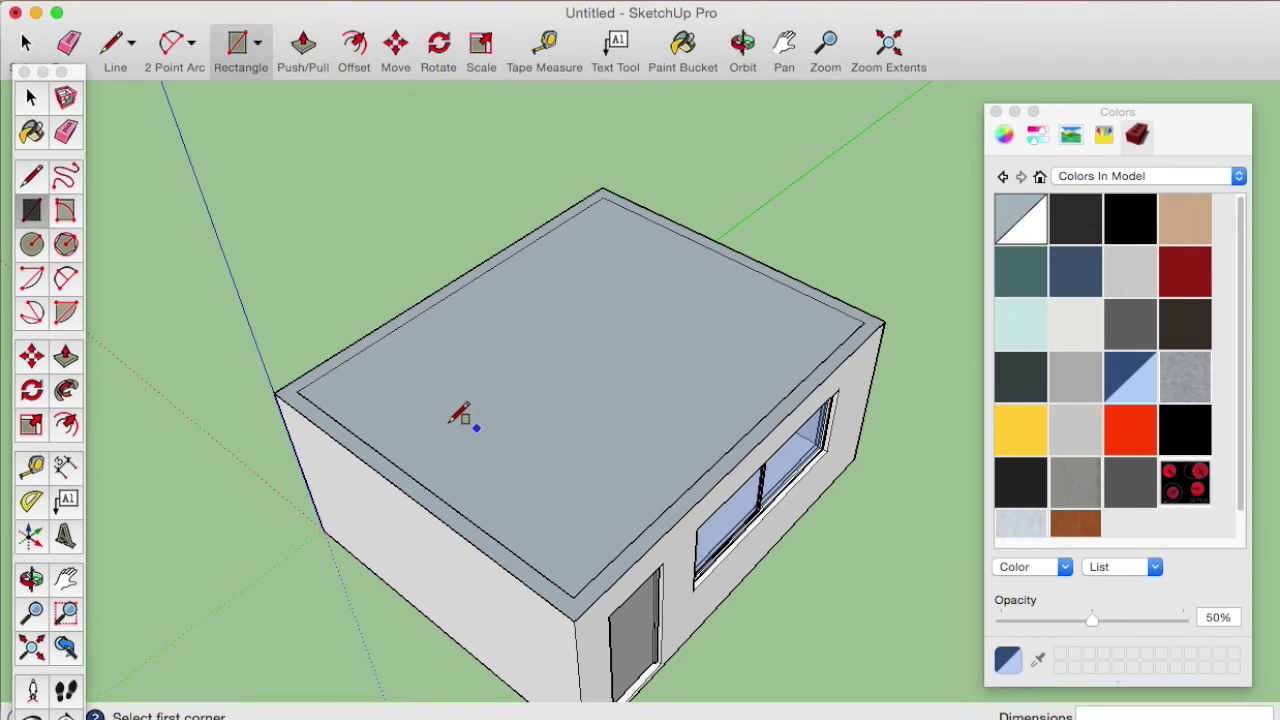
# Step: Push/Pull the roof face up about 0.10 m into a flat slab
pyautogui.click(66, 358)
pyautogui.click(543, 487)
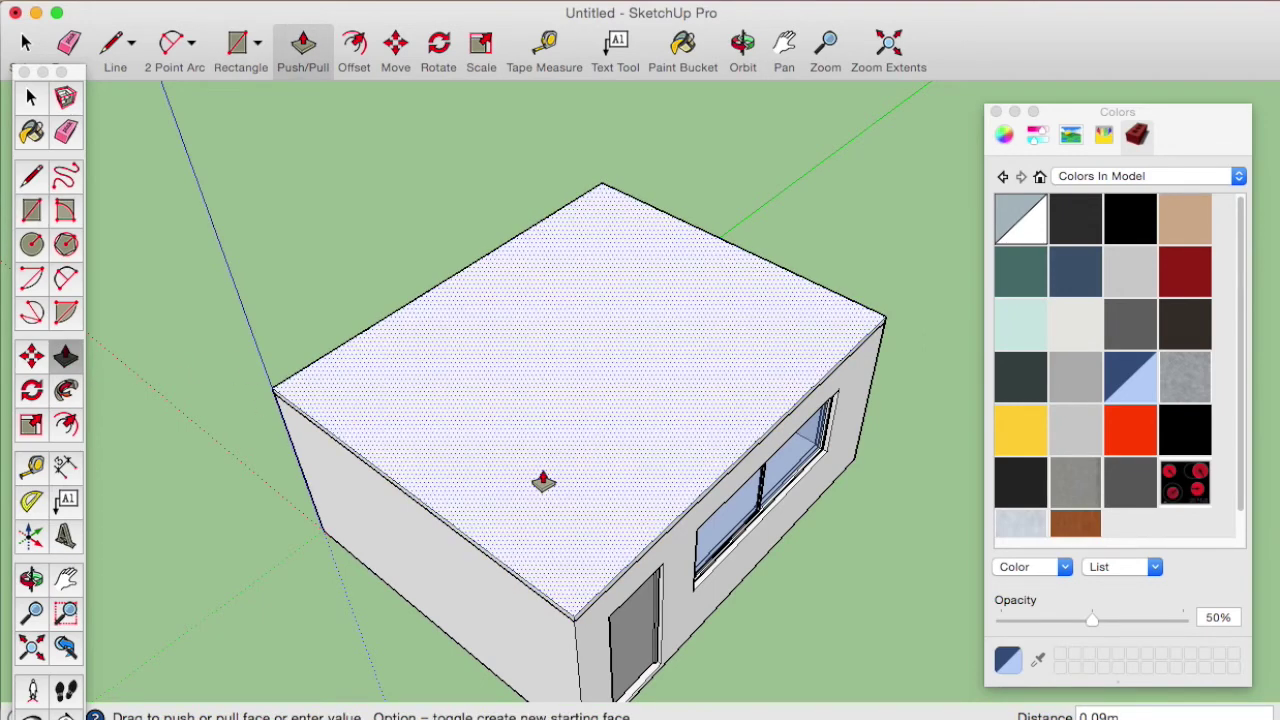
pyautogui.click(543, 481)
pyautogui.moveTo(586, 500)
pyautogui.mouseDown(button='middle')
pyautogui.moveTo(558, 459)
pyautogui.moveTo(503, 423)
pyautogui.moveTo(611, 431)
pyautogui.moveTo(569, 460)
pyautogui.mouseUp(button='middle')
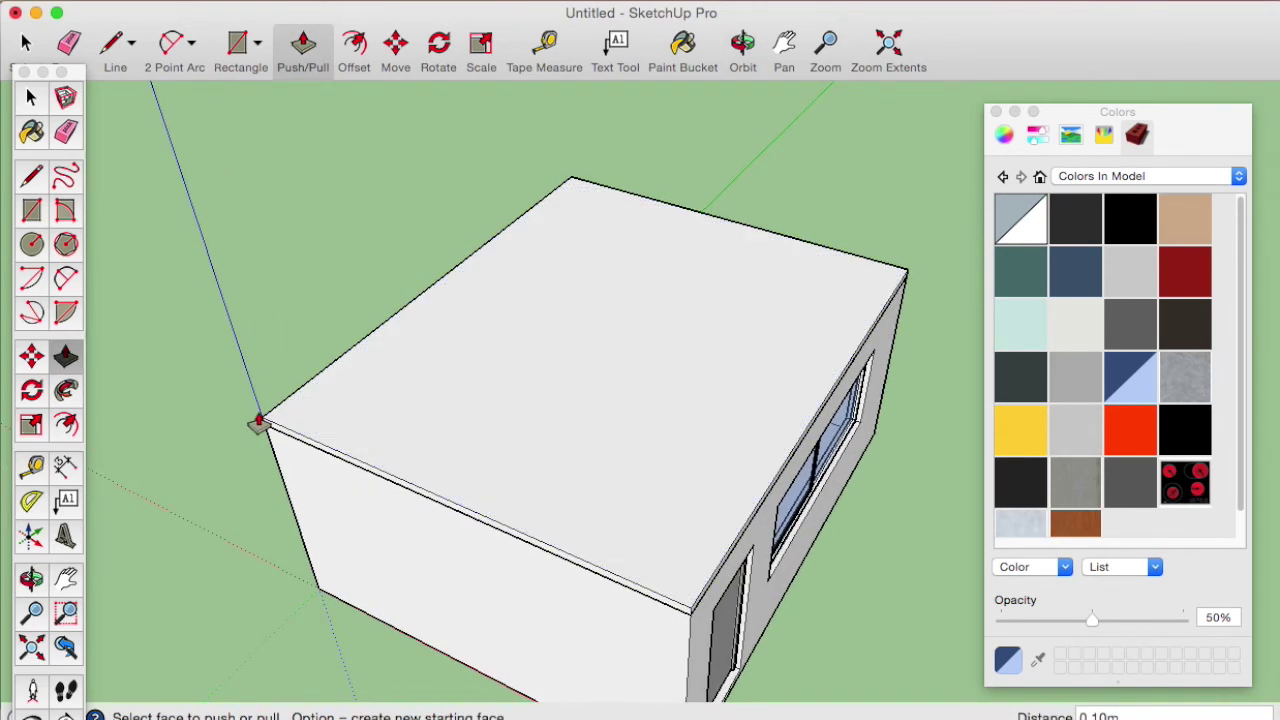
pyautogui.click(31, 176)
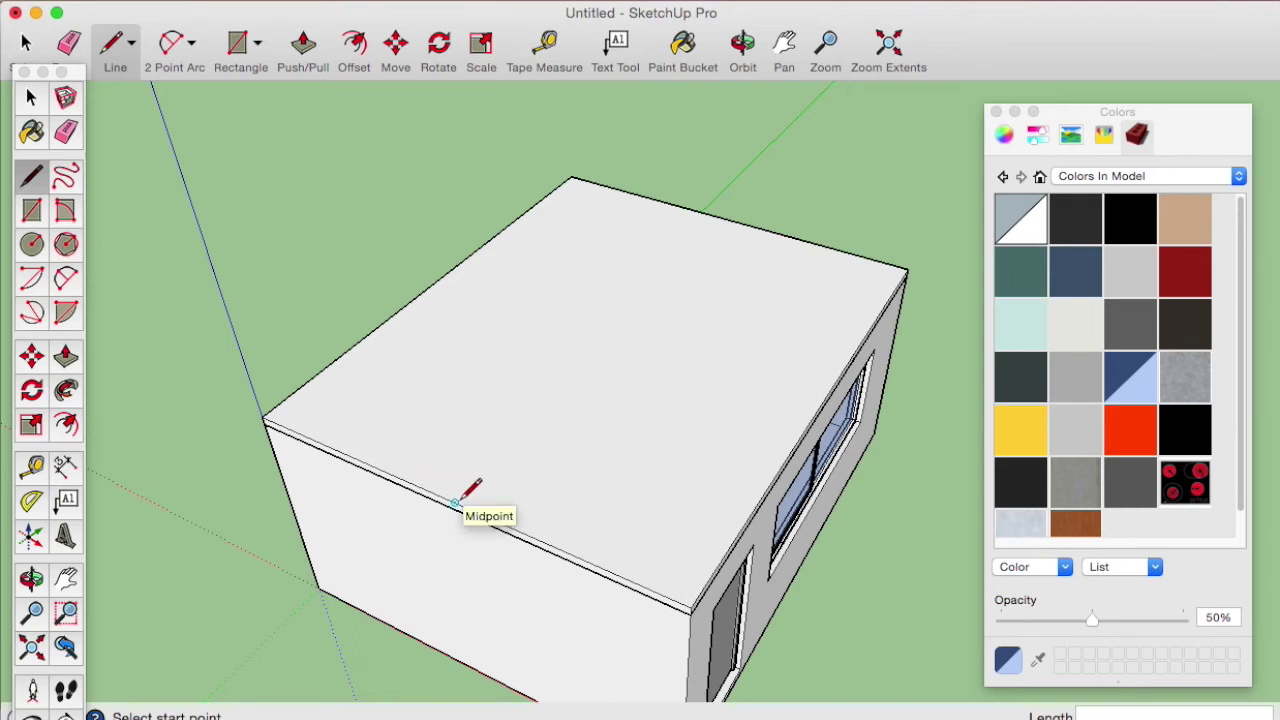
# Step: Draw a ridge line between the roof midpoints and move it straight up into a gable peak
pyautogui.click(456, 502)
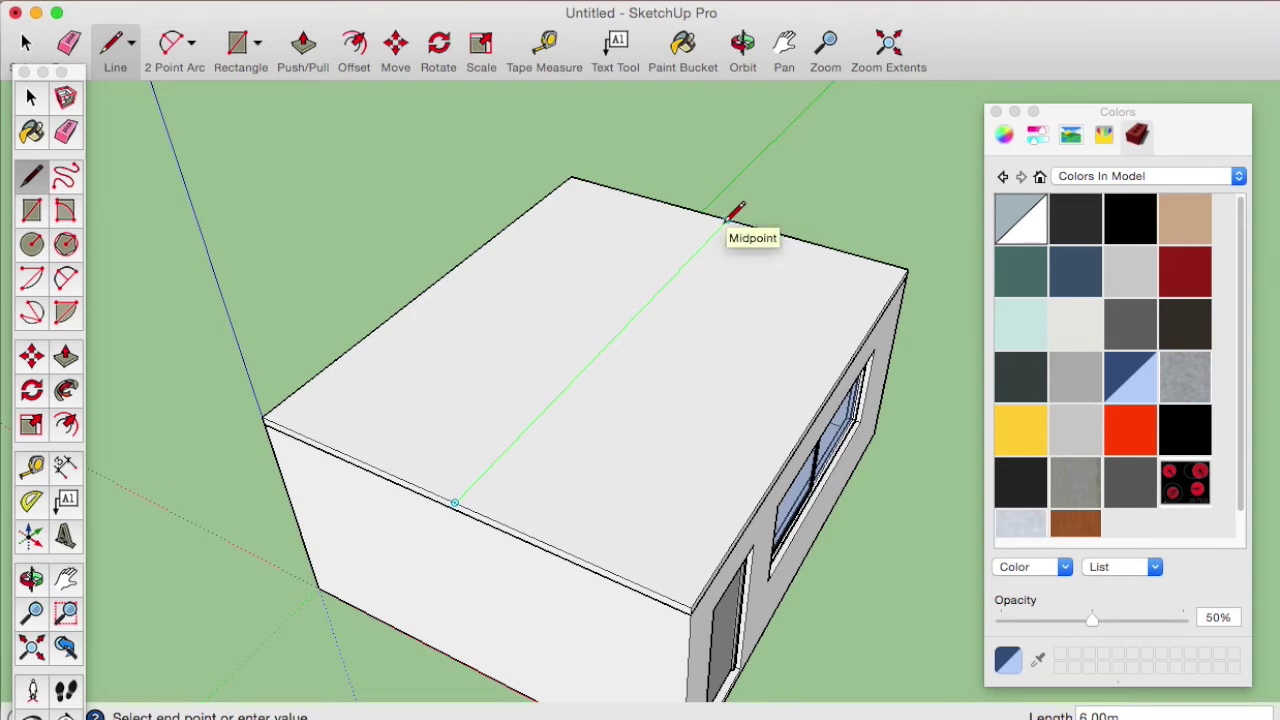
pyautogui.click(727, 218)
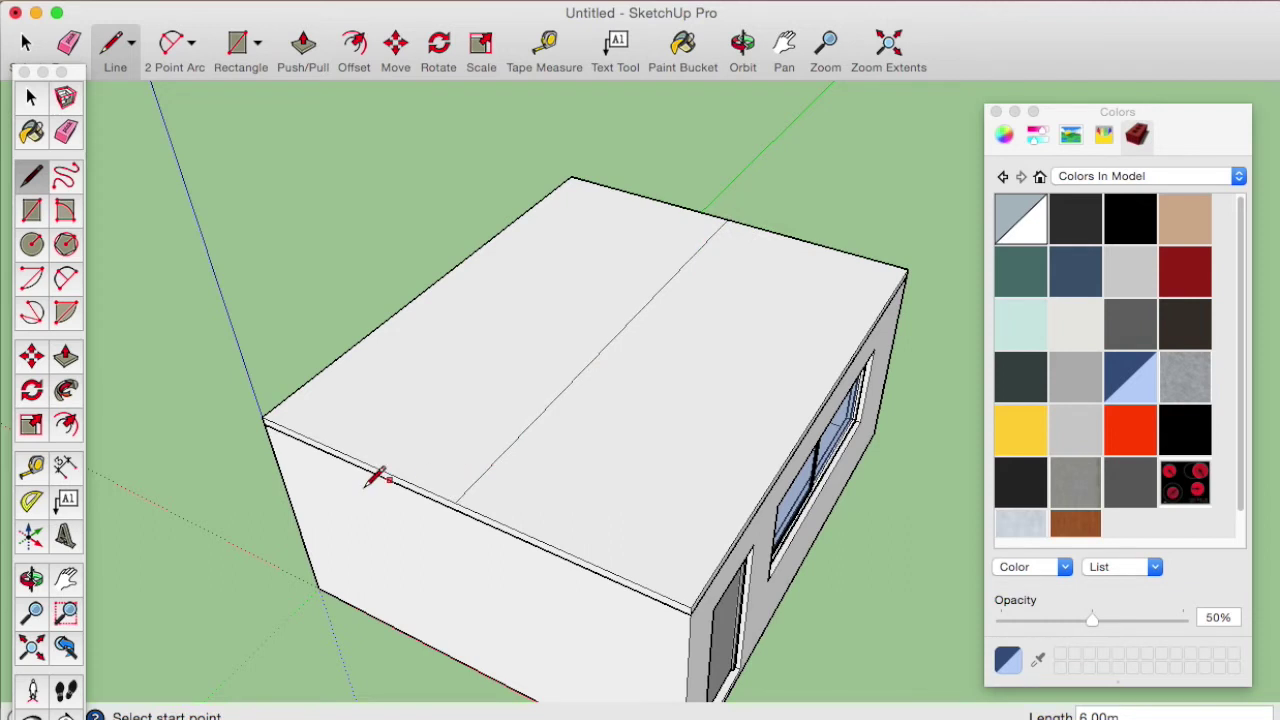
pyautogui.click(35, 103)
pyautogui.click(474, 490)
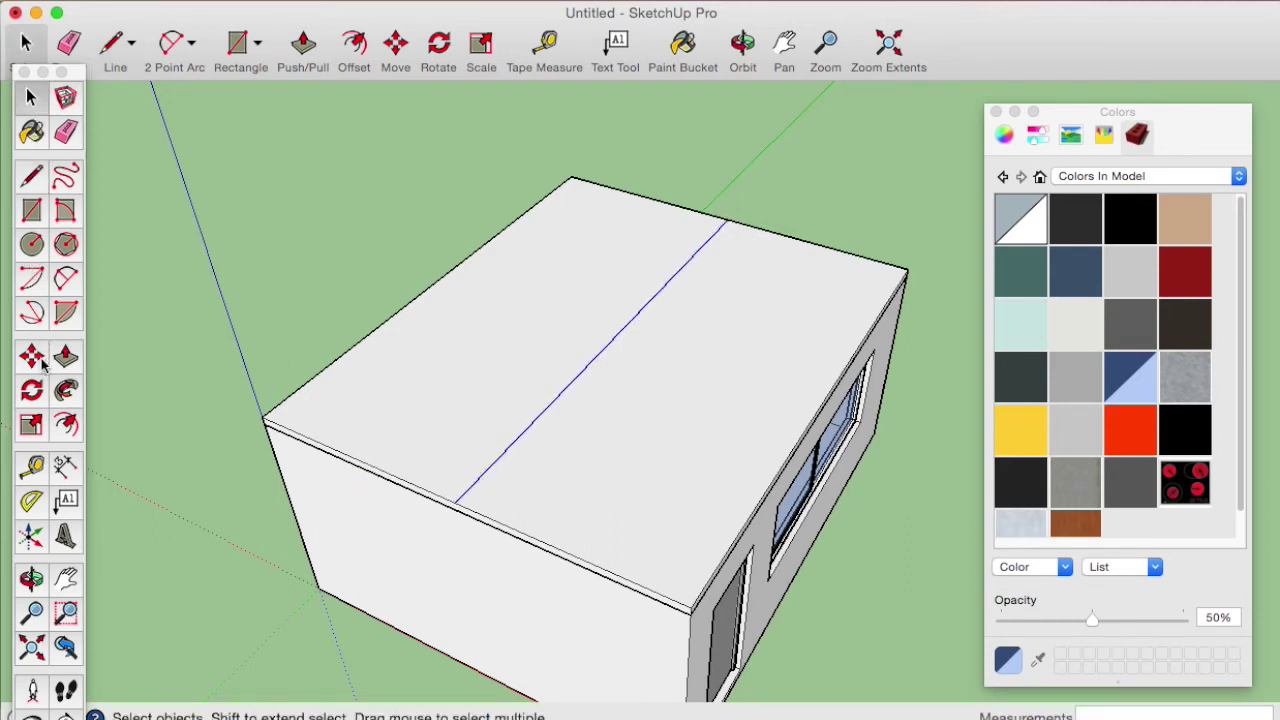
pyautogui.click(36, 359)
pyautogui.click(477, 483)
pyautogui.write('2.5')
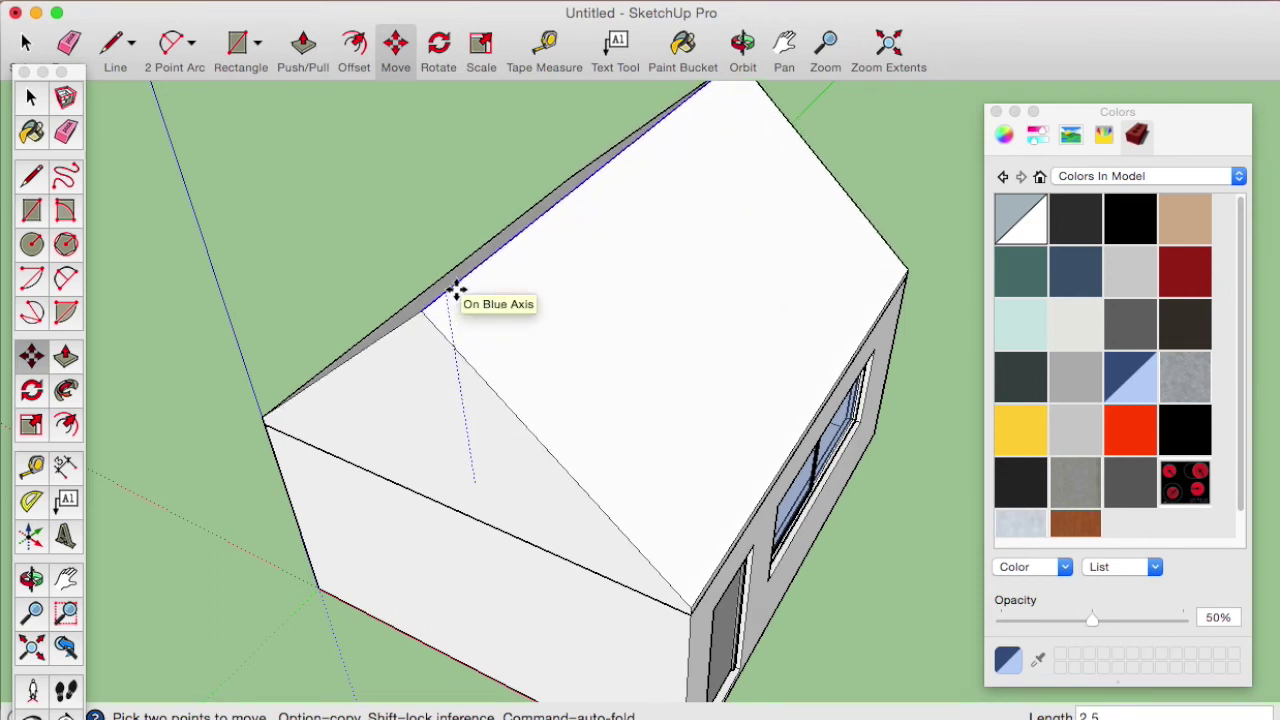
pyautogui.press('Return')
# Step: Orbit and zoom in so the gable roof and side window fill the view
pyautogui.moveTo(660, 528)
pyautogui.mouseDown(button='middle')
pyautogui.moveTo(466, 289)
pyautogui.moveTo(400, 268)
pyautogui.mouseUp(button='middle')
pyautogui.moveTo(400, 268)
pyautogui.mouseDown()
pyautogui.moveTo(194, 280)
pyautogui.moveTo(114, 331)
pyautogui.moveTo(637, 320)
pyautogui.moveTo(763, 290)
pyautogui.moveTo(734, 449)
pyautogui.moveTo(580, 509)
pyautogui.mouseUp()
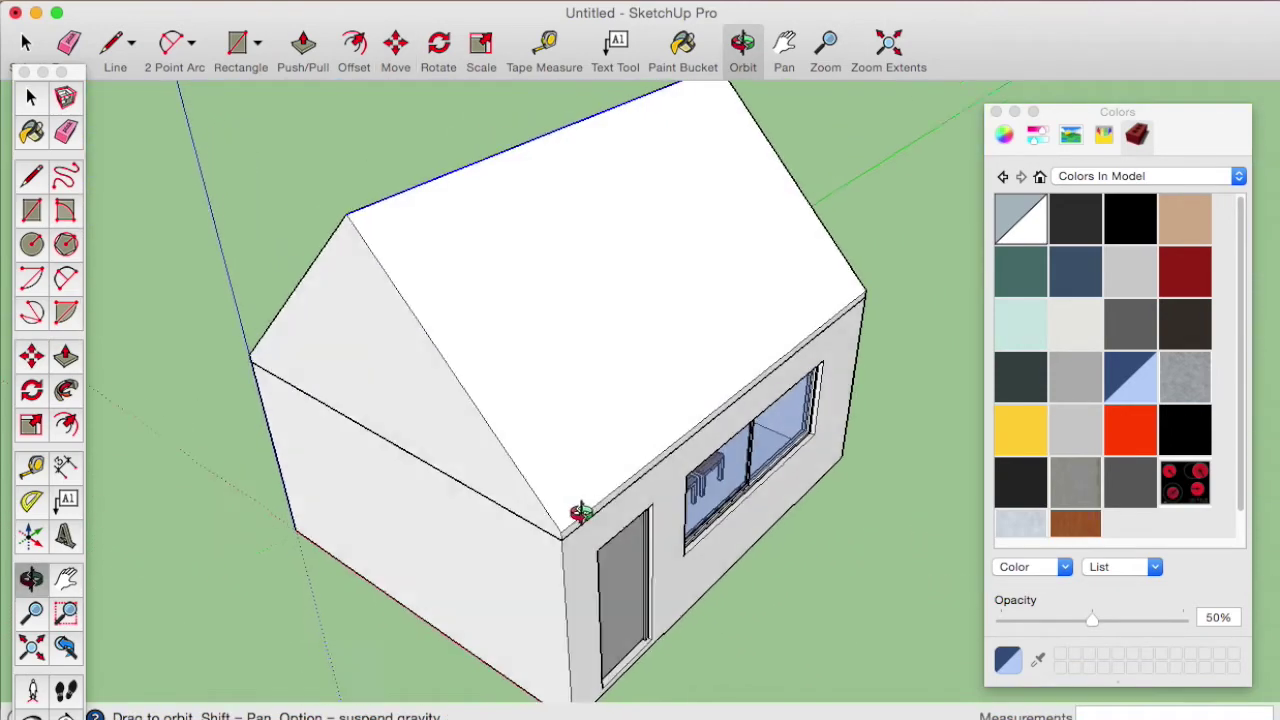
pyautogui.press('m')
pyautogui.scroll(2, 568, 486)
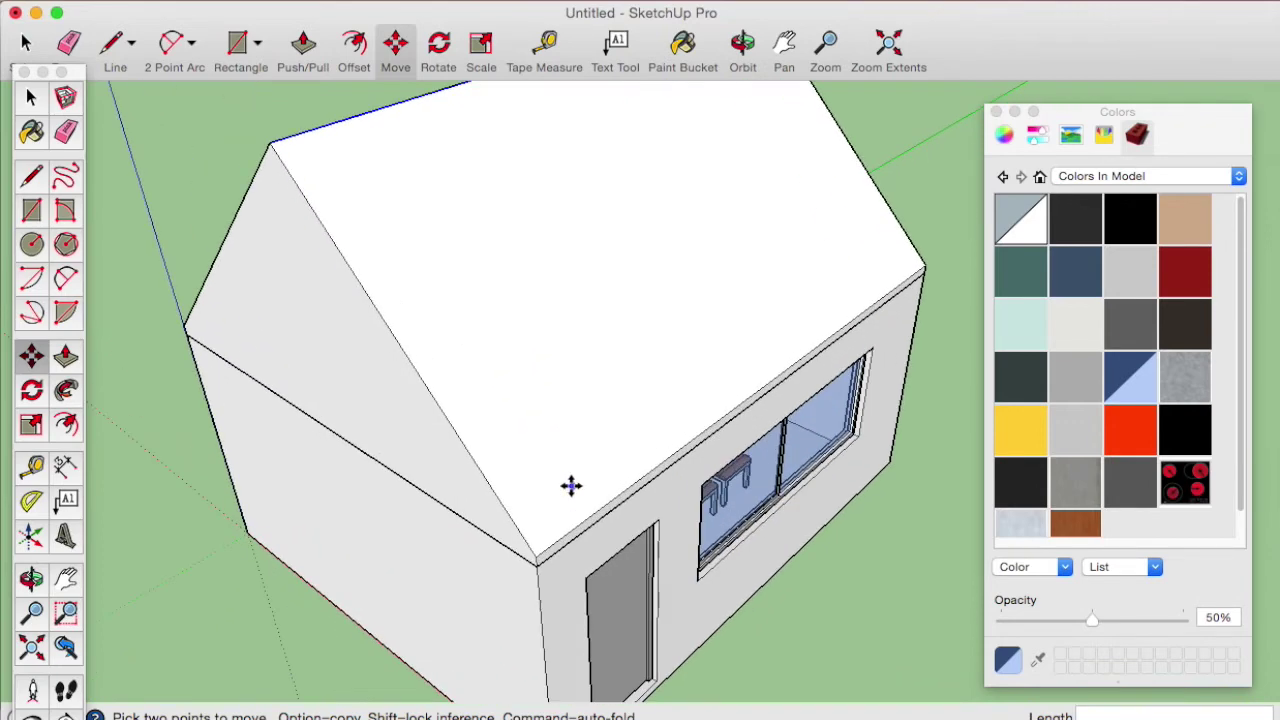
pyautogui.scroll(2, 590, 450)
pyautogui.scroll(1, 597, 447)
pyautogui.moveTo(617, 449); pyautogui.dragTo(635, 438, button='middle')
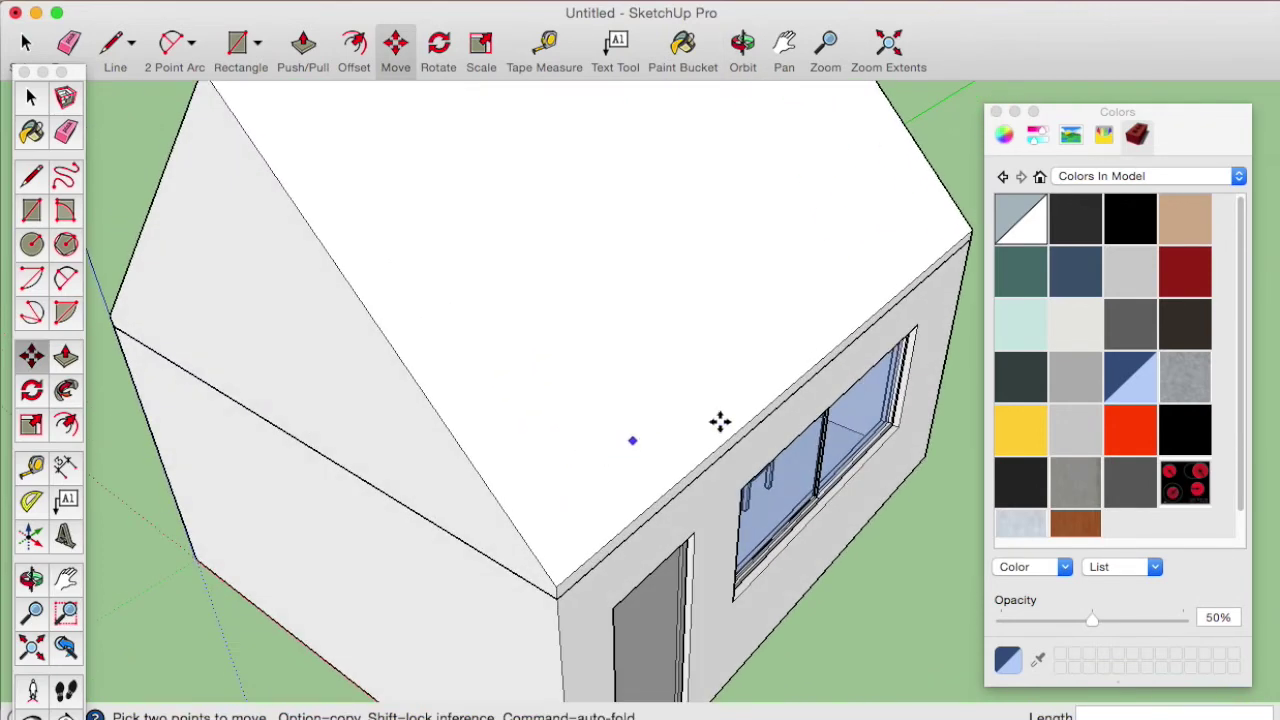
# Step: Paint both roof slopes with grey shingles from the Roofing library
pyautogui.click(1085, 181)
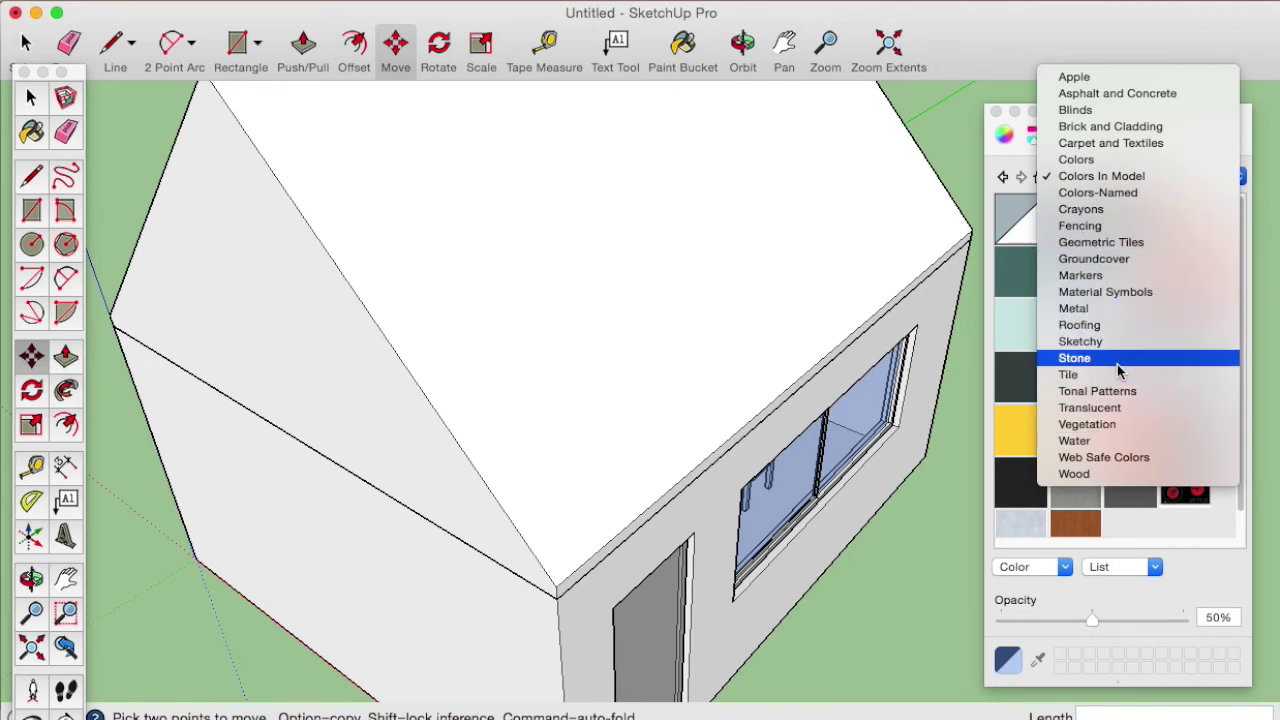
pyautogui.click(1106, 325)
pyautogui.click(1087, 232)
pyautogui.press('b')
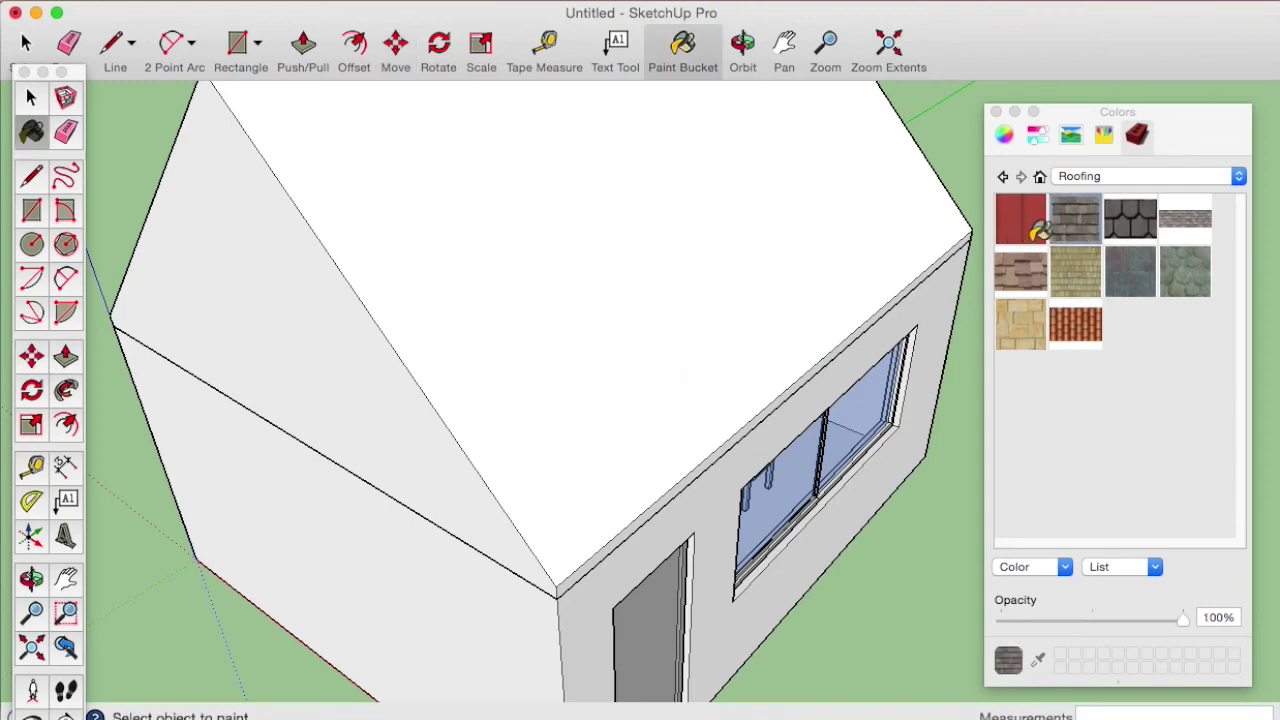
pyautogui.click(563, 284)
pyautogui.moveTo(331, 363)
pyautogui.mouseDown(button='middle')
pyautogui.moveTo(814, 340)
pyautogui.moveTo(623, 366)
pyautogui.moveTo(829, 371)
pyautogui.moveTo(466, 346)
pyautogui.moveTo(651, 400)
pyautogui.moveTo(580, 371)
pyautogui.moveTo(776, 310)
pyautogui.mouseUp(button='middle')
pyautogui.click(814, 340)
# Step: Clad the front wall and both gable walls in brown brick from Brick and Cladding
pyautogui.click(1212, 177)
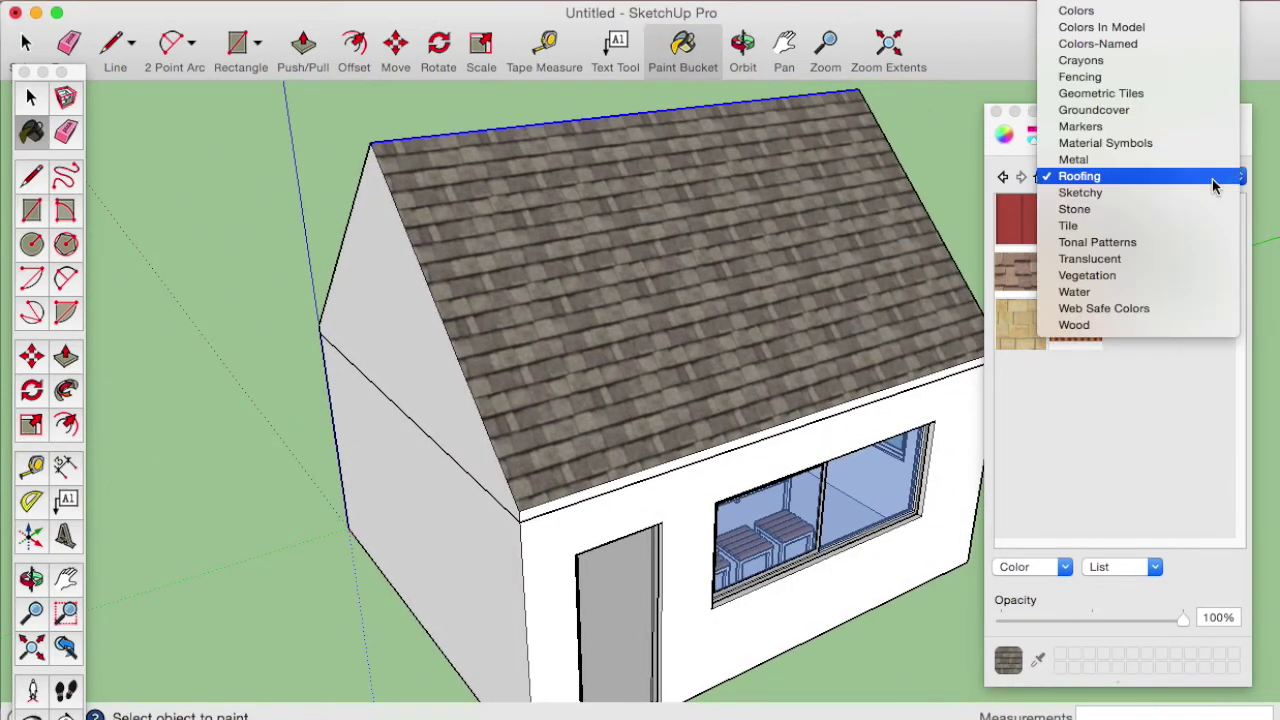
pyautogui.scroll(1, 1140, 110)
pyautogui.scroll(1, 1138, 114)
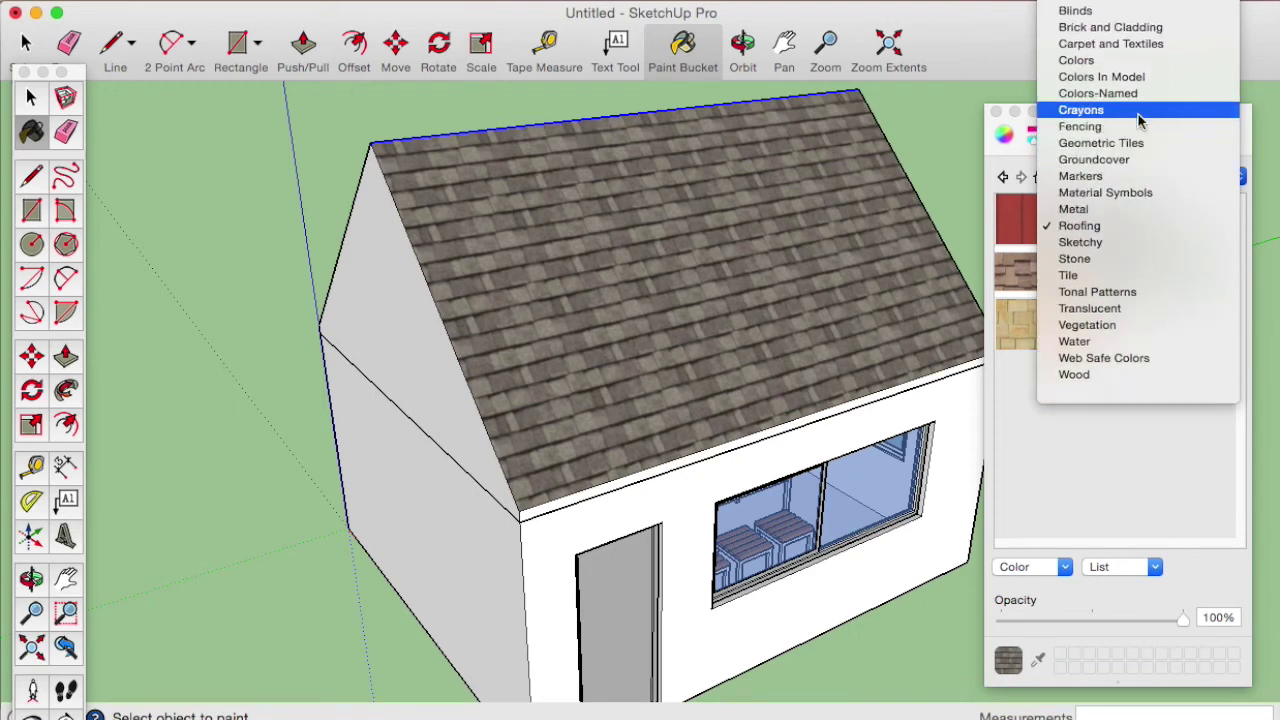
pyautogui.scroll(1, 1138, 110)
pyautogui.scroll(1, 1140, 62)
pyautogui.click(1139, 46)
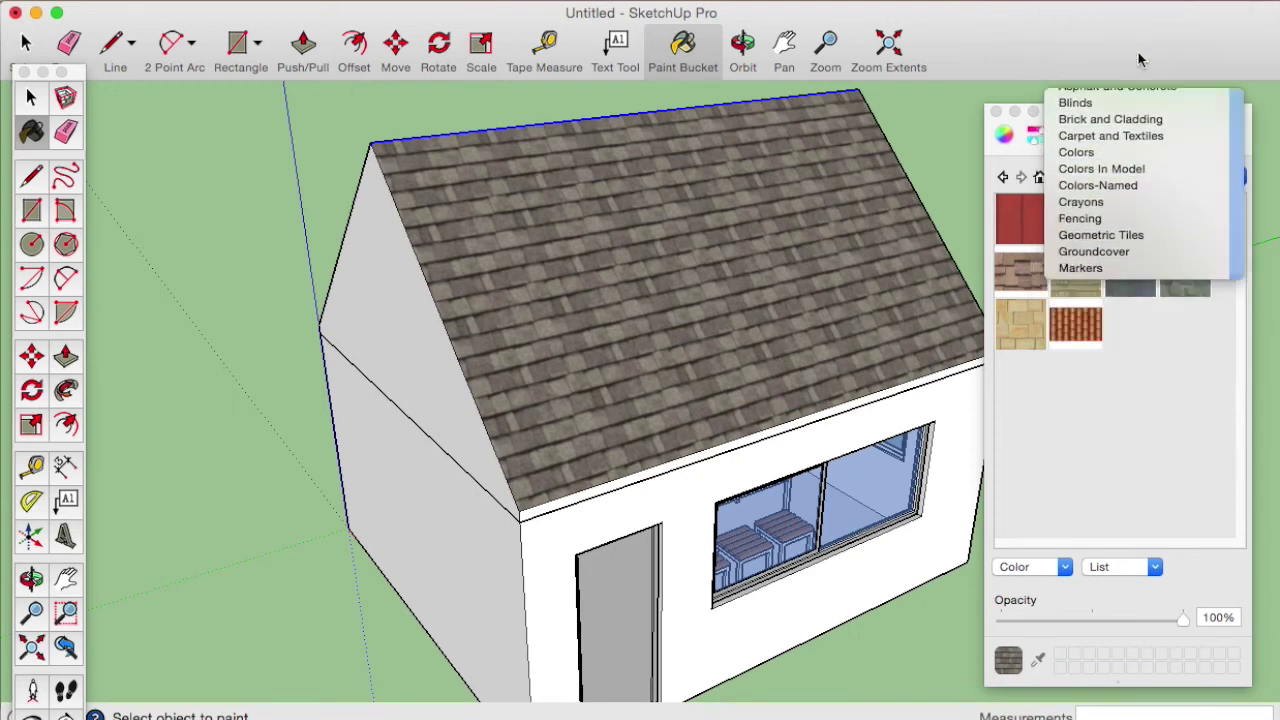
pyautogui.click(1020, 220)
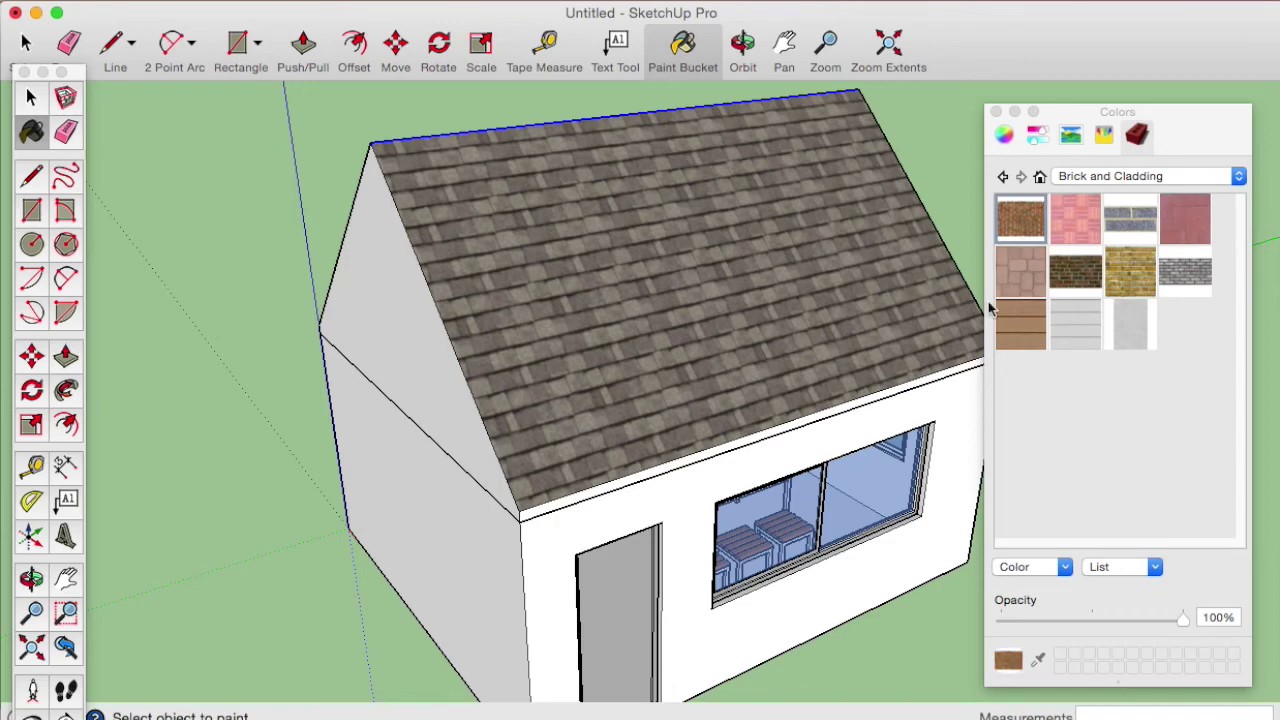
pyautogui.click(590, 526)
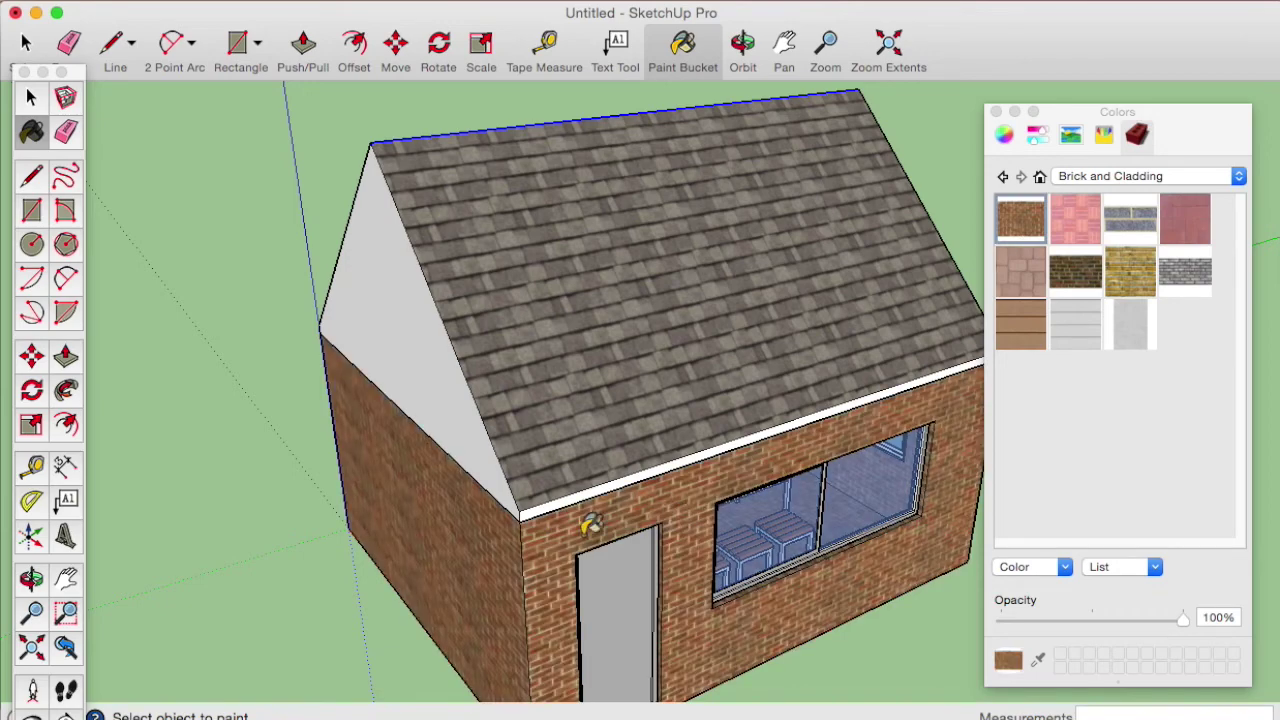
pyautogui.click(466, 410)
pyautogui.moveTo(646, 491)
pyautogui.mouseDown(button='middle')
pyautogui.moveTo(746, 480)
pyautogui.moveTo(680, 409)
pyautogui.mouseUp(button='middle')
pyautogui.click(838, 357)
pyautogui.moveTo(838, 357)
pyautogui.mouseDown(button='middle')
pyautogui.moveTo(443, 394)
pyautogui.moveTo(820, 463)
pyautogui.mouseUp(button='middle')
pyautogui.moveTo(703, 392)
pyautogui.mouseDown(button='middle')
pyautogui.moveTo(523, 391)
pyautogui.moveTo(876, 404)
pyautogui.moveTo(591, 434)
pyautogui.moveTo(634, 429)
pyautogui.mouseUp(button='middle')
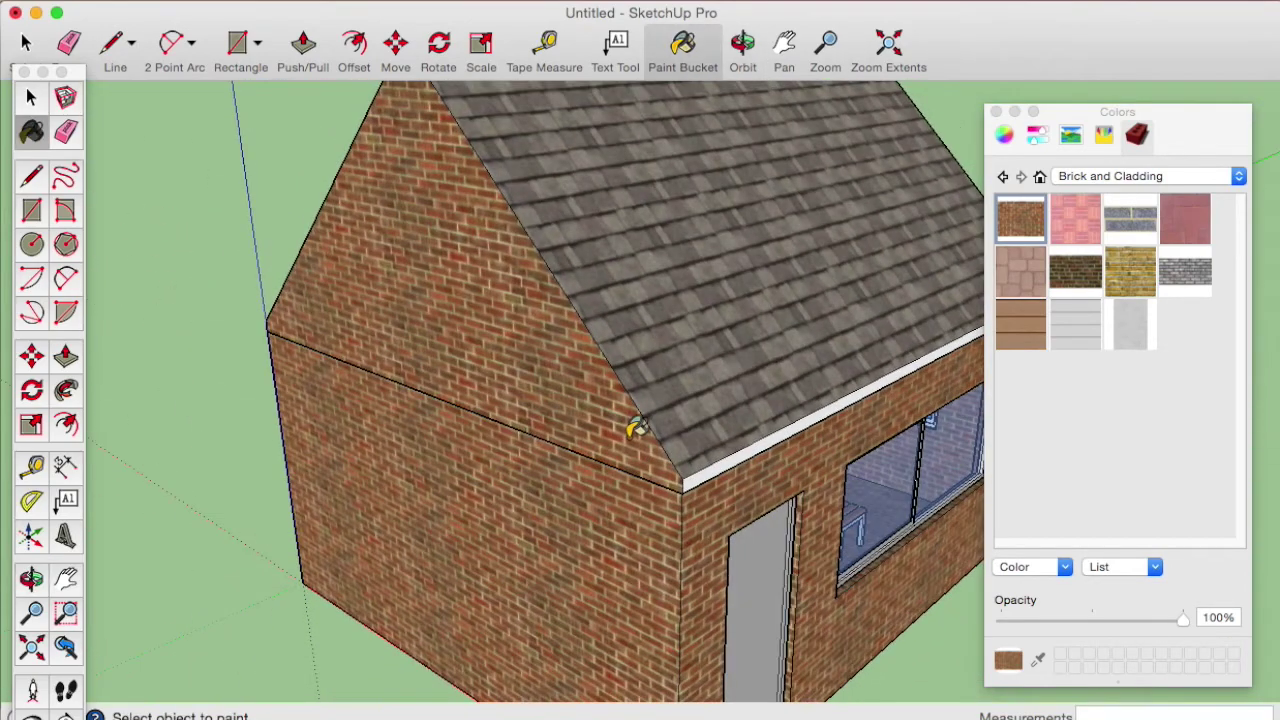
pyautogui.press('space')
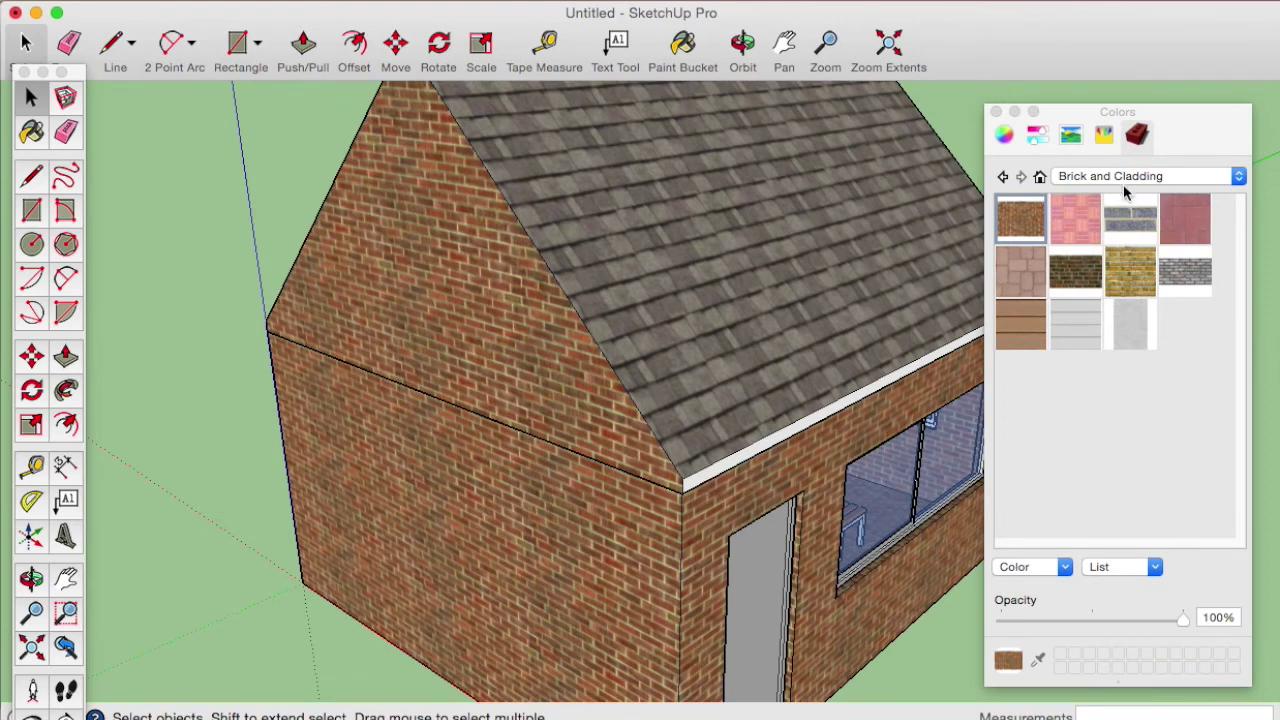
# Step: Paint the eave trim on both long sides dark grey from the Colors library
pyautogui.click(1123, 180)
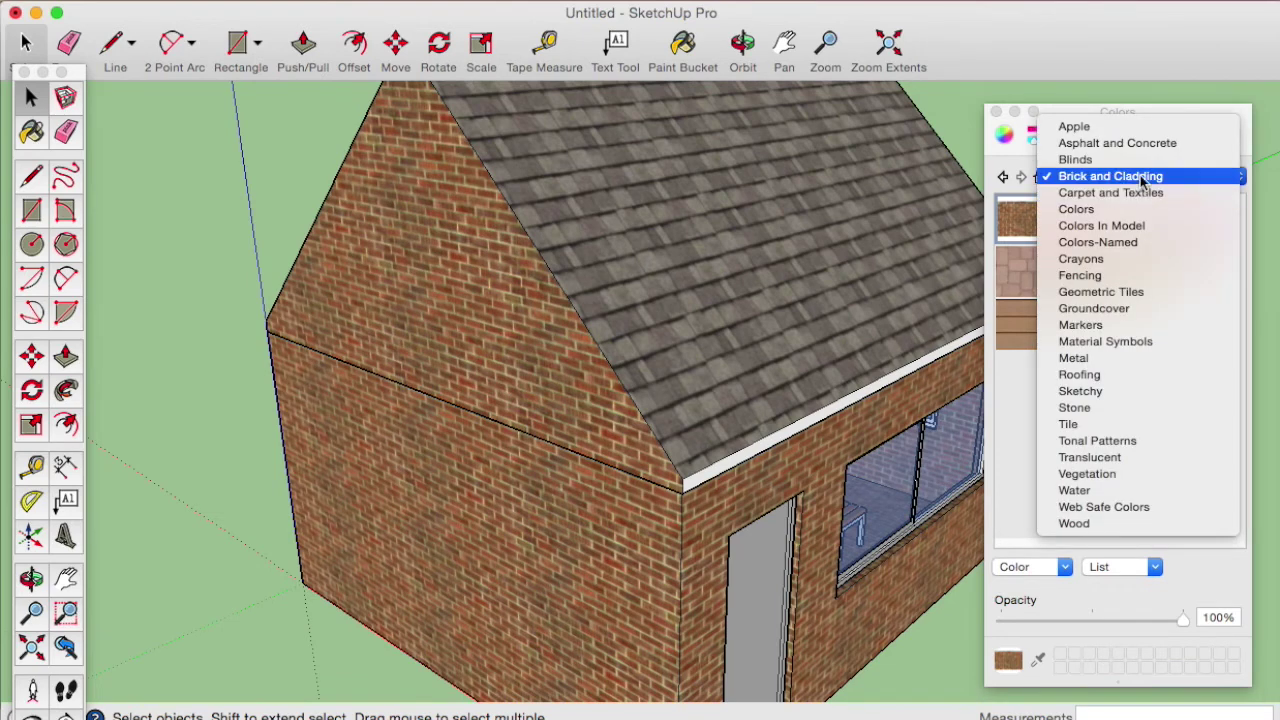
pyautogui.click(1120, 209)
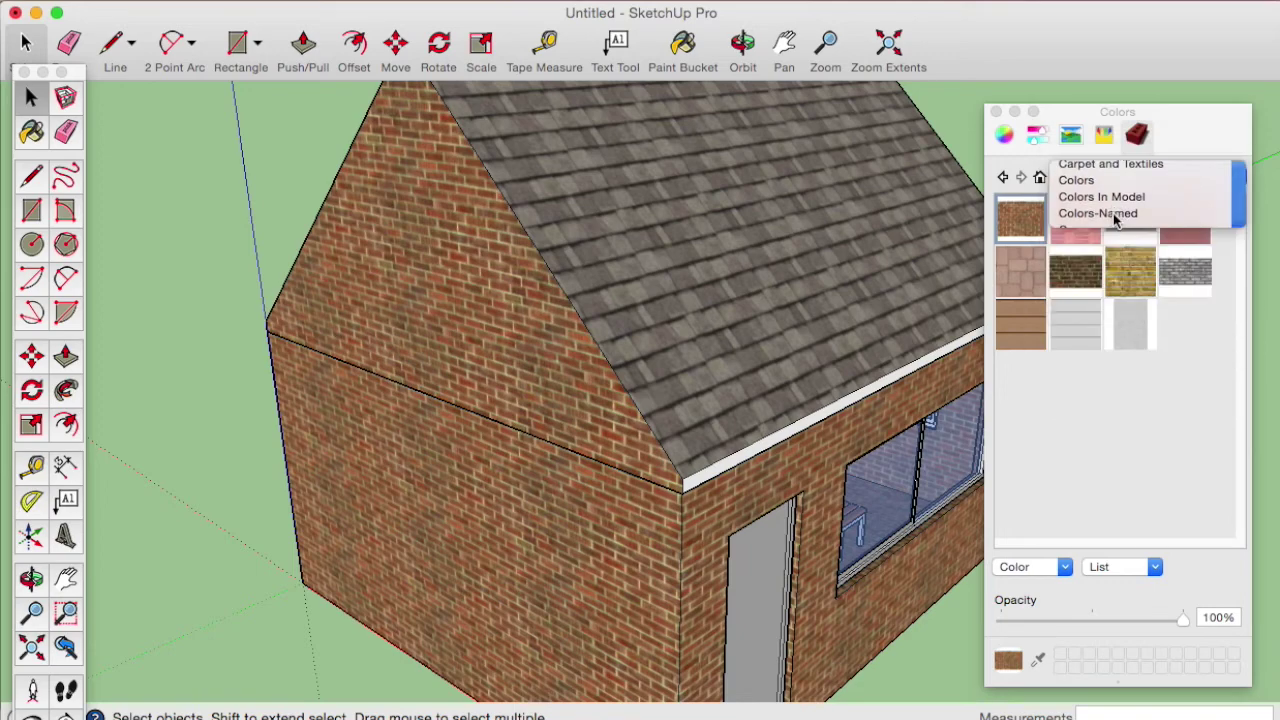
pyautogui.click(1143, 272)
pyautogui.click(697, 473)
pyautogui.moveTo(606, 480)
pyautogui.mouseDown(button='middle')
pyautogui.moveTo(551, 455)
pyautogui.moveTo(771, 366)
pyautogui.mouseUp(button='middle')
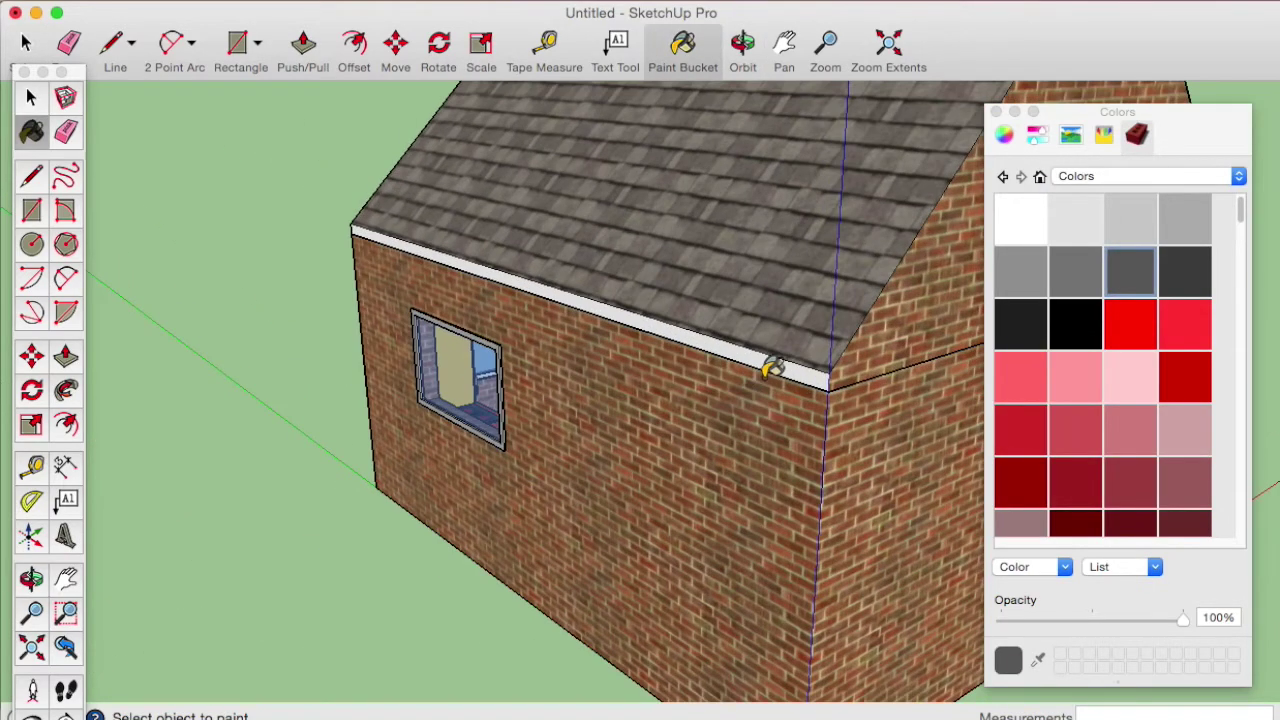
pyautogui.click(822, 372)
# Step: Push/Pull the side eave fascia outward past the brick wall
pyautogui.scroll(2, 826, 376)
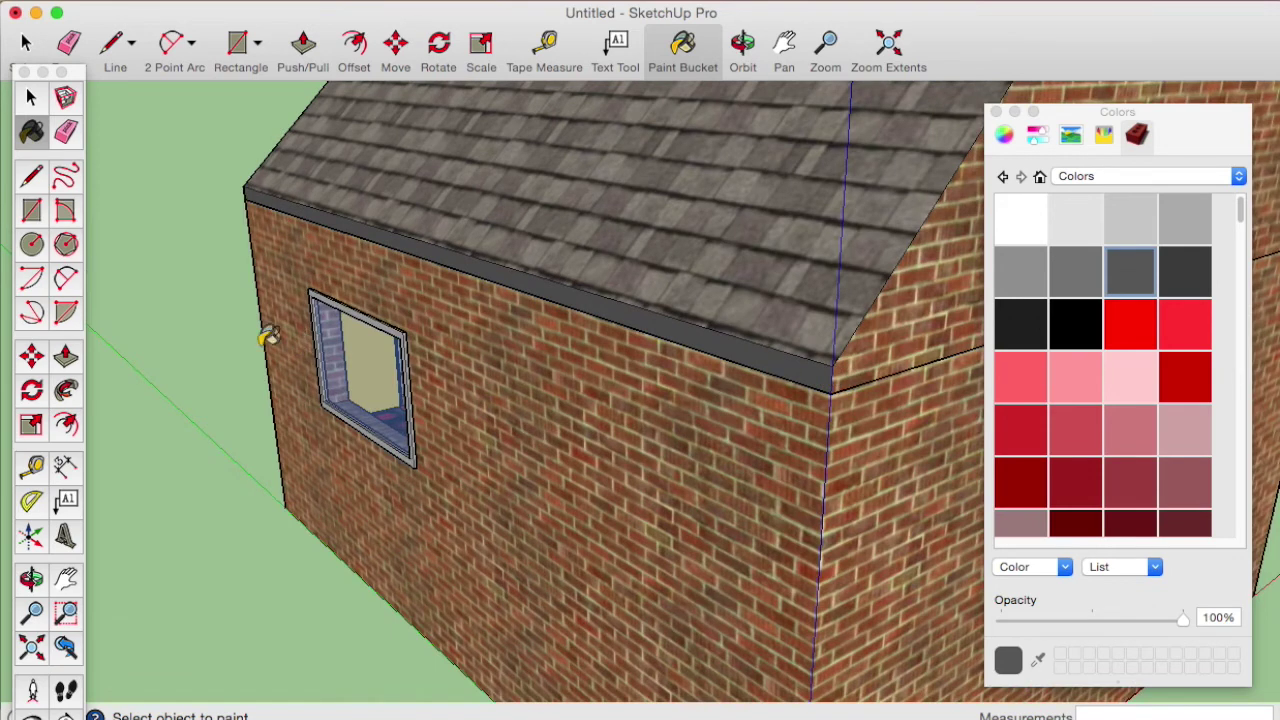
pyautogui.click(66, 355)
pyautogui.moveTo(800, 374); pyautogui.dragTo(777, 383)
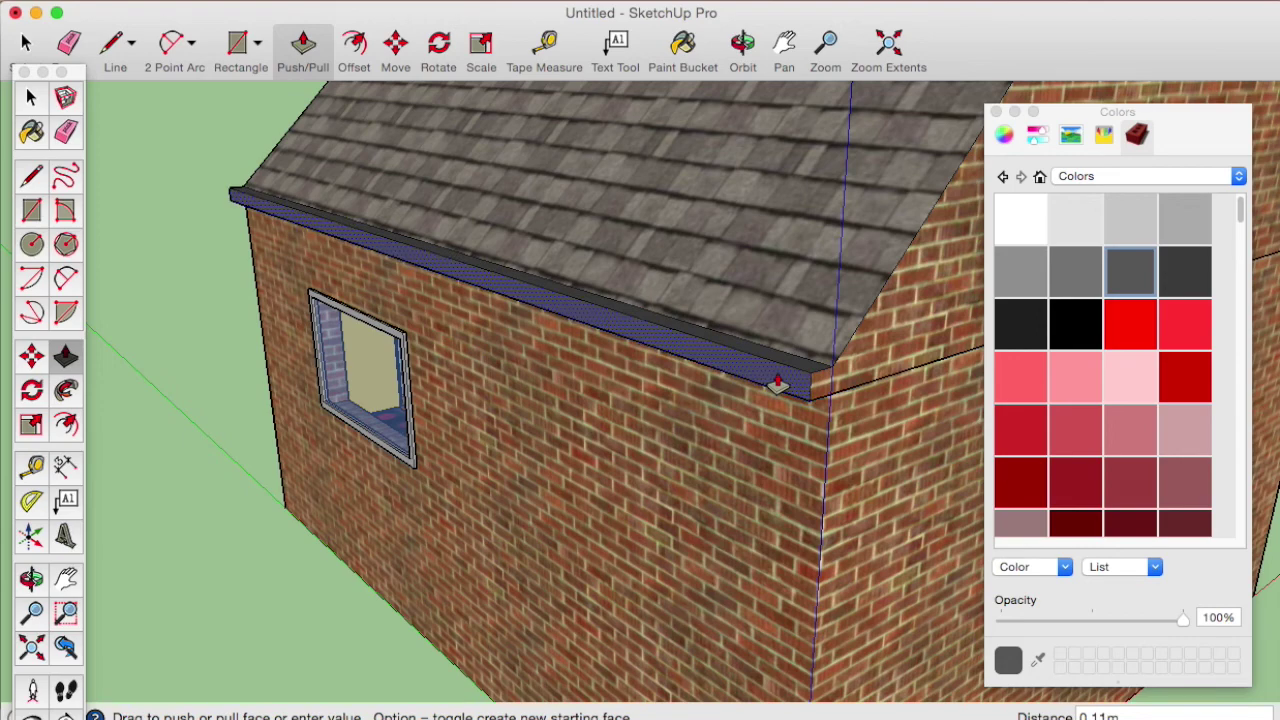
pyautogui.click(777, 383)
pyautogui.moveTo(777, 383); pyautogui.dragTo(773, 387)
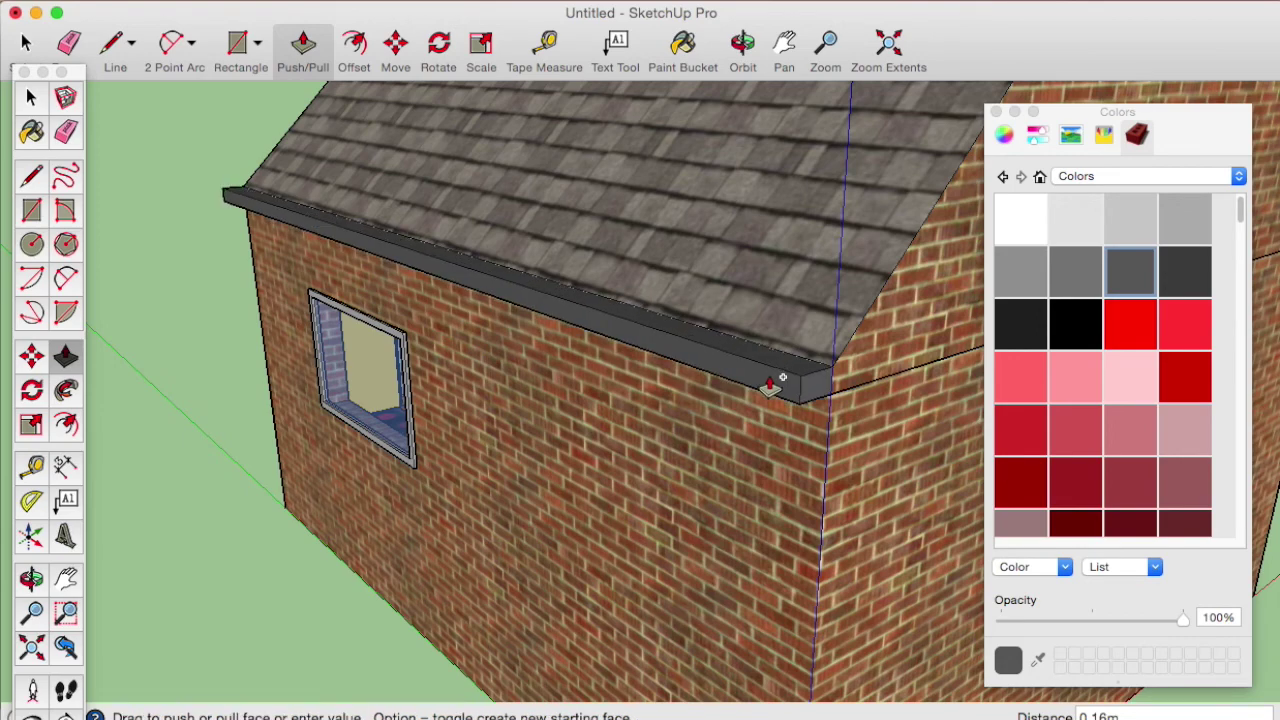
pyautogui.click(773, 387)
pyautogui.scroll(-2, 790, 374)
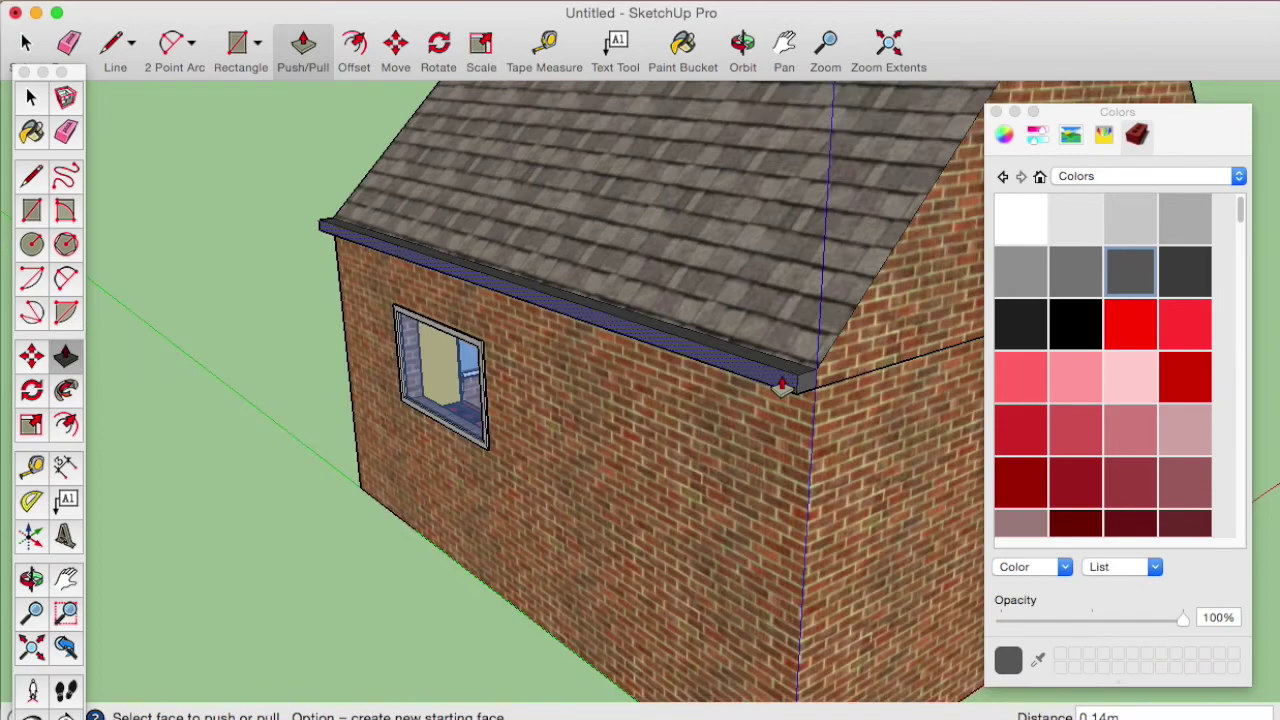
# Step: Pull the front eave fascia outward as well, then view the whole house
pyautogui.moveTo(826, 393)
pyautogui.mouseDown(button='middle')
pyautogui.moveTo(649, 391)
pyautogui.moveTo(830, 468)
pyautogui.moveTo(750, 480)
pyautogui.mouseUp(button='middle')
pyautogui.click(762, 490)
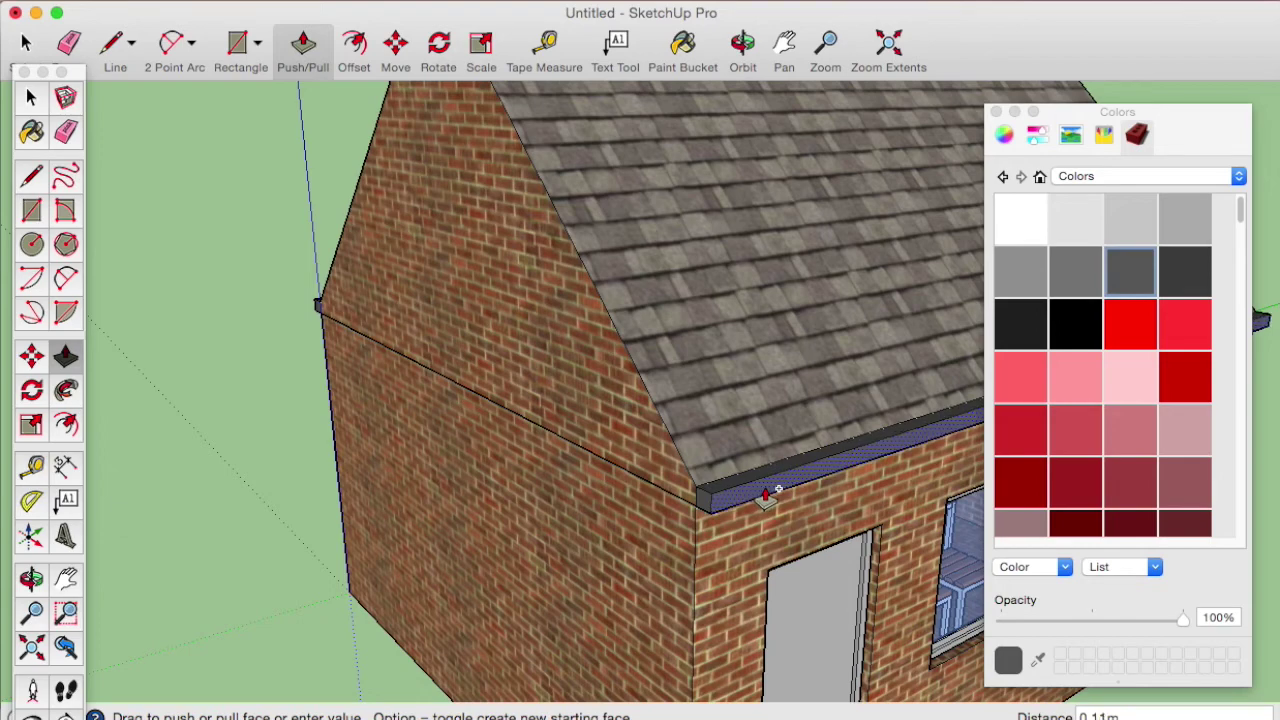
pyautogui.click(765, 495)
pyautogui.scroll(-3, 729, 491)
pyautogui.scroll(-3, 735, 495)
pyautogui.moveTo(735, 495)
pyautogui.mouseDown(button='middle')
pyautogui.moveTo(643, 320)
pyautogui.moveTo(855, 390)
pyautogui.moveTo(624, 423)
pyautogui.mouseUp(button='middle')
pyautogui.press('space')
pyautogui.moveTo(729, 399)
pyautogui.mouseDown(button='middle')
pyautogui.moveTo(637, 418)
pyautogui.moveTo(726, 480)
pyautogui.mouseUp(button='middle')
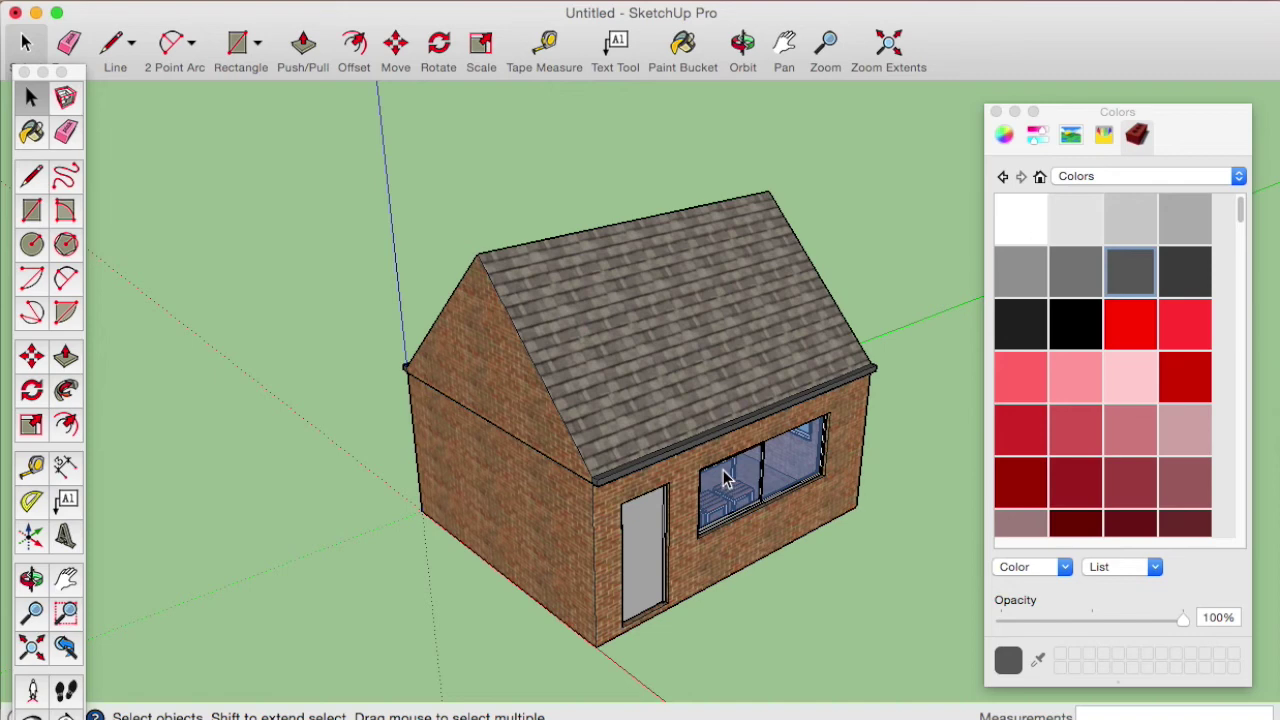
pyautogui.moveTo(726, 480); pyautogui.dragTo(667, 416, button='middle')
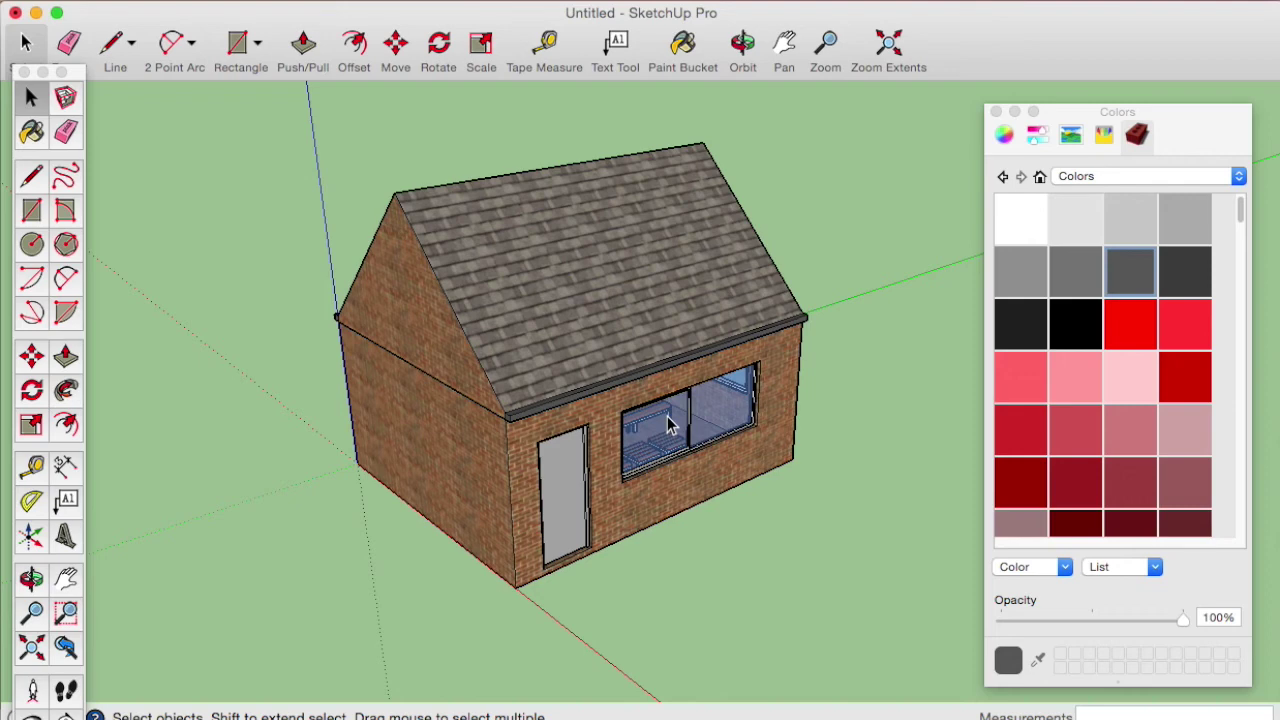
pyautogui.moveTo(705, 445); pyautogui.dragTo(747, 498, button='middle')
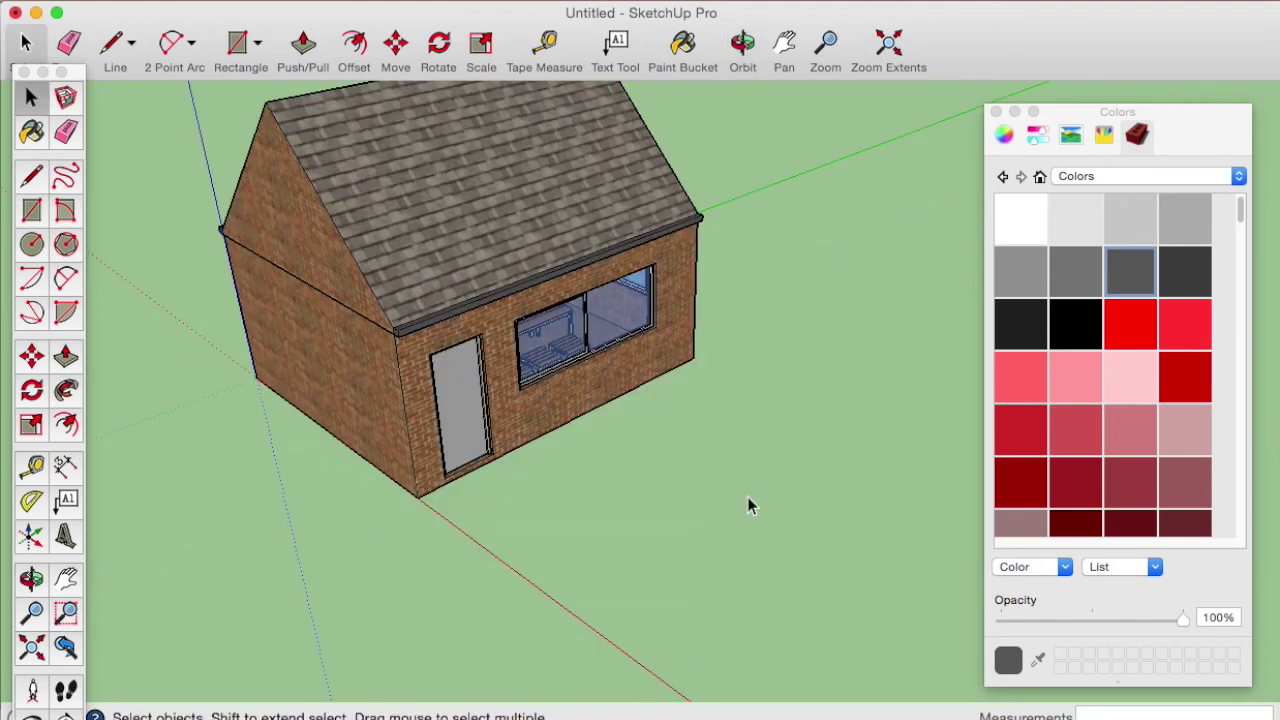
pyautogui.moveTo(665, 466); pyautogui.dragTo(745, 522, button='middle')
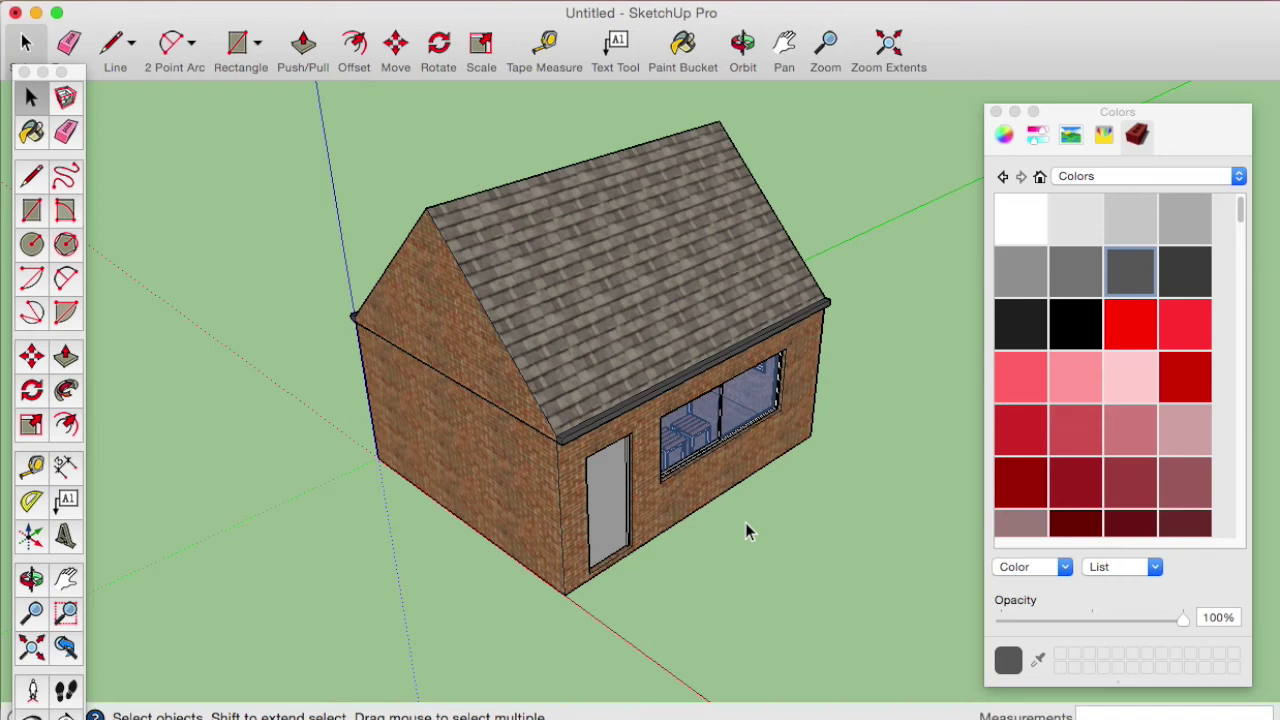
pyautogui.click(757, 471)
pyautogui.moveTo(757, 471); pyautogui.dragTo(745, 475, button='middle')
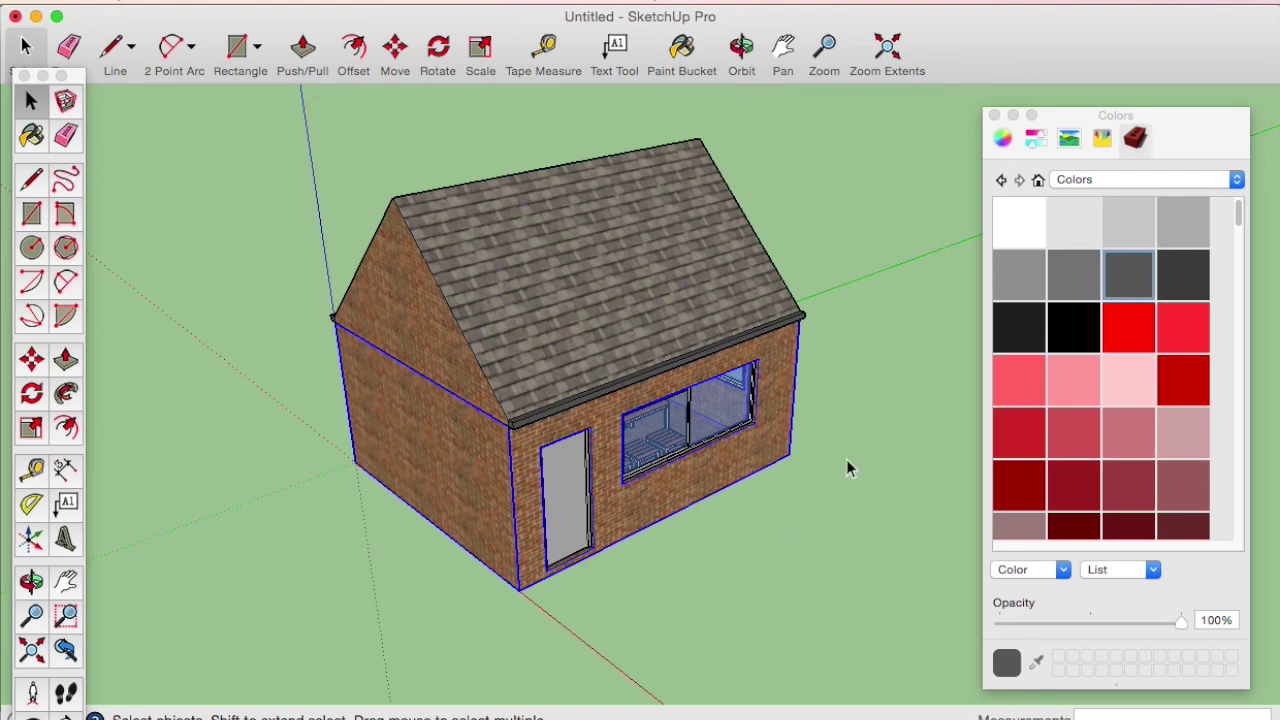
# Step: Save the model with Save As under the file name 'huis'
pyautogui.click(162, 3)
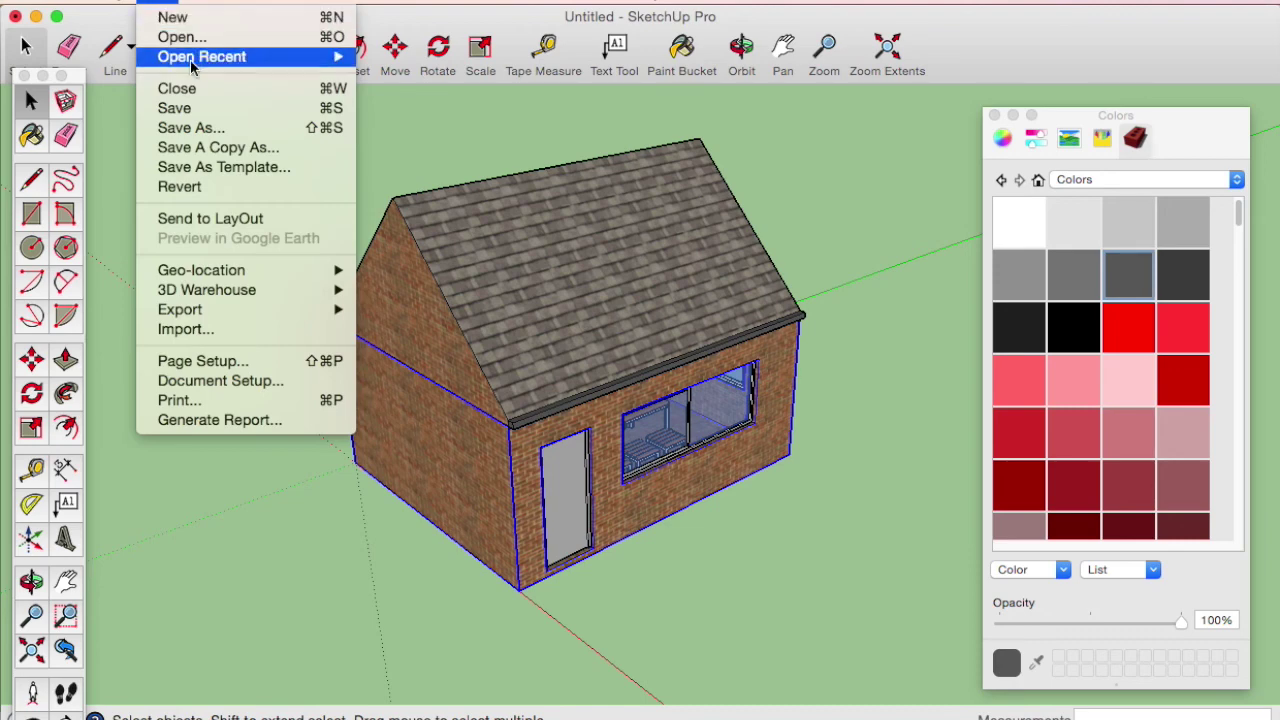
pyautogui.click(218, 126)
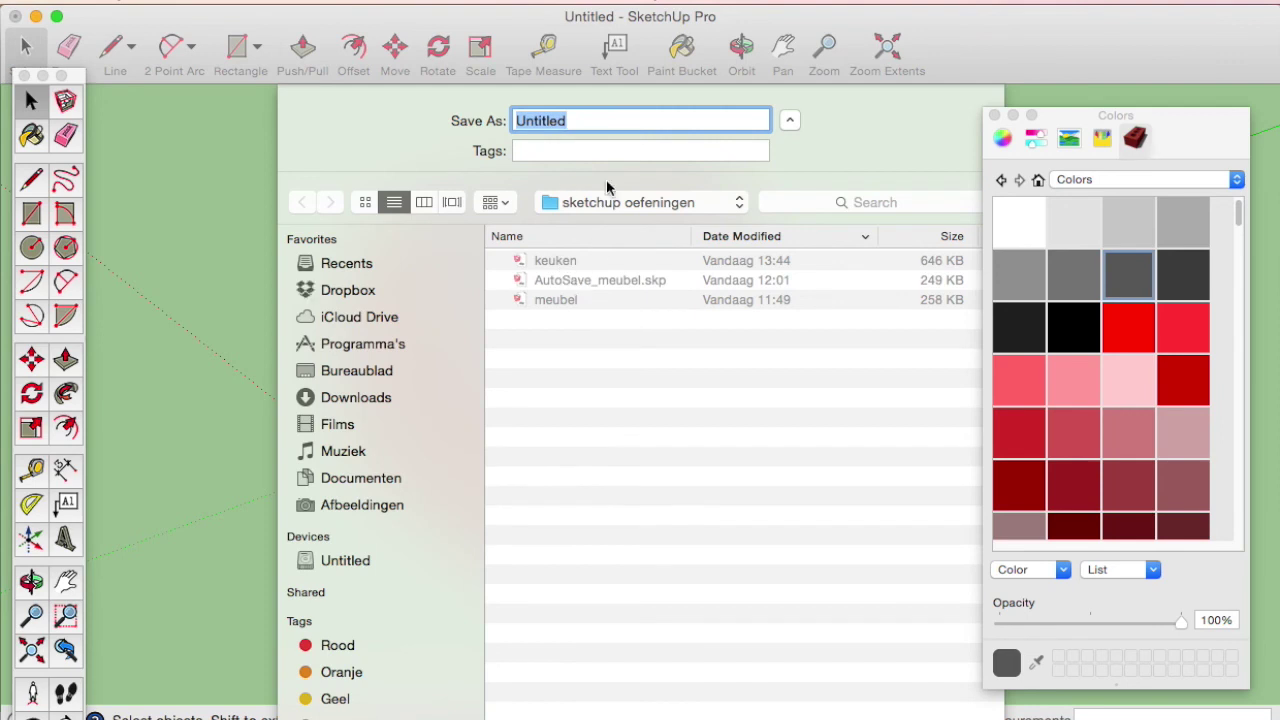
pyautogui.write('huis')
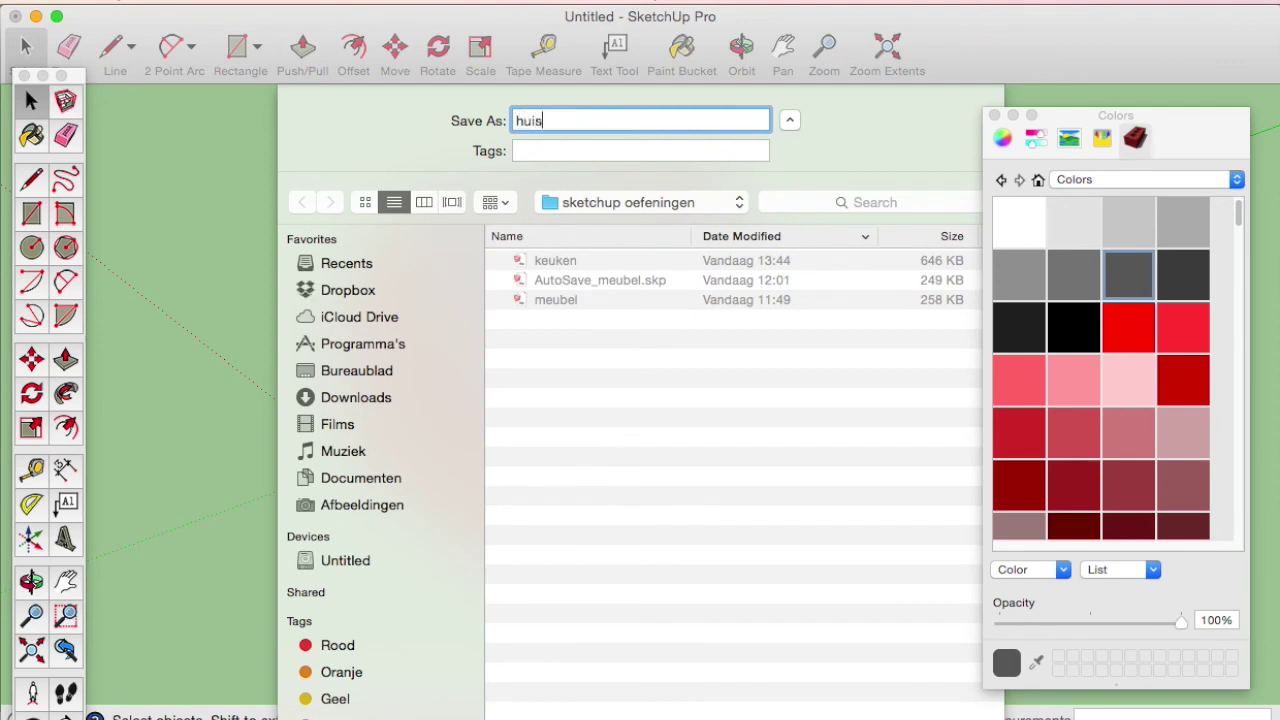
pyautogui.press('Return')
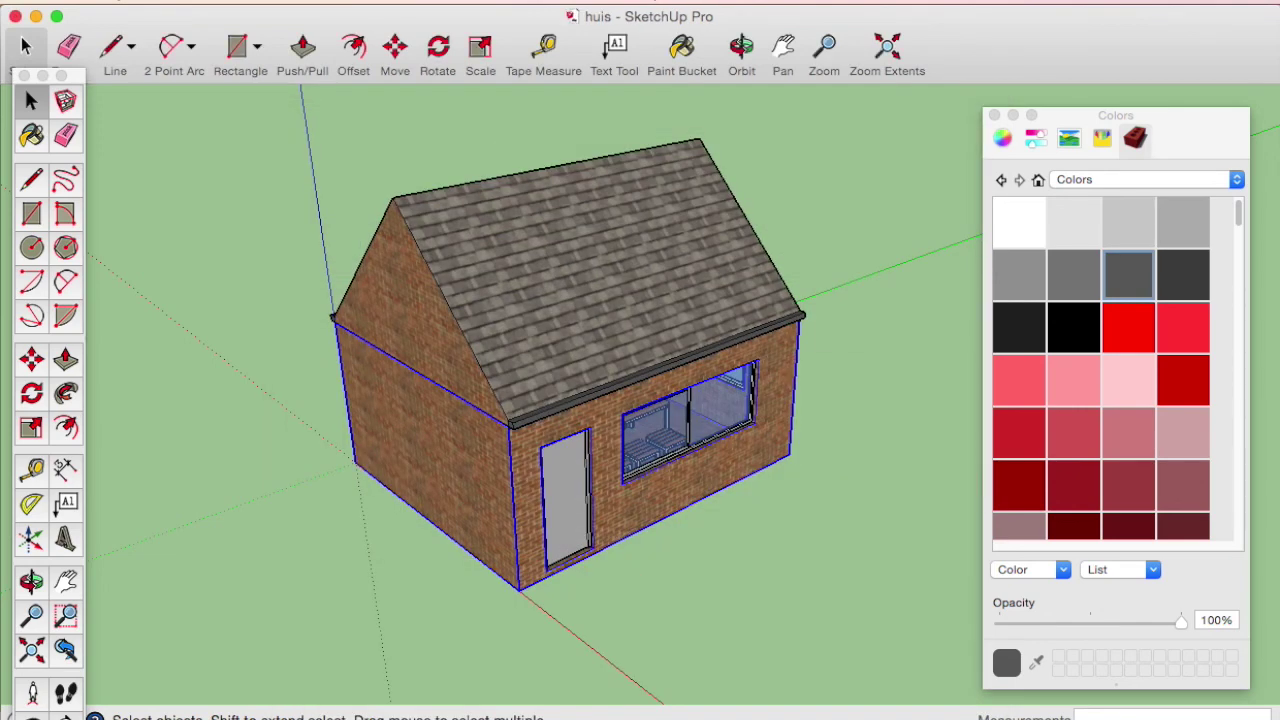